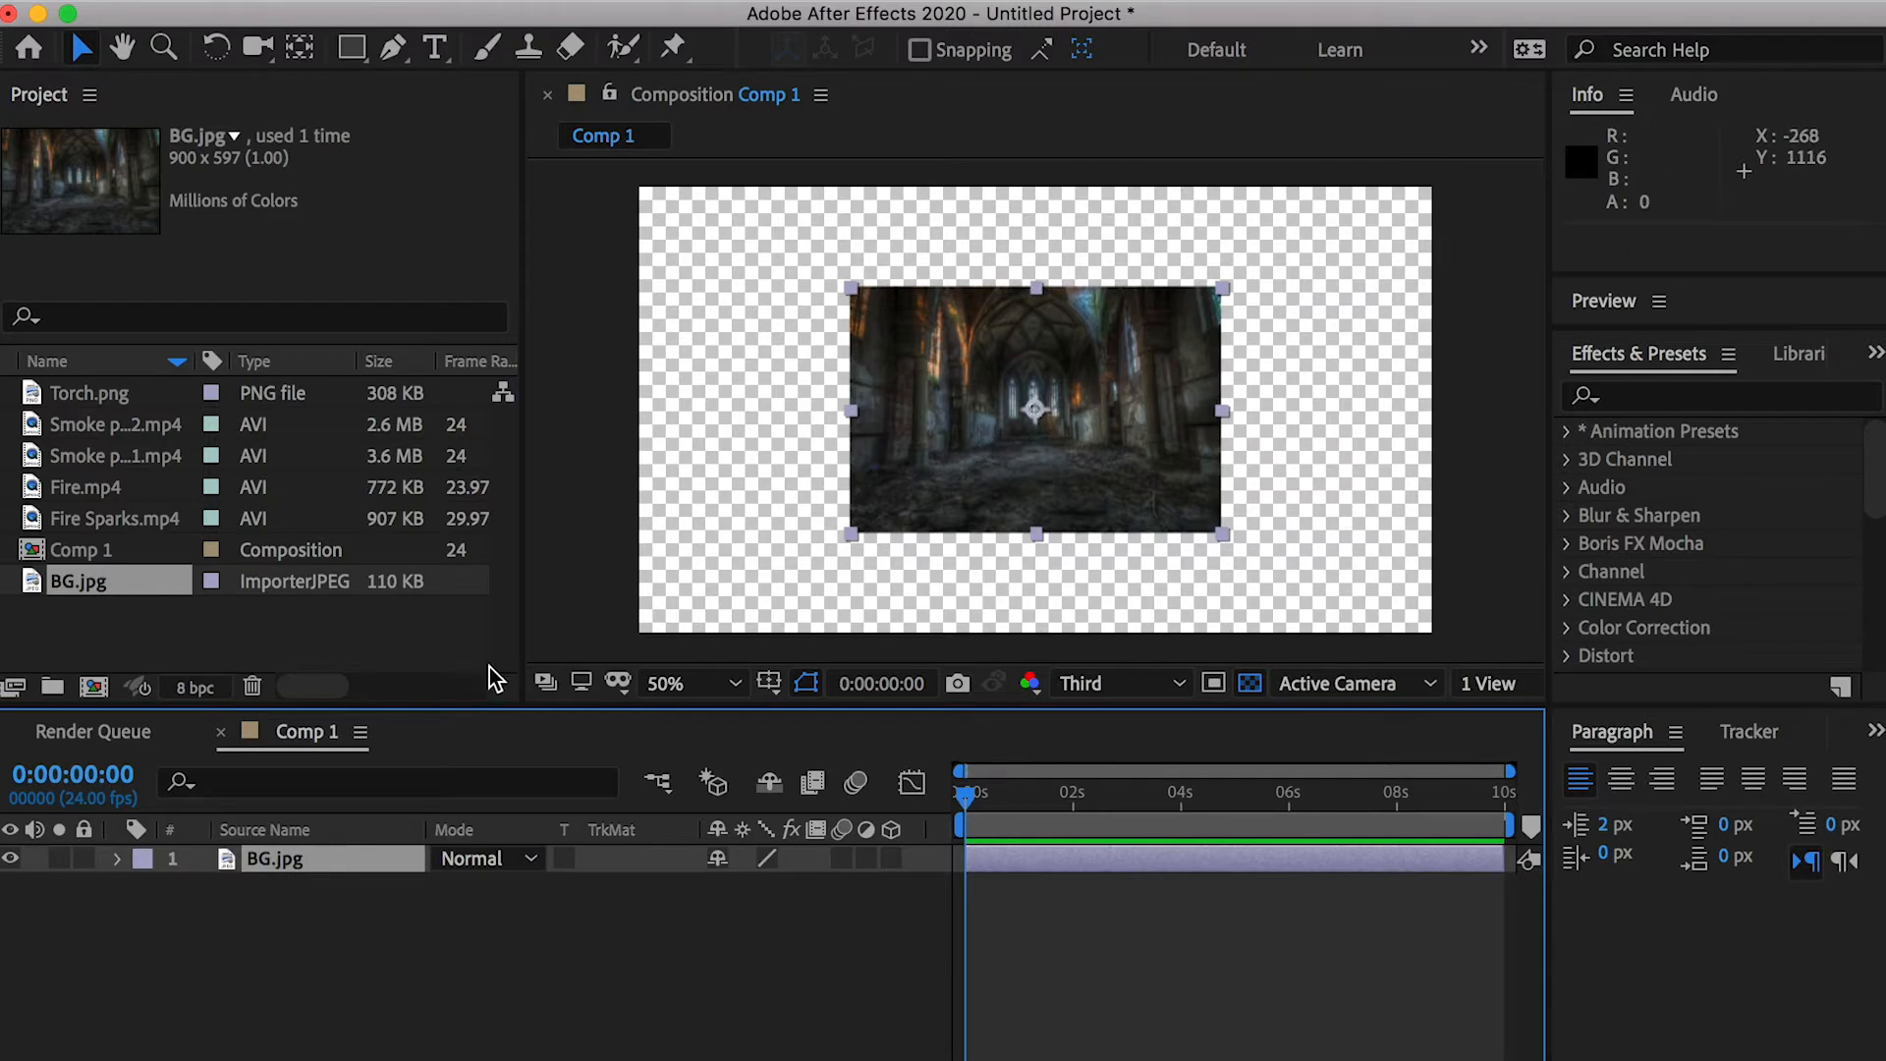
Scale the BG.jpg layer up to 216% so the church background fills the composition frame
{"action": "key", "text": "s"}
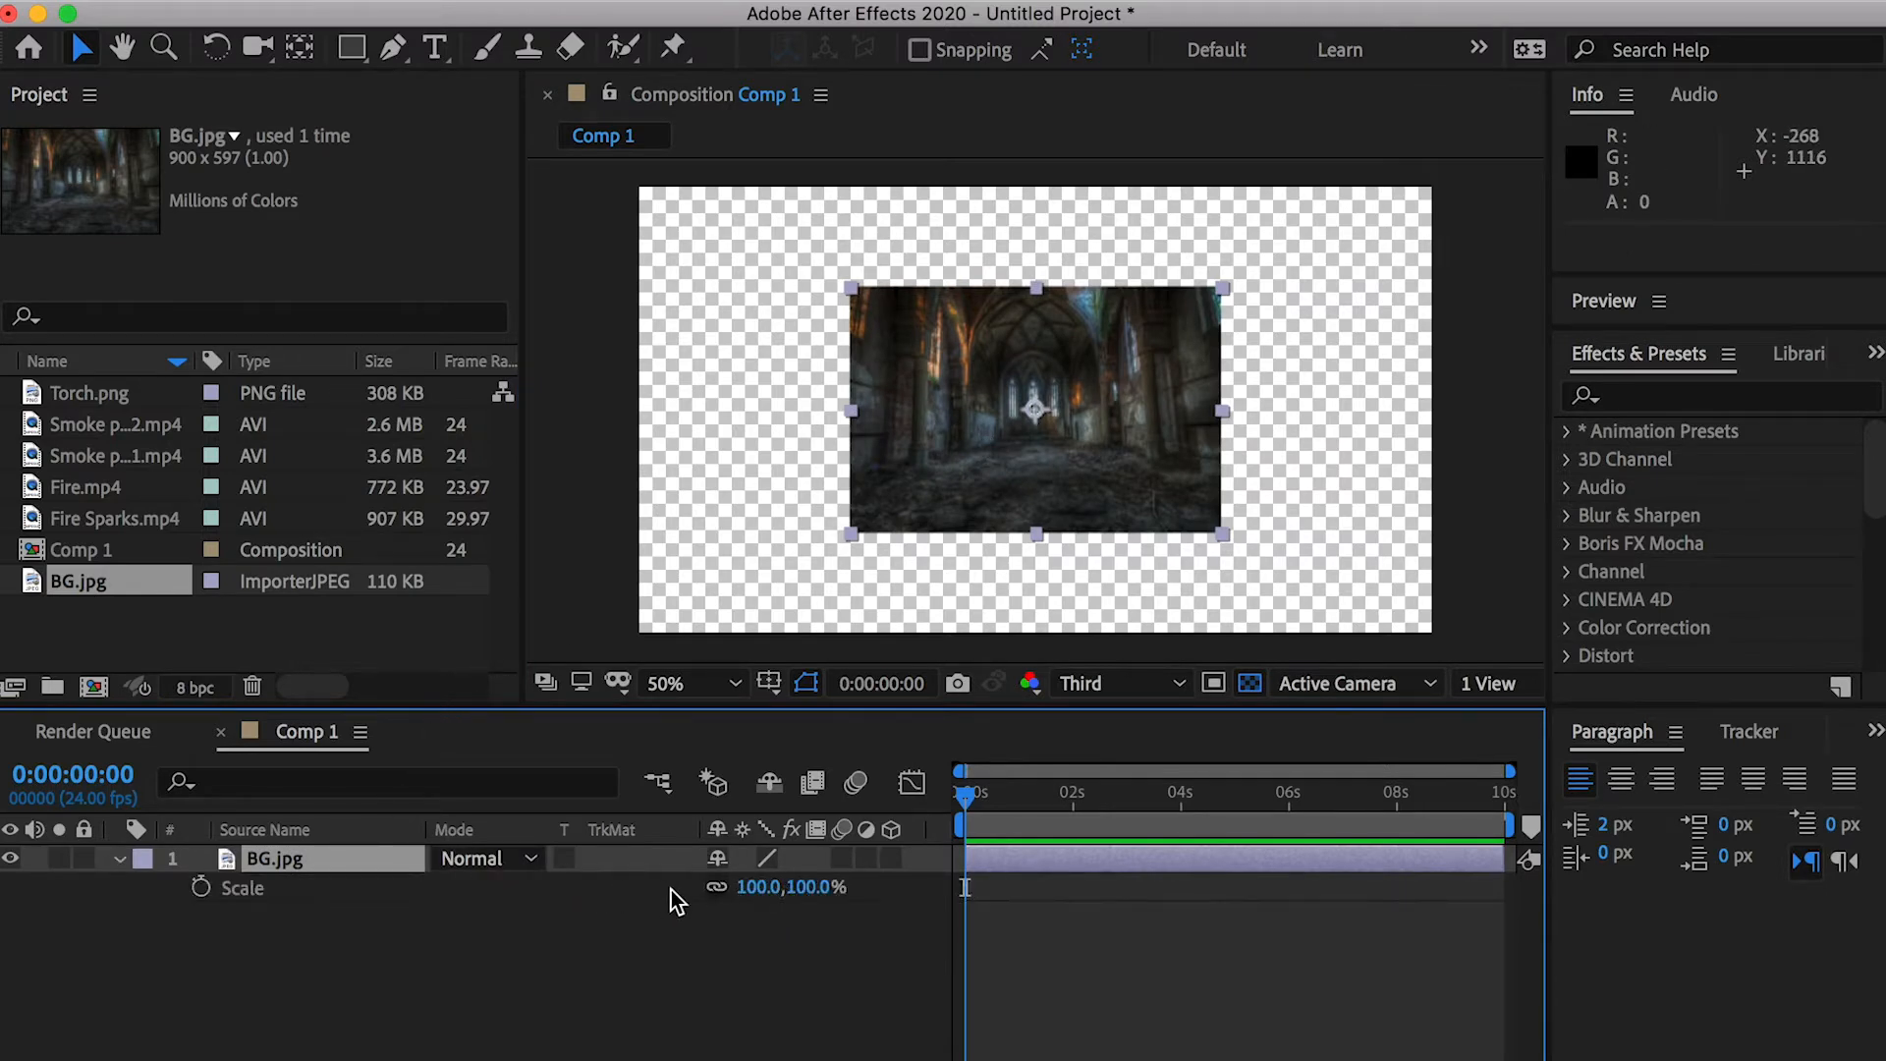
{"action": "left_click_drag", "start_coordinate": [768, 900], "coordinate": [1008, 893]}
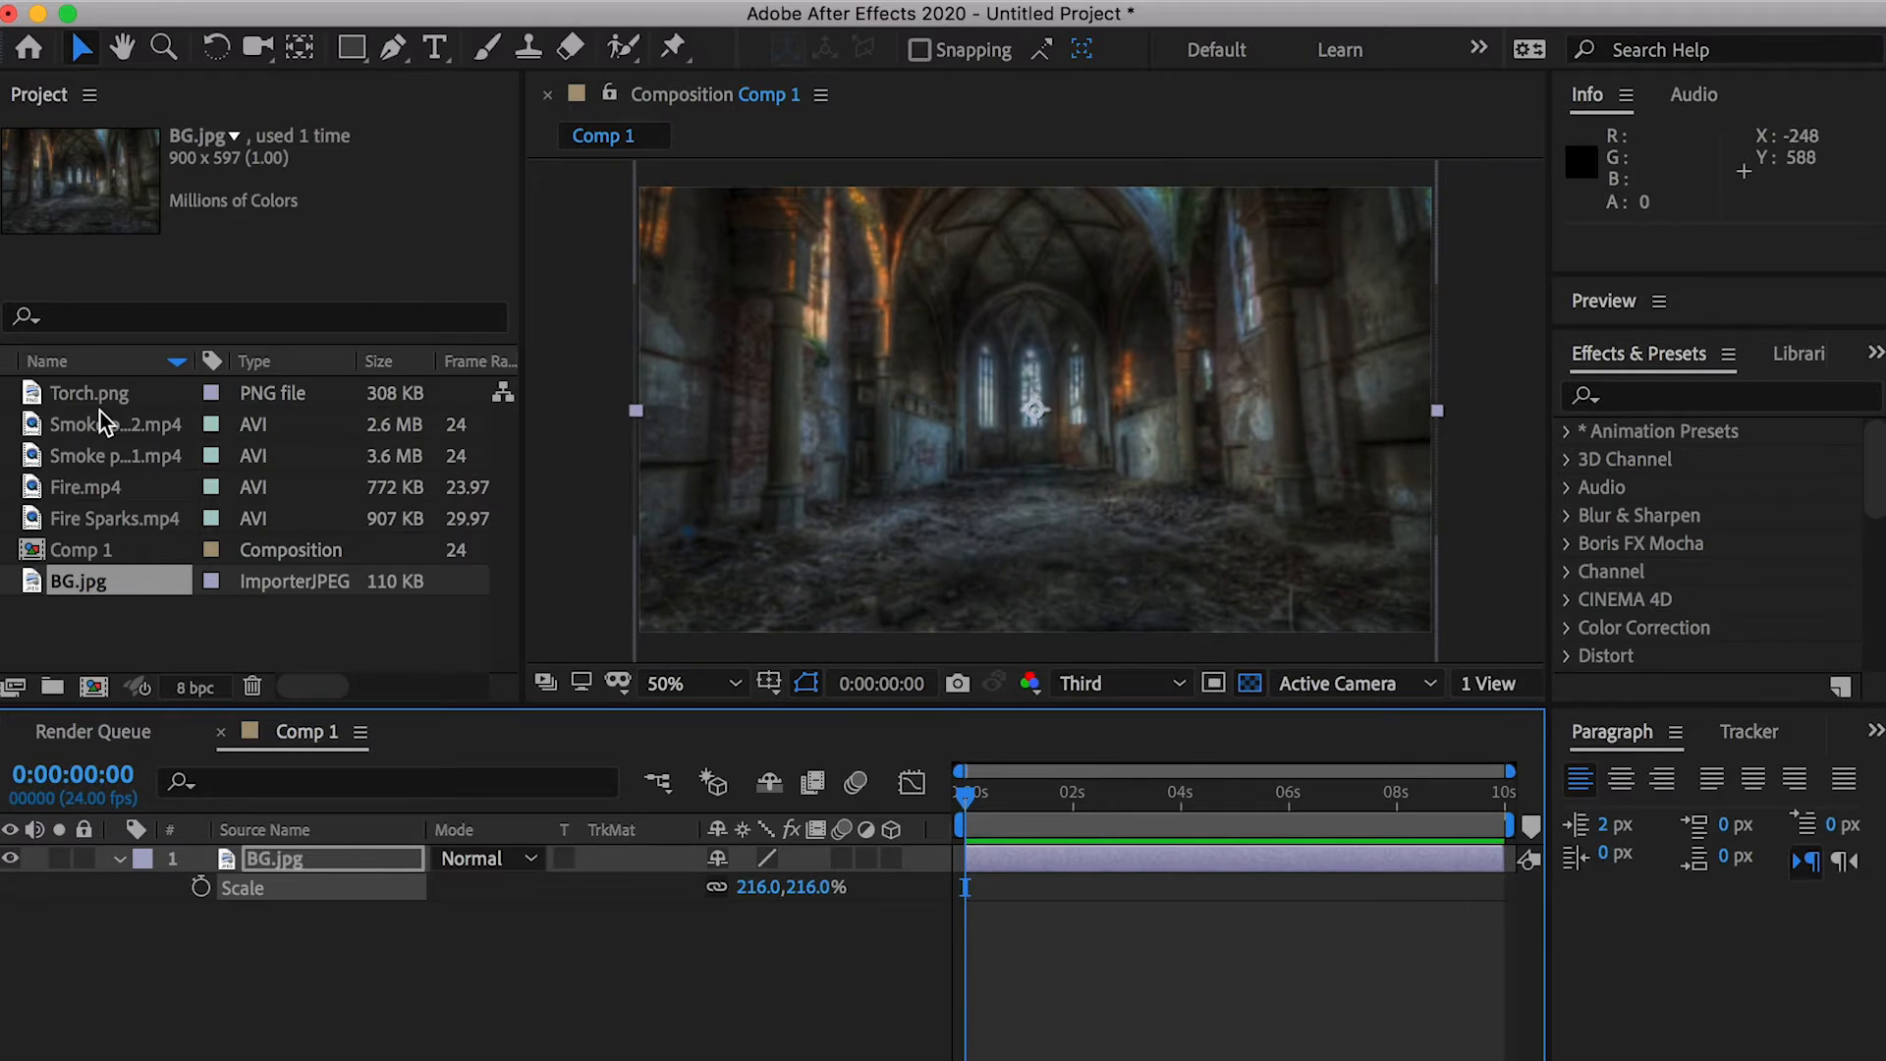
{"action": "left_click", "coordinate": [92, 635]}
Add Torch.png above the background, scale it to 60% and place it at the lower centre of the frame
{"action": "left_click_drag", "start_coordinate": [68, 397], "coordinate": [350, 865]}
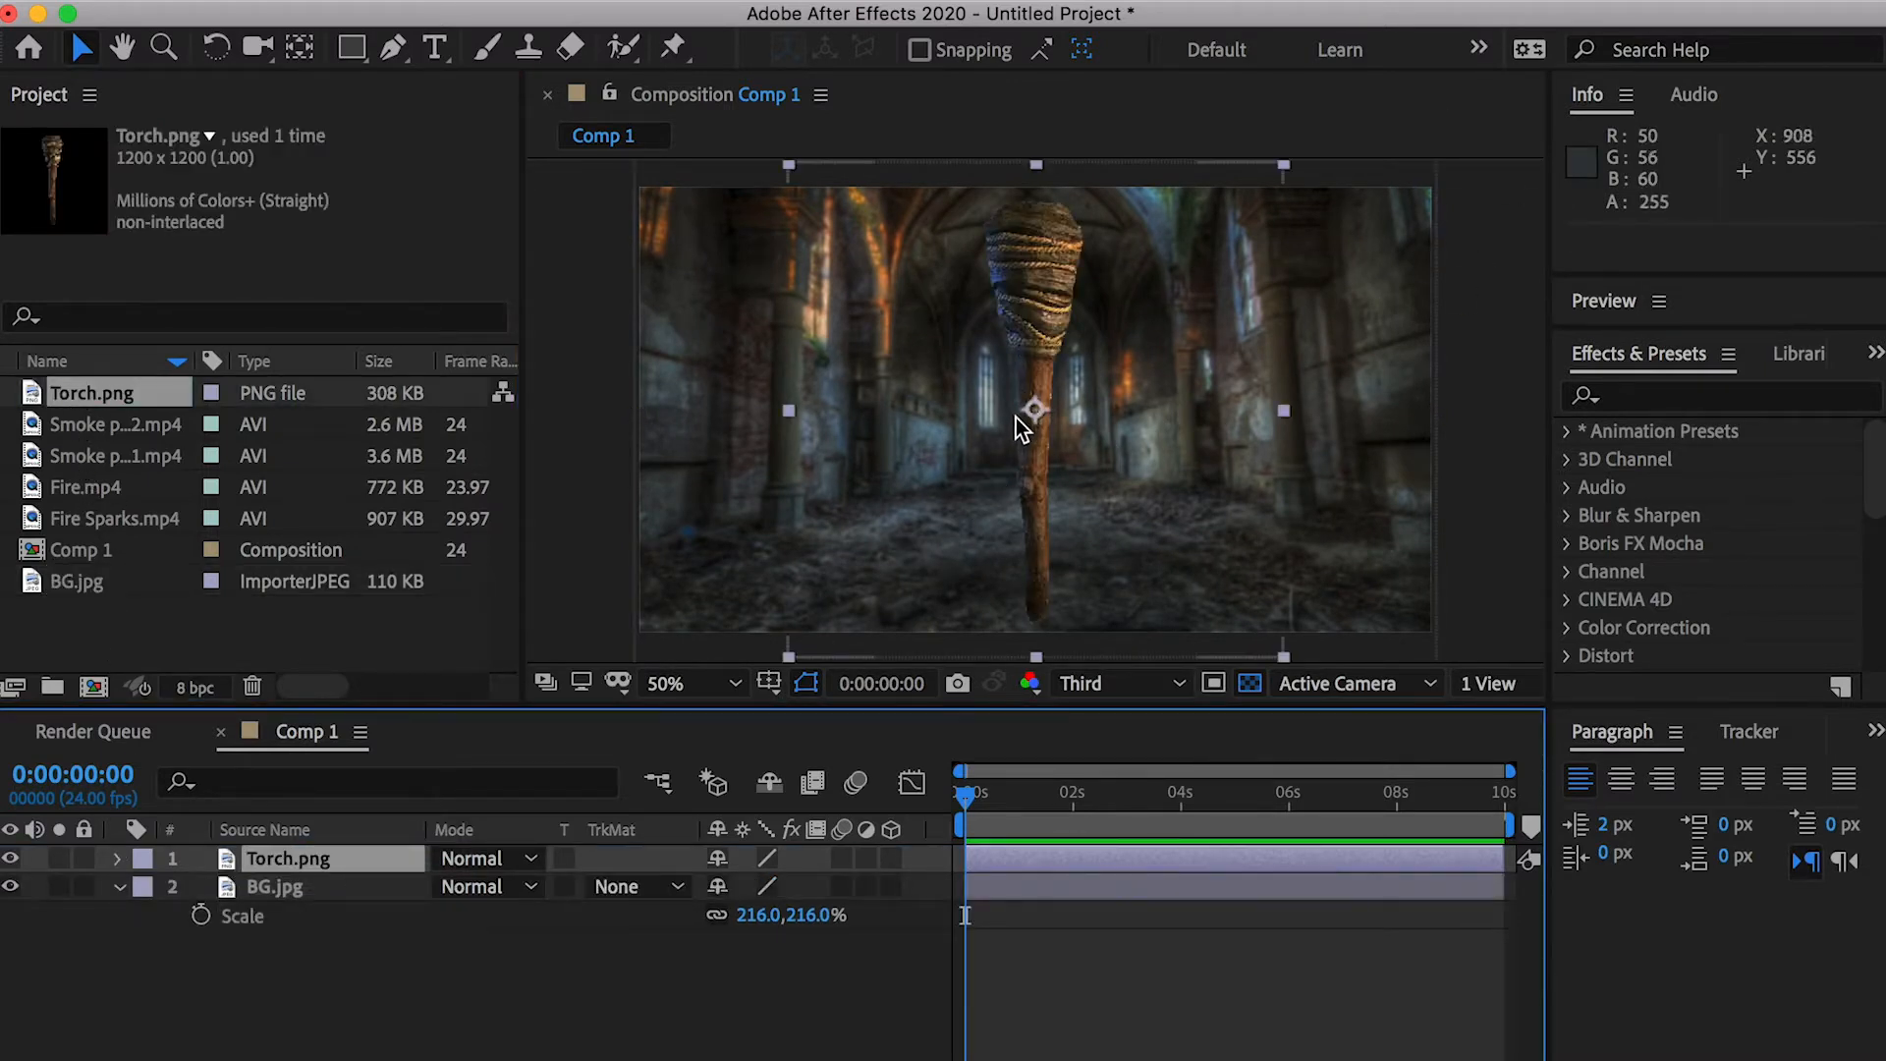
{"action": "left_click_drag", "start_coordinate": [1033, 334], "coordinate": [1051, 421]}
{"action": "key", "text": "s"}
{"action": "left_click_drag", "start_coordinate": [762, 886], "coordinate": [752, 838]}
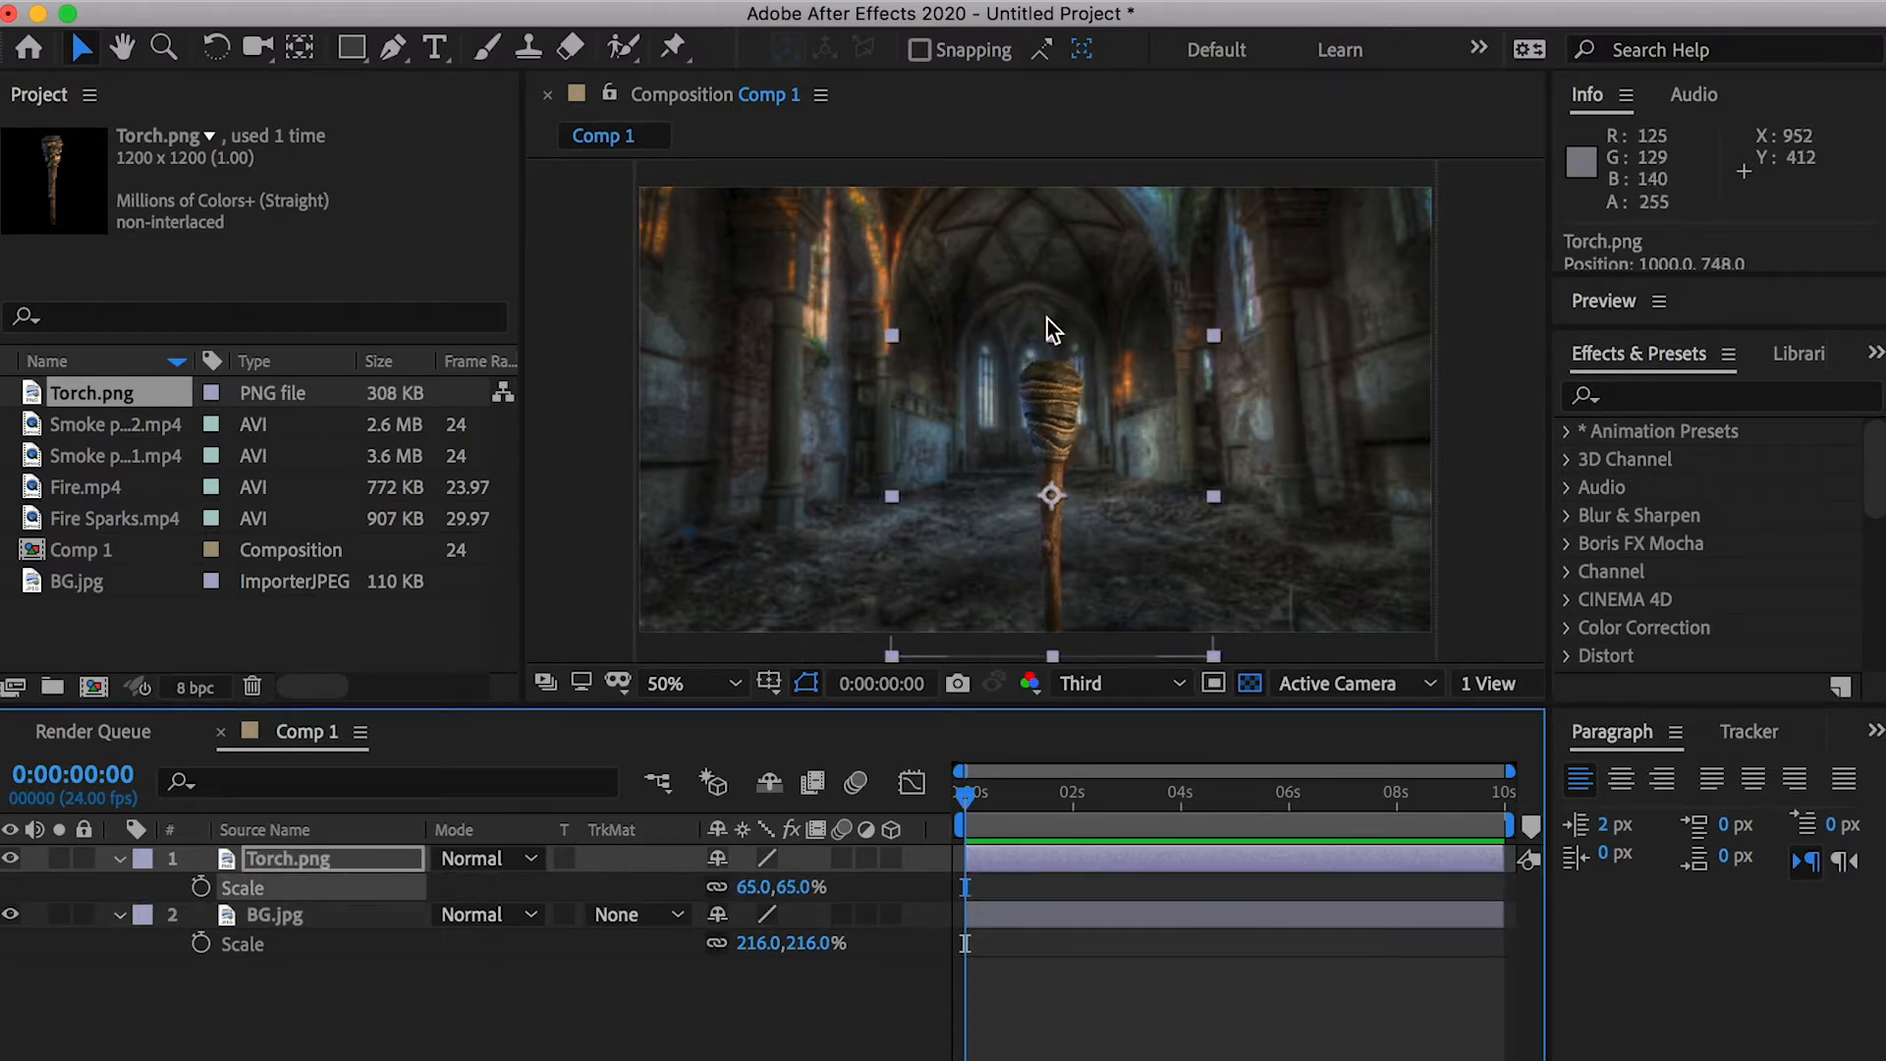
{"action": "left_click_drag", "start_coordinate": [1065, 370], "coordinate": [1057, 488]}
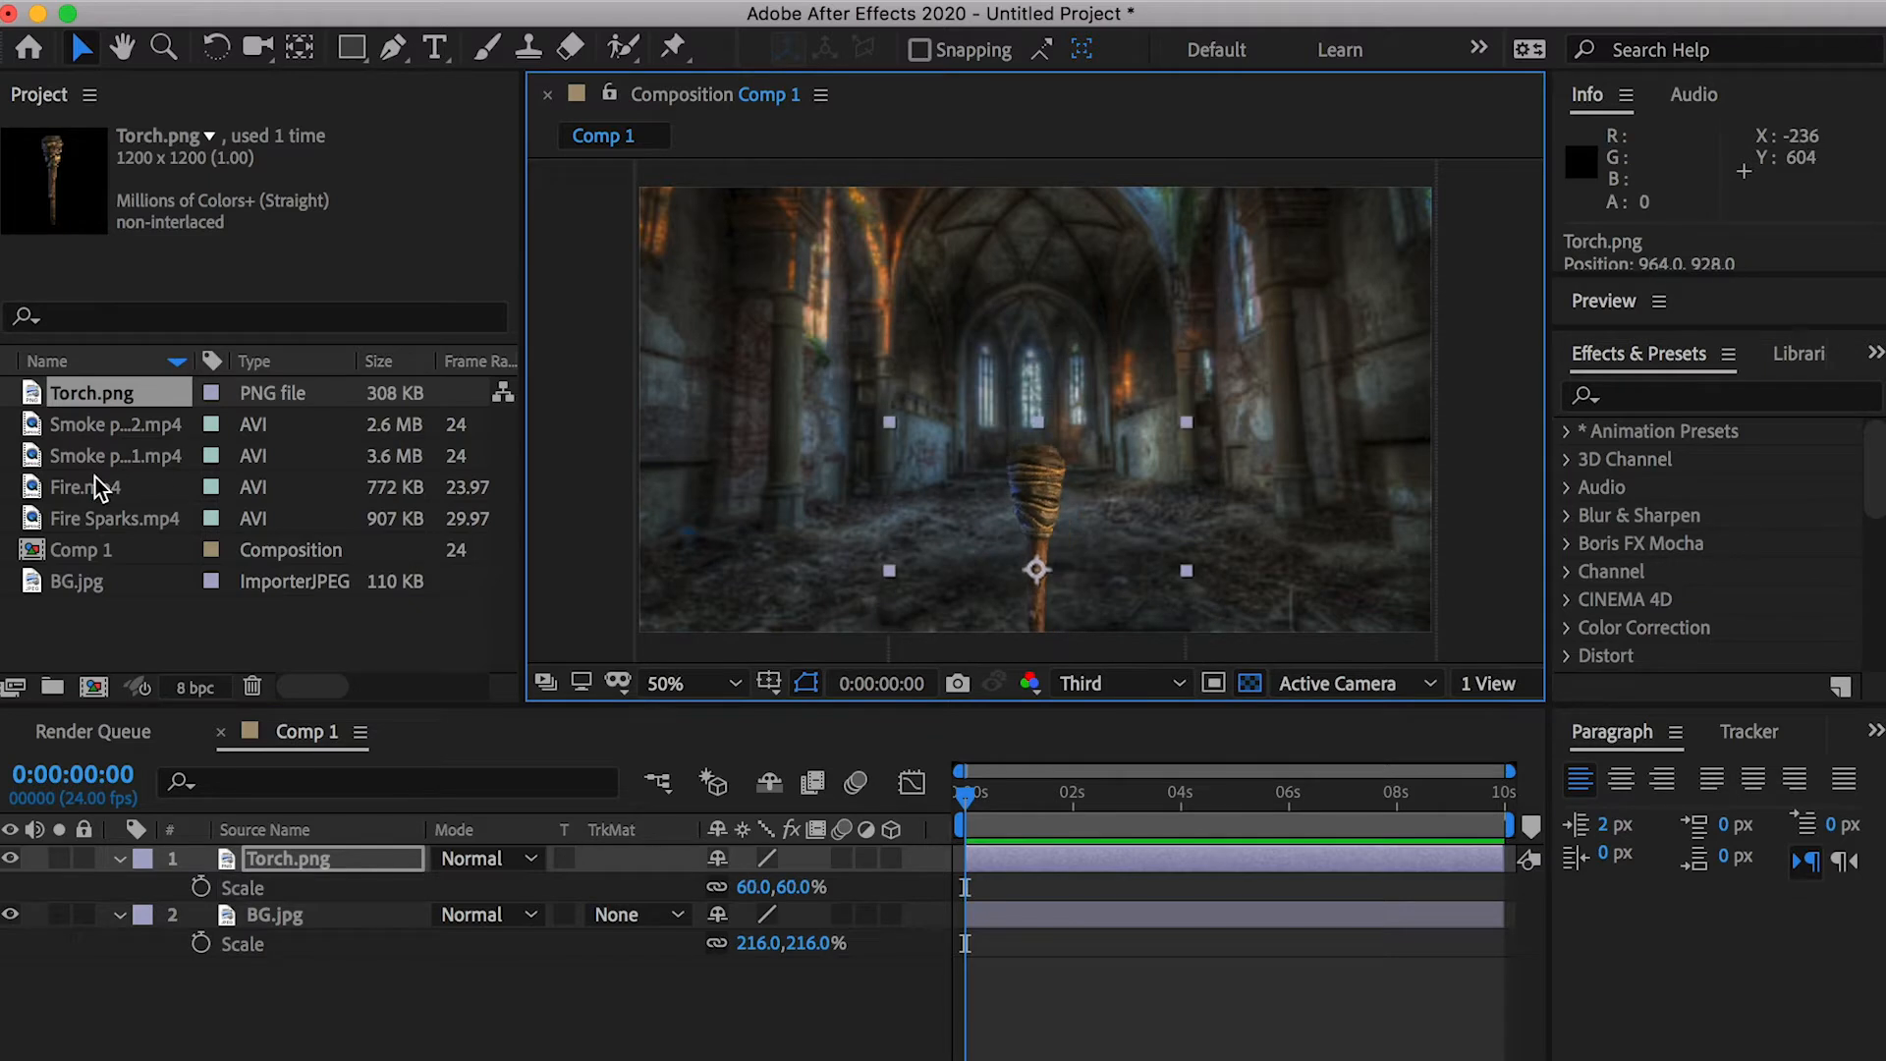
Add Fire.mp4 as the topmost layer and set its blending mode to Screen
{"action": "left_click_drag", "start_coordinate": [87, 487], "coordinate": [295, 852]}
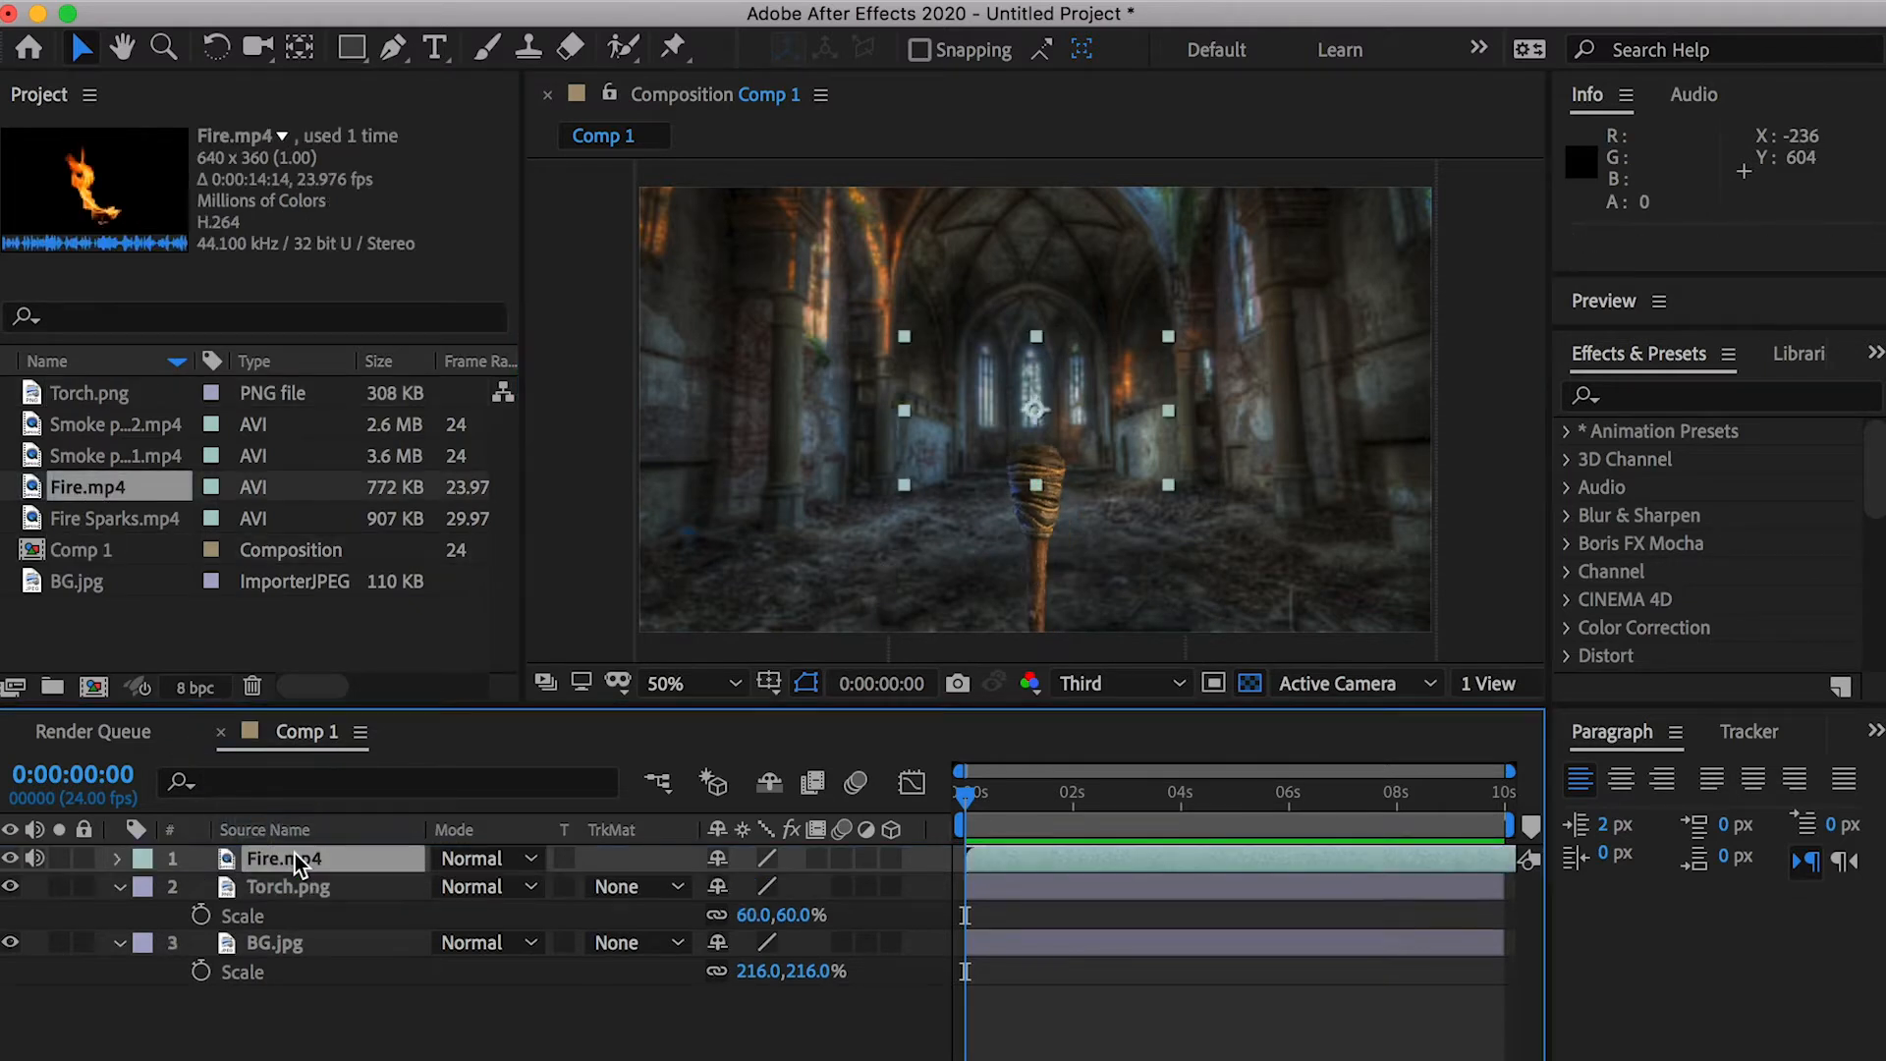
{"action": "scroll", "coordinate": [1098, 457], "scroll_direction": "up", "scroll_amount": 1}
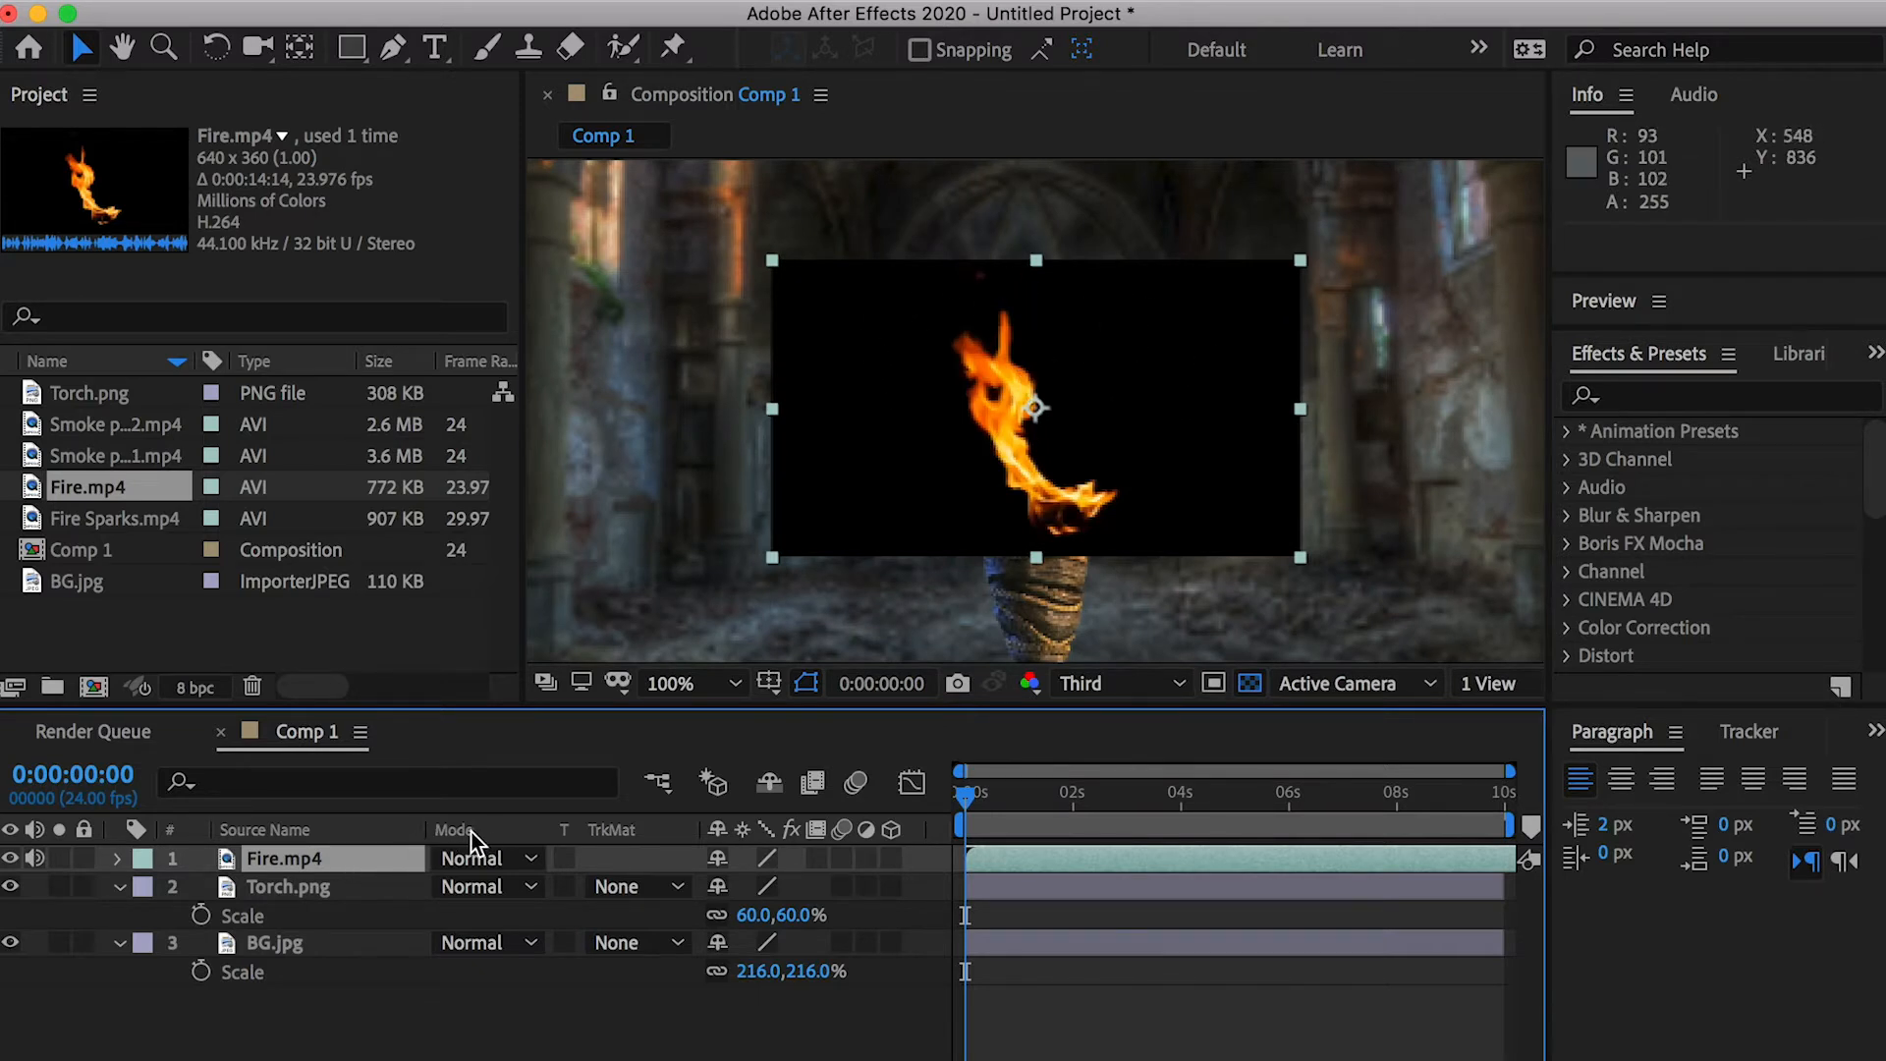
{"action": "right_click", "coordinate": [341, 831]}
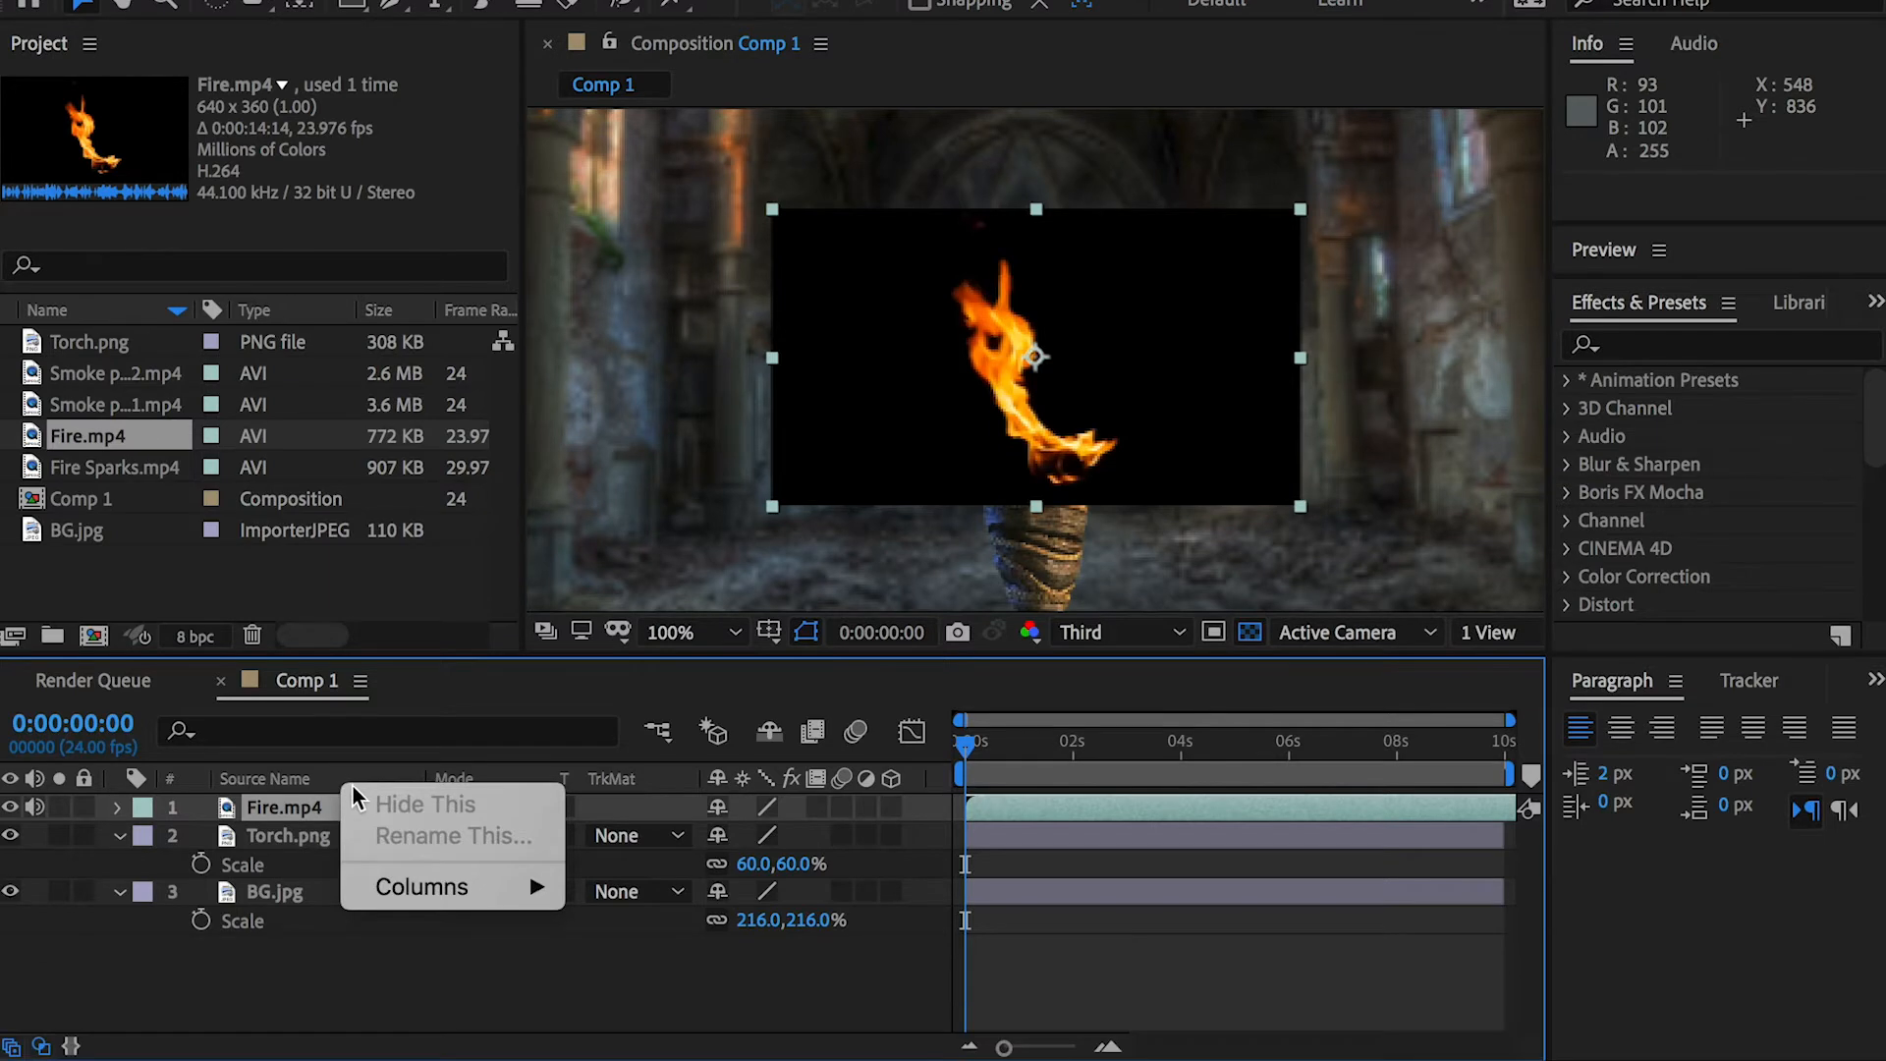
{"action": "mouse_move", "coordinate": [448, 881]}
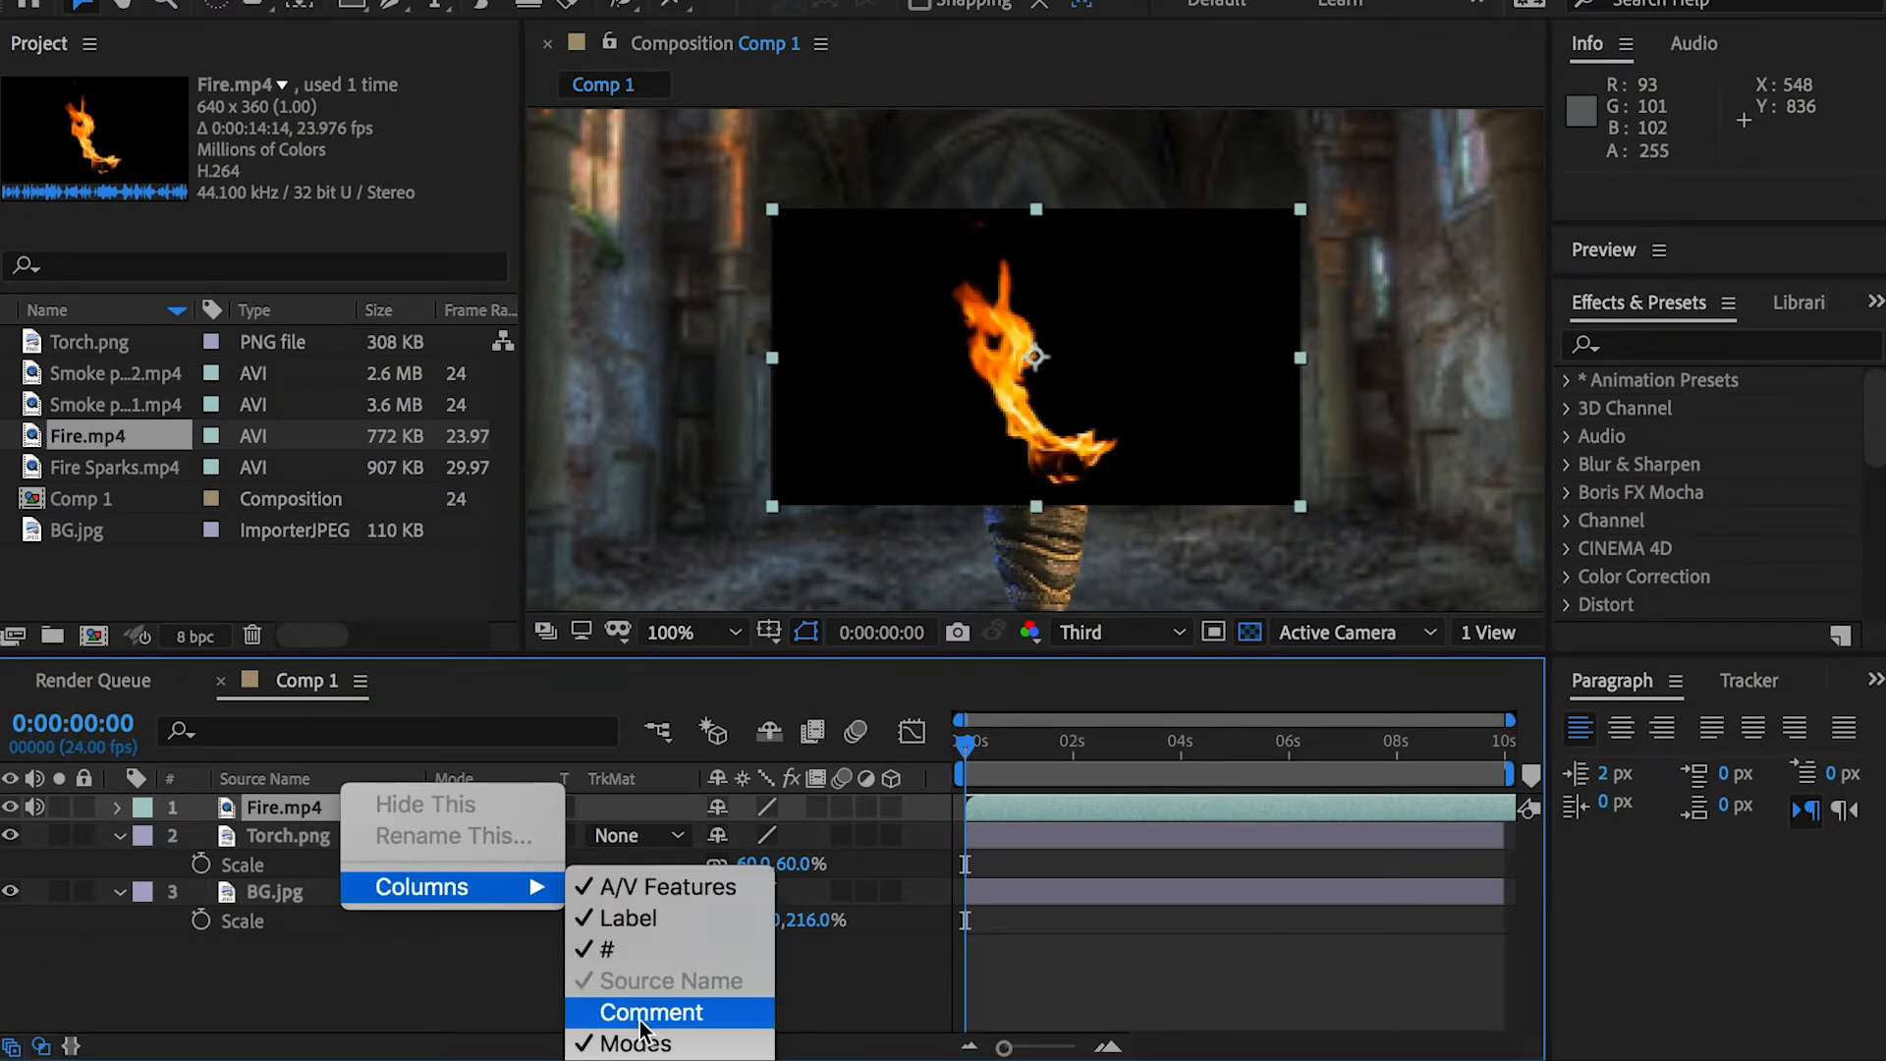
{"action": "left_click", "coordinate": [669, 1046]}
{"action": "left_click", "coordinate": [501, 808]}
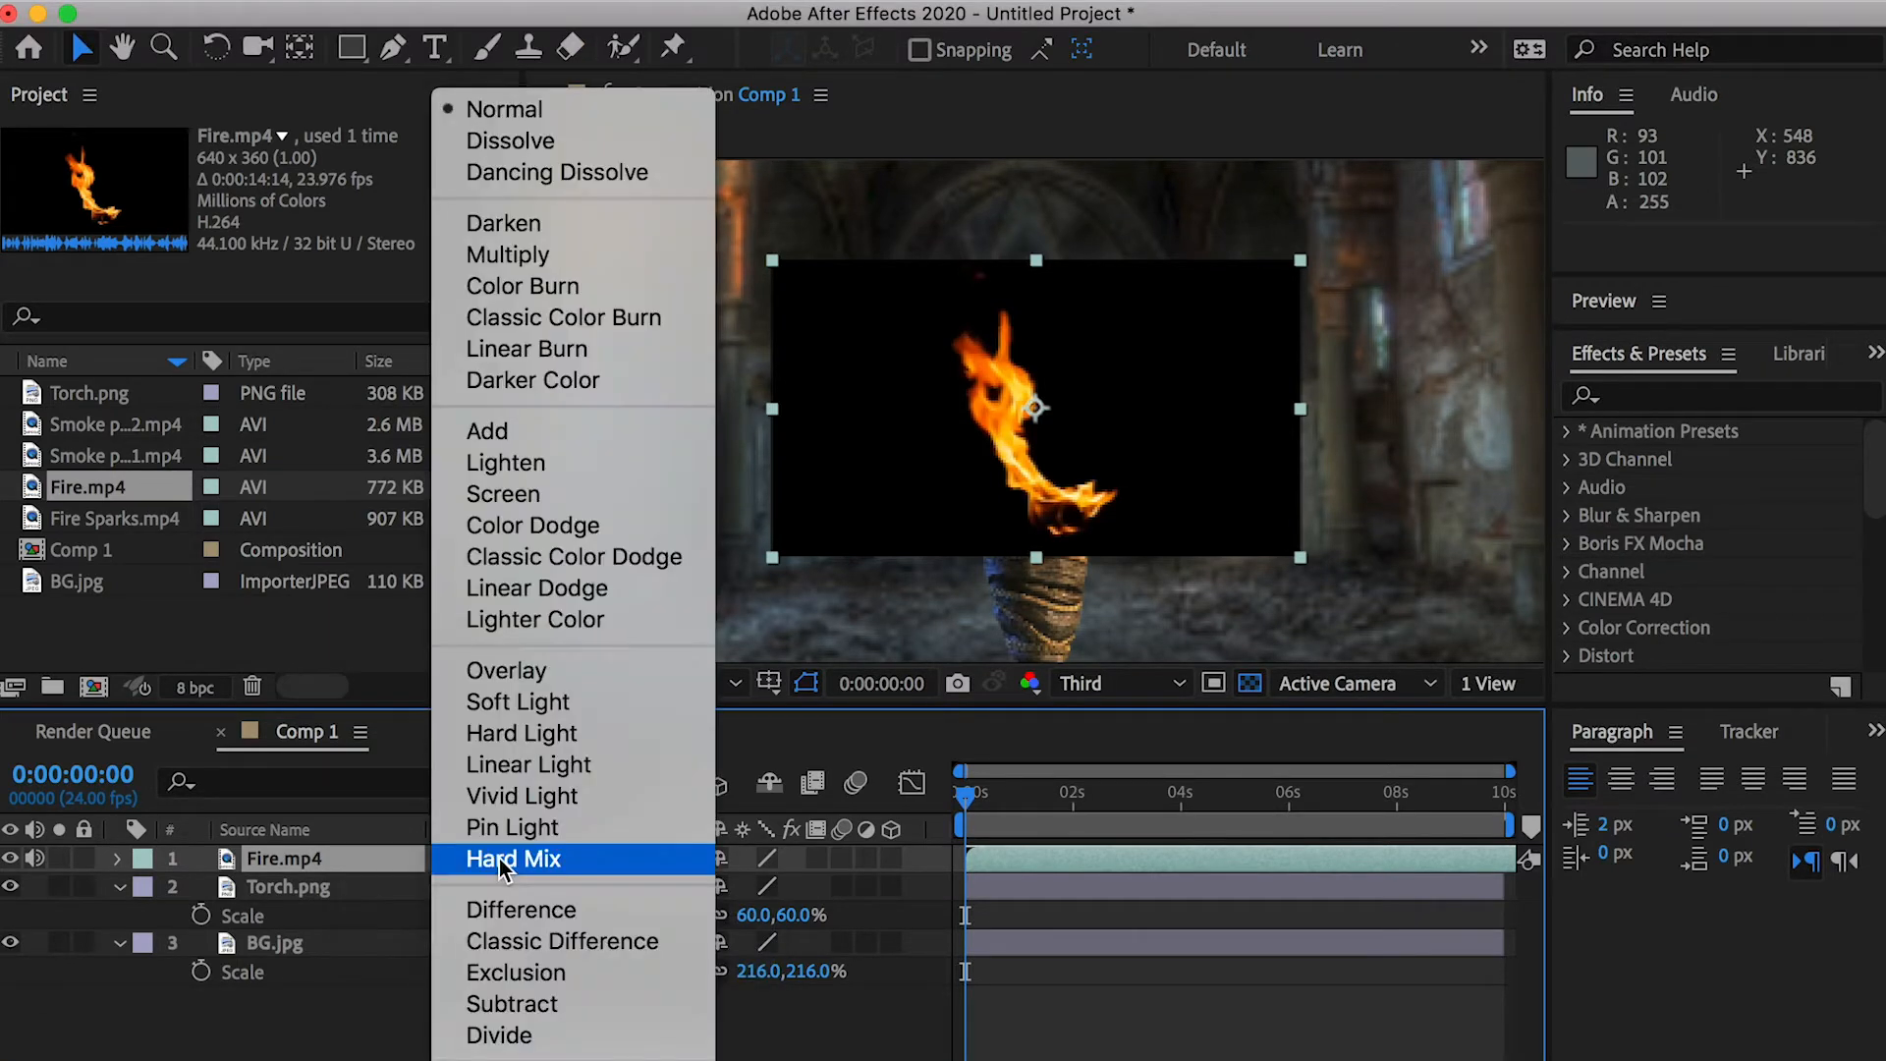
{"action": "left_click", "coordinate": [546, 497]}
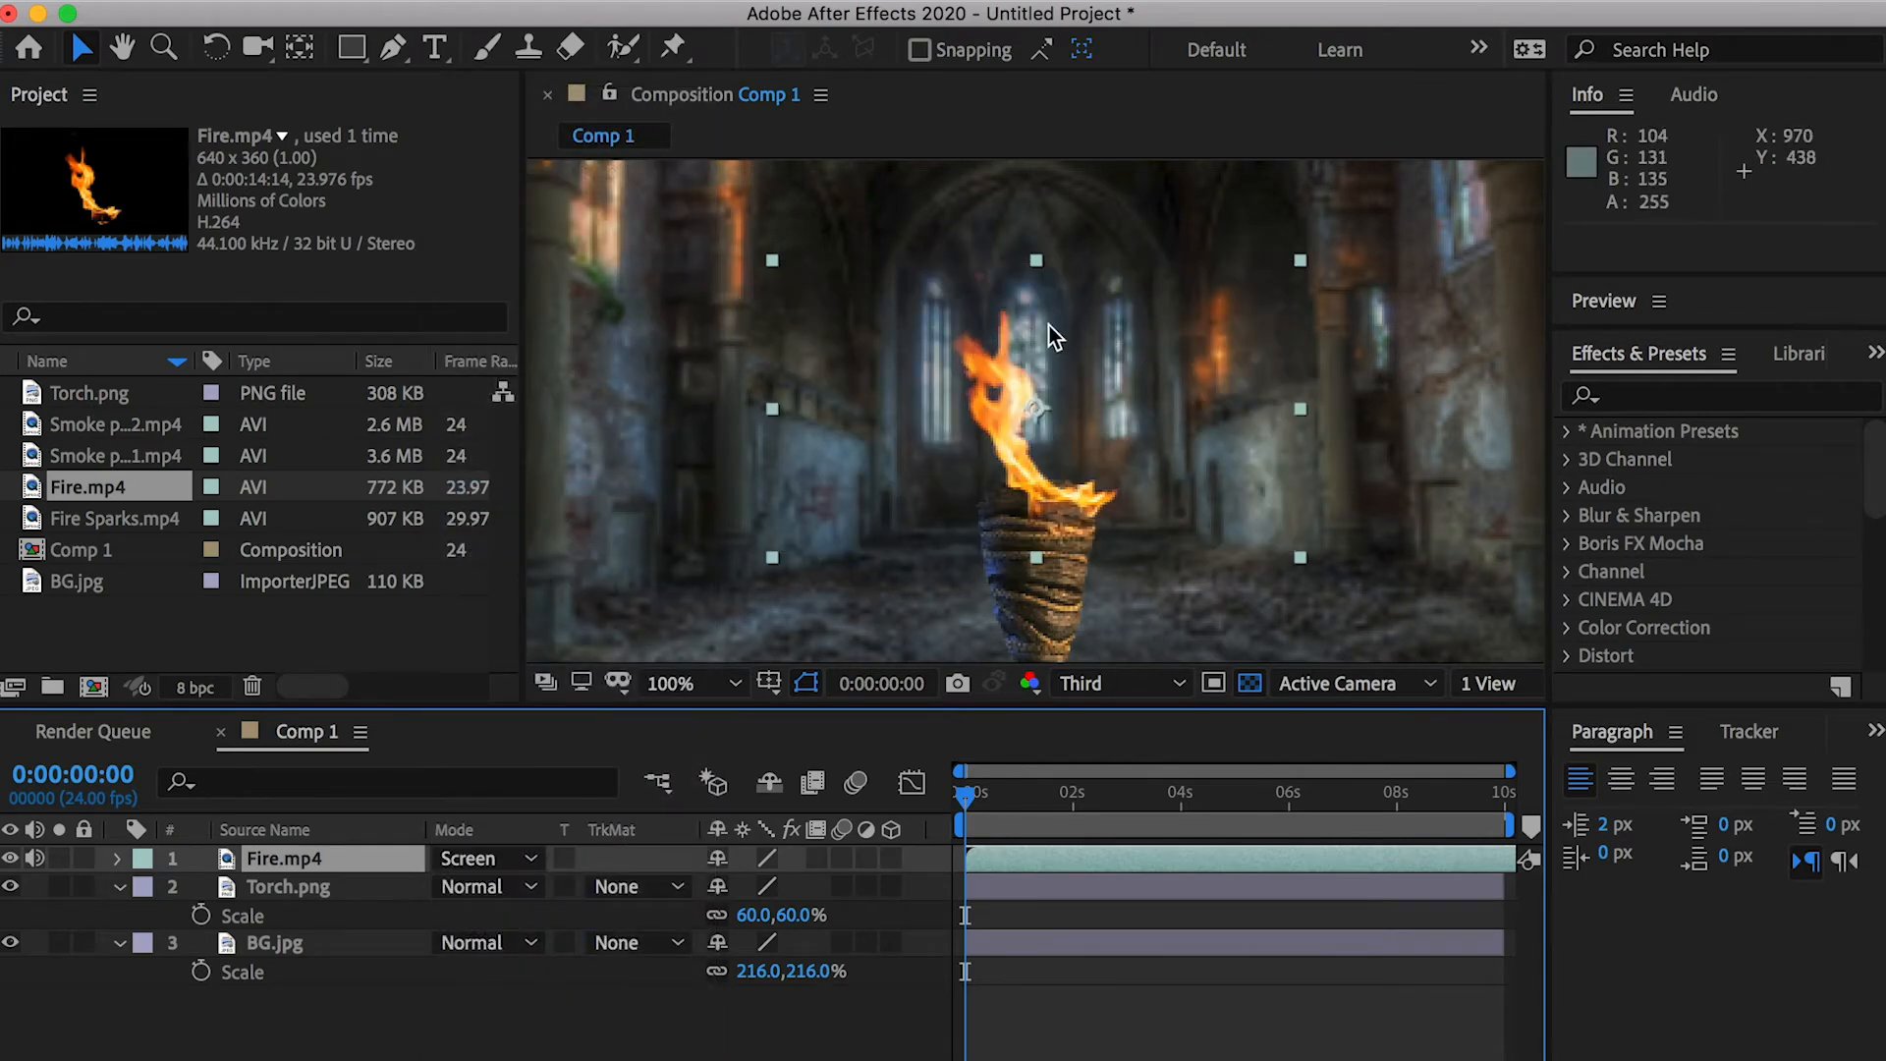
Scale the Fire.mp4 layer to 203% and position the flame over the torch head
{"action": "key", "text": "comma"}
{"action": "key", "text": "comma"}
{"action": "key", "text": "period"}
{"action": "key", "text": "period"}
{"action": "key", "text": "s"}
{"action": "left_click_drag", "start_coordinate": [781, 889], "coordinate": [885, 890]}
{"action": "key", "text": "comma"}
{"action": "left_click_drag", "start_coordinate": [1032, 437], "coordinate": [1033, 448]}
Move the current time to 0:00:01:16 and set the preview resolution to Full around the torch head
{"action": "left_click", "coordinate": [978, 798]}
{"action": "left_click_drag", "start_coordinate": [978, 798], "coordinate": [1057, 801]}
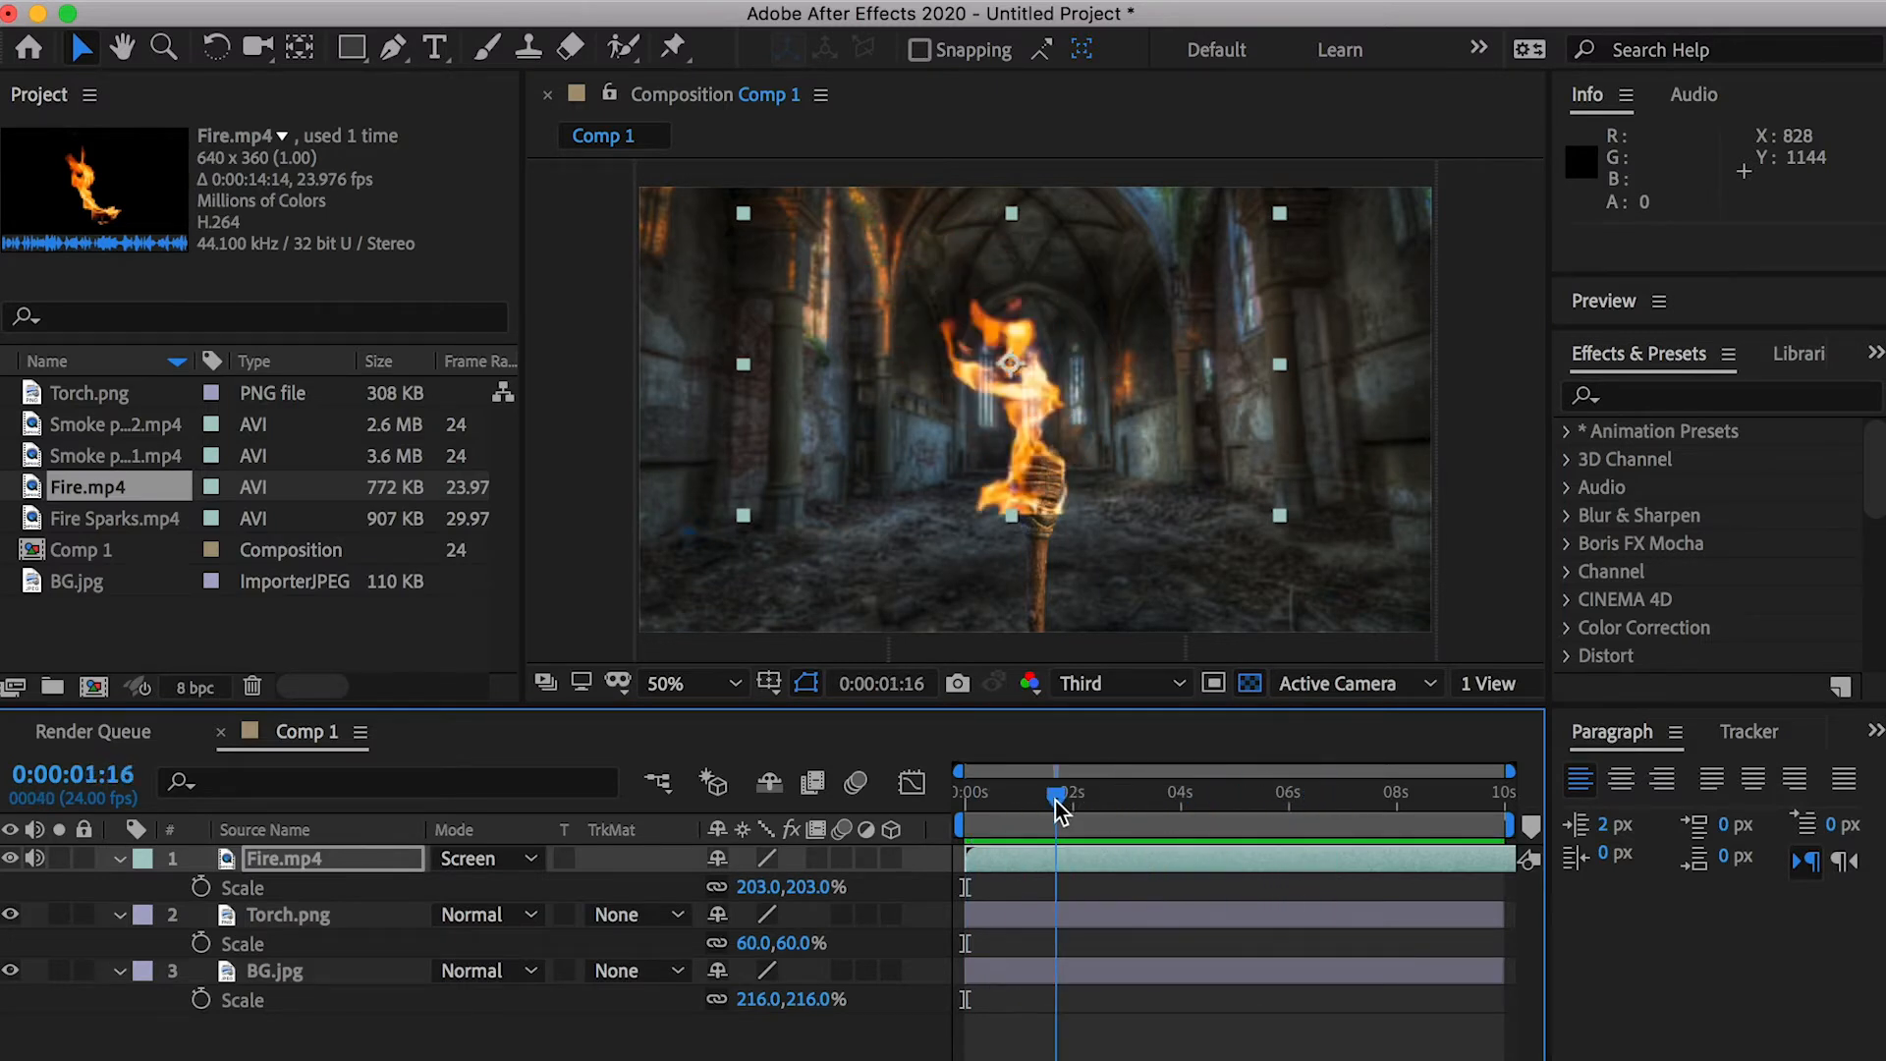
{"action": "key", "text": "period"}
{"action": "key", "text": "period"}
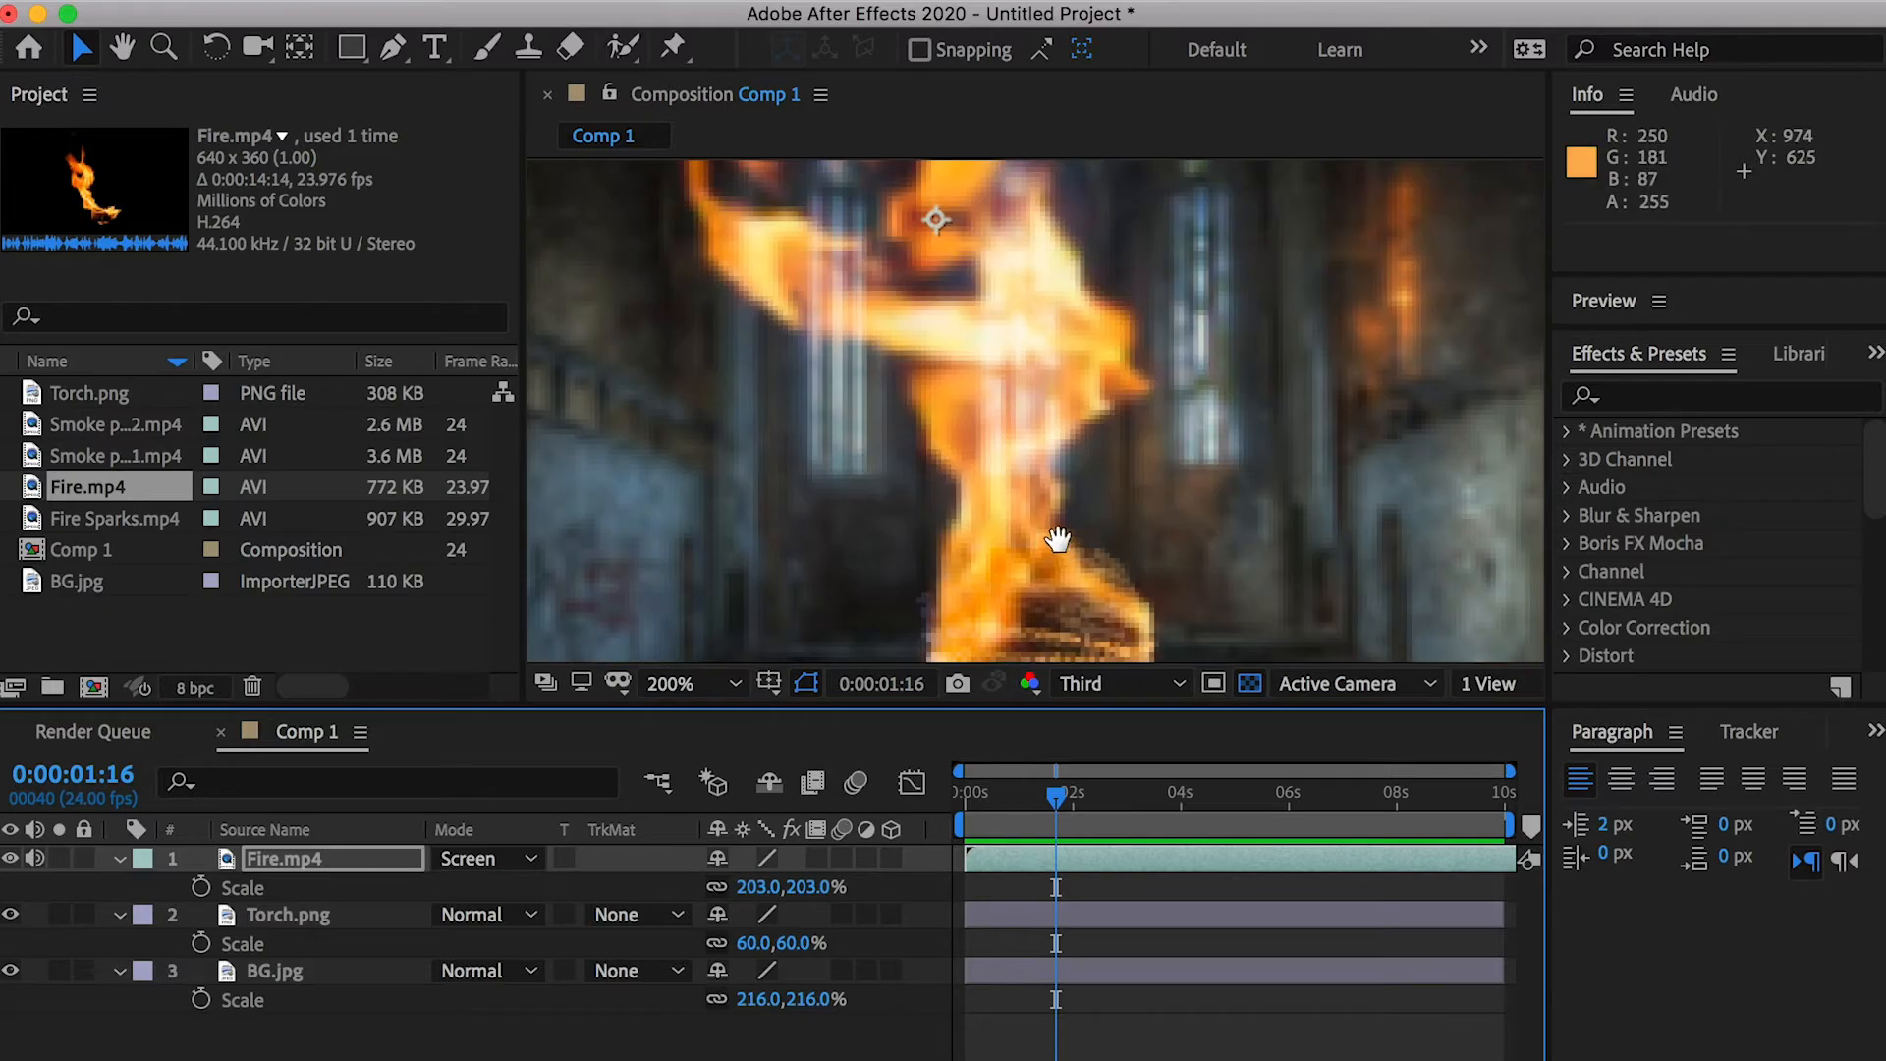
{"action": "left_click_drag", "start_coordinate": [1061, 547], "coordinate": [992, 323]}
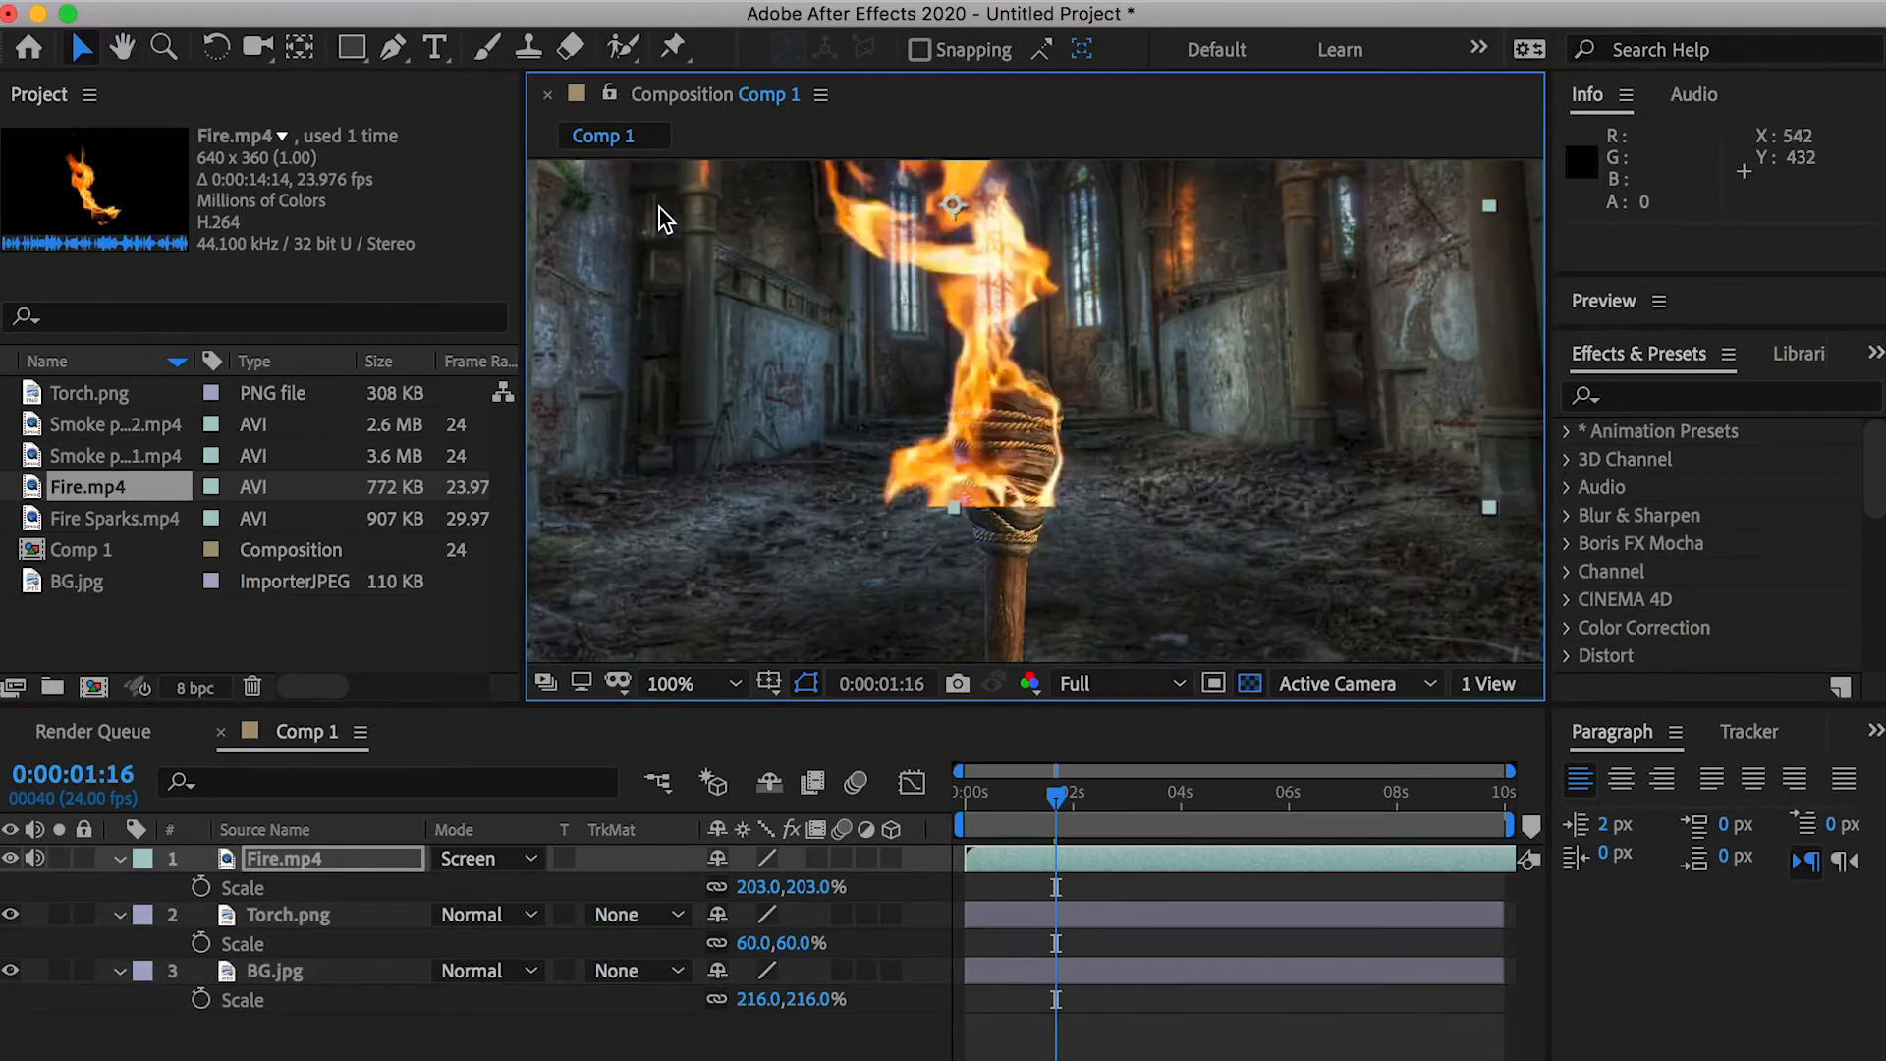
Draw a closed Pen tool mask on Fire.mp4 around the flame, with its lower edge crossing the wrapped torch head
{"action": "left_click", "coordinate": [394, 47]}
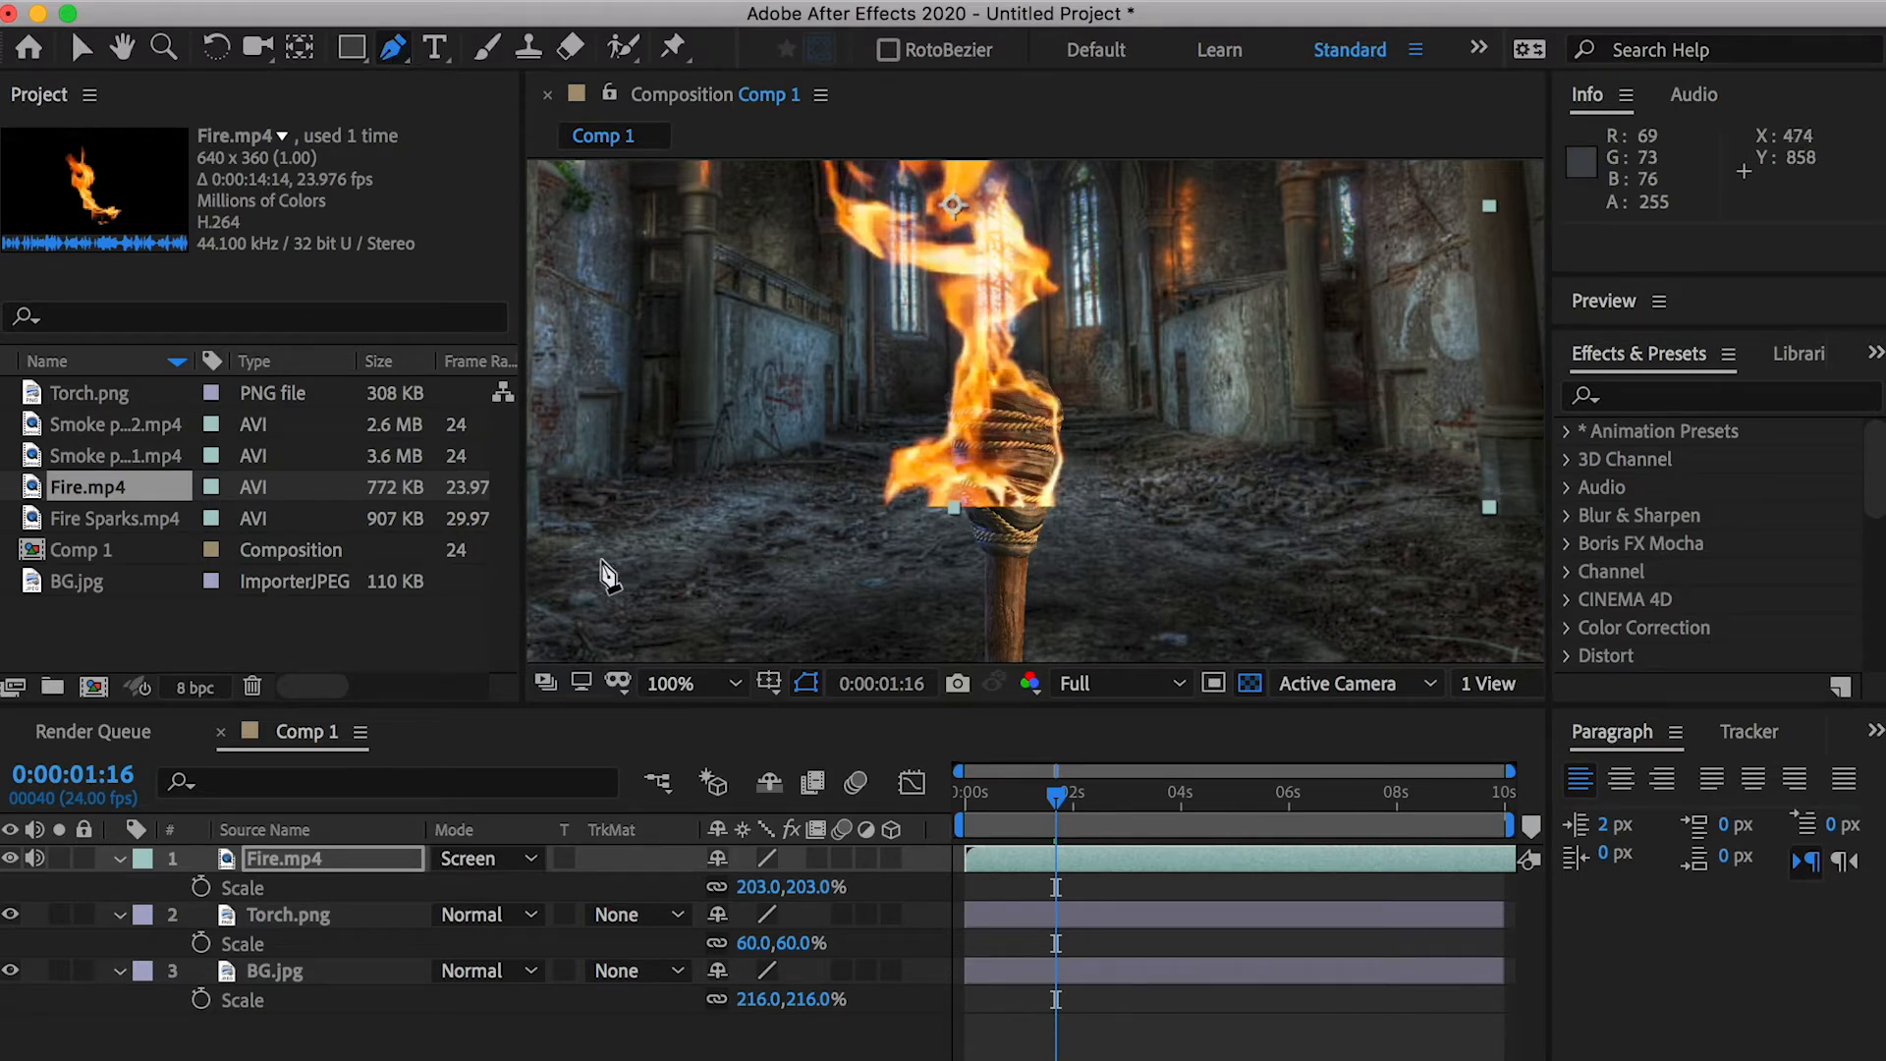
{"action": "left_click", "coordinate": [553, 418]}
{"action": "left_click_drag", "start_coordinate": [742, 486], "coordinate": [774, 493]}
{"action": "key", "text": "super+z"}
{"action": "left_click", "coordinate": [733, 468]}
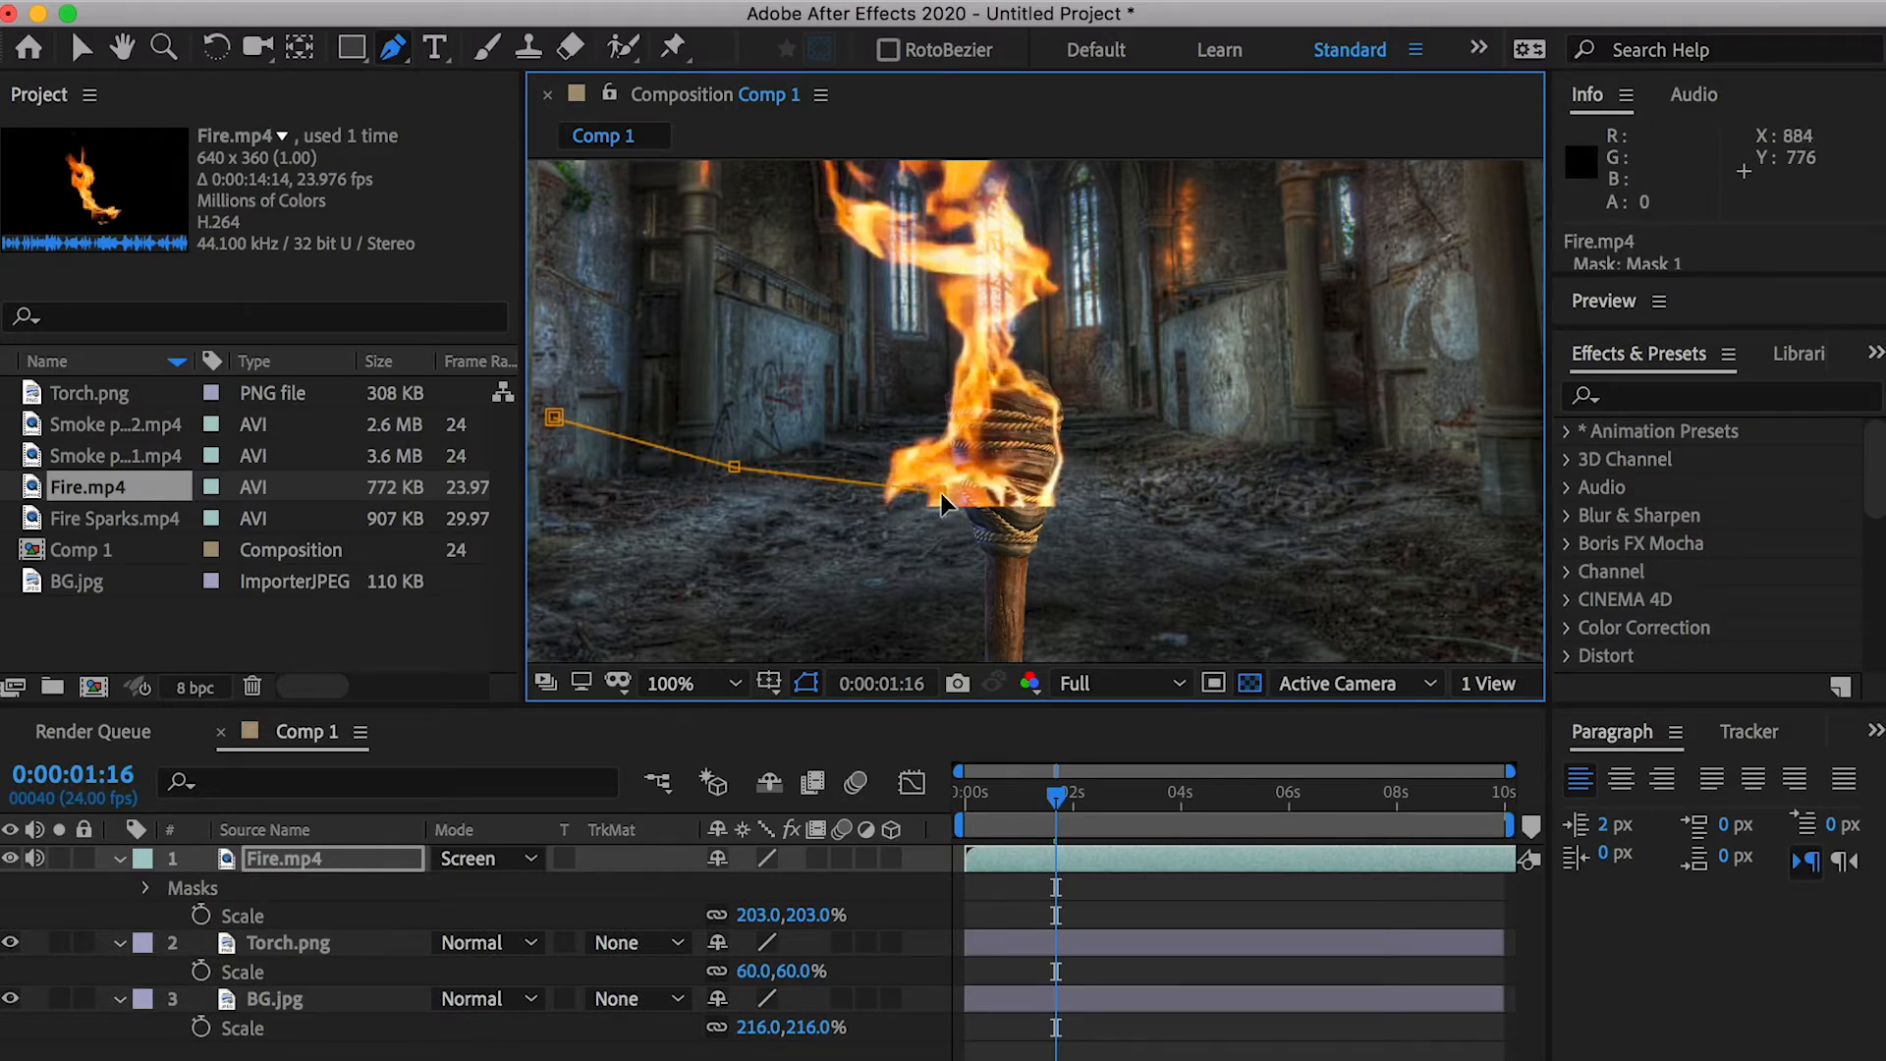
{"action": "left_click", "coordinate": [1106, 481]}
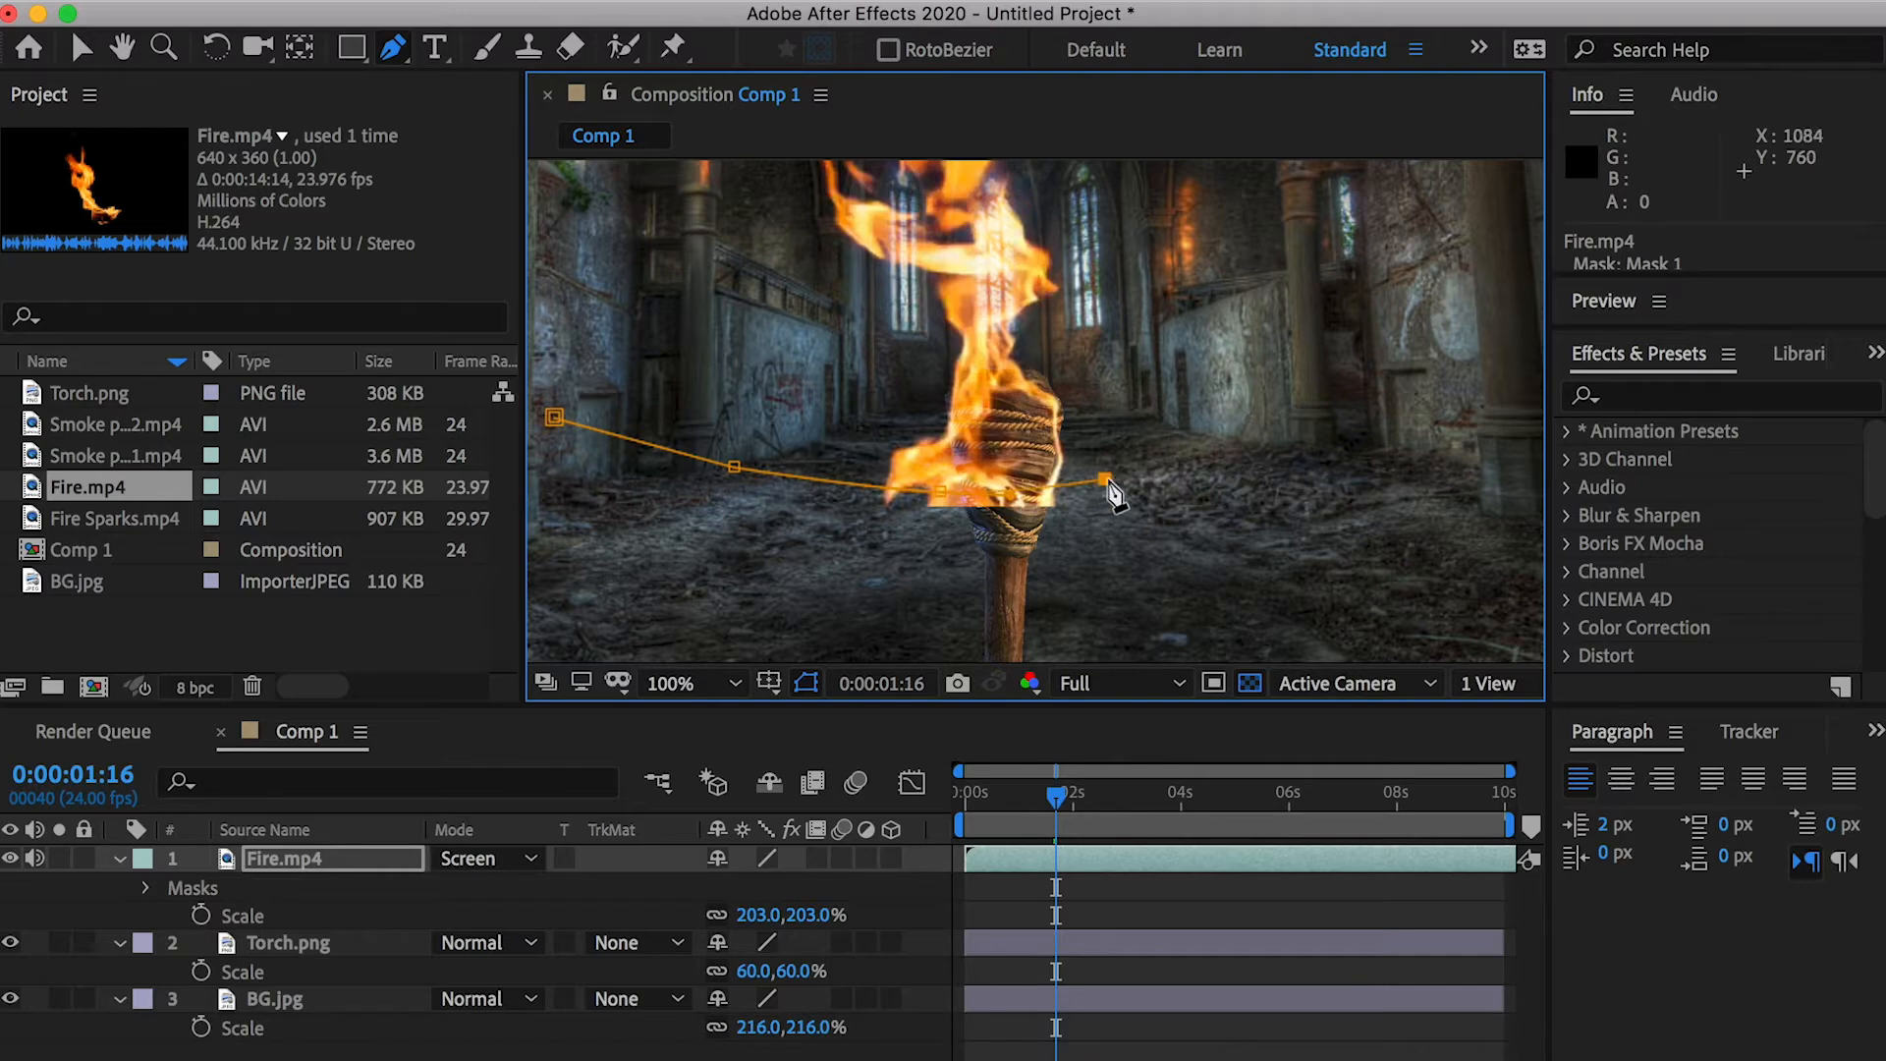
{"action": "left_click_drag", "start_coordinate": [1164, 479], "coordinate": [1283, 477]}
{"action": "key", "text": "comma"}
{"action": "key", "text": "comma"}
{"action": "left_click", "coordinate": [1358, 350]}
{"action": "left_click", "coordinate": [1372, 221]}
{"action": "key", "text": "comma"}
{"action": "left_click", "coordinate": [1064, 210]}
{"action": "left_click", "coordinate": [903, 224]}
{"action": "left_click", "coordinate": [829, 273]}
{"action": "left_click", "coordinate": [840, 373]}
{"action": "left_click", "coordinate": [881, 391]}
{"action": "left_click", "coordinate": [974, 411]}
{"action": "key", "text": "period"}
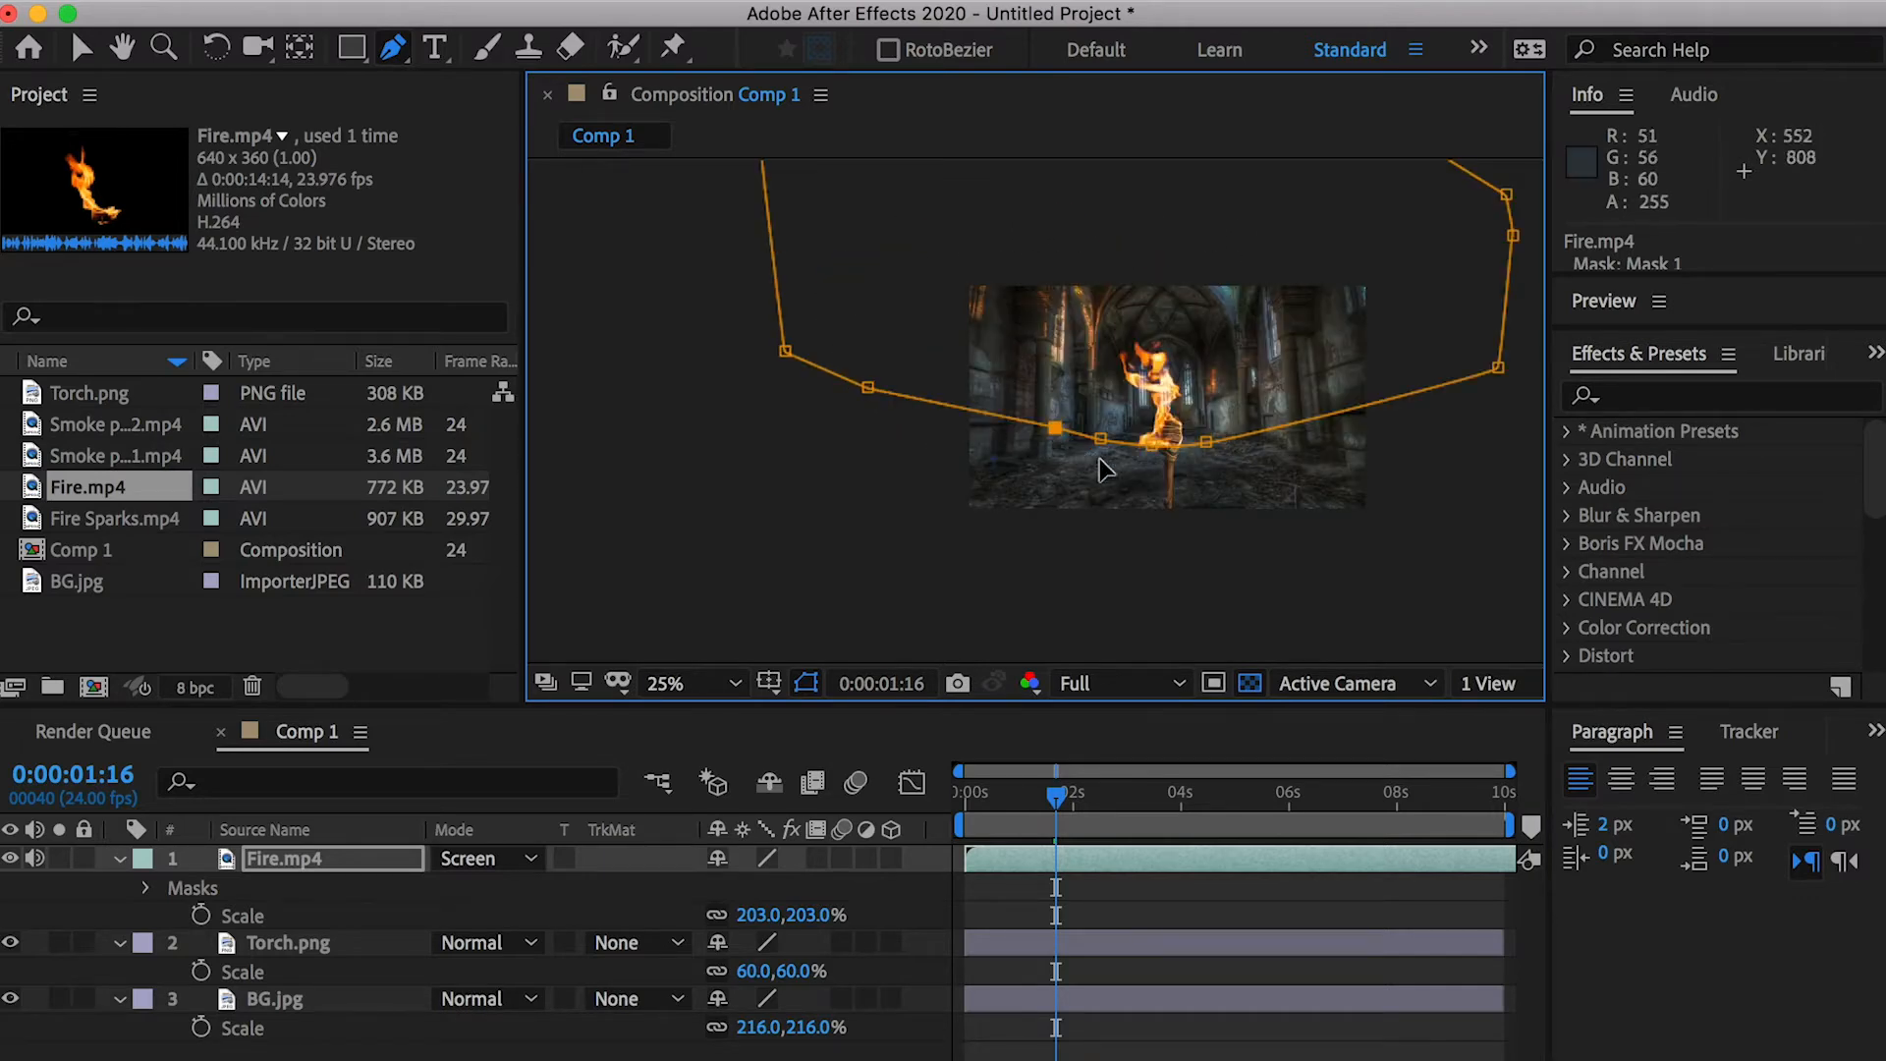
{"action": "key", "text": "period"}
{"action": "key", "text": "period"}
{"action": "key", "text": "space"}
{"action": "left_click_drag", "start_coordinate": [1411, 430], "coordinate": [812, 322]}
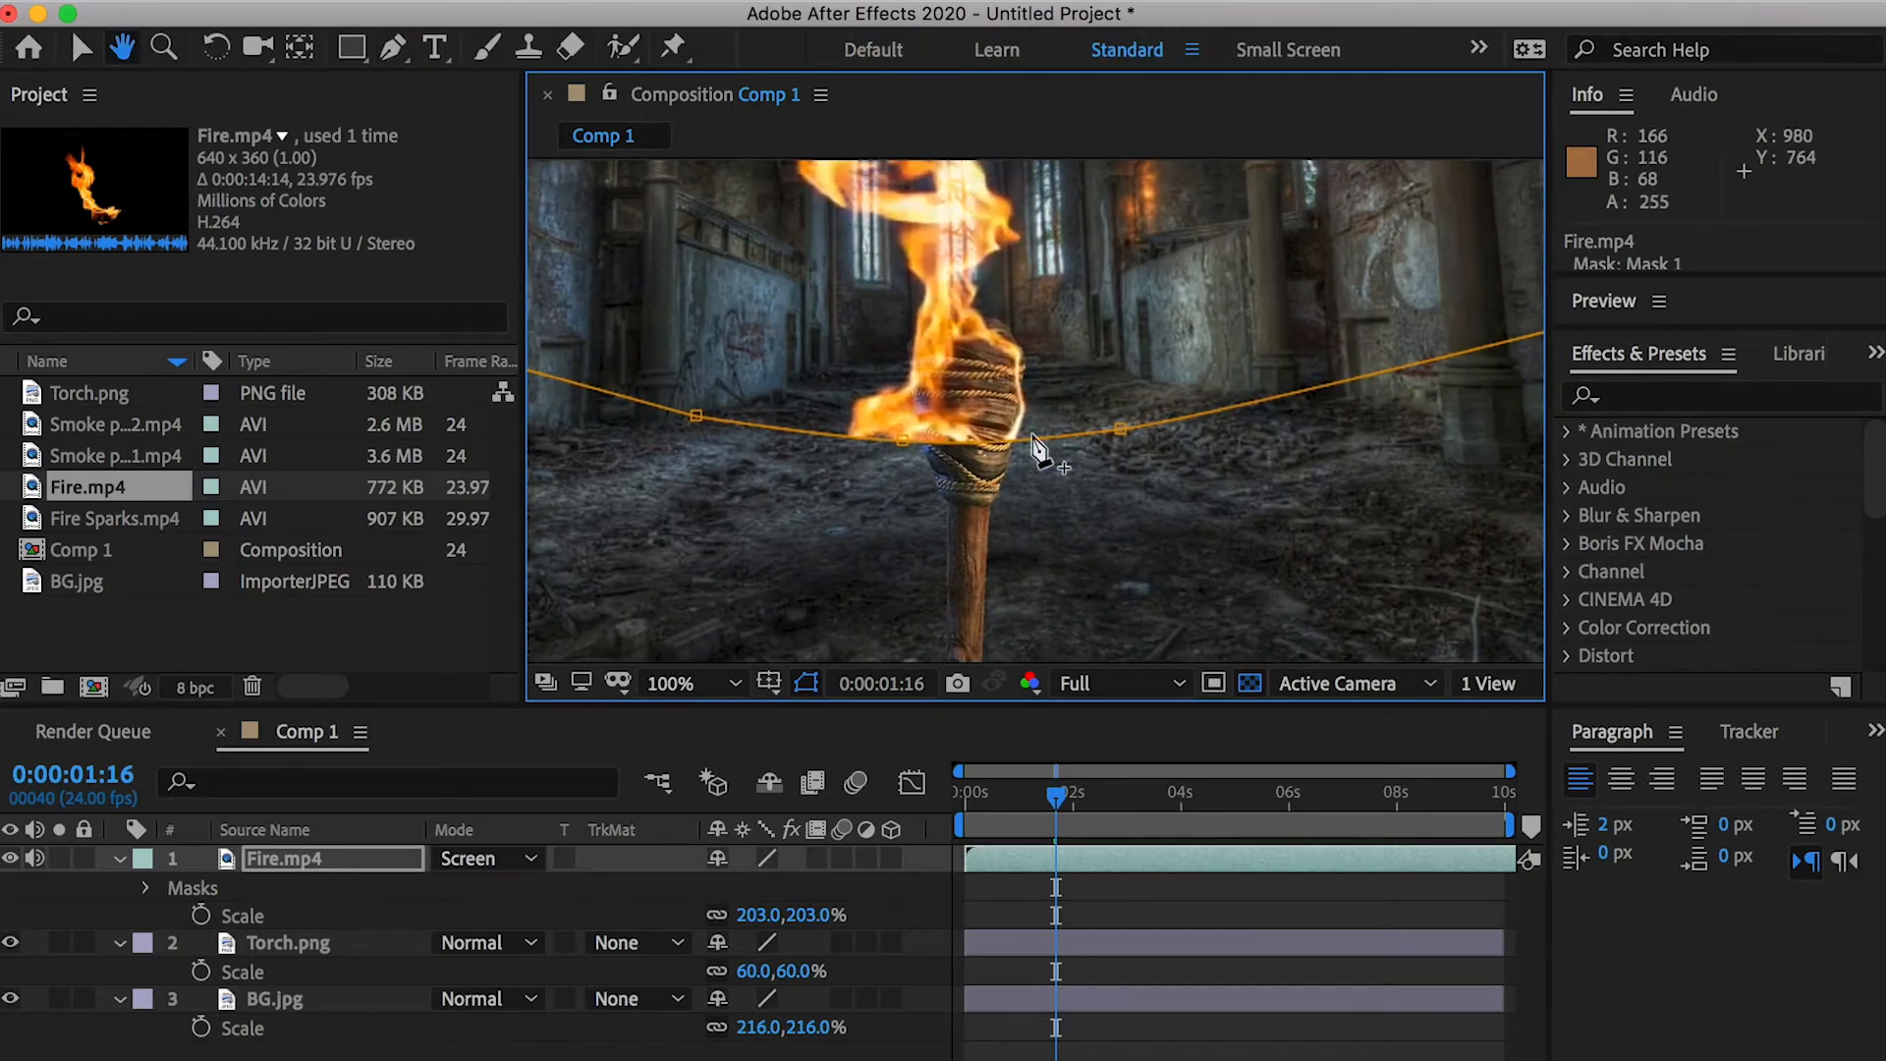
Set the Mask Feather of the Fire.mp4 layer's mask to 12 pixels
{"action": "left_click", "coordinate": [147, 889]}
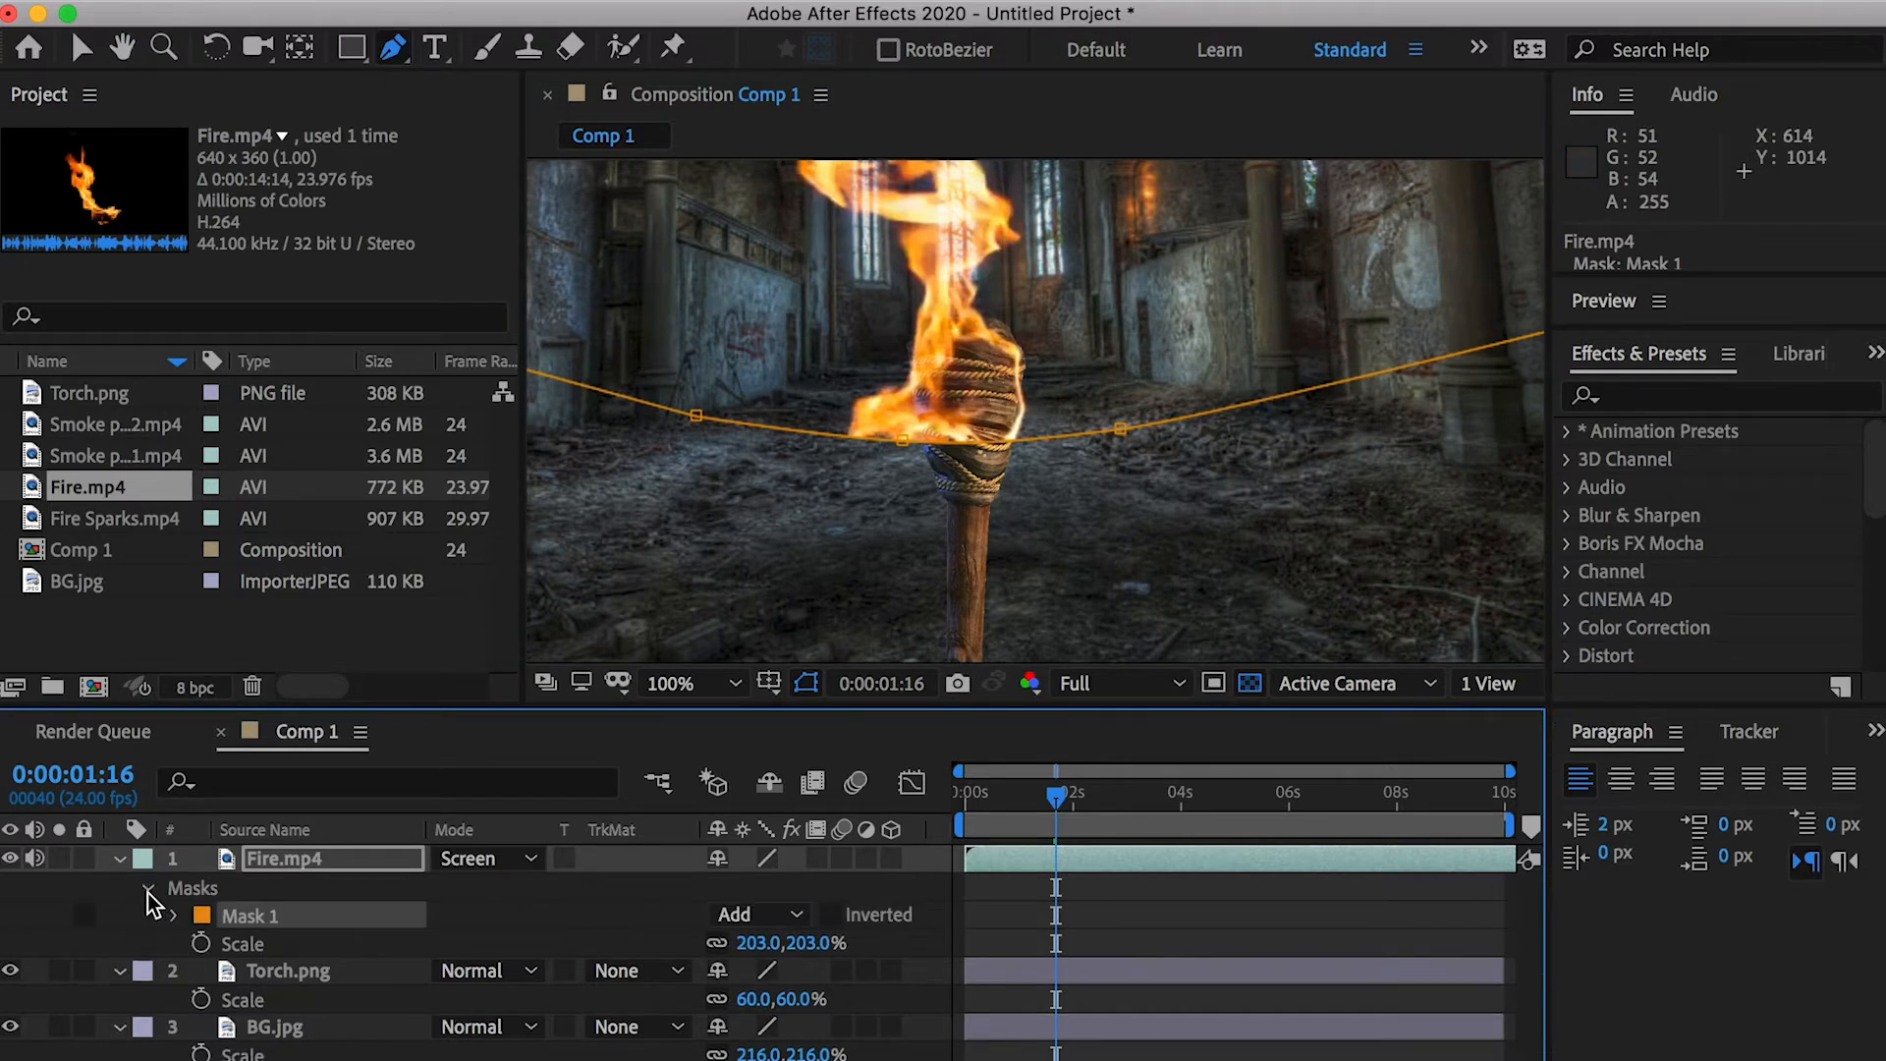
{"action": "left_click", "coordinate": [176, 917]}
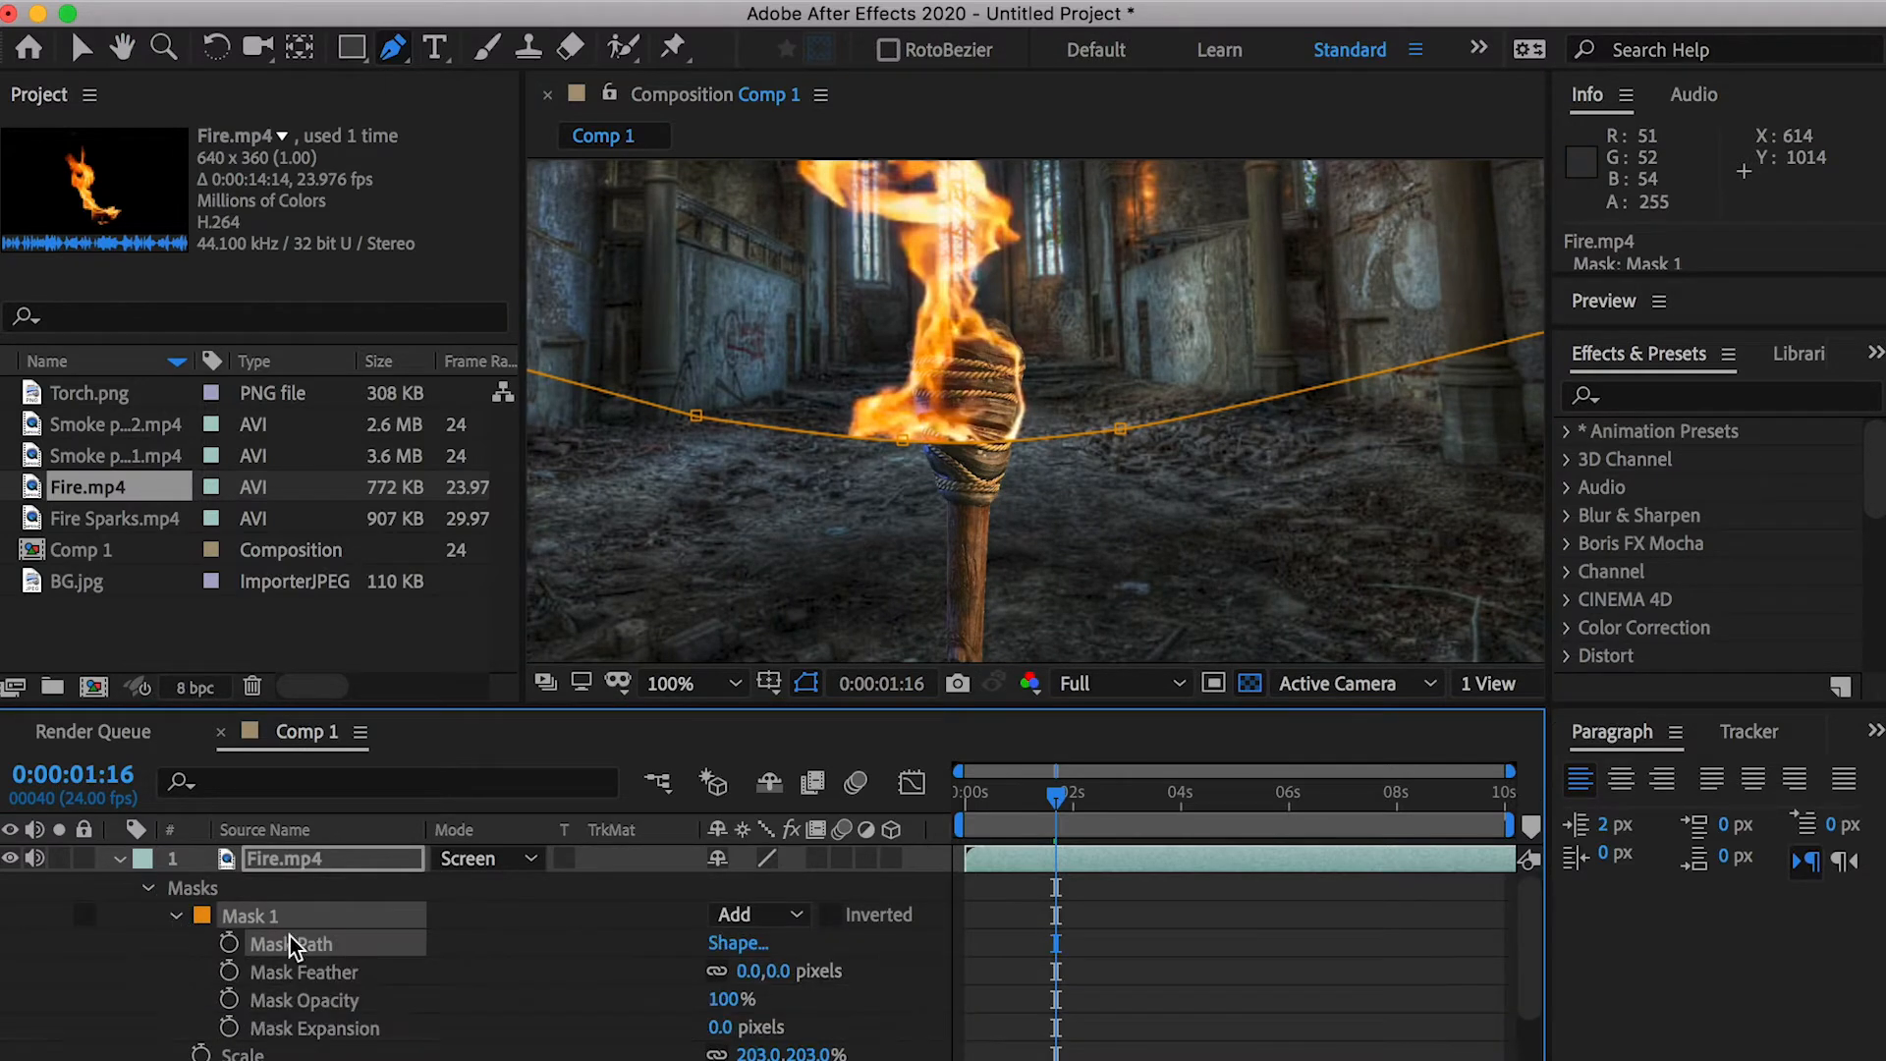
{"action": "mouse_move", "coordinate": [771, 972]}
{"action": "left_mouse_down"}
{"action": "mouse_move", "coordinate": [826, 983]}
{"action": "mouse_move", "coordinate": [806, 969]}
{"action": "left_mouse_up"}
{"action": "scroll", "coordinate": [1036, 410], "scroll_direction": "up", "scroll_amount": 1}
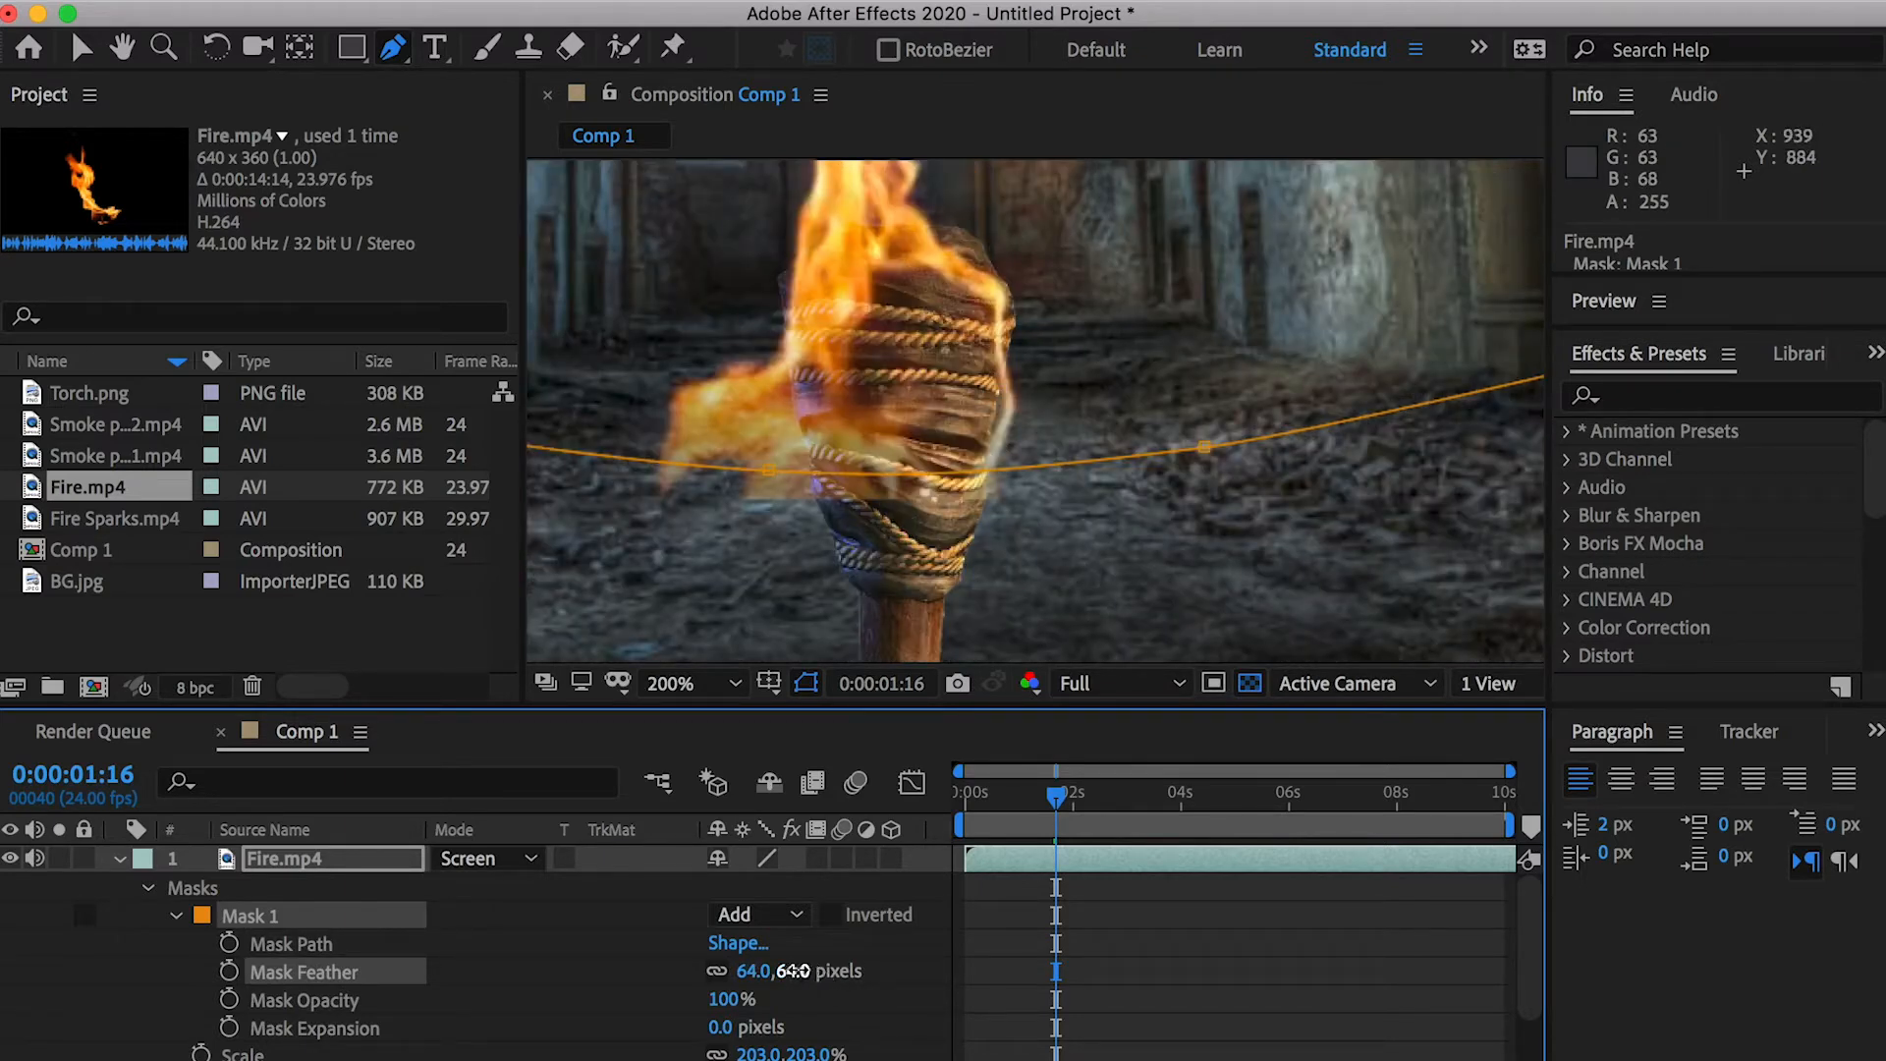
{"action": "left_click_drag", "start_coordinate": [743, 972], "coordinate": [720, 973]}
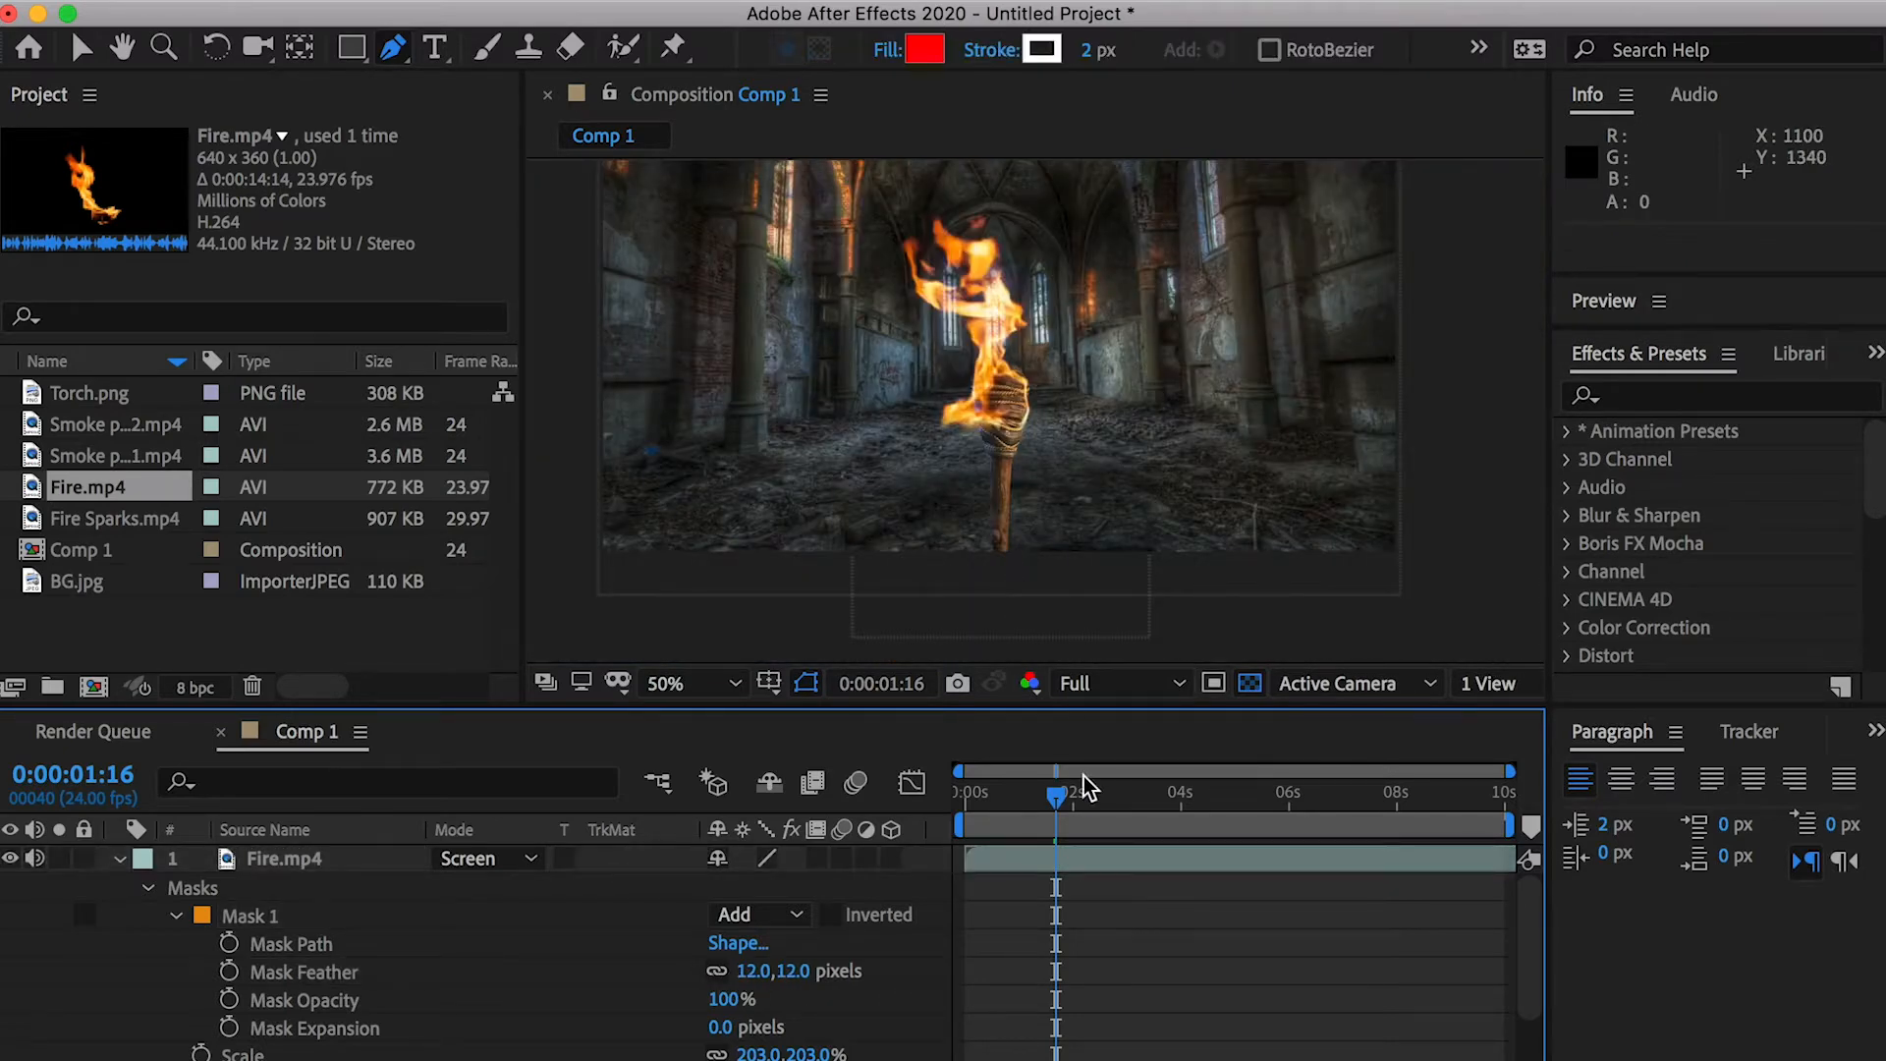
Preview the masked fire animation from the start of the composition and stop at about 0:00:02:22
{"action": "left_click_drag", "start_coordinate": [1057, 794], "coordinate": [950, 793]}
{"action": "key", "text": "space"}
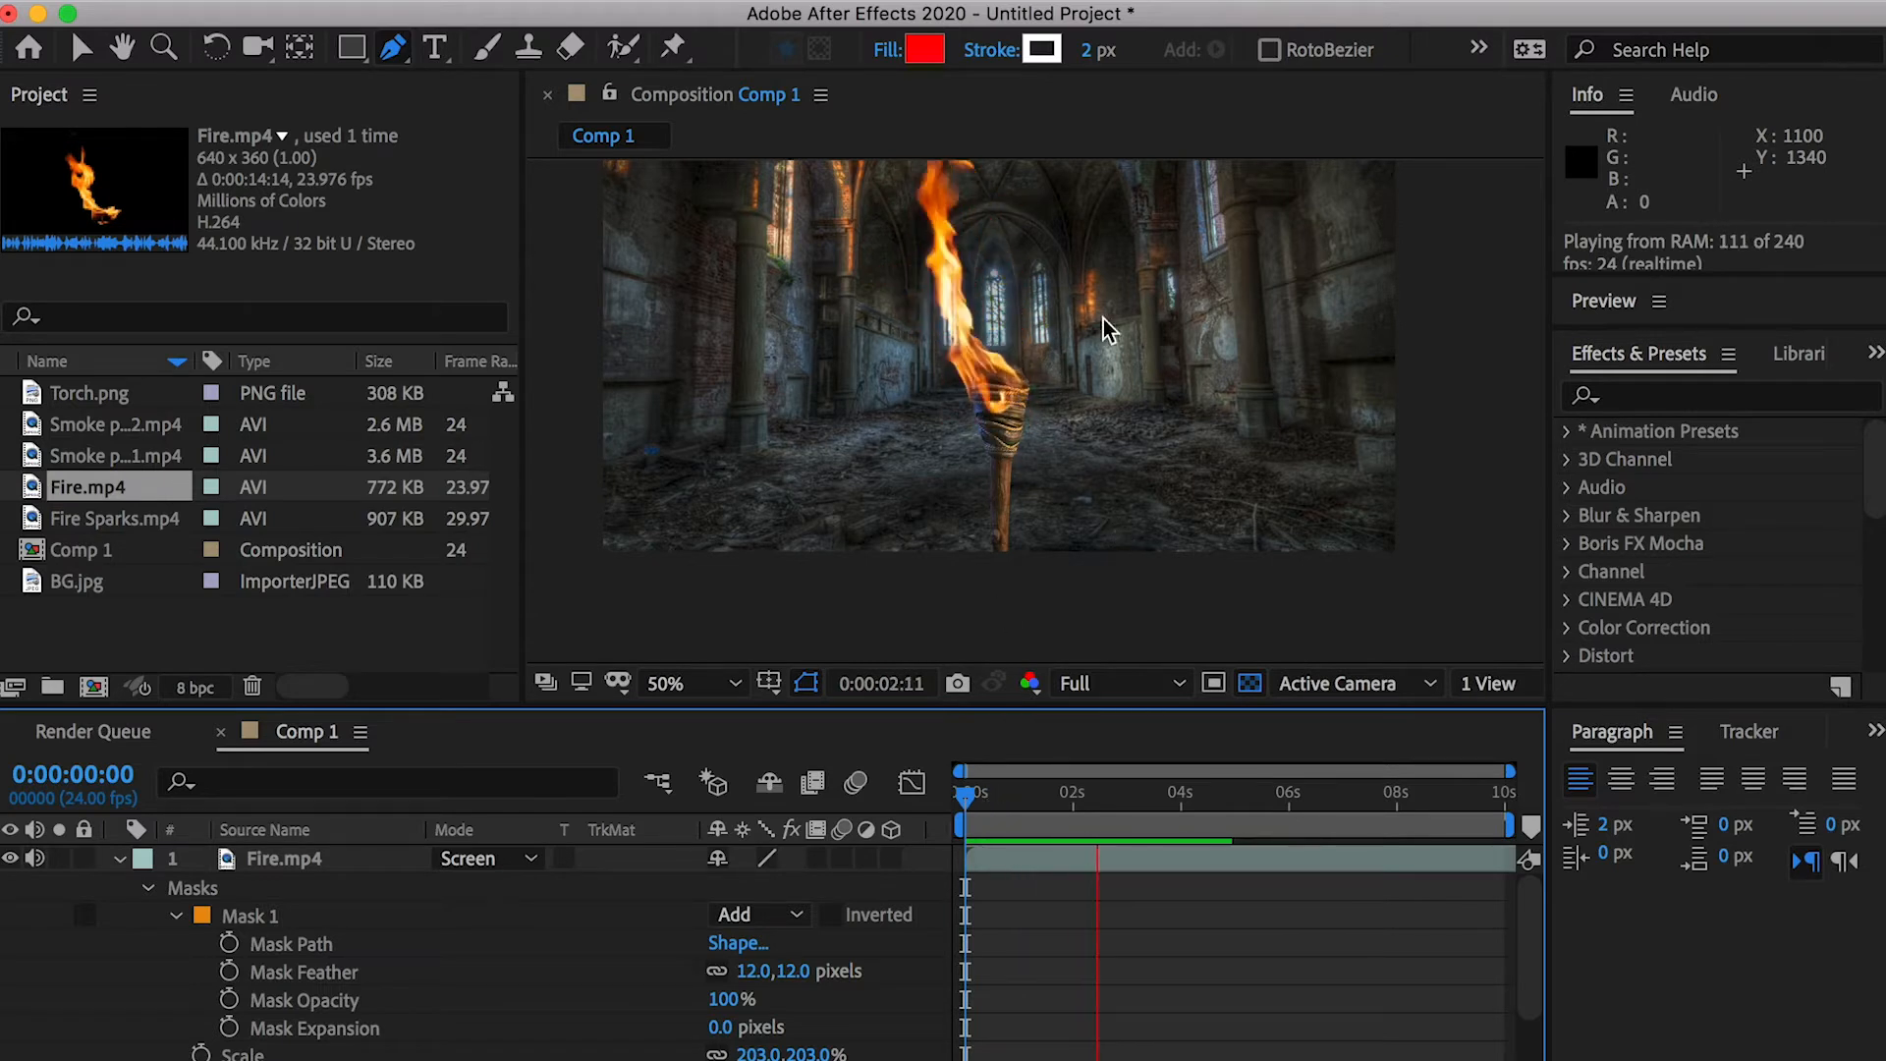
{"action": "key", "text": "space"}
{"action": "left_click_drag", "start_coordinate": [1104, 396], "coordinate": [1097, 433]}
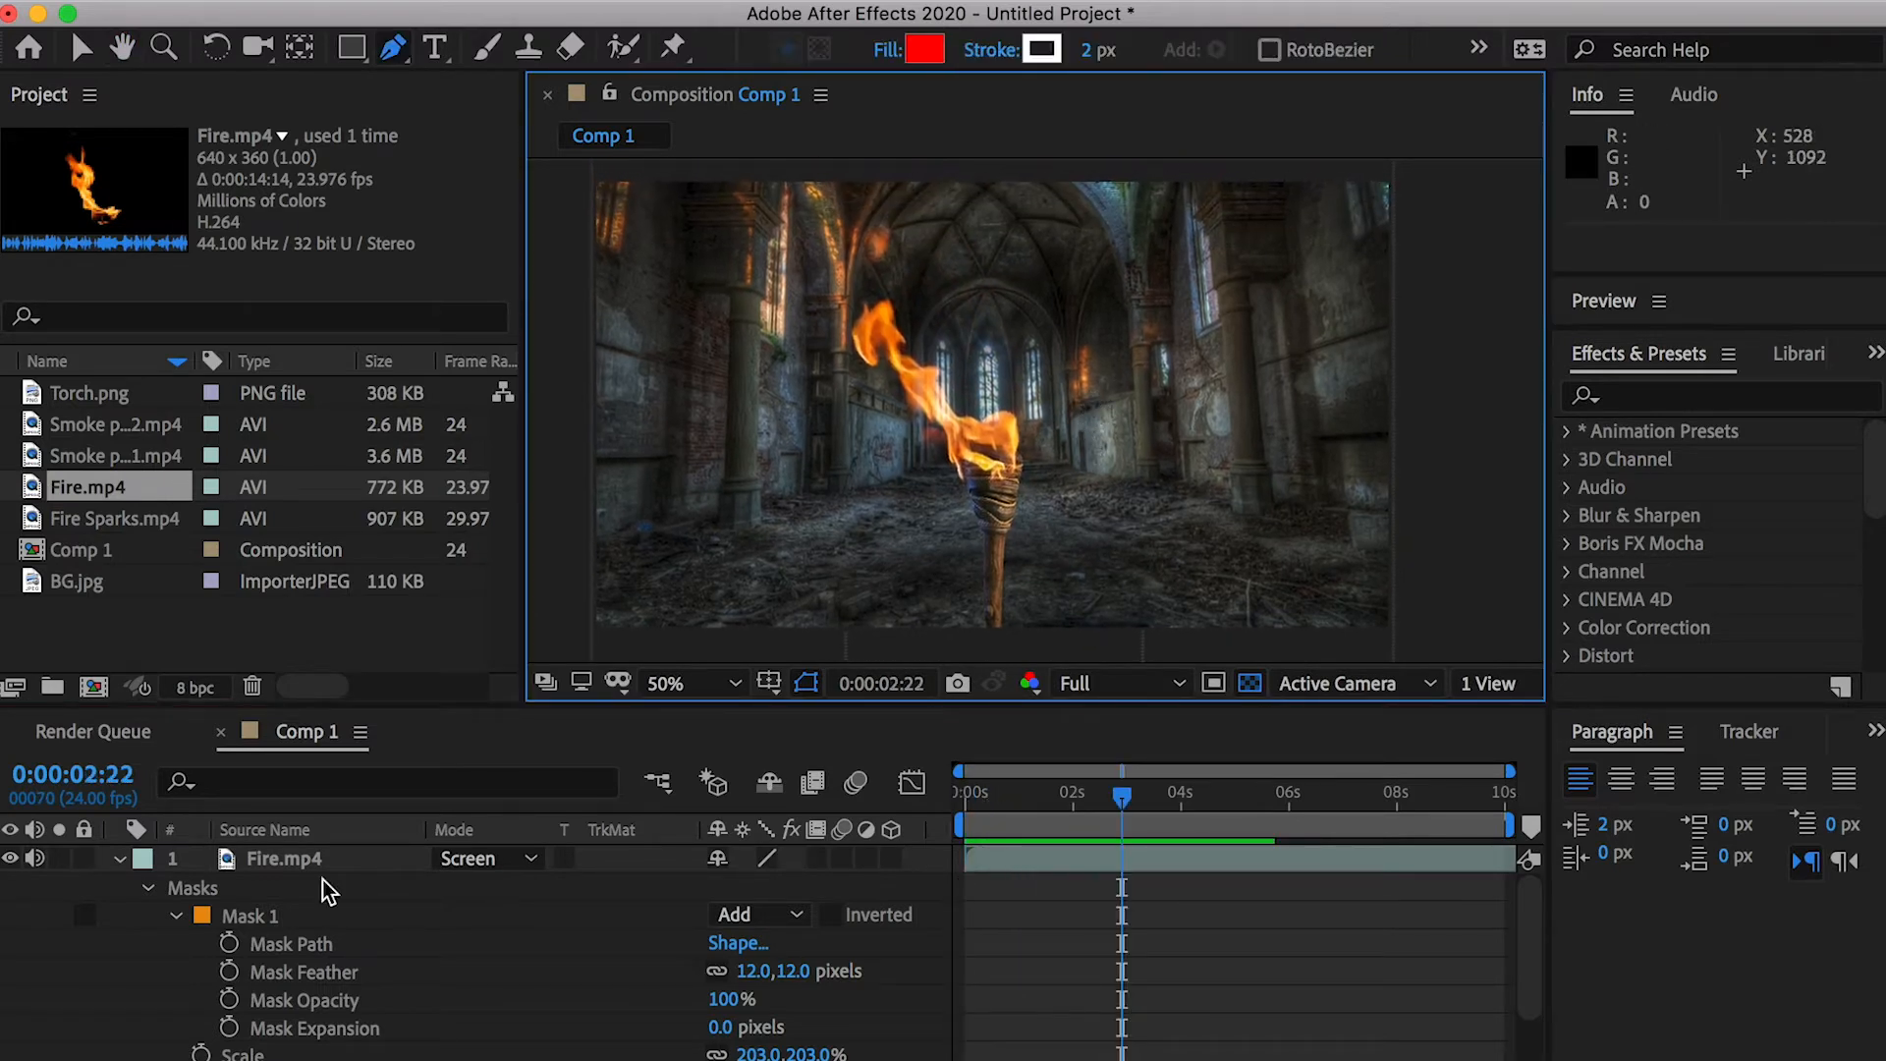
Mute the Fire.mp4 layer's audio and duplicate the layer as FireGlow
{"action": "left_click", "coordinate": [122, 860]}
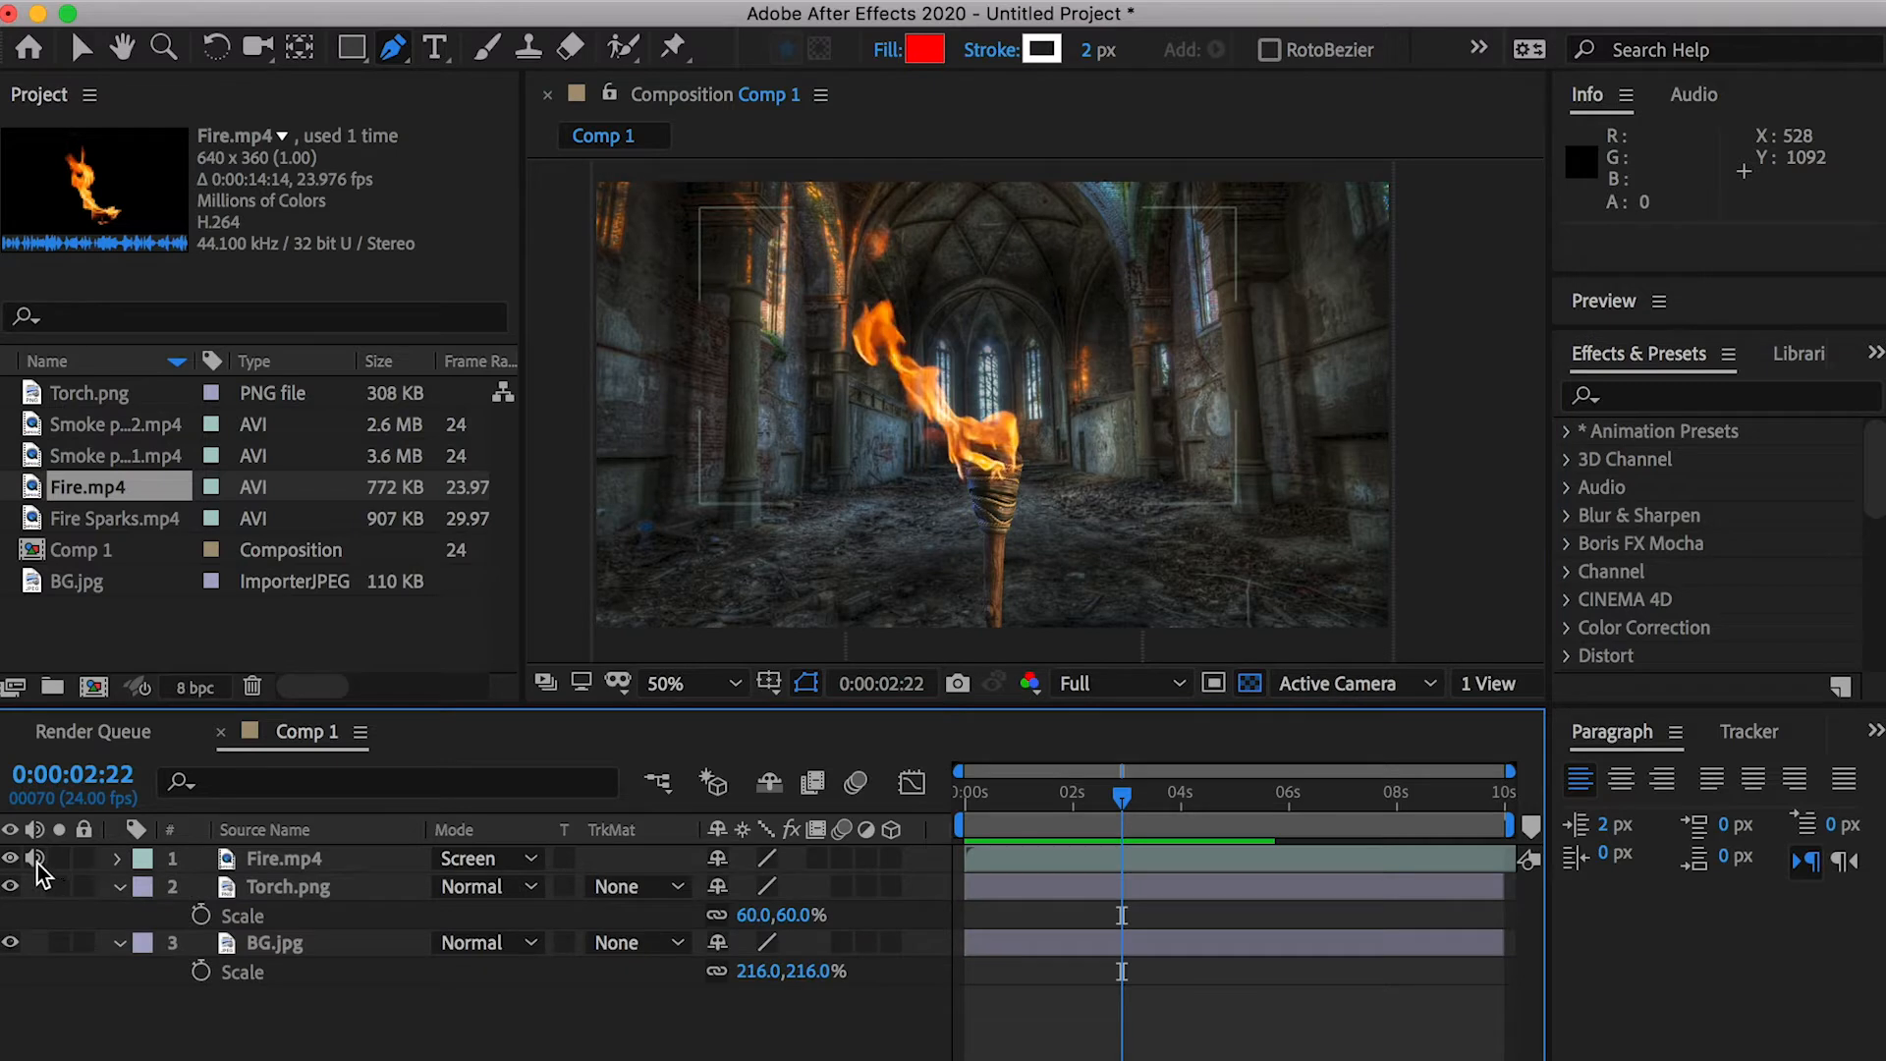
{"action": "left_click", "coordinate": [274, 865]}
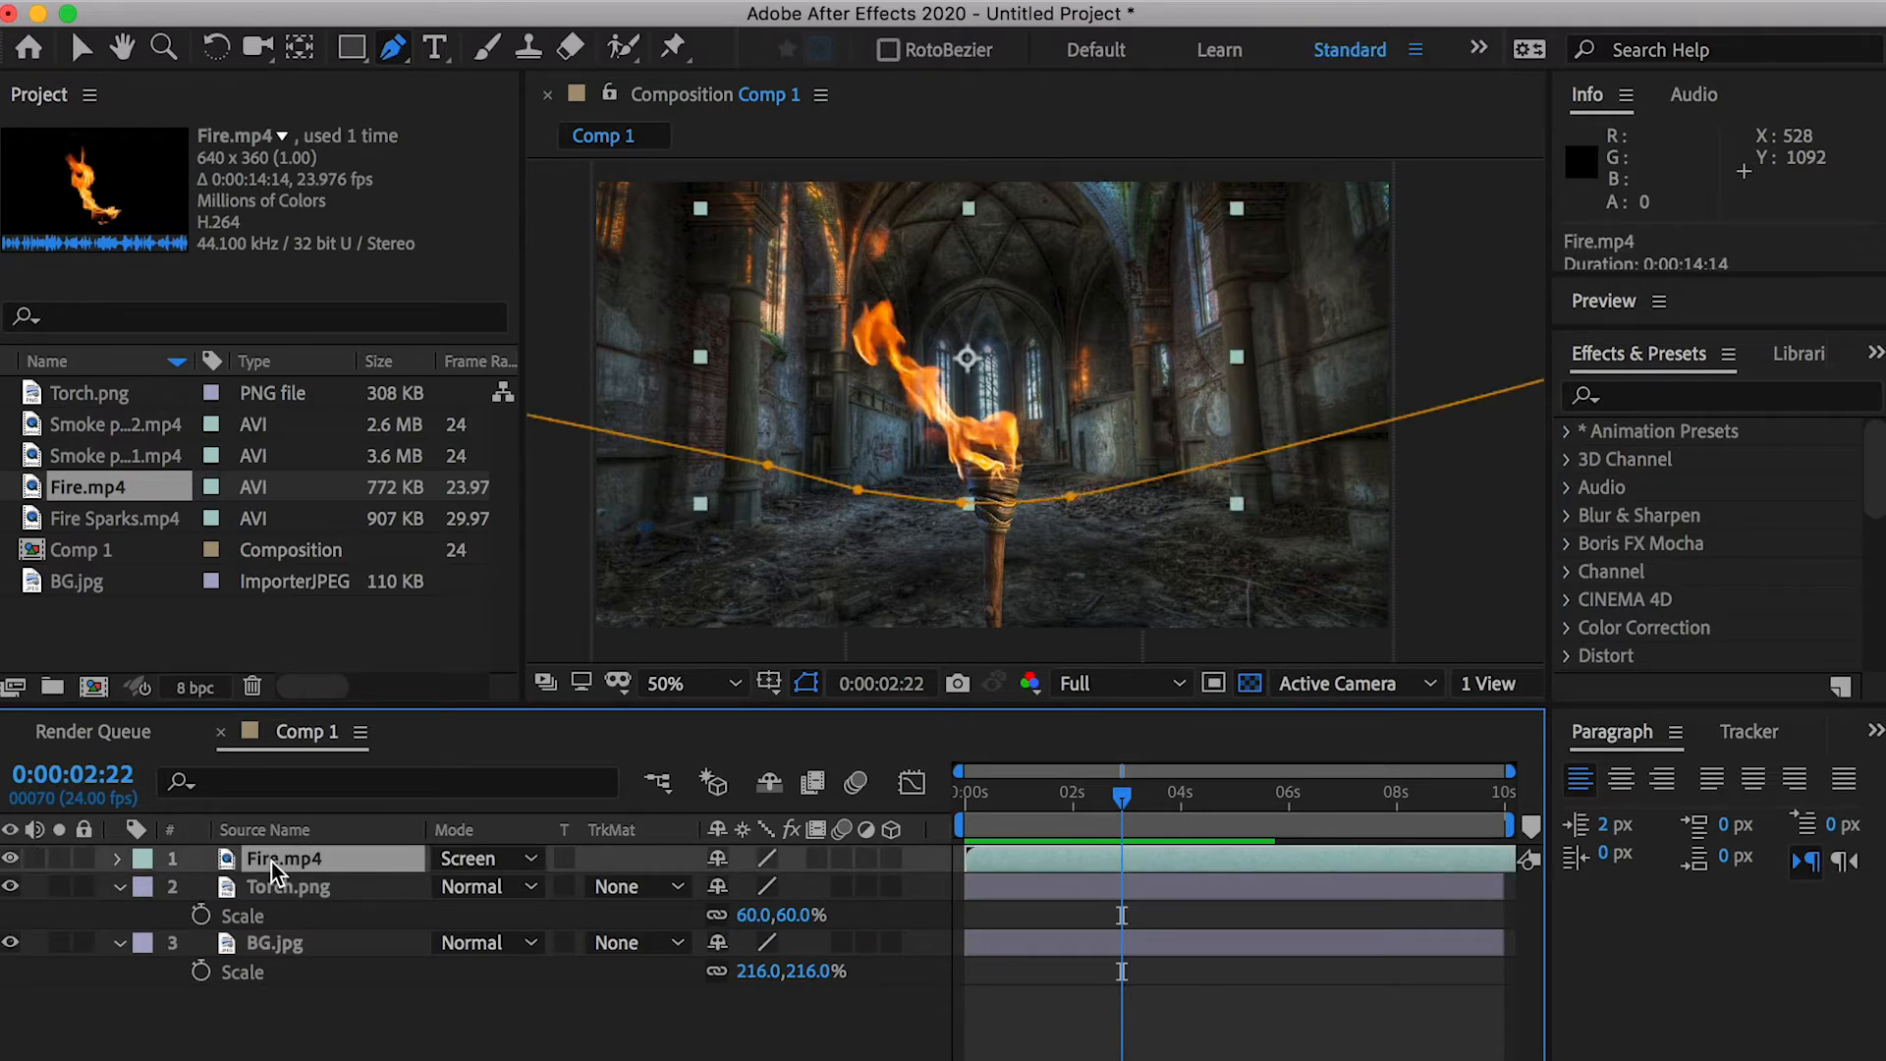
{"action": "key", "text": "super+d"}
{"action": "key", "text": "Return"}
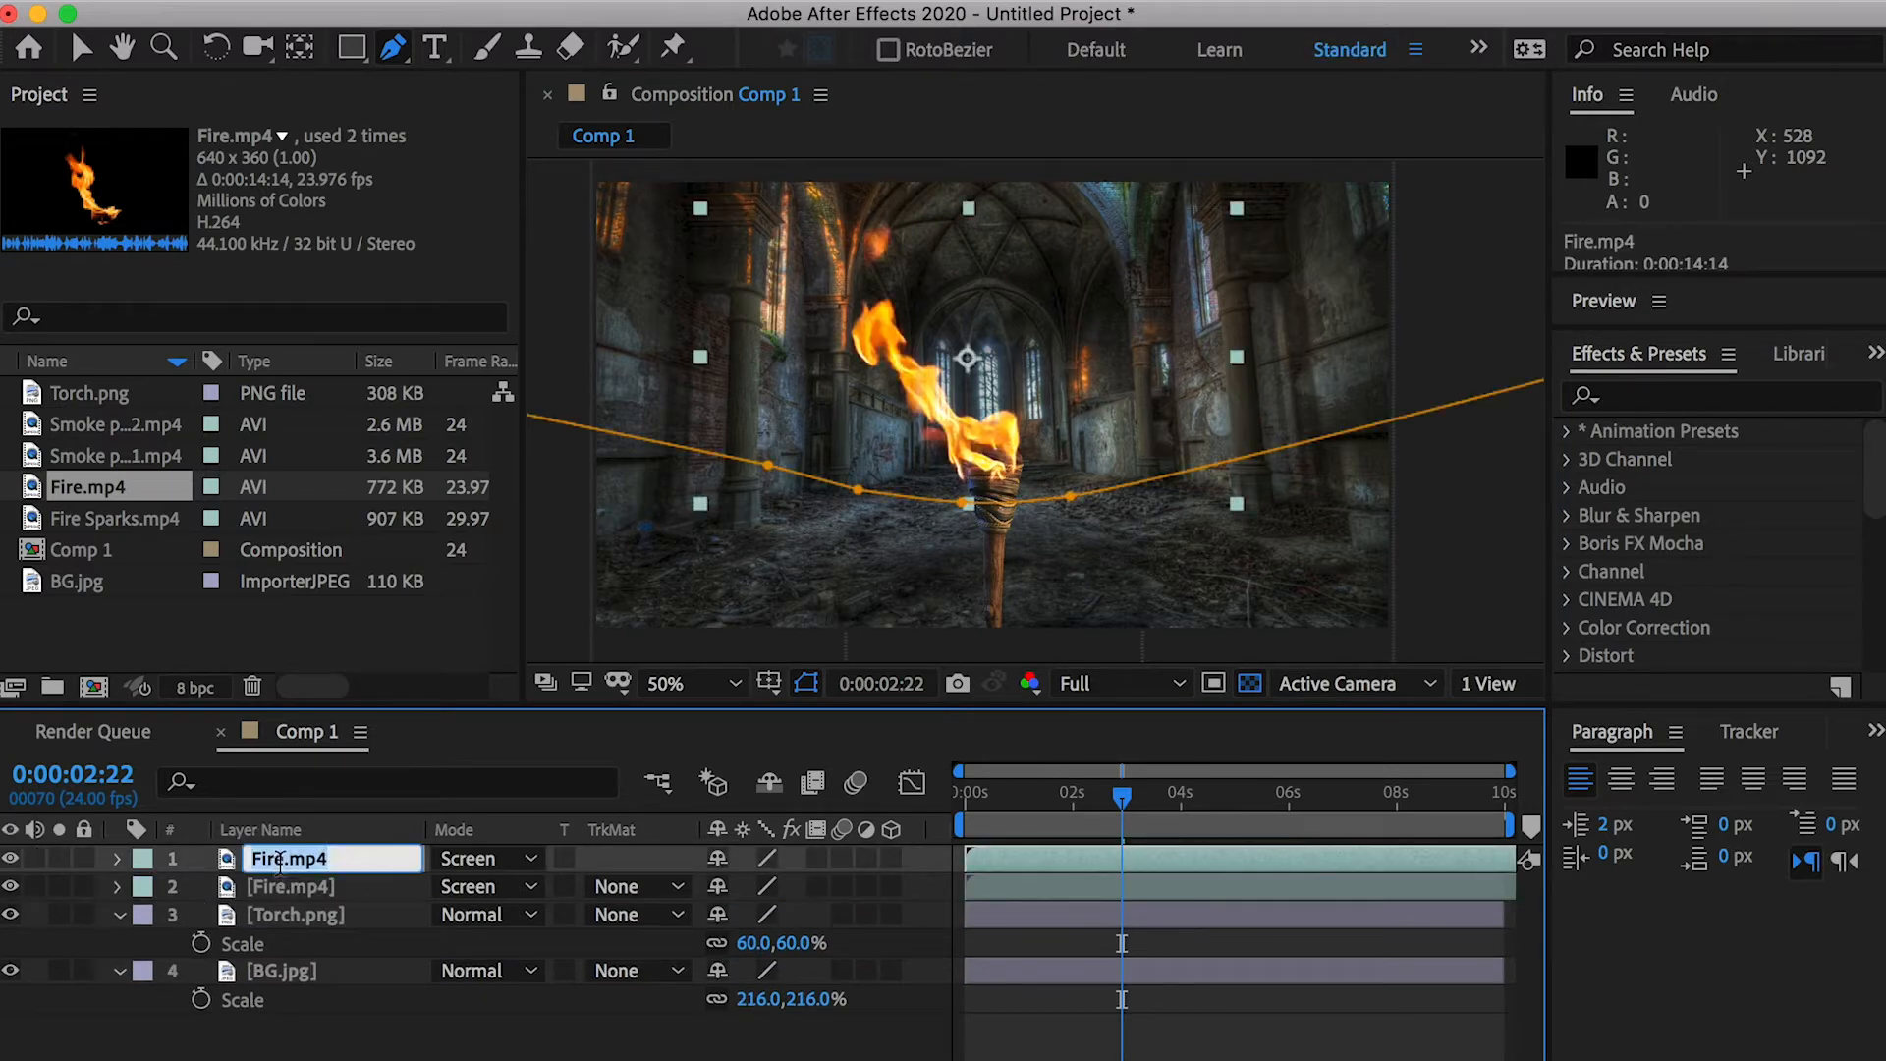
{"action": "key", "text": "Return"}
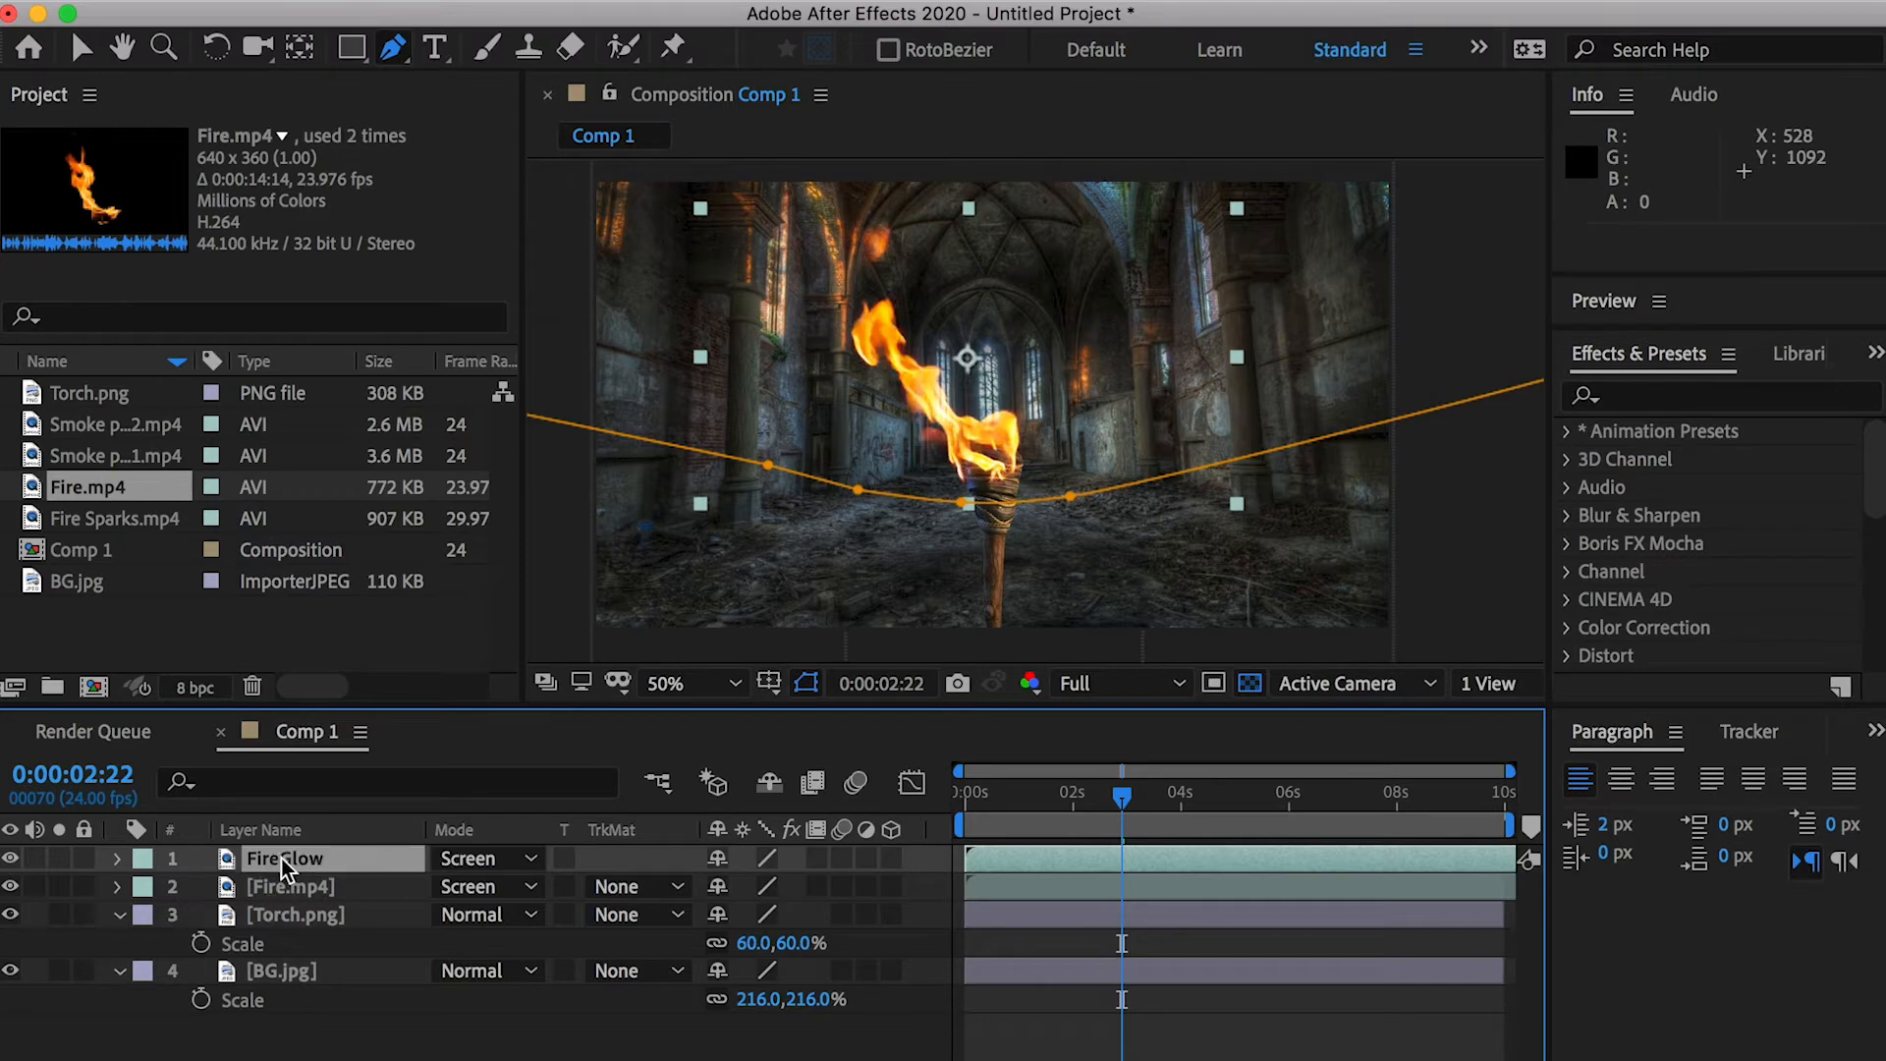
Find the Stylize Glow effect by searching for "glow" and apply it to the FireGlow layer
{"action": "left_click", "coordinate": [1667, 398]}
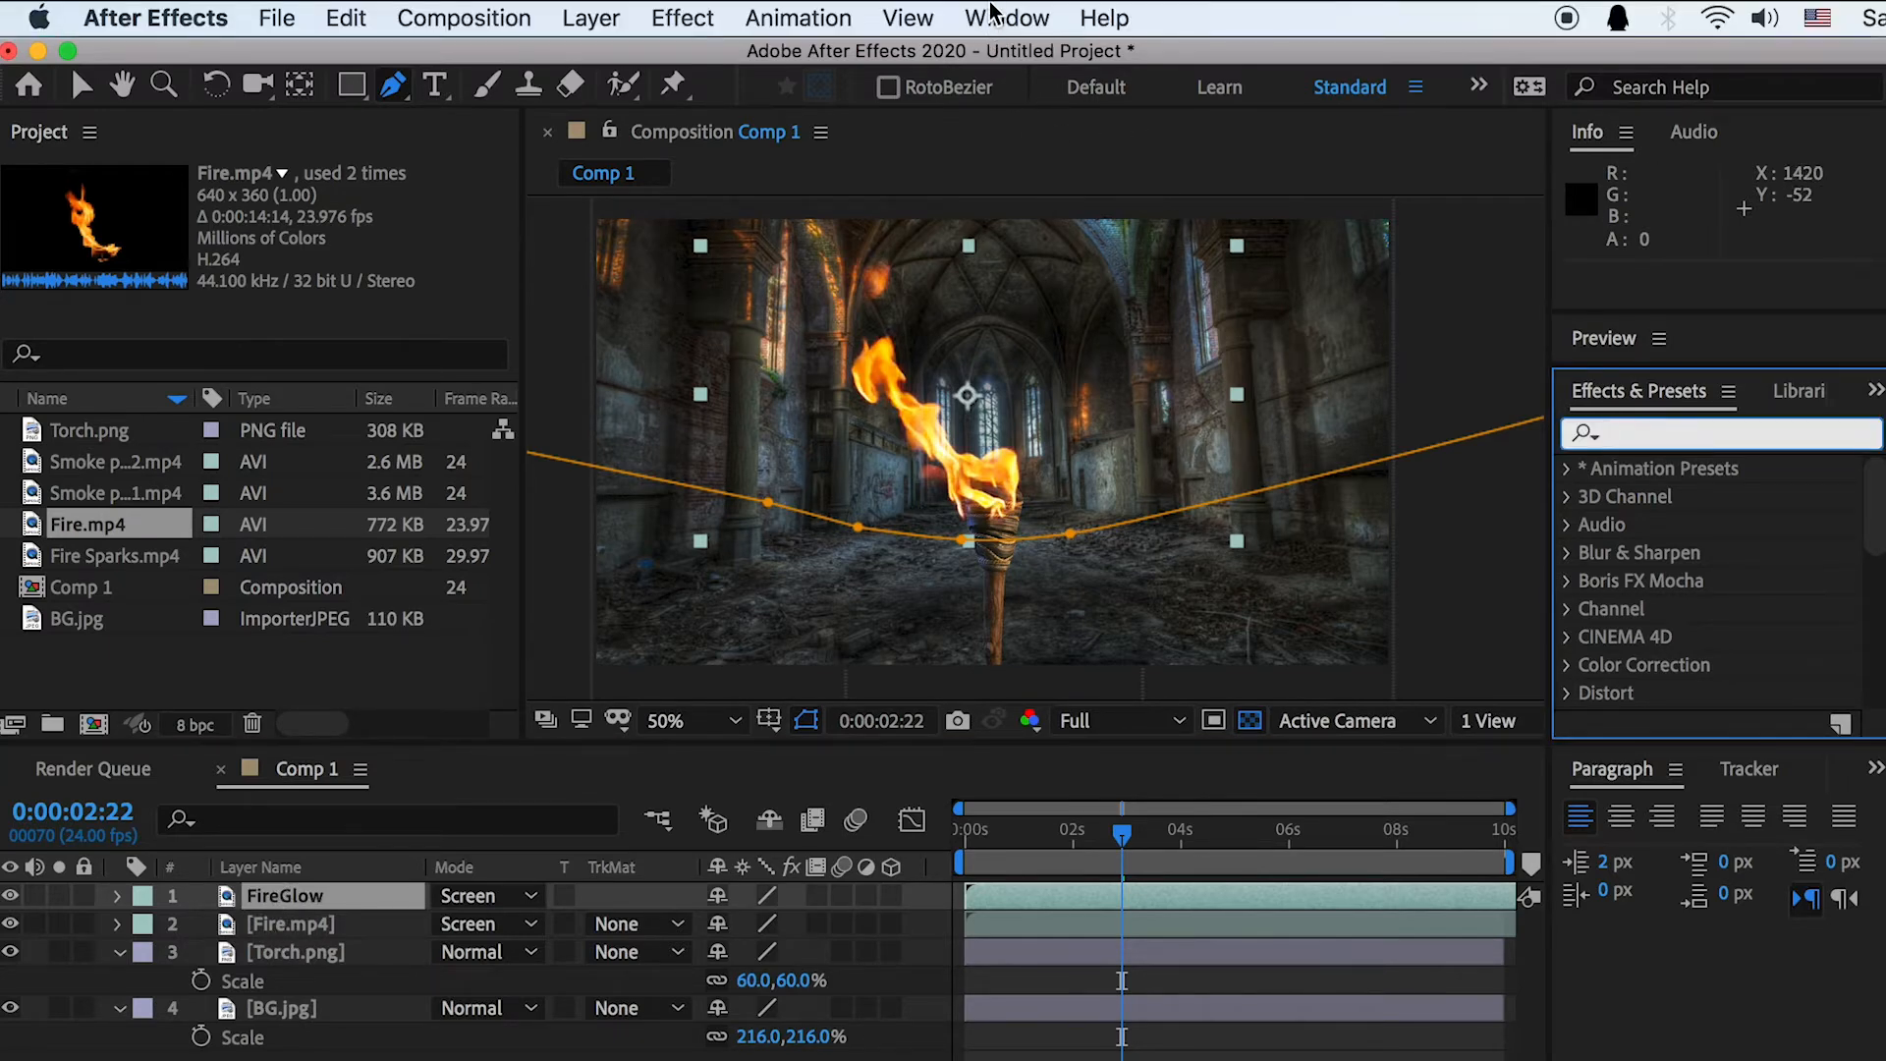
{"action": "left_click", "coordinate": [992, 12]}
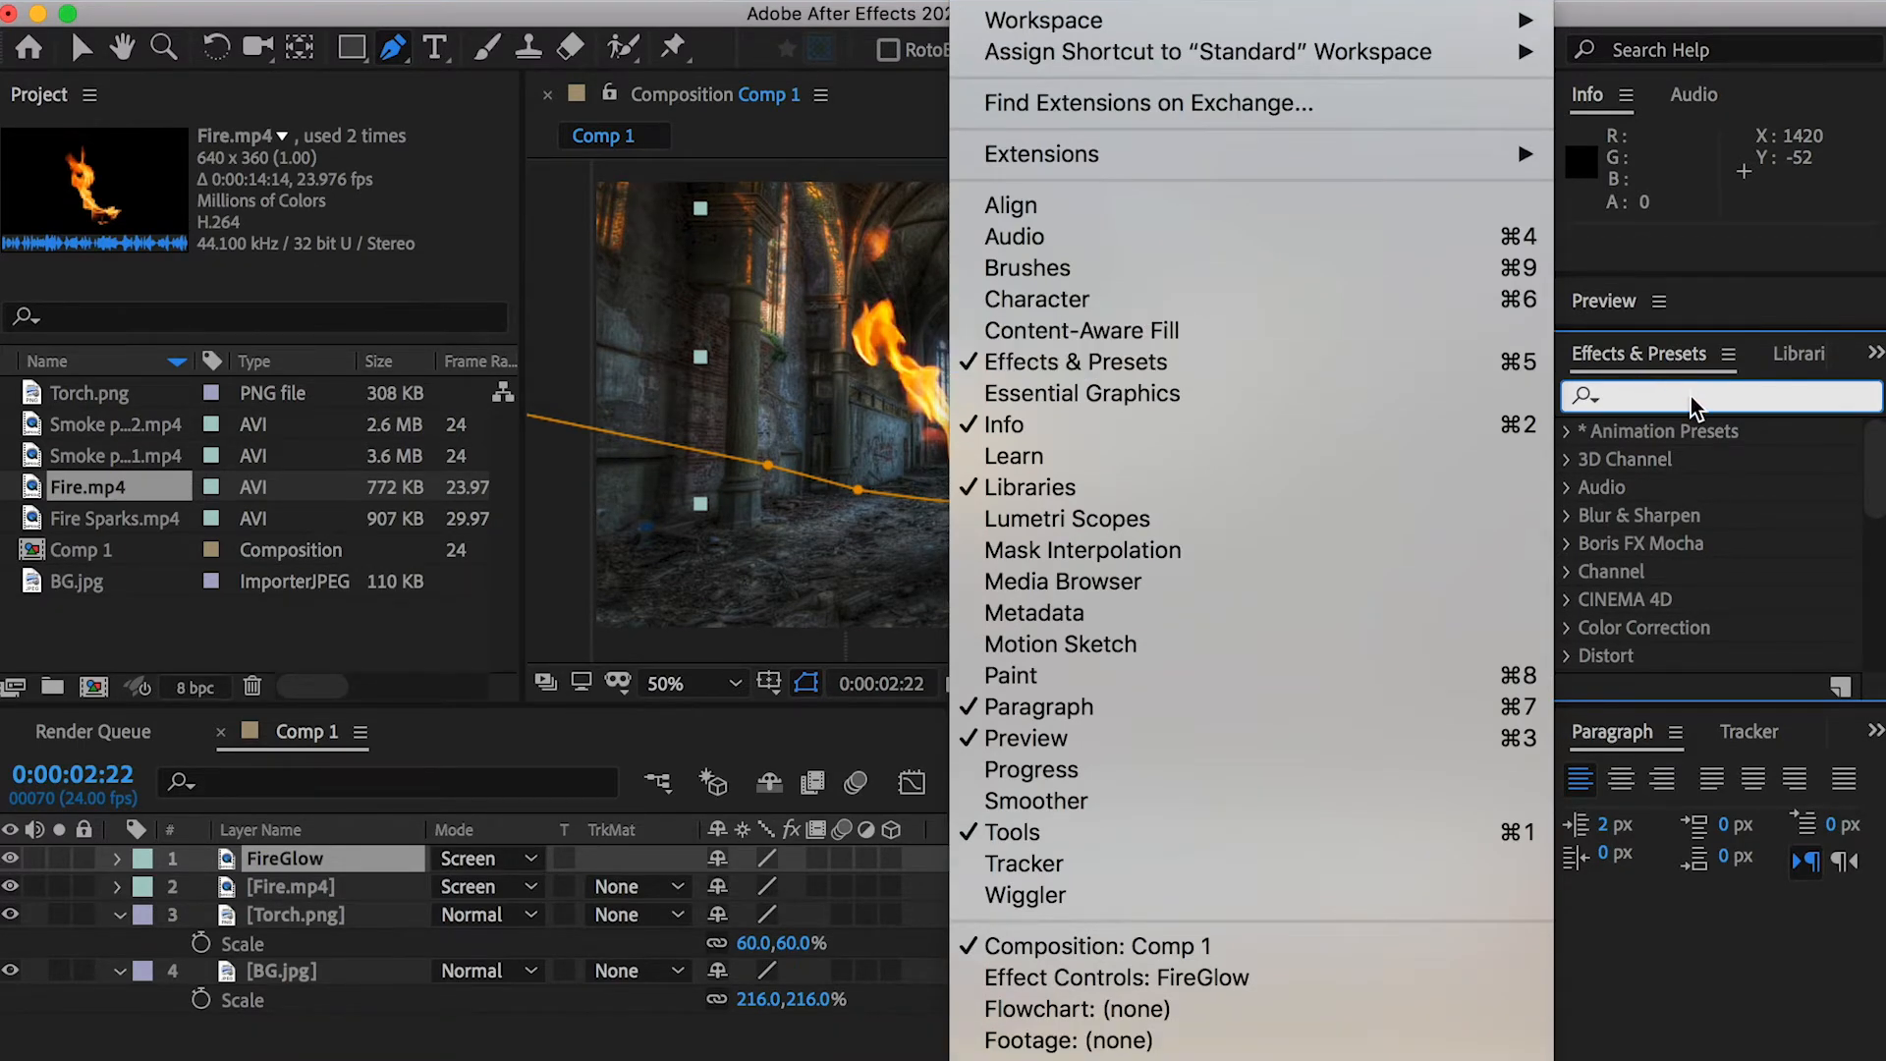
{"action": "left_click", "coordinate": [1692, 400]}
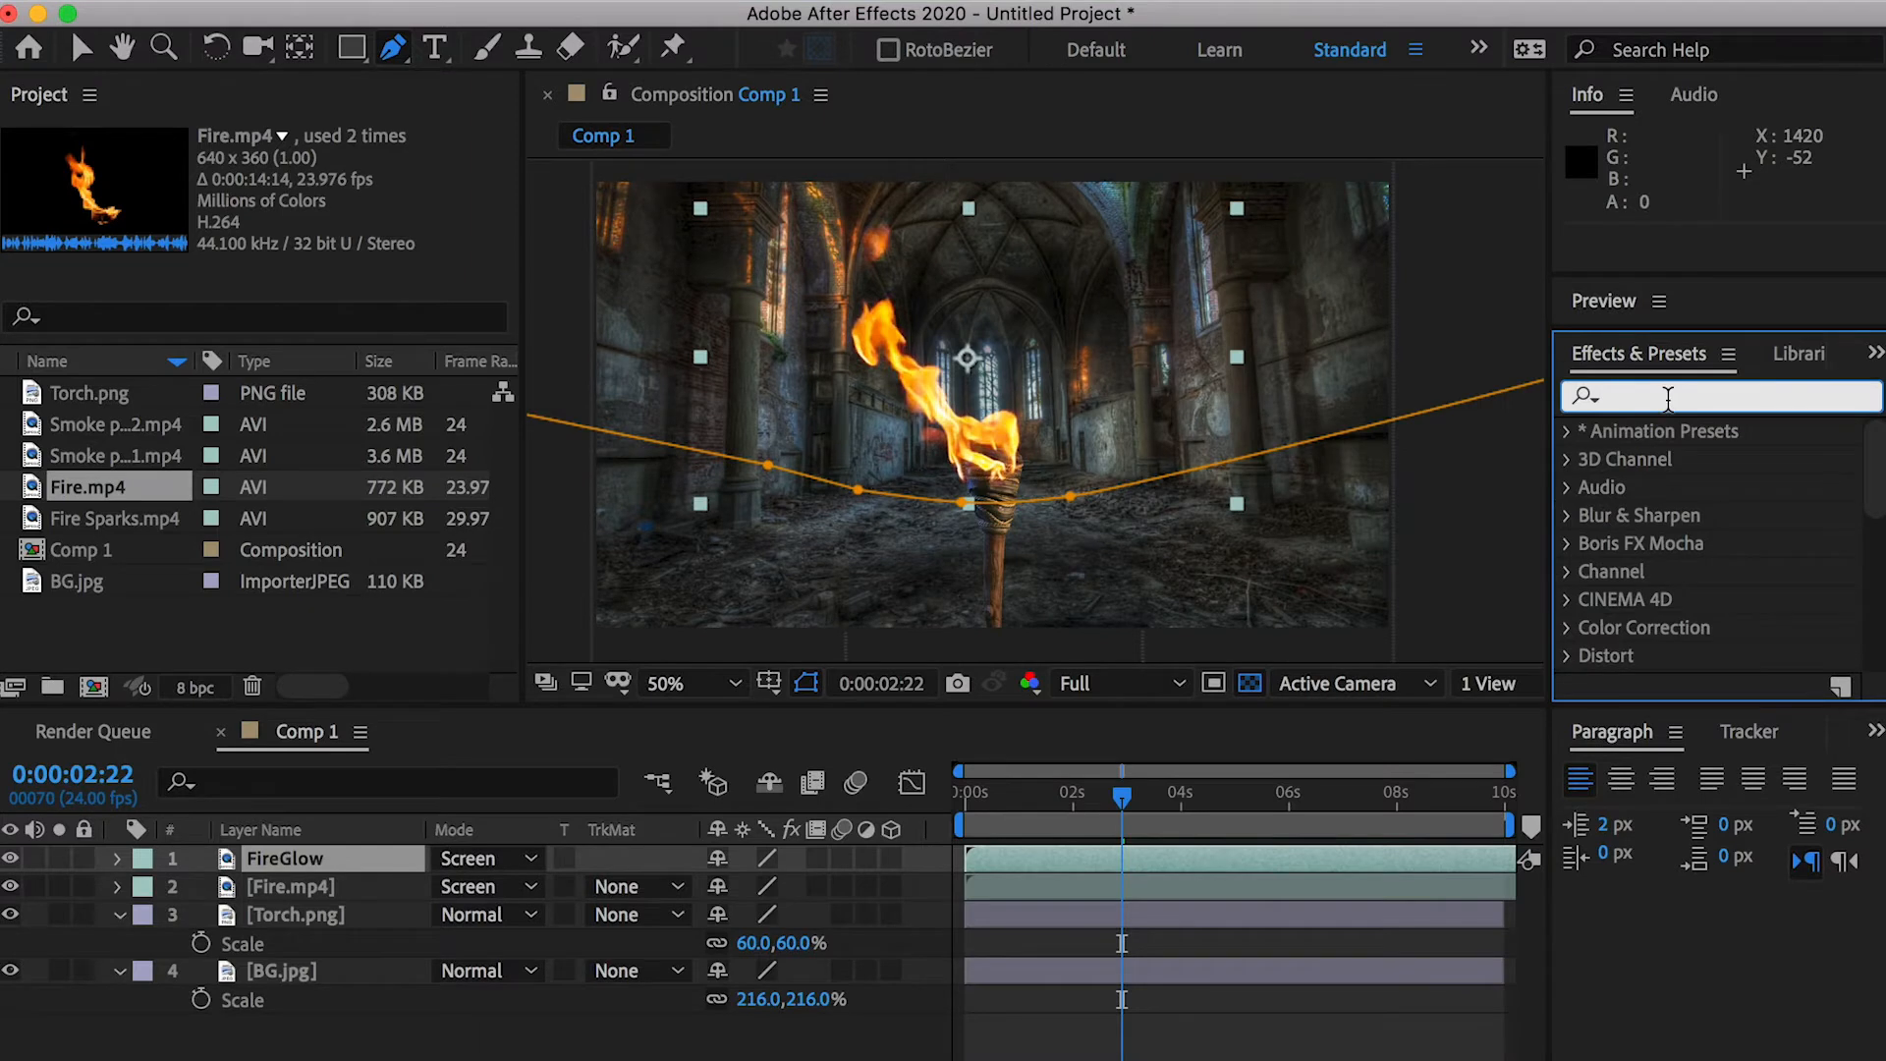
{"action": "type", "text": "glow"}
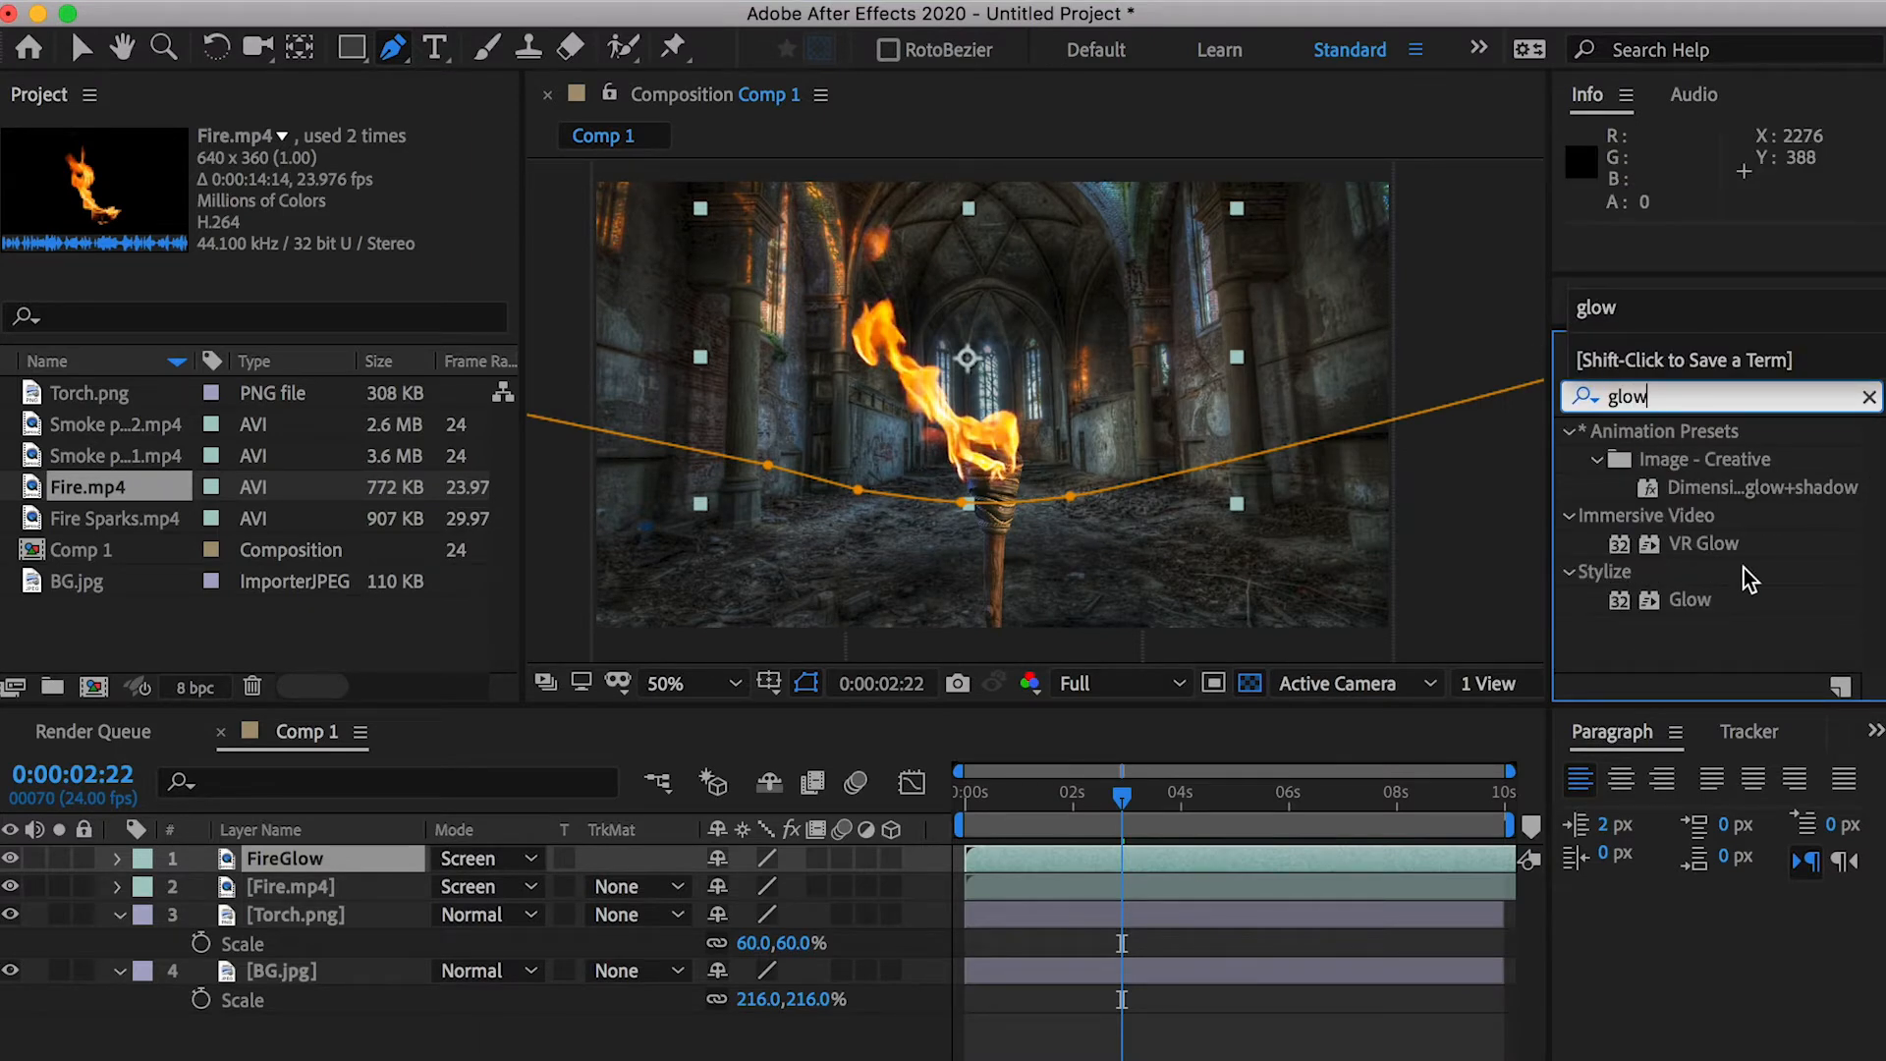
{"action": "left_click_drag", "start_coordinate": [1699, 609], "coordinate": [286, 863]}
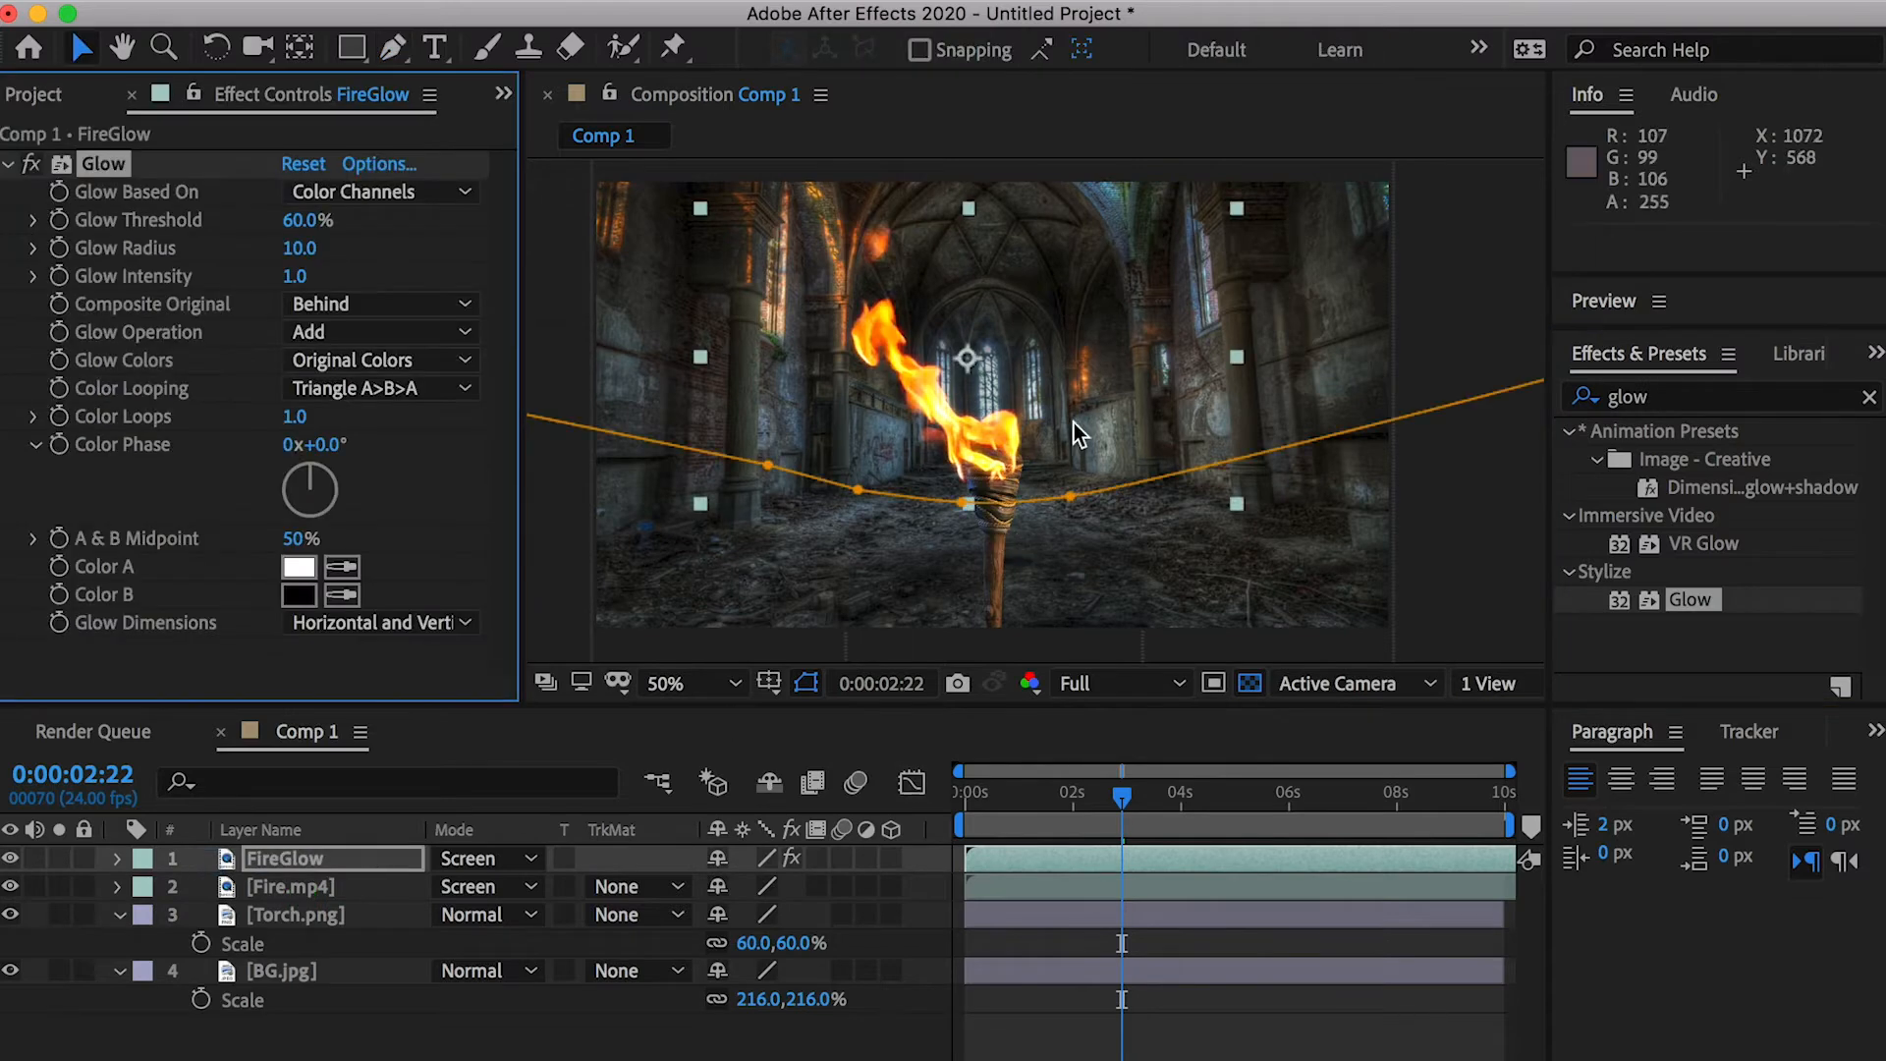
{"action": "scroll", "coordinate": [1033, 428], "scroll_direction": "up", "scroll_amount": 4}
{"action": "scroll", "coordinate": [929, 427], "scroll_direction": "down", "scroll_amount": 2}
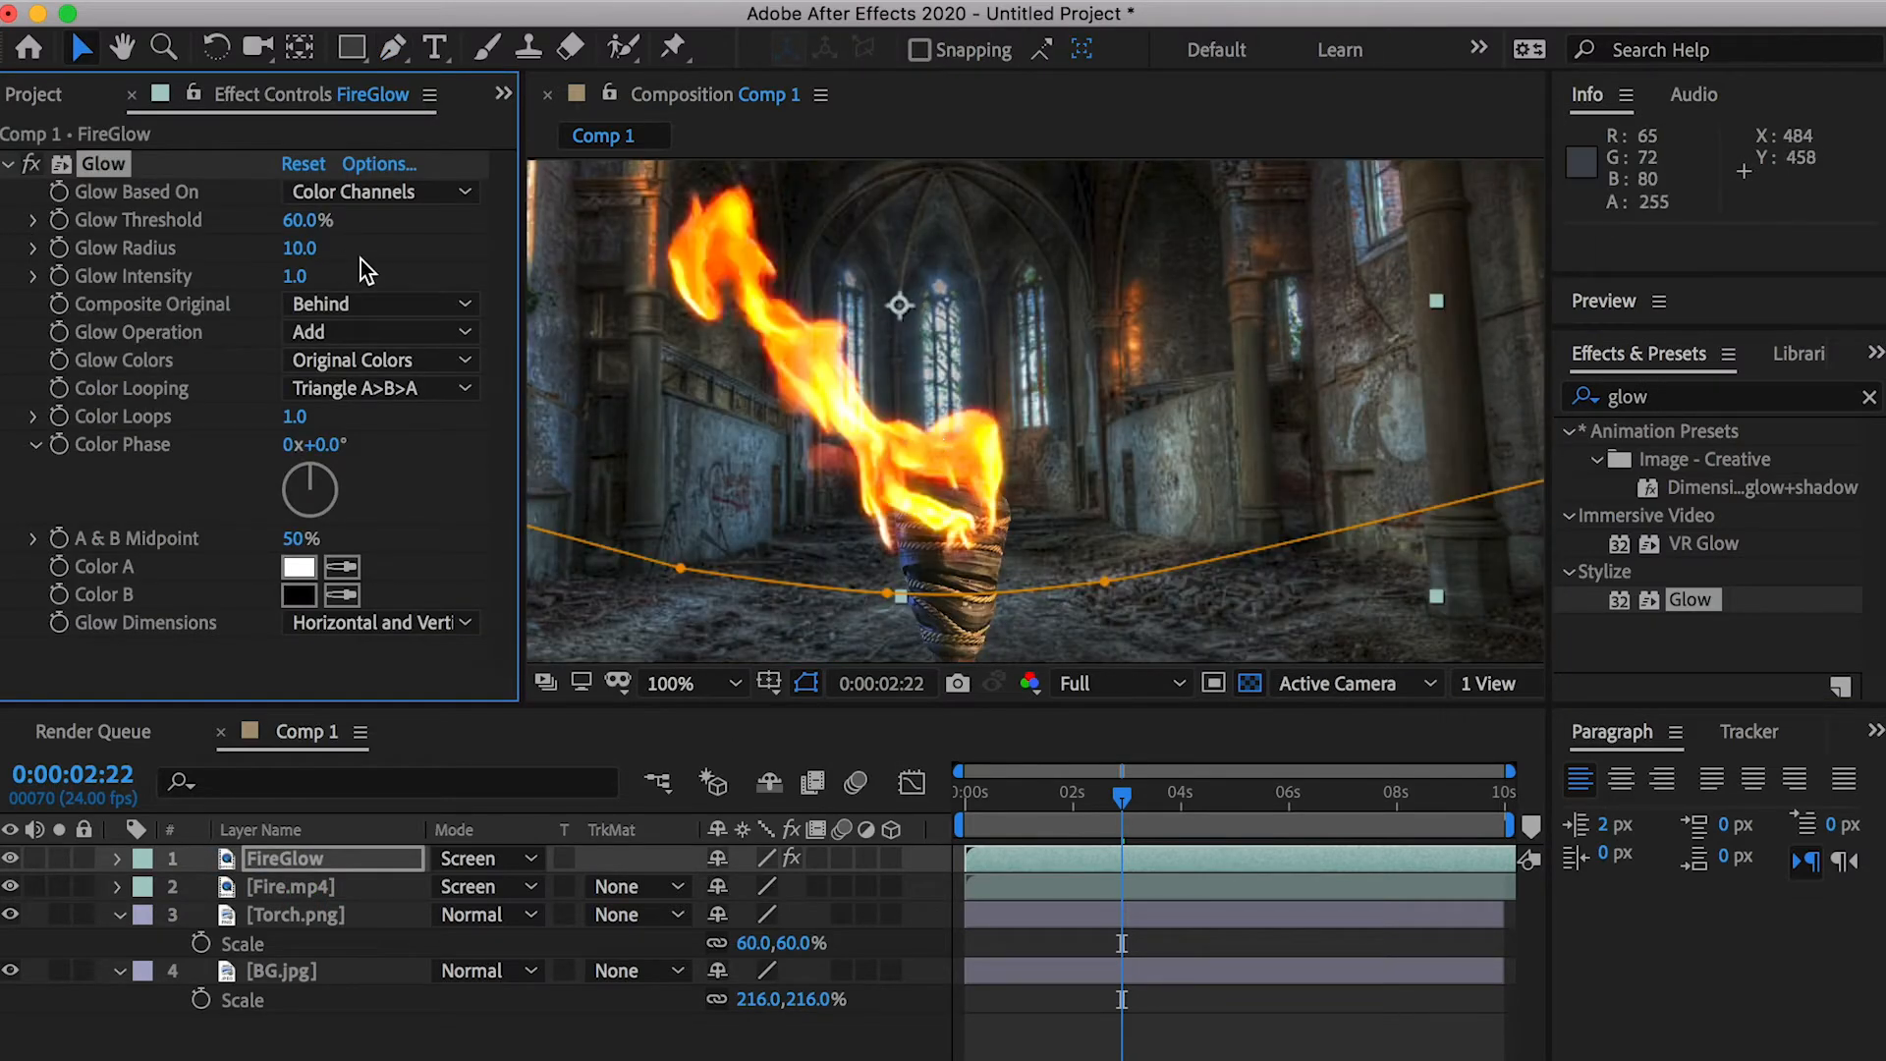
Set the FireGlow layer's Glow Threshold to 45.1%, Glow Radius to 68 and Glow Intensity to 1.5
{"action": "left_click_drag", "start_coordinate": [316, 218], "coordinate": [360, 241]}
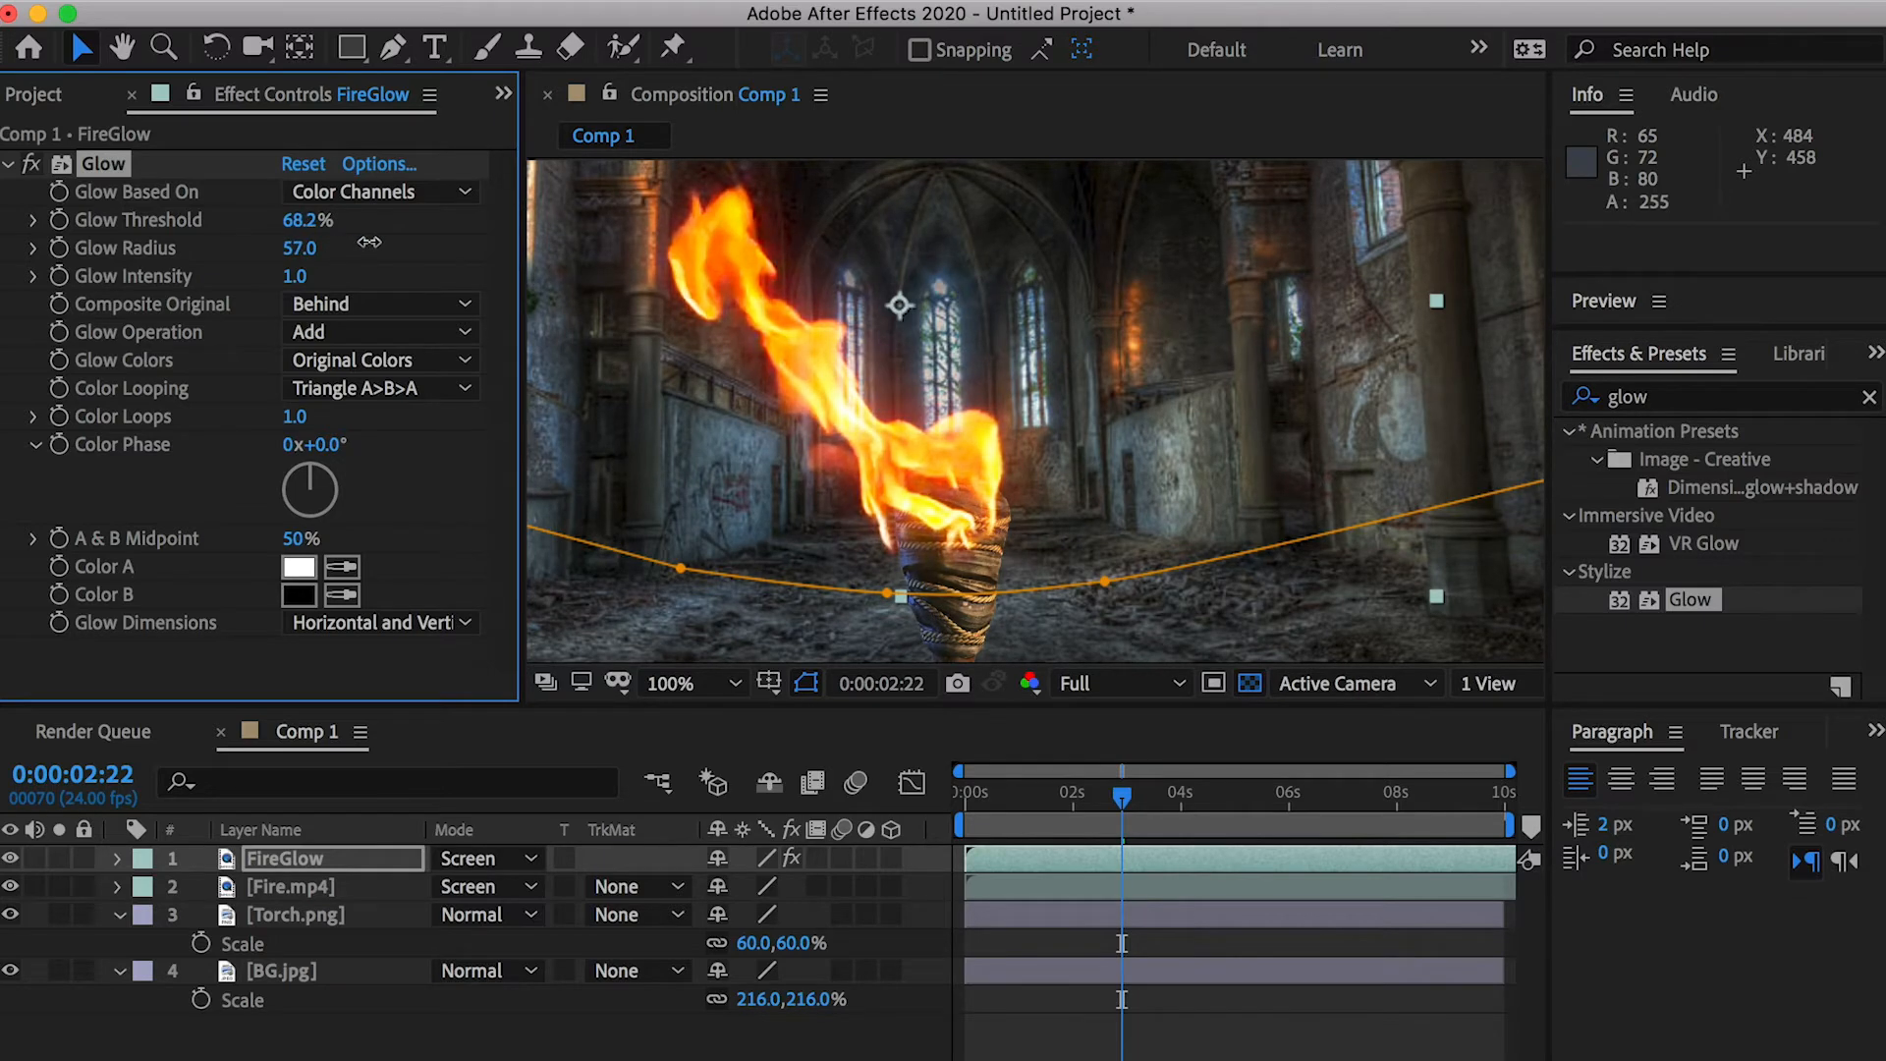
{"action": "left_click_drag", "start_coordinate": [353, 268], "coordinate": [257, 219]}
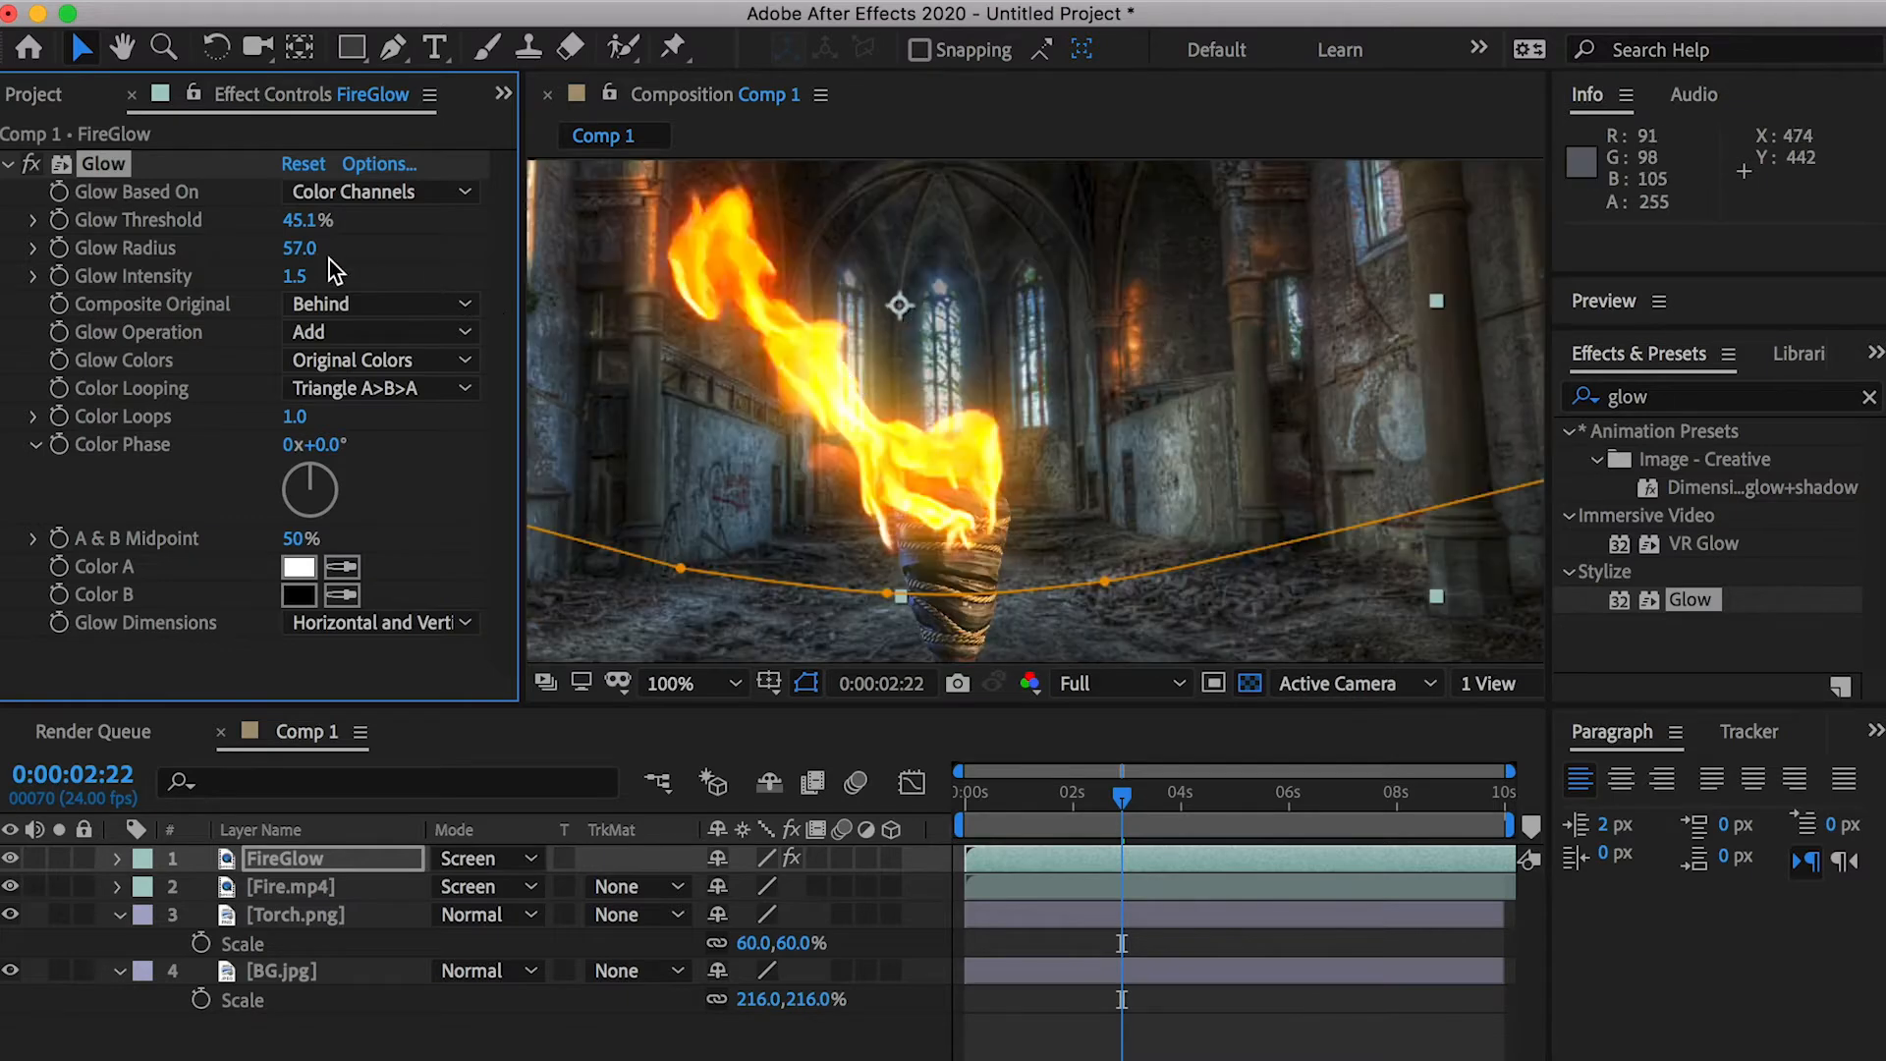
{"action": "left_click_drag", "start_coordinate": [307, 244], "coordinate": [322, 244]}
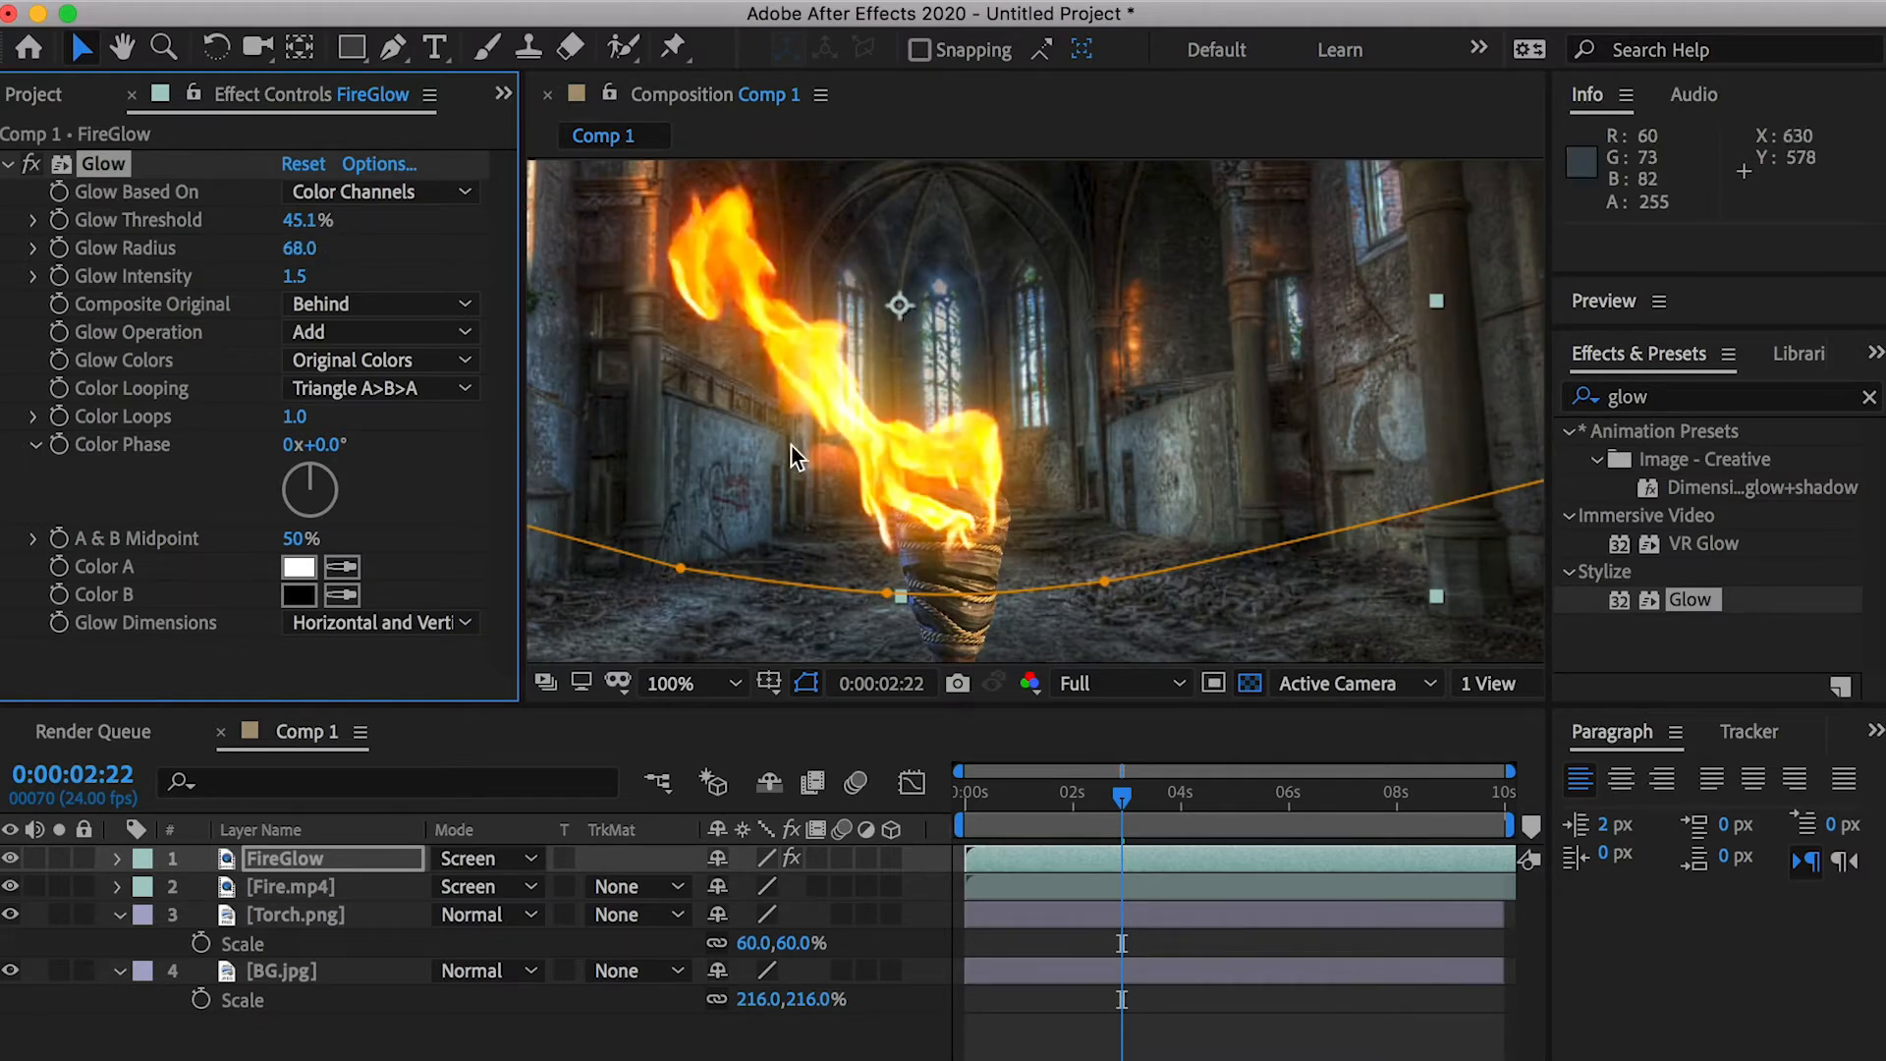
Lower the FireGlow layer's Opacity to 68%
{"action": "left_click", "coordinate": [344, 861]}
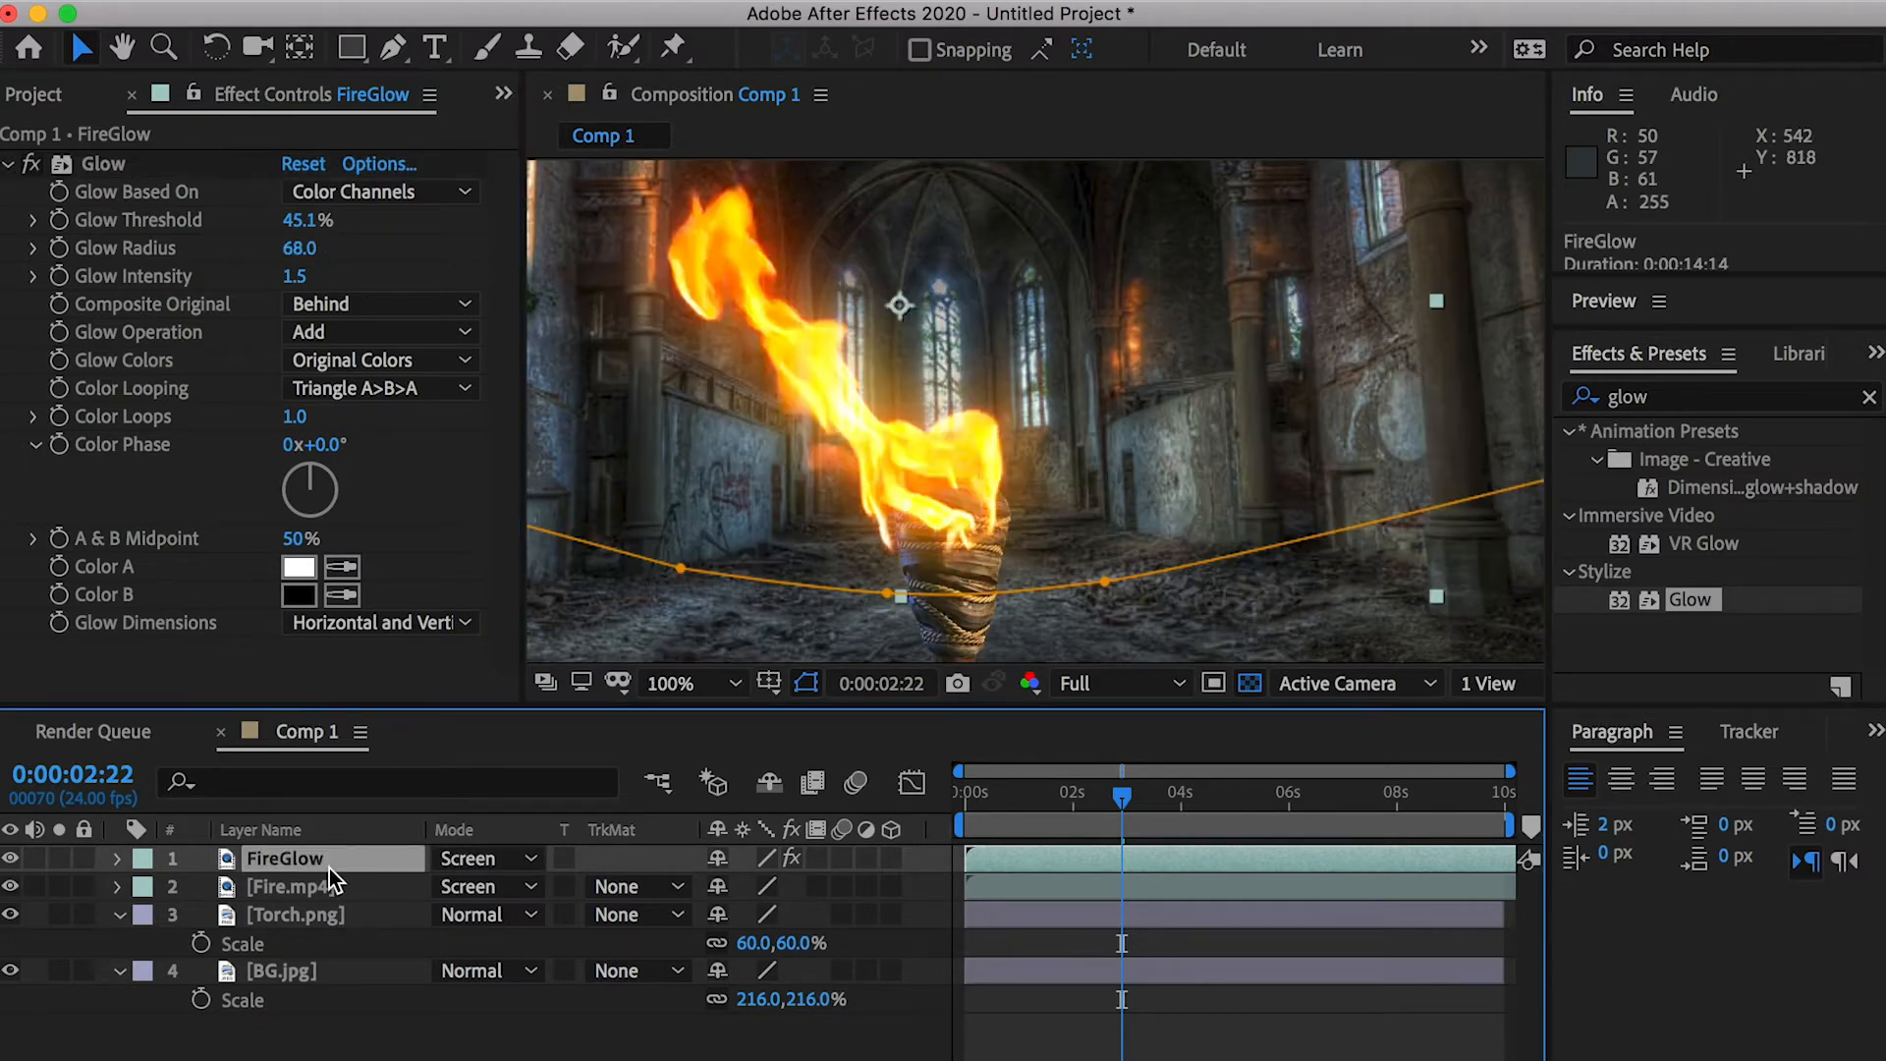
{"action": "key", "text": "t"}
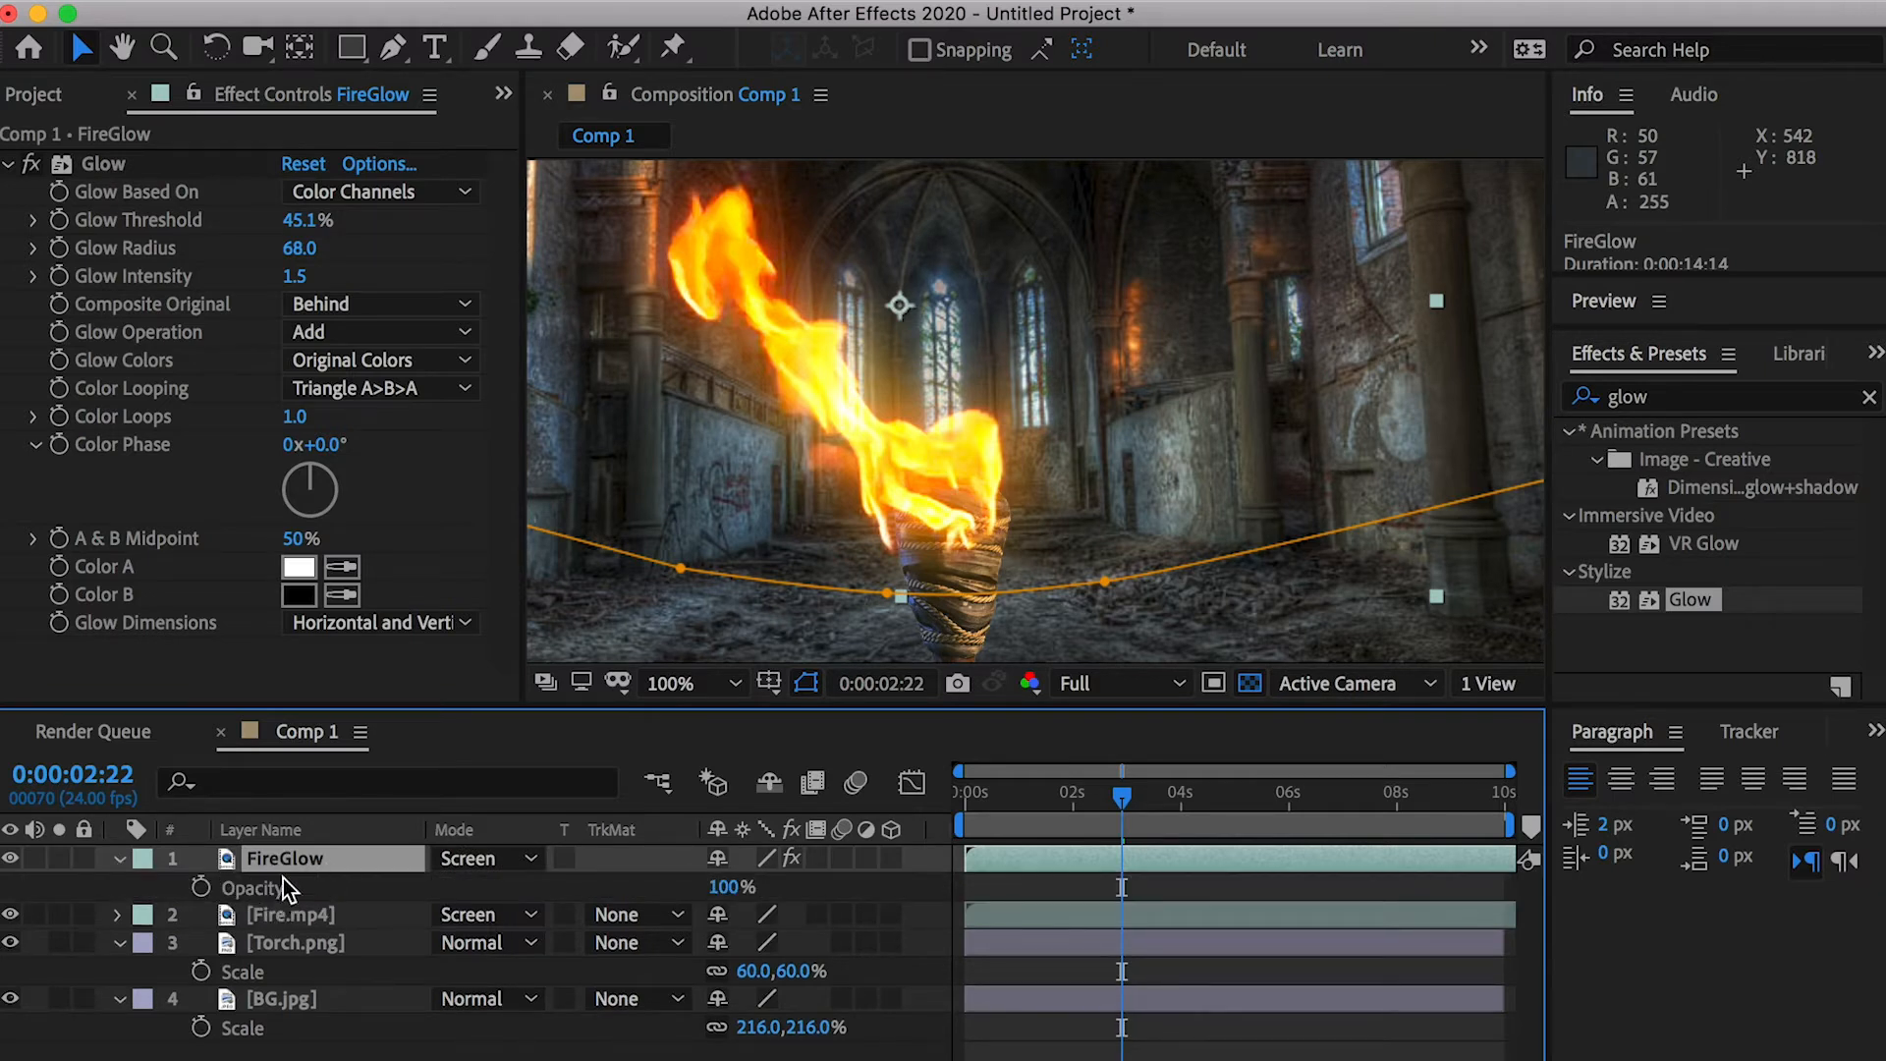
{"action": "left_click_drag", "start_coordinate": [727, 888], "coordinate": [716, 894]}
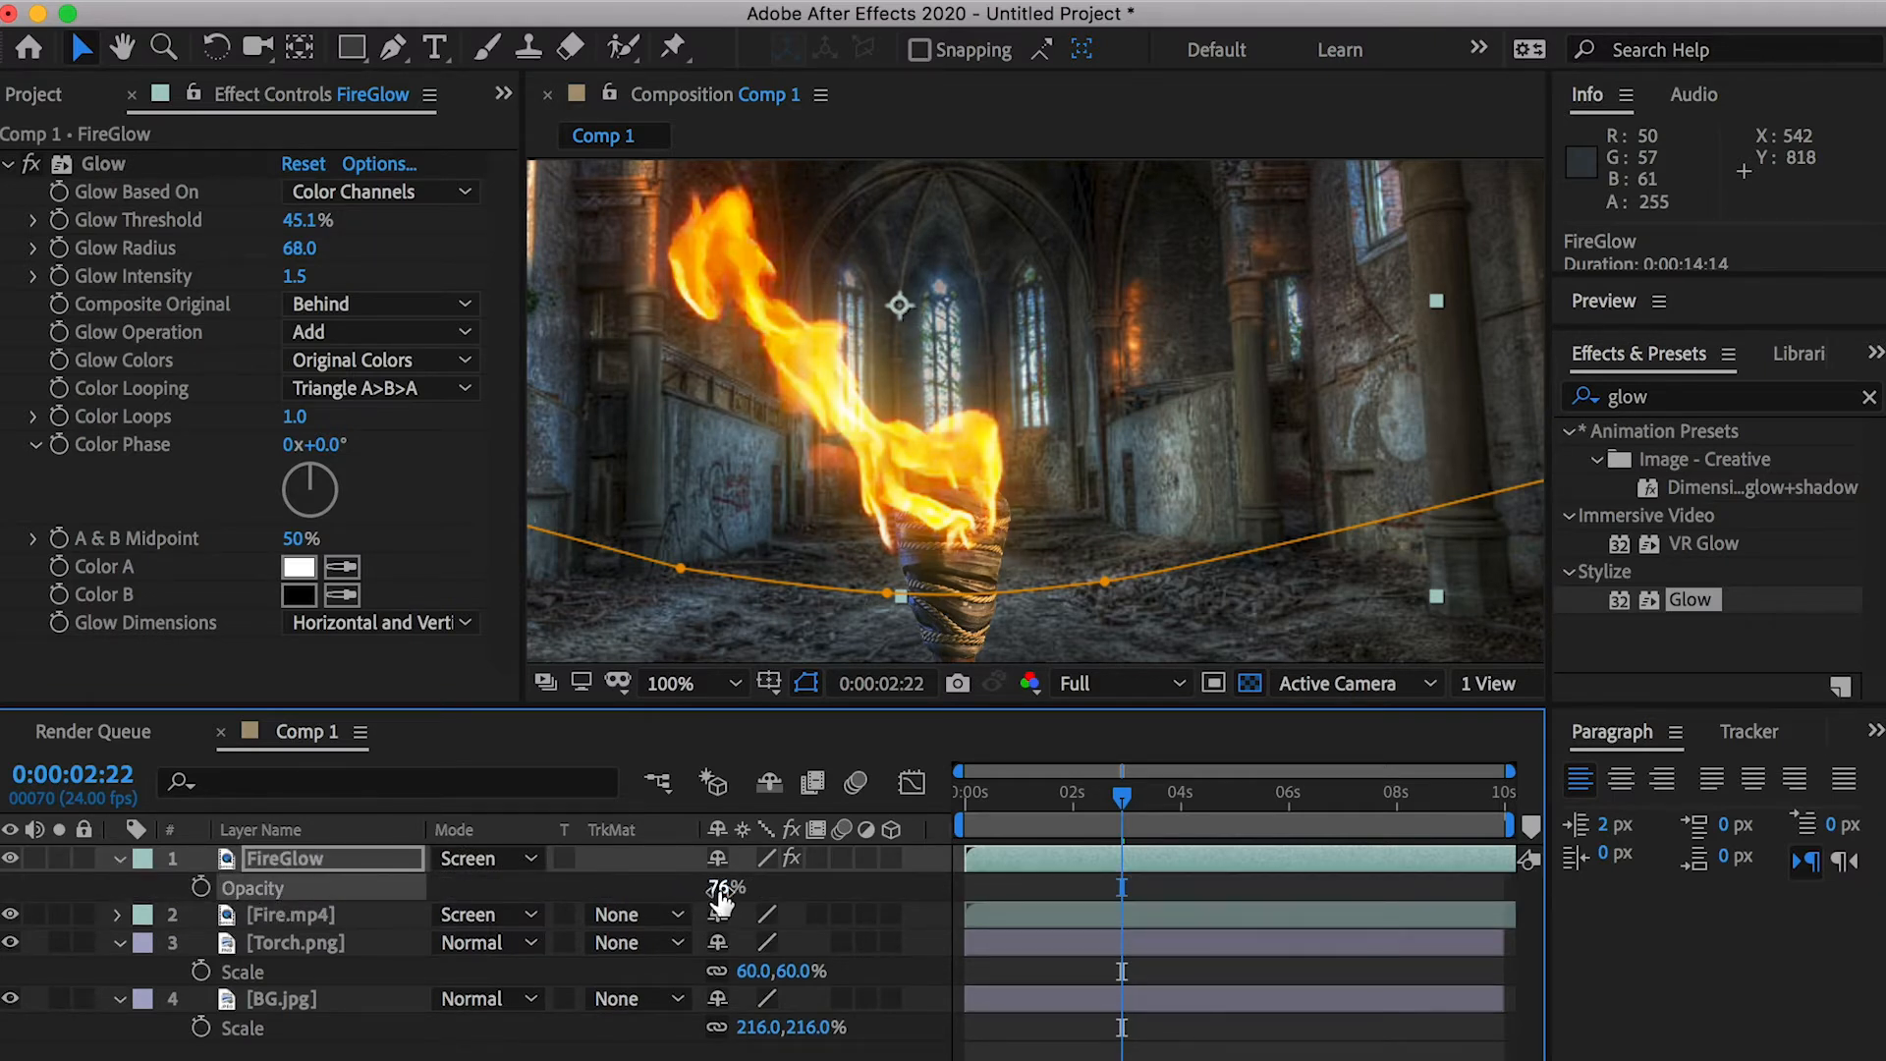
{"action": "left_click", "coordinate": [639, 1041]}
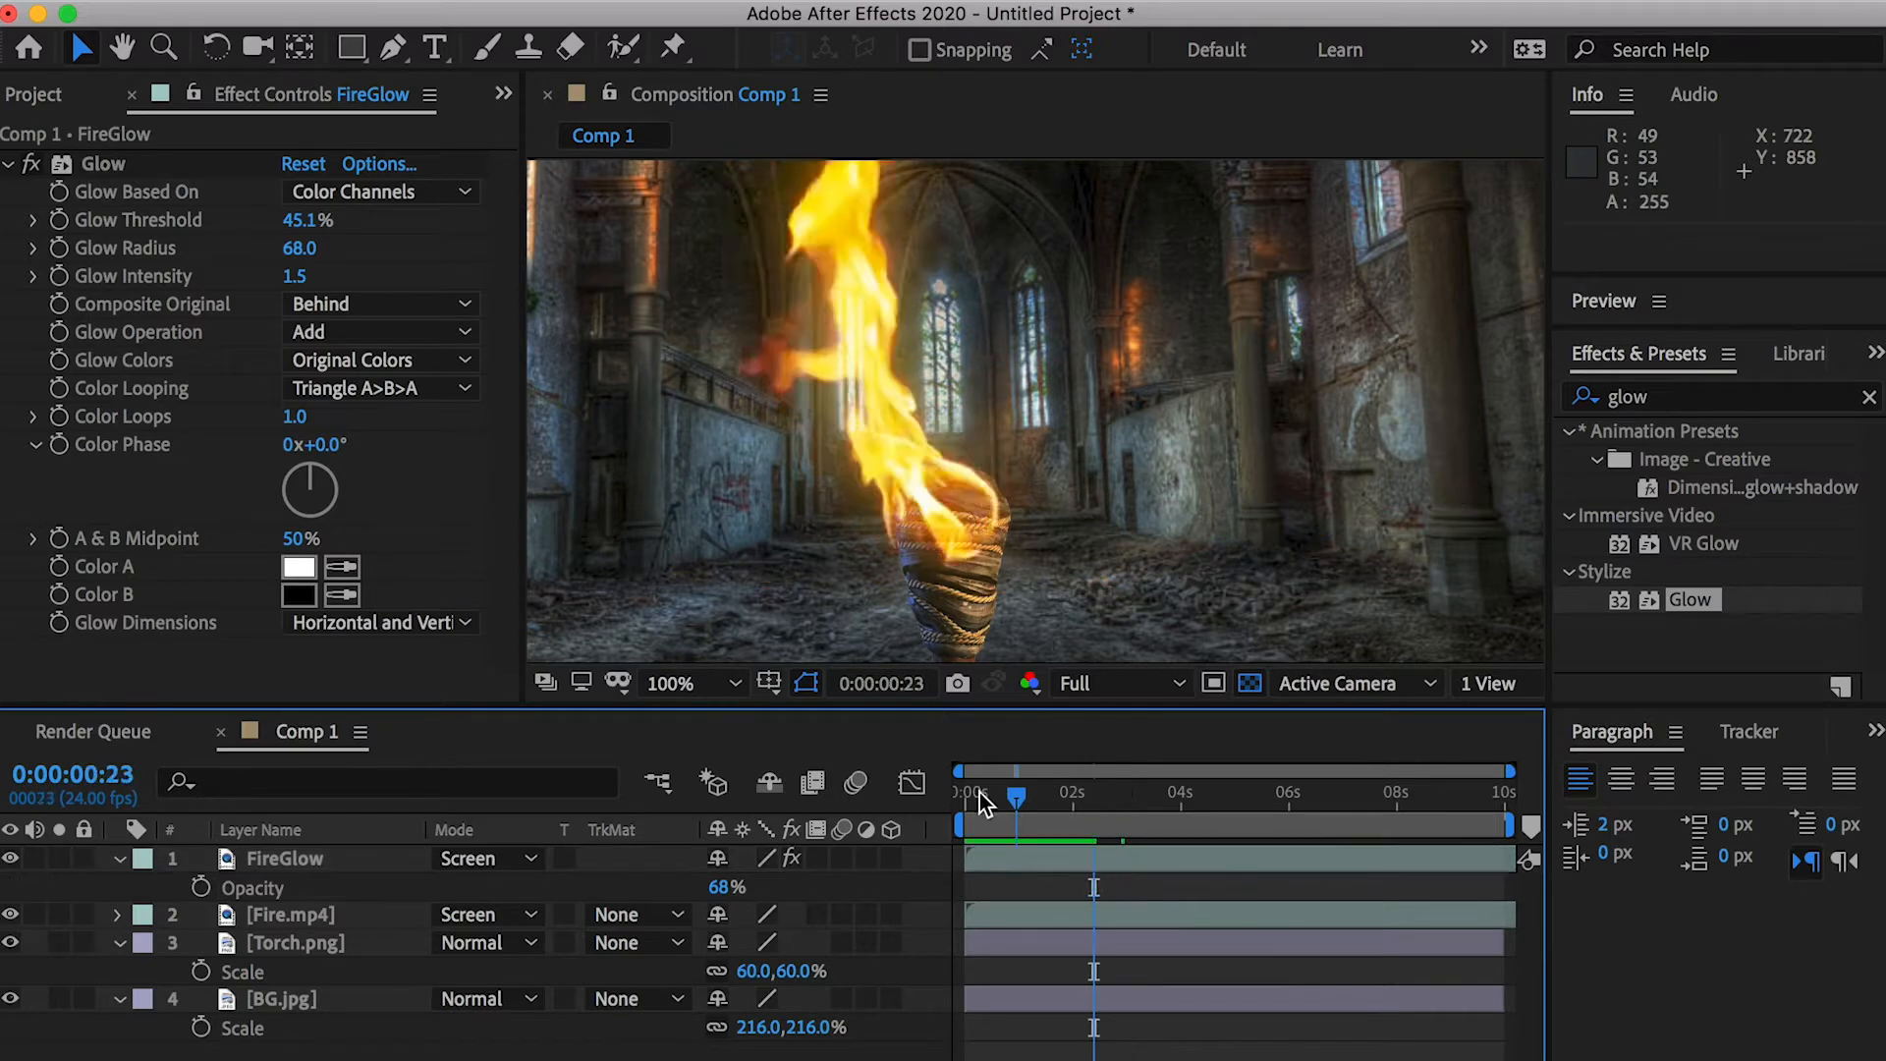
Keyframe the FireGlow layer's Opacity at 68% at the composition start and 85% at 0:00:00:07
{"action": "left_click_drag", "start_coordinate": [1014, 792], "coordinate": [958, 796]}
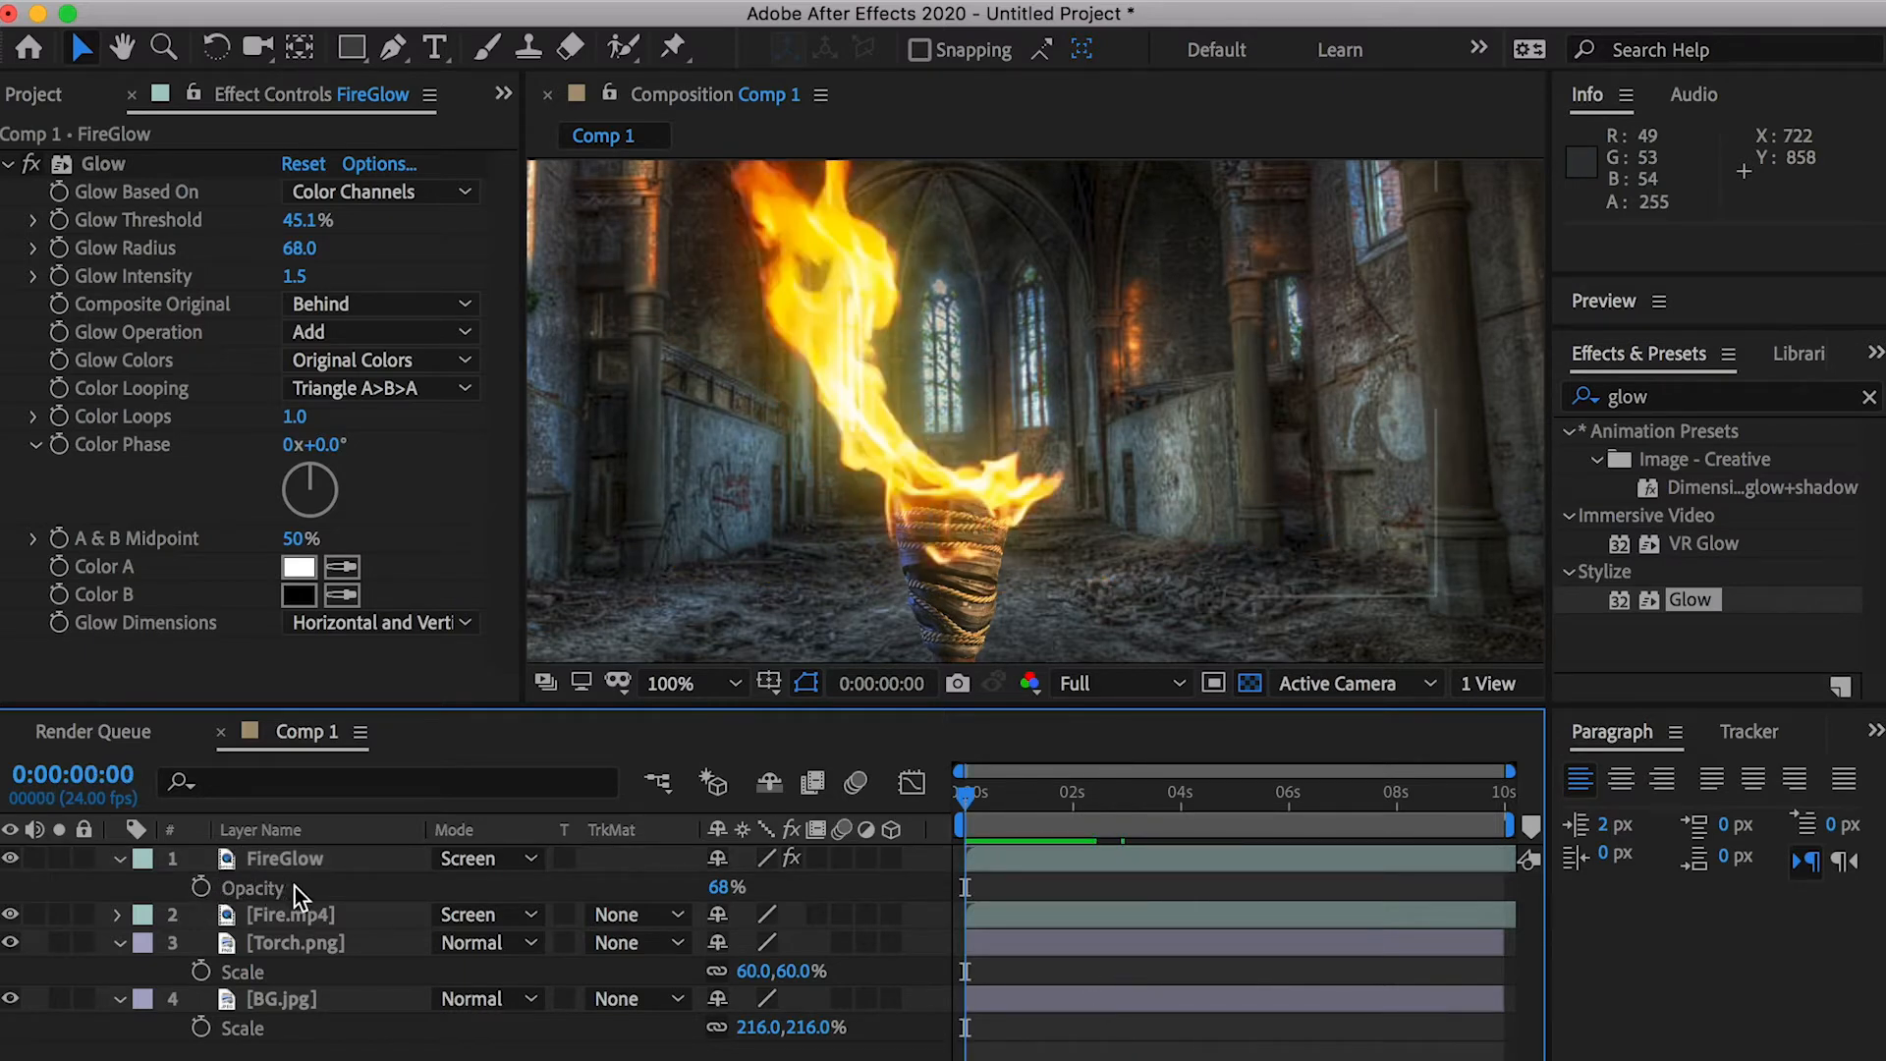
{"action": "left_click", "coordinate": [200, 888]}
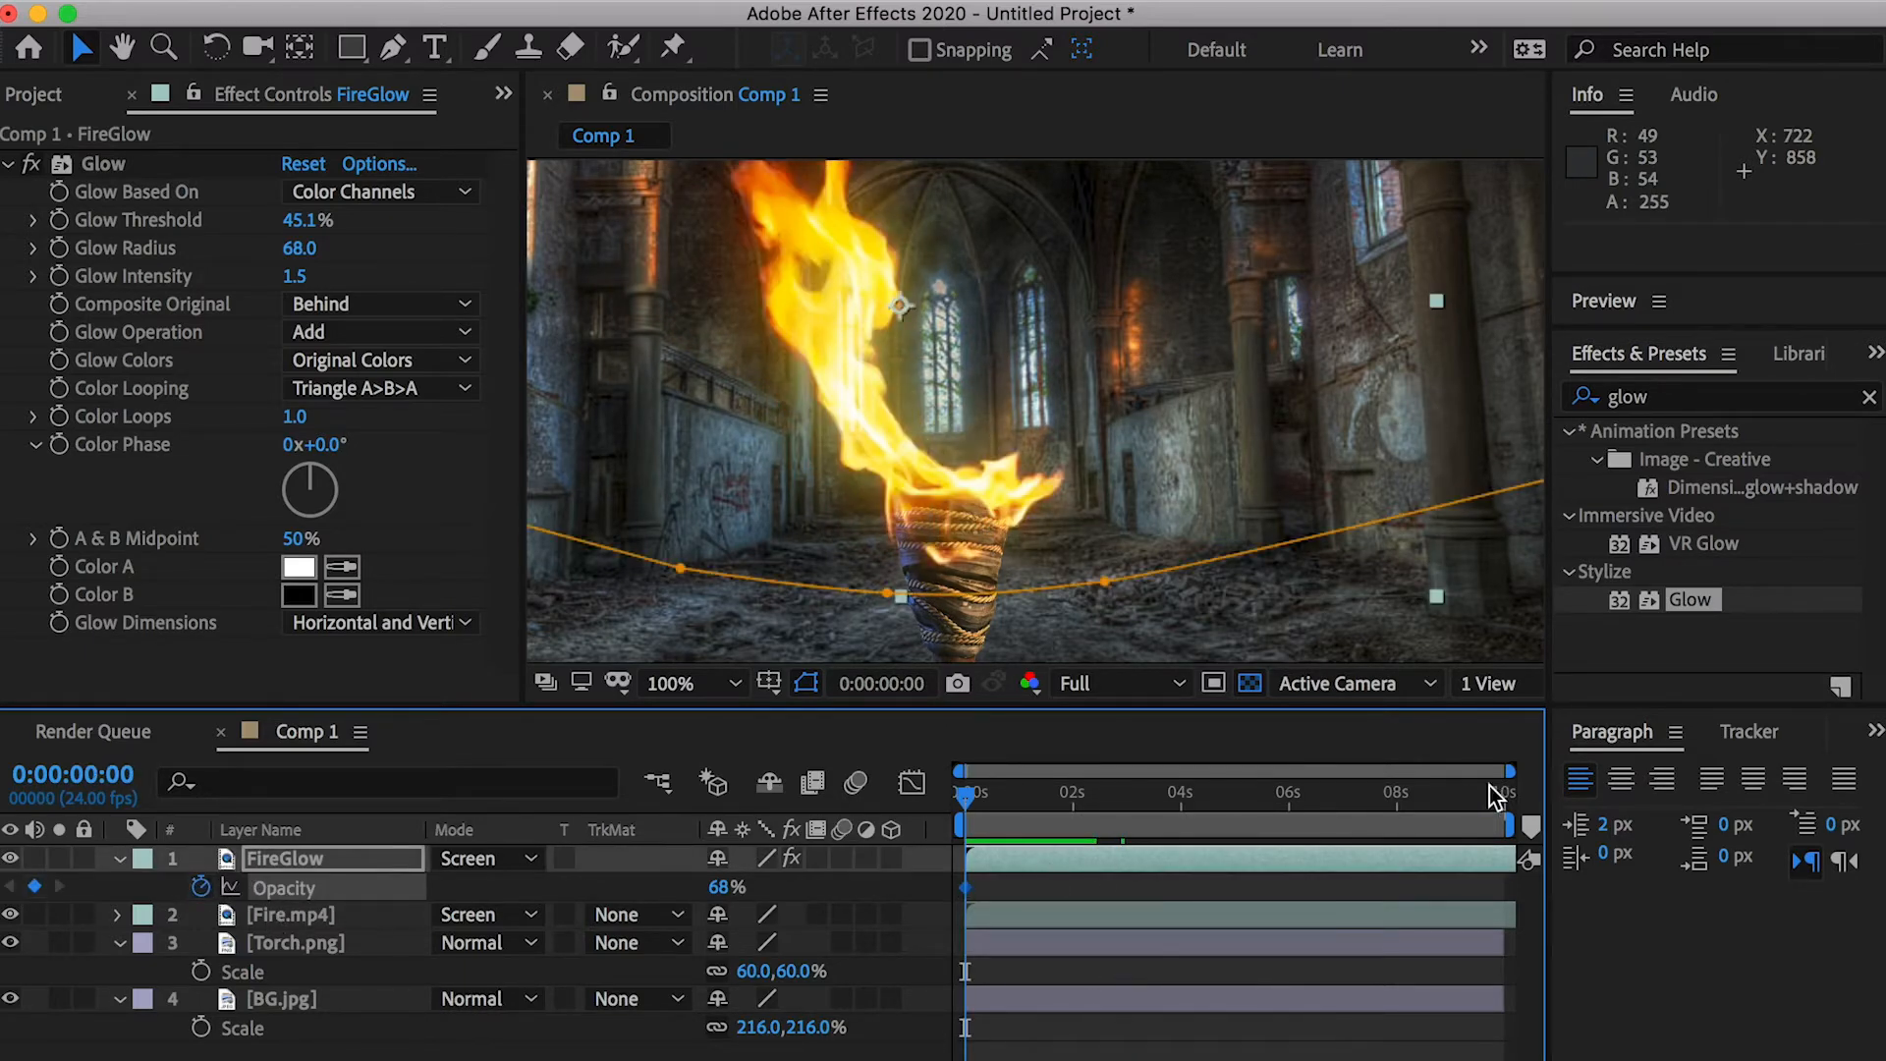
{"action": "left_click_drag", "start_coordinate": [1506, 771], "coordinate": [1056, 788]}
{"action": "left_click_drag", "start_coordinate": [729, 887], "coordinate": [752, 886]}
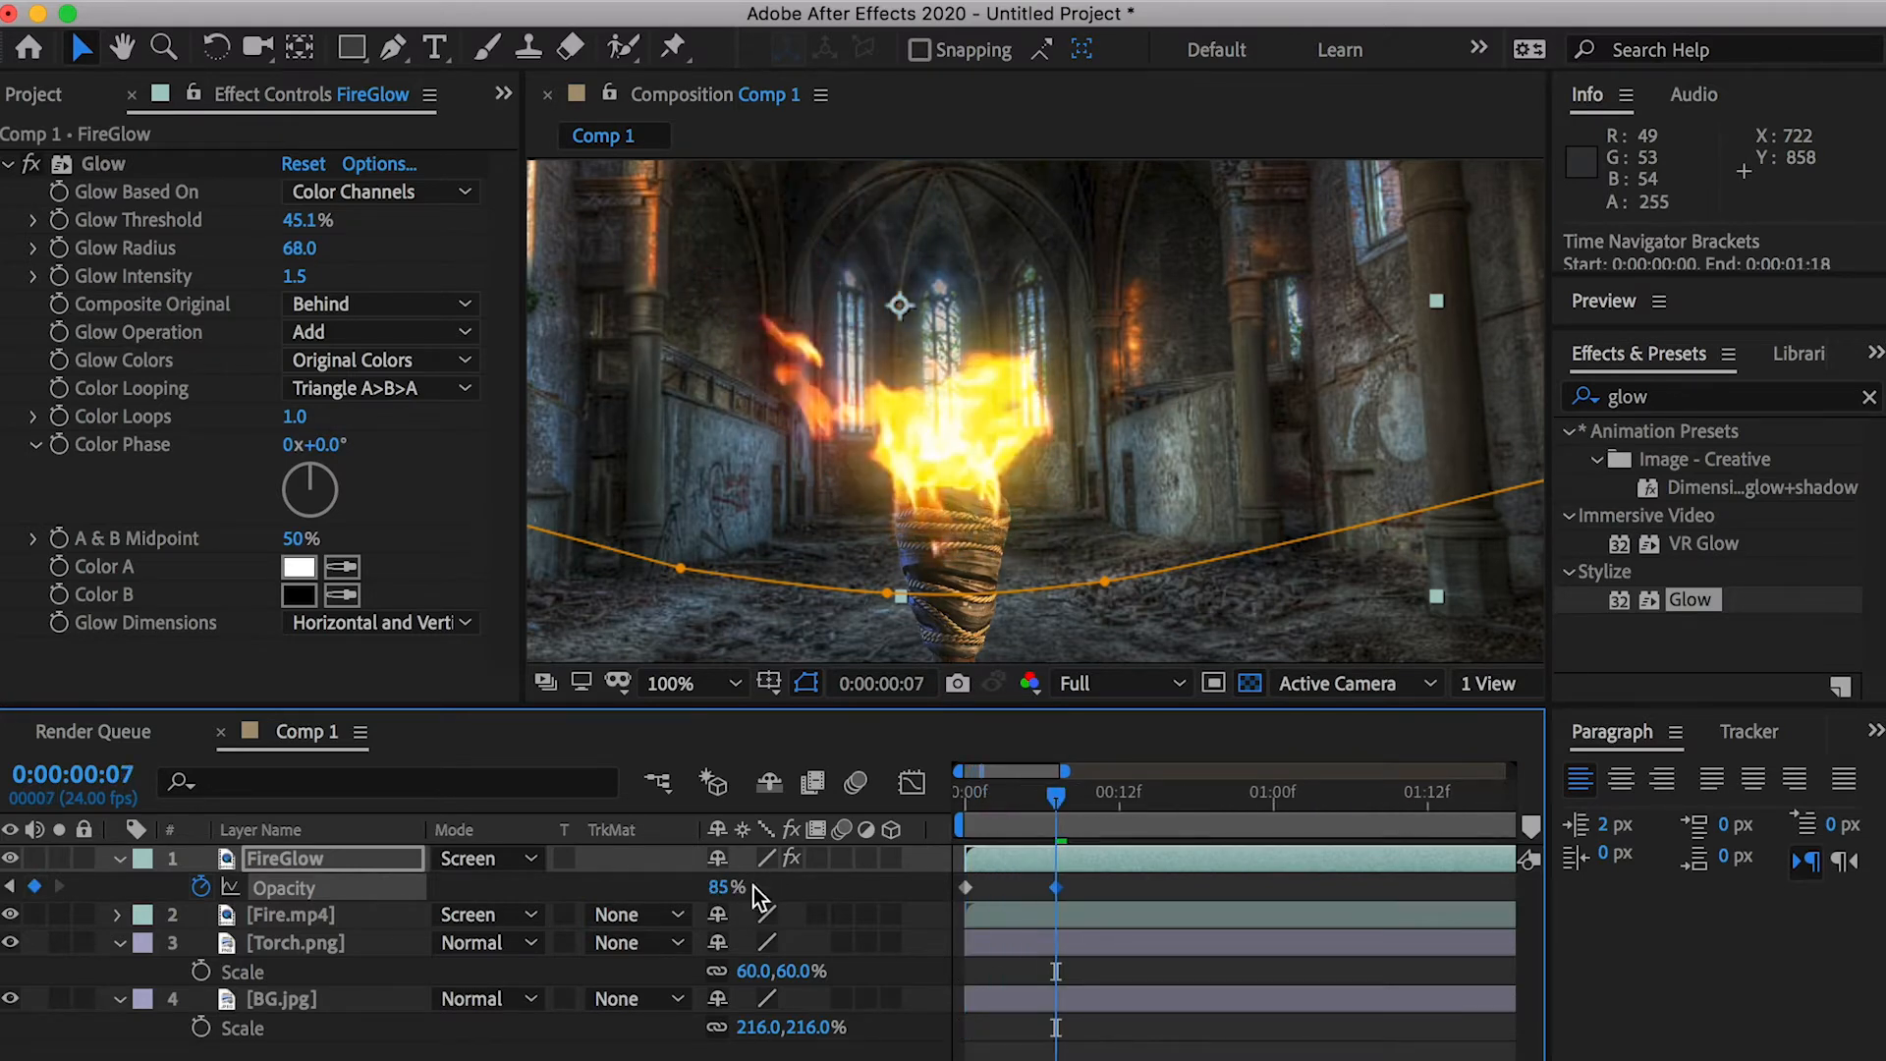
Add FireGlow Opacity keyframes alternating between lower and higher values up to about 0:00:03:00, including 65% at 0:00:02:14, for a flickering glow
{"action": "left_click_drag", "start_coordinate": [1106, 786], "coordinate": [1132, 792]}
{"action": "left_click_drag", "start_coordinate": [732, 887], "coordinate": [715, 888]}
{"action": "left_click_drag", "start_coordinate": [1132, 792], "coordinate": [1183, 792]}
{"action": "left_click_drag", "start_coordinate": [724, 888], "coordinate": [763, 900]}
{"action": "left_click_drag", "start_coordinate": [1183, 794], "coordinate": [1261, 796]}
{"action": "mouse_move", "coordinate": [732, 888]}
{"action": "left_mouse_down"}
{"action": "mouse_move", "coordinate": [678, 890]}
{"action": "mouse_move", "coordinate": [742, 890]}
{"action": "mouse_move", "coordinate": [699, 889]}
{"action": "left_mouse_up"}
{"action": "scroll", "coordinate": [1130, 799], "scroll_direction": "right", "scroll_amount": 3}
{"action": "left_click", "coordinate": [1193, 798]}
{"action": "left_click", "coordinate": [1270, 798]}
{"action": "left_click_drag", "start_coordinate": [1087, 771], "coordinate": [1196, 771]}
{"action": "left_click_drag", "start_coordinate": [1171, 799], "coordinate": [1157, 800]}
{"action": "mouse_move", "coordinate": [724, 889]}
{"action": "left_mouse_down"}
{"action": "mouse_move", "coordinate": [749, 889]}
{"action": "mouse_move", "coordinate": [695, 888]}
{"action": "mouse_move", "coordinate": [741, 888]}
{"action": "left_mouse_up"}
{"action": "scroll", "coordinate": [1142, 799], "scroll_direction": "right", "scroll_amount": 2}
{"action": "left_click", "coordinate": [1158, 796]}
{"action": "left_click", "coordinate": [1198, 792]}
{"action": "left_click_drag", "start_coordinate": [1200, 887], "coordinate": [1211, 887]}
{"action": "left_click", "coordinate": [1235, 794]}
{"action": "left_click_drag", "start_coordinate": [724, 889], "coordinate": [714, 890]}
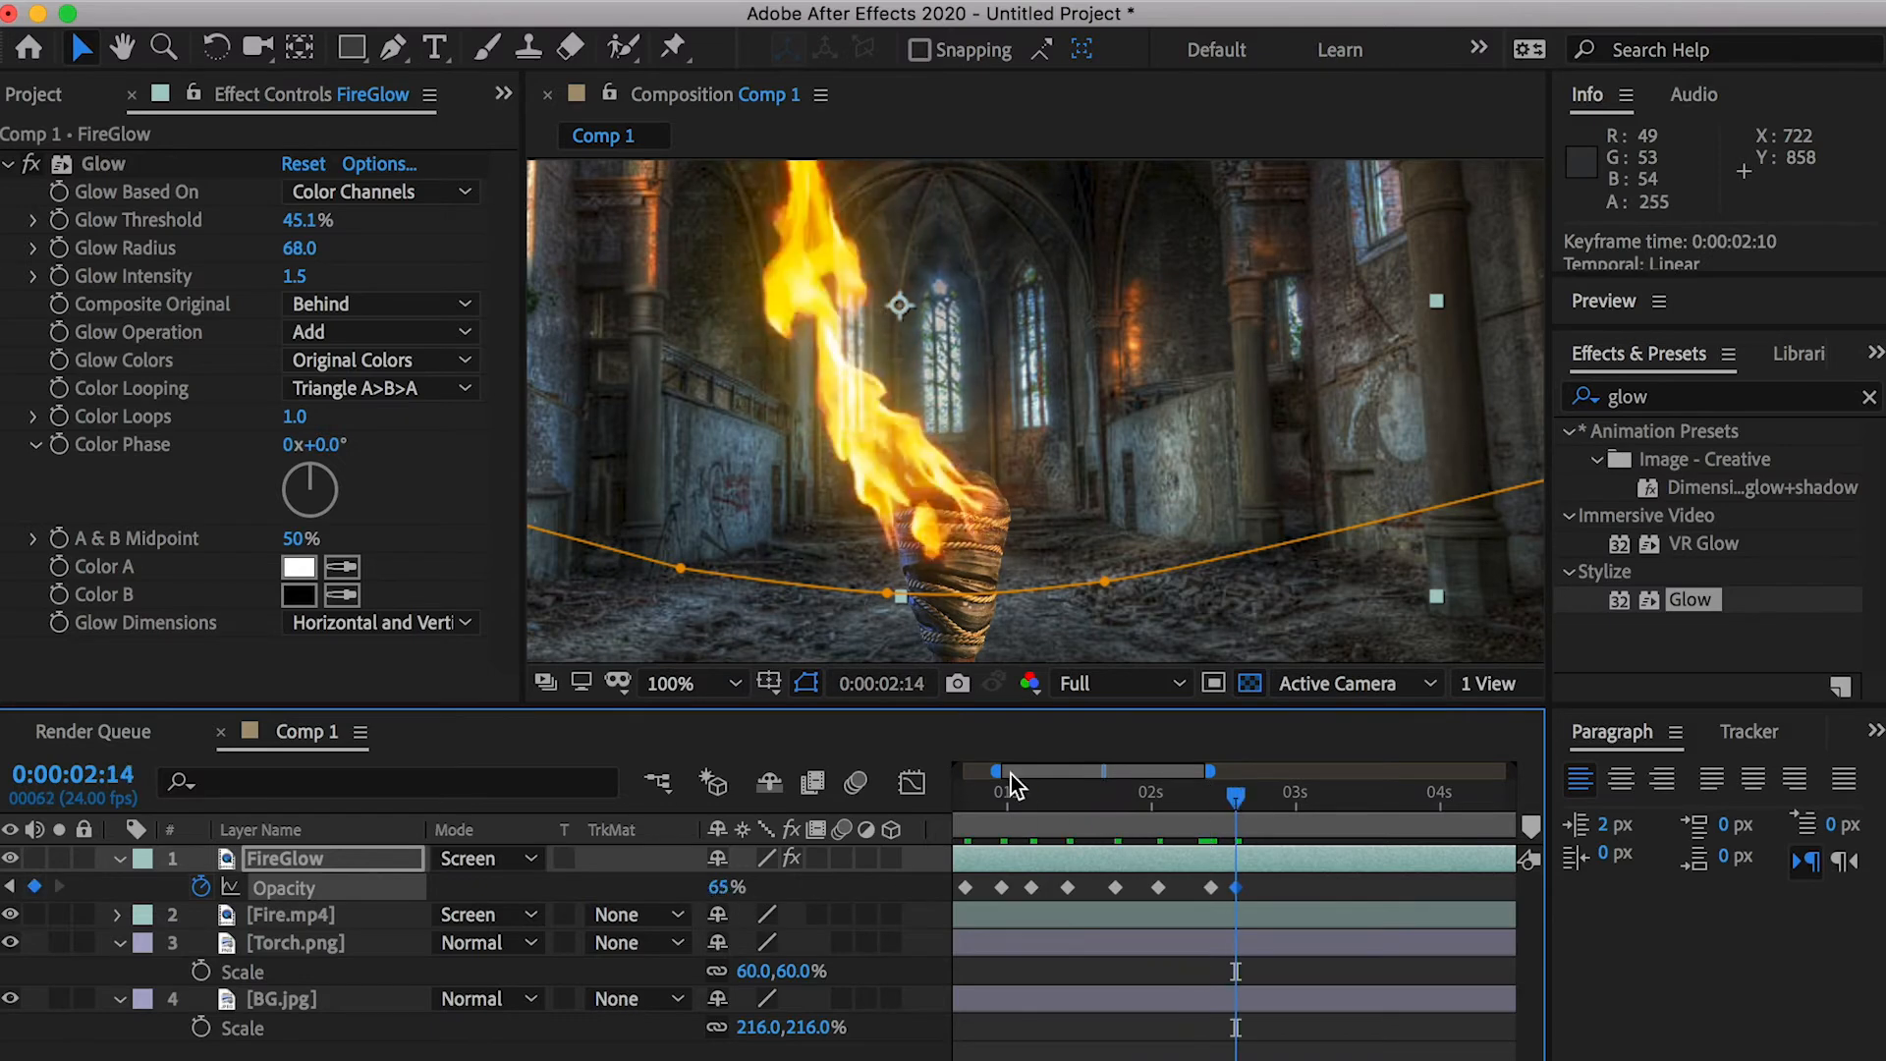
{"action": "left_click_drag", "start_coordinate": [997, 772], "coordinate": [959, 772]}
{"action": "left_click_drag", "start_coordinate": [1308, 796], "coordinate": [1318, 796]}
{"action": "left_click_drag", "start_coordinate": [732, 889], "coordinate": [747, 889]}
Copy all FireGlow Opacity keyframes, paste them at 0:00:03:07, and paste them again after that run to fill the composition
{"action": "left_click", "coordinate": [1364, 794]}
{"action": "left_click_drag", "start_coordinate": [1353, 882], "coordinate": [929, 894]}
{"action": "key", "text": "super+c"}
{"action": "key", "text": "super+v"}
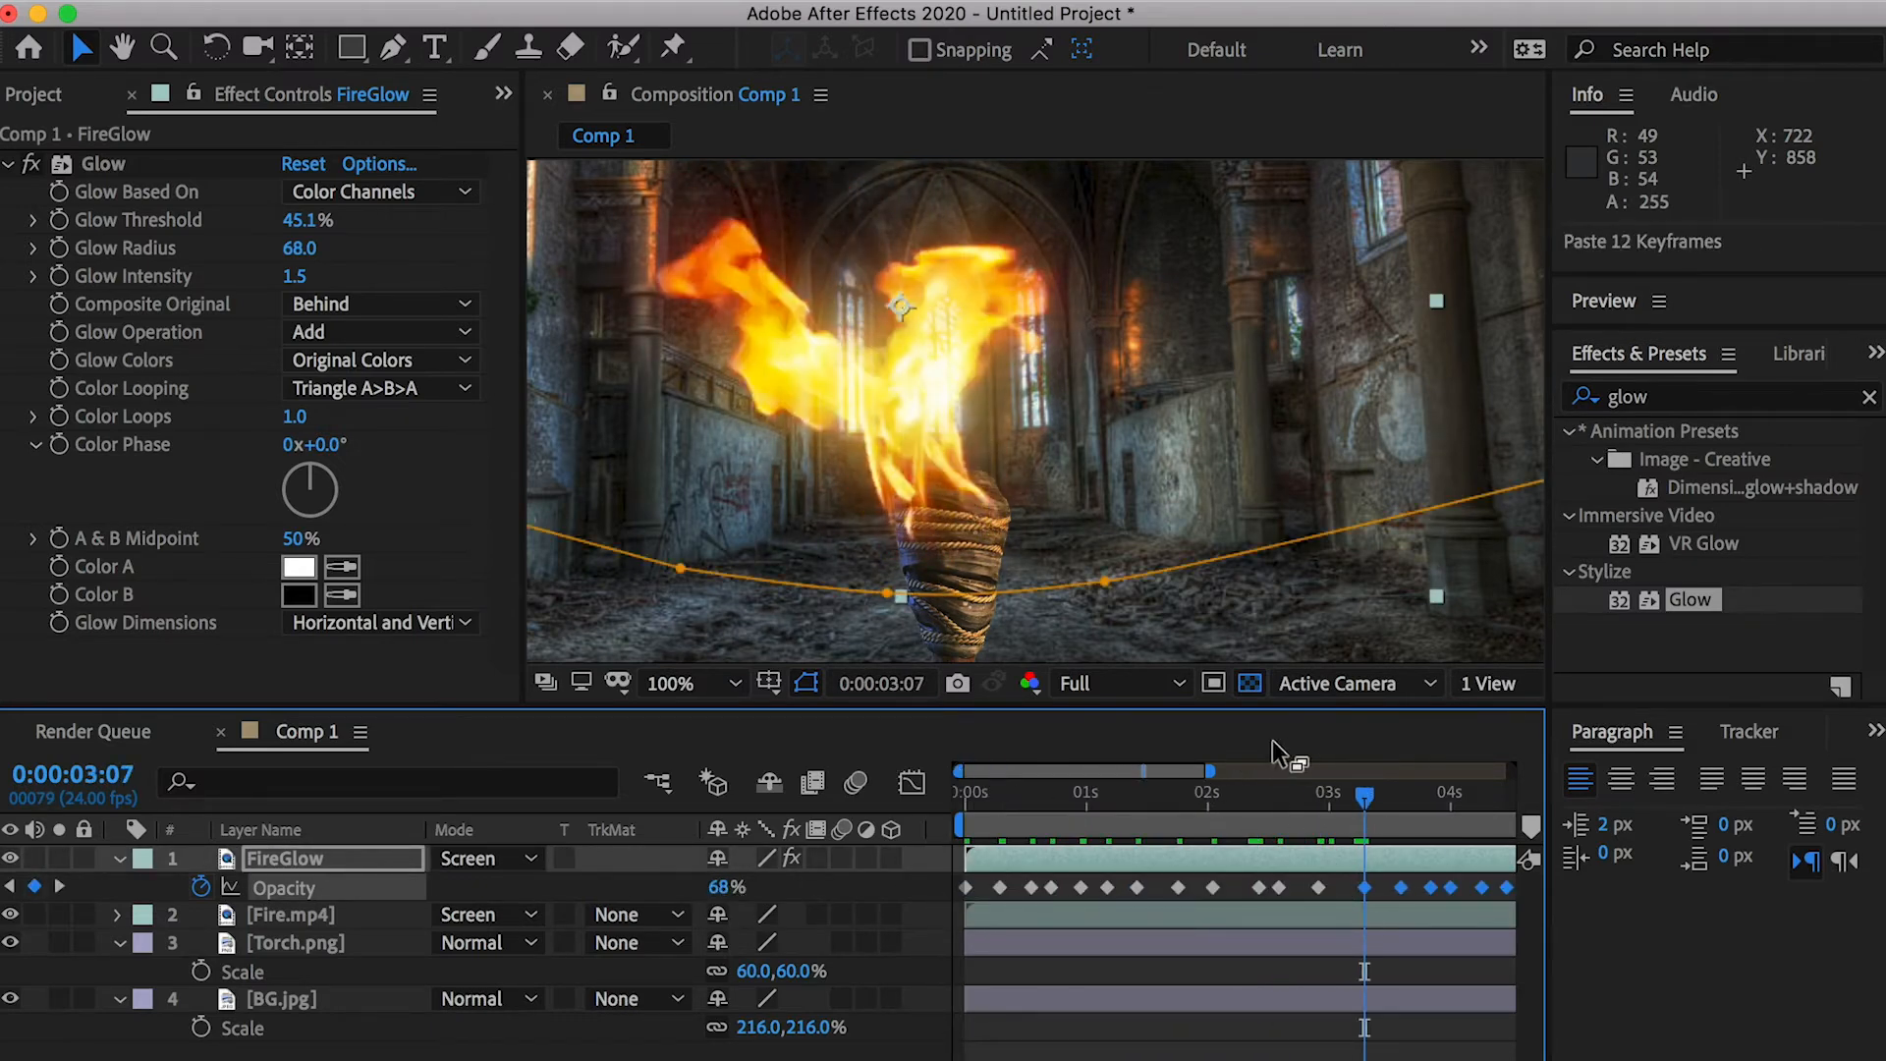
{"action": "left_click_drag", "start_coordinate": [1216, 772], "coordinate": [1597, 757]}
{"action": "left_click", "coordinate": [1379, 794]}
{"action": "key", "text": "super+v"}
Preview the flickering fire glow from the start of the composition
{"action": "left_click_drag", "start_coordinate": [1448, 790], "coordinate": [959, 781]}
{"action": "scroll", "coordinate": [1057, 429], "scroll_direction": "down", "scroll_amount": 1}
{"action": "key", "text": "space"}
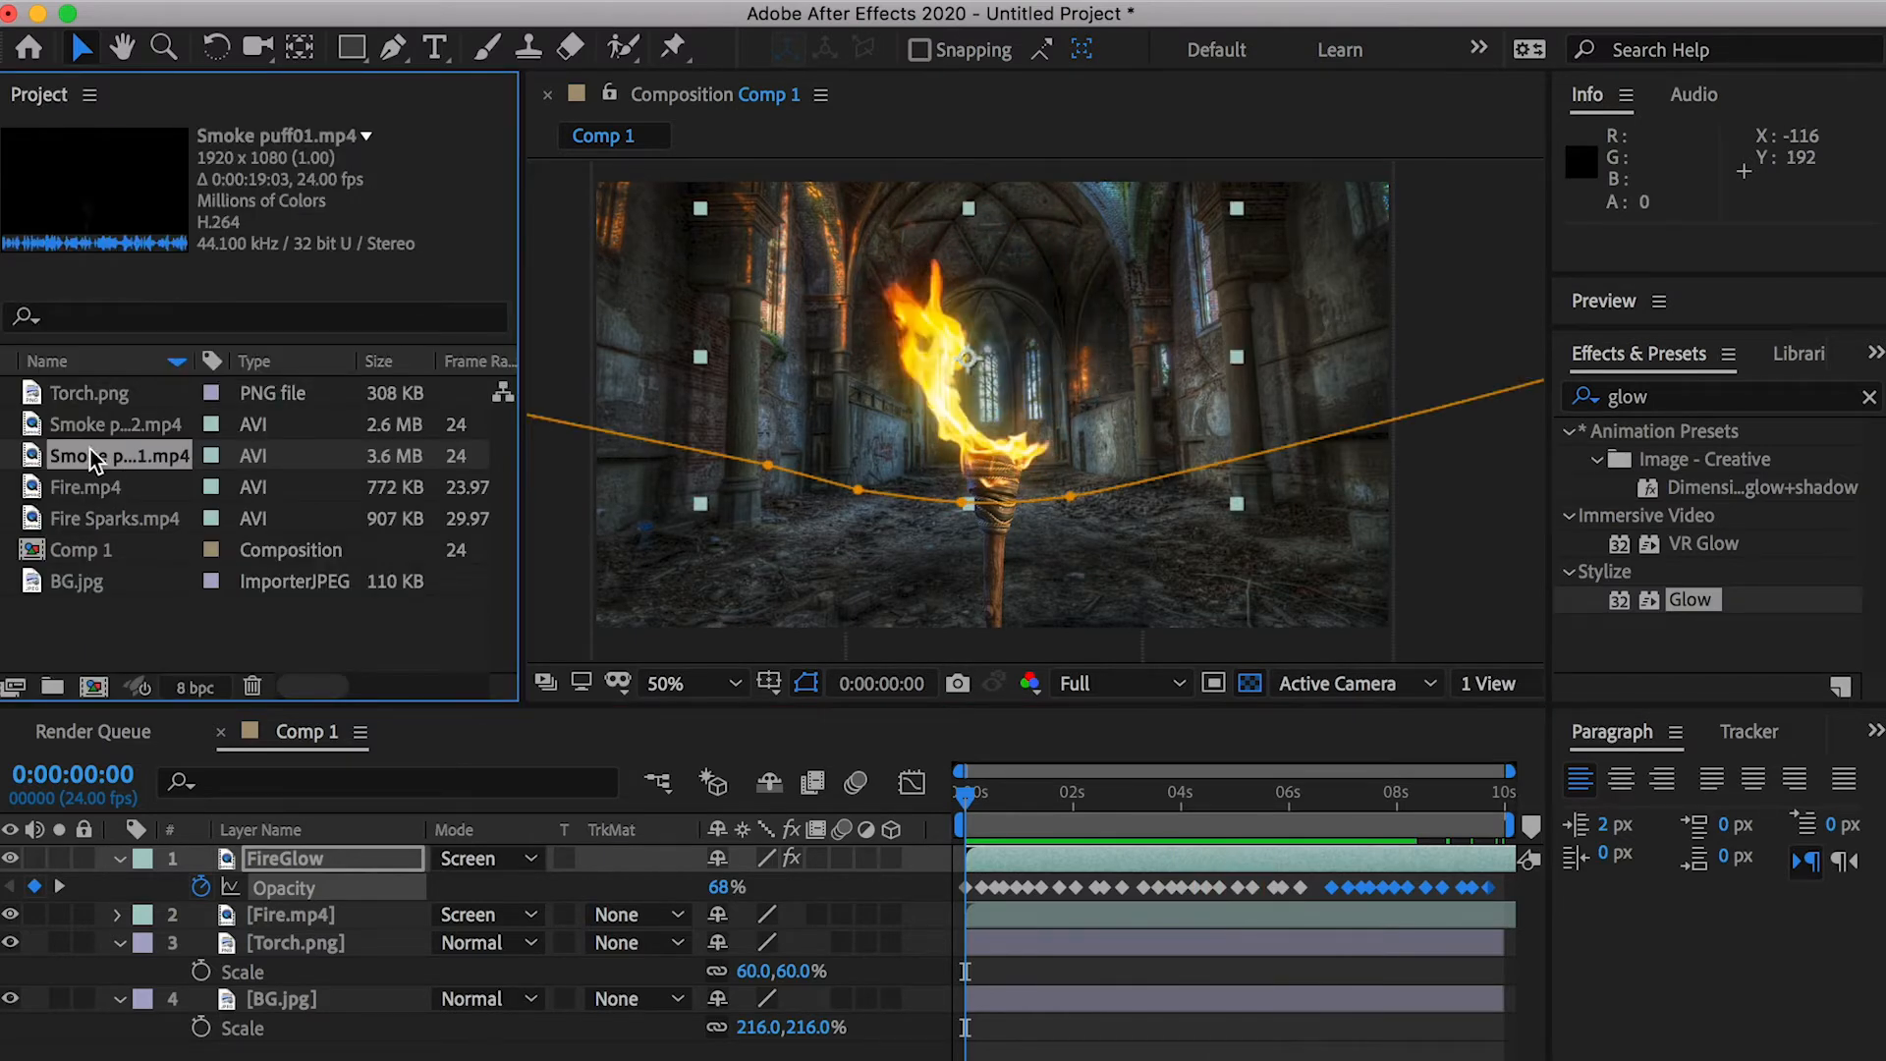
Add Smoke puff01.mp4 between the Fire.mp4 and Torch.png layers and apply the Tint effect to it
{"action": "left_click_drag", "start_coordinate": [90, 452], "coordinate": [297, 946]}
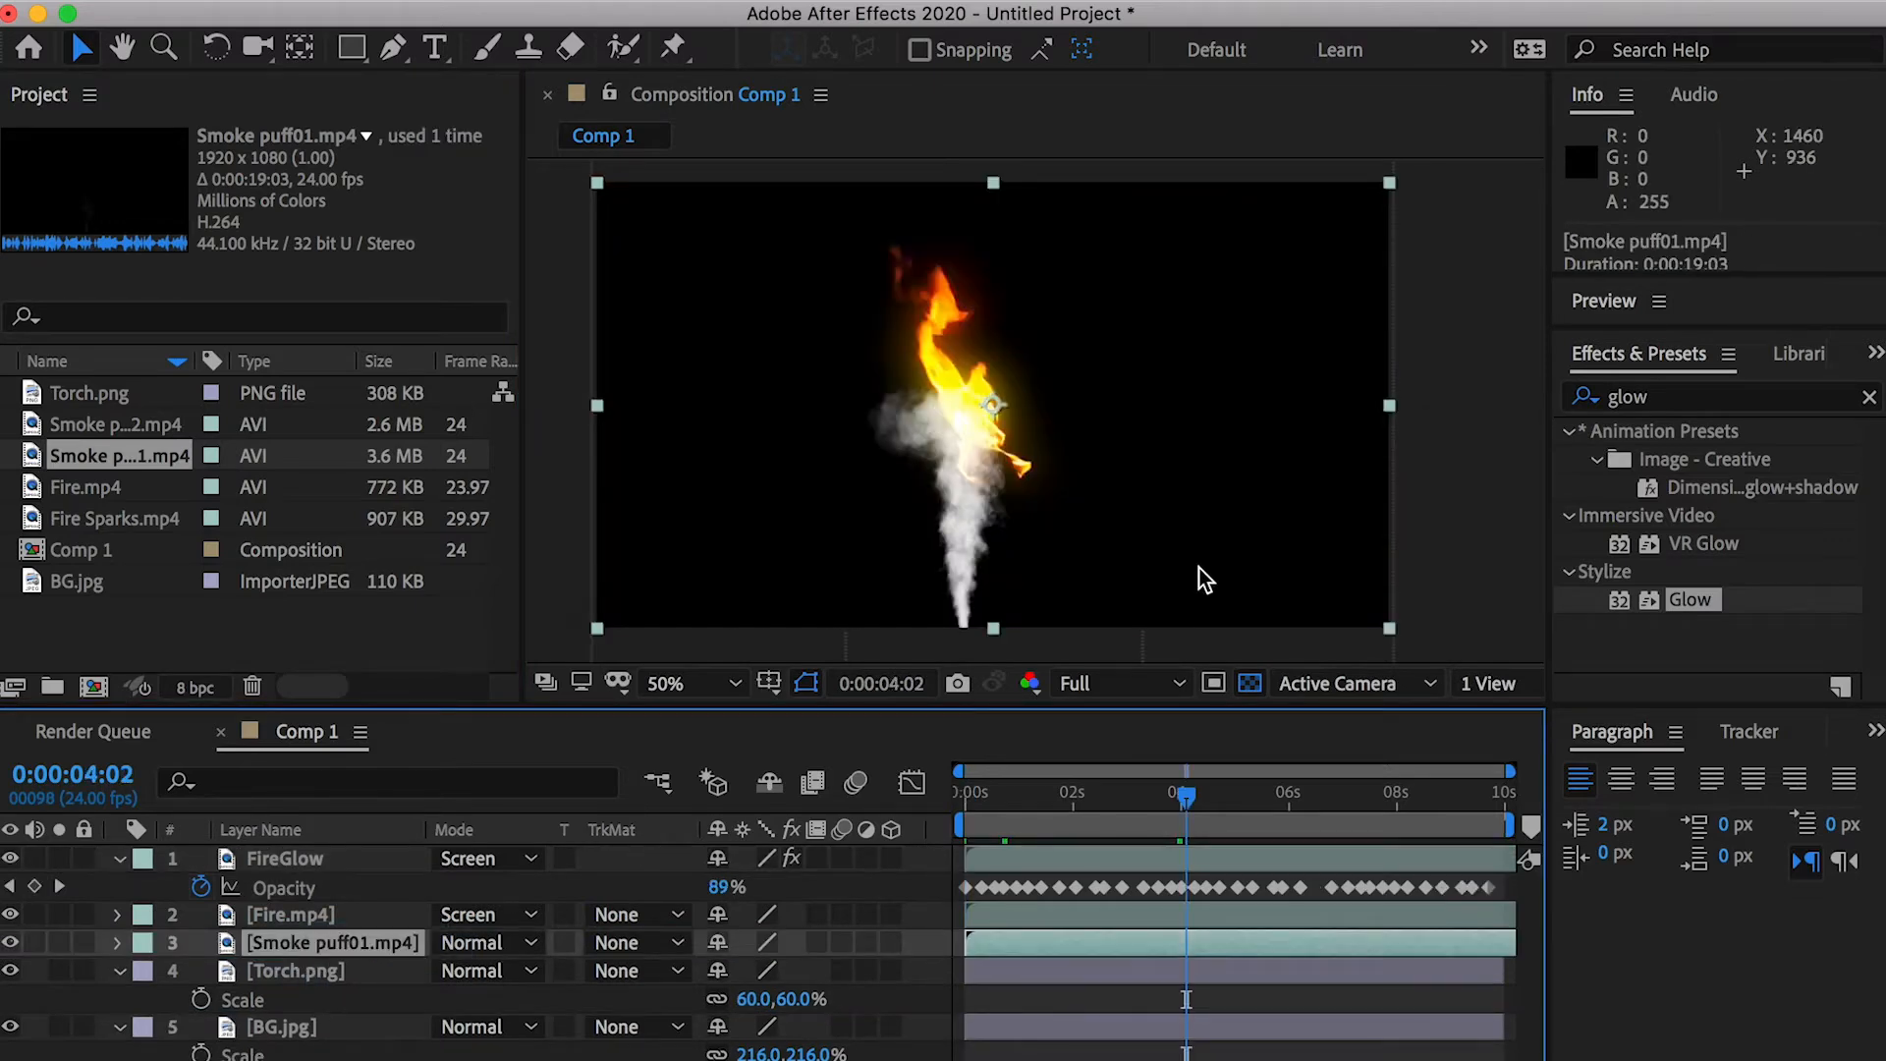
{"action": "double_click", "coordinate": [1640, 399]}
{"action": "type", "text": "tint"}
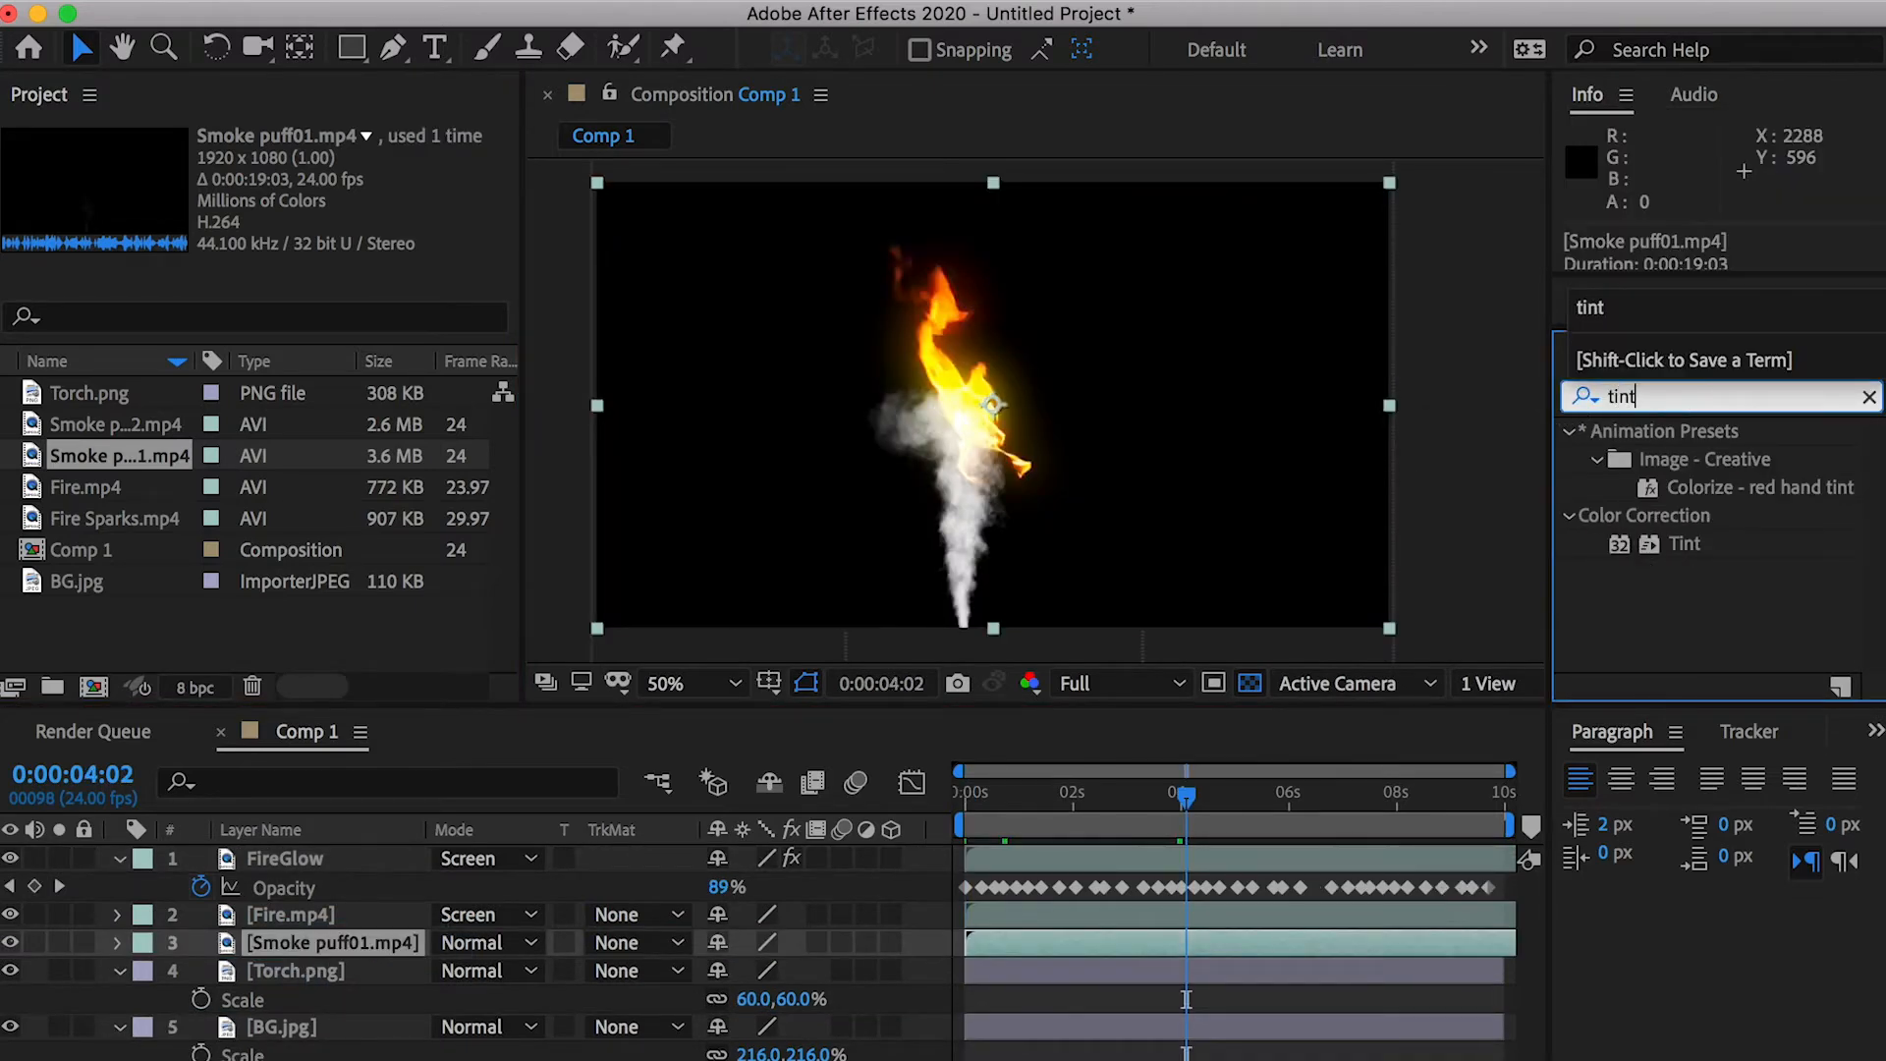
{"action": "left_click_drag", "start_coordinate": [1678, 549], "coordinate": [340, 946]}
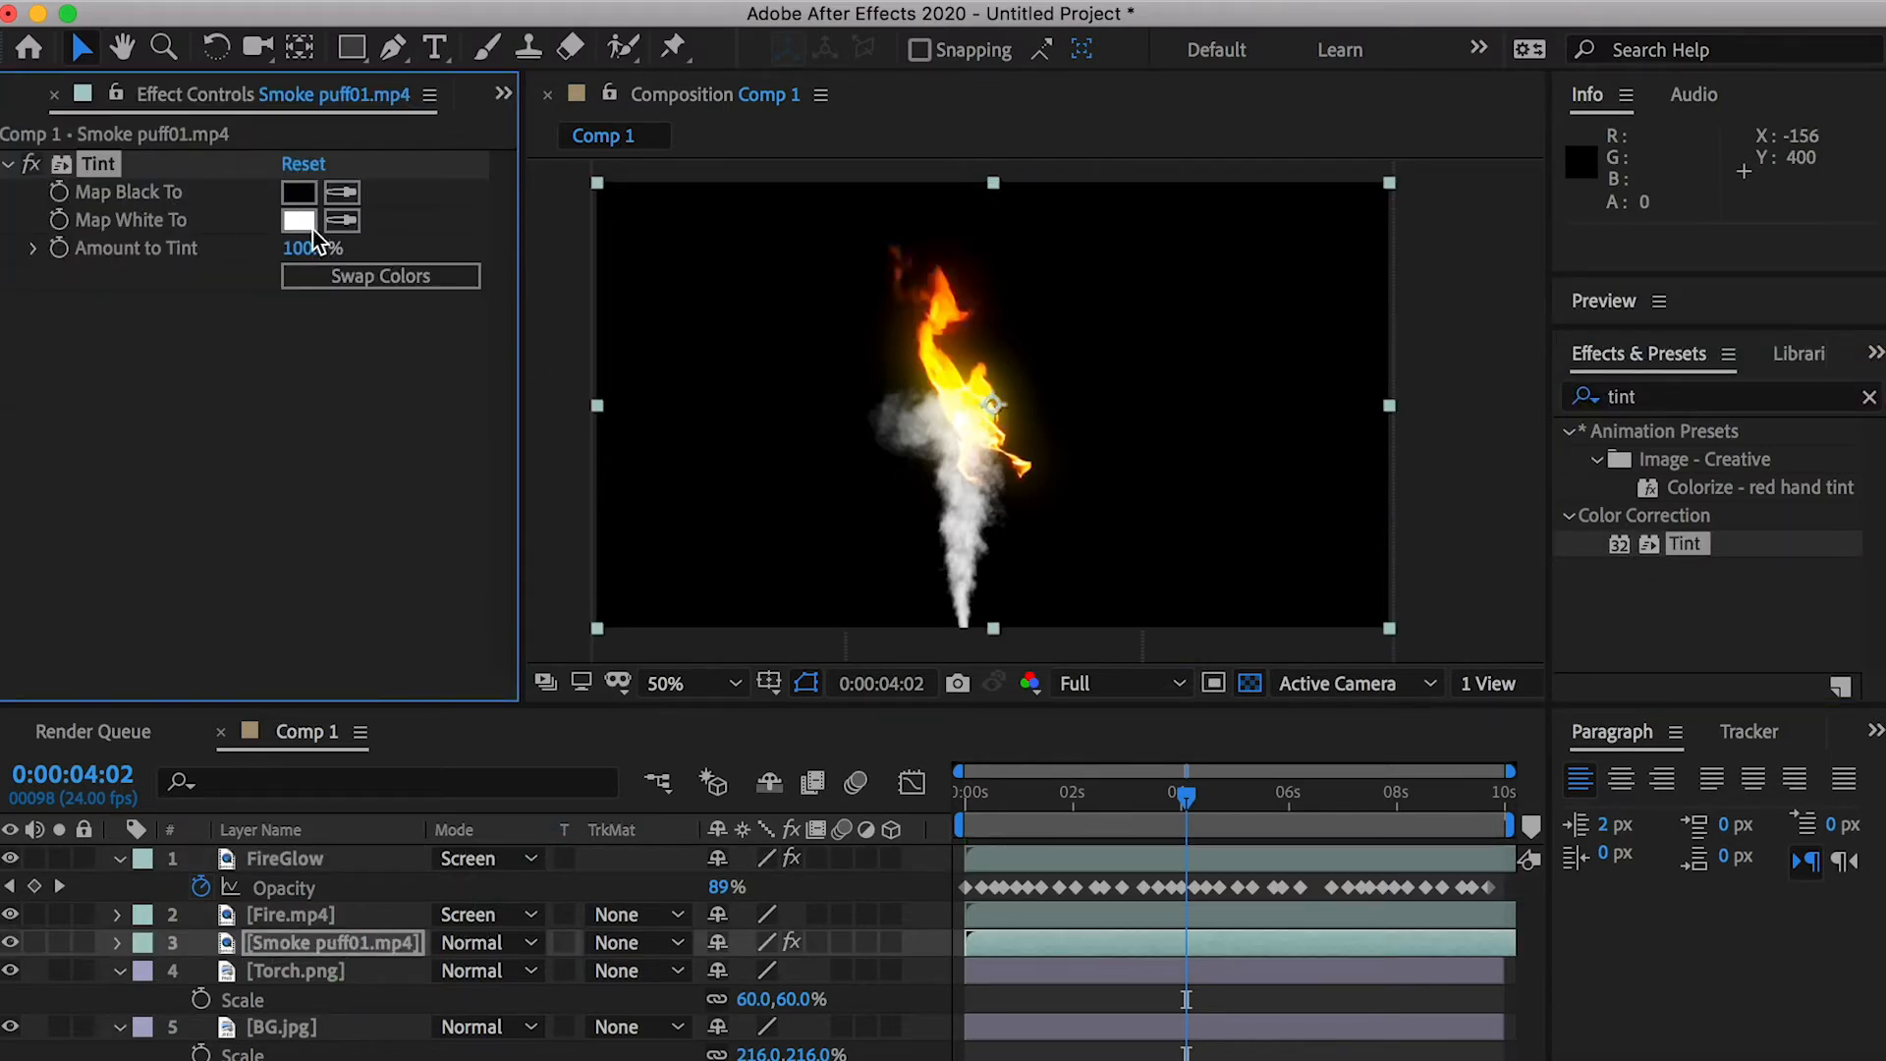
In the smoke layer's Tint effect, map black to white (FFFFFF) and white to black (000000)
{"action": "left_click", "coordinate": [297, 192]}
{"action": "left_click_drag", "start_coordinate": [1228, 432], "coordinate": [1061, 267]}
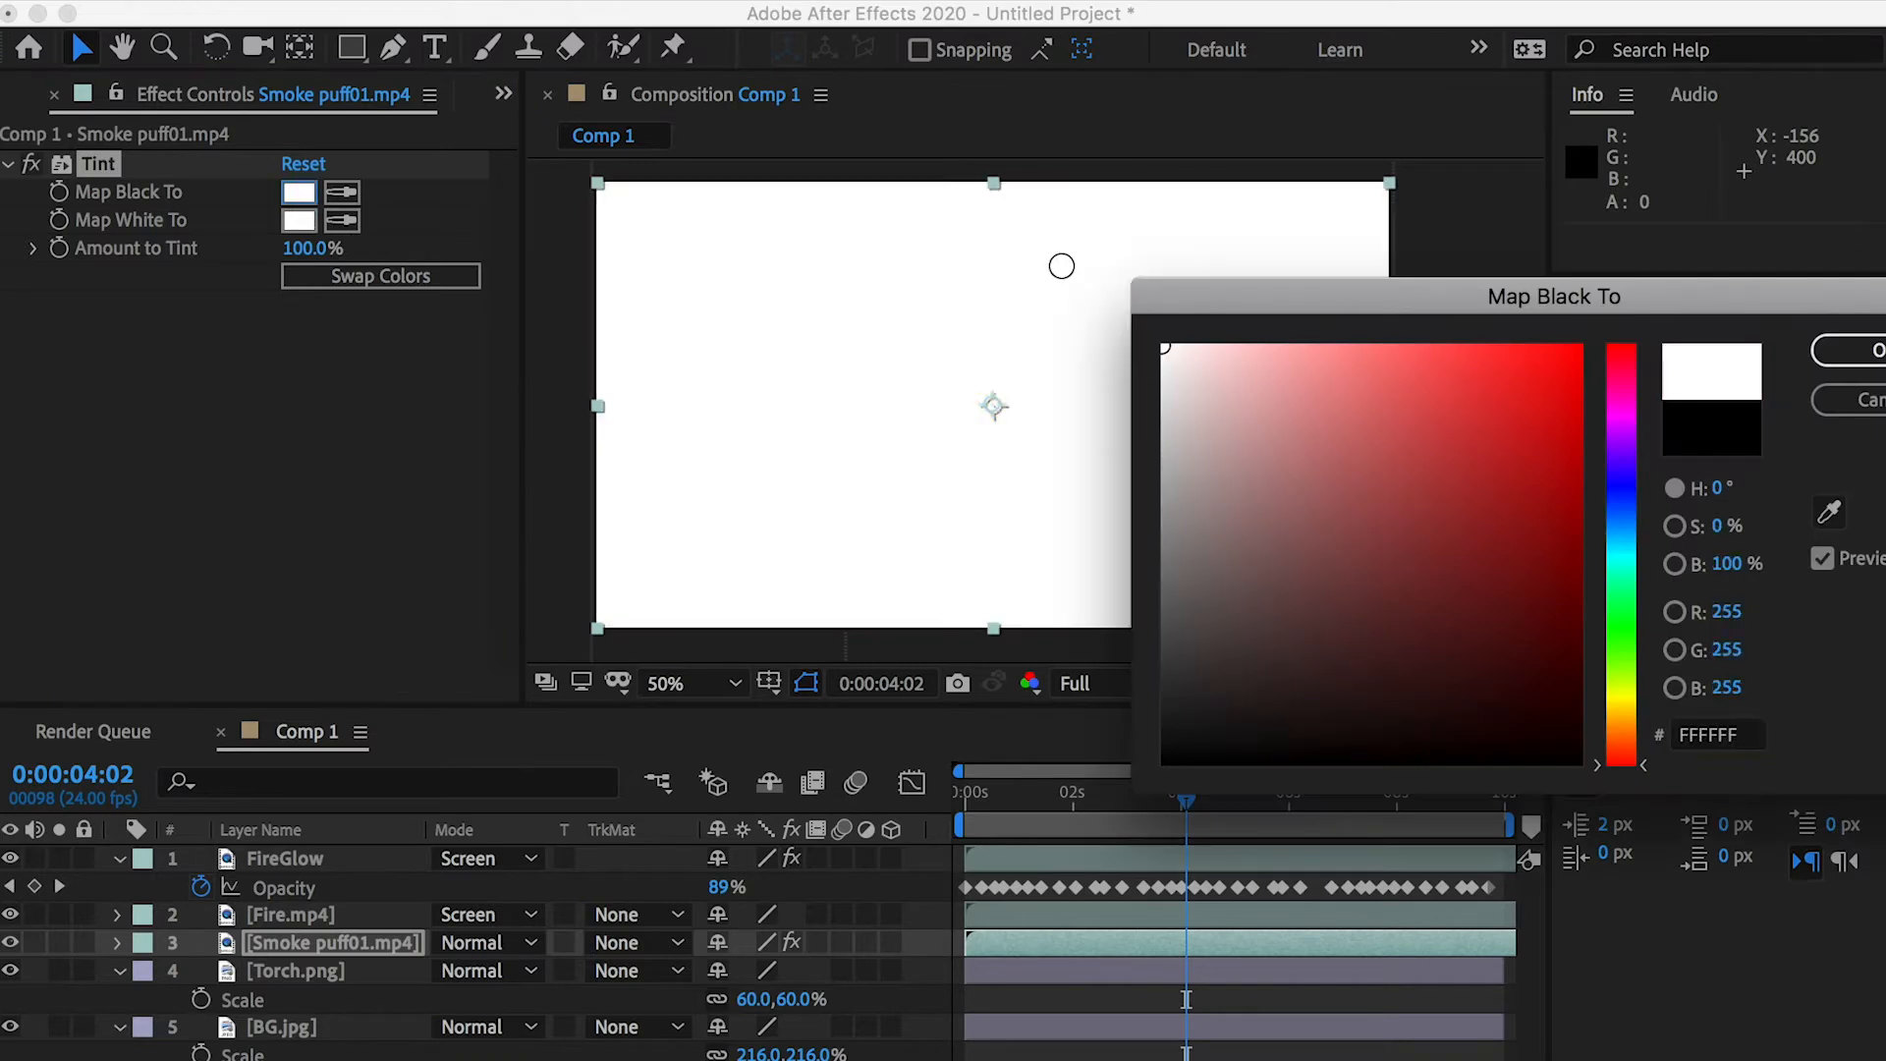
{"action": "left_click", "coordinate": [298, 220]}
{"action": "left_click", "coordinate": [1580, 763]}
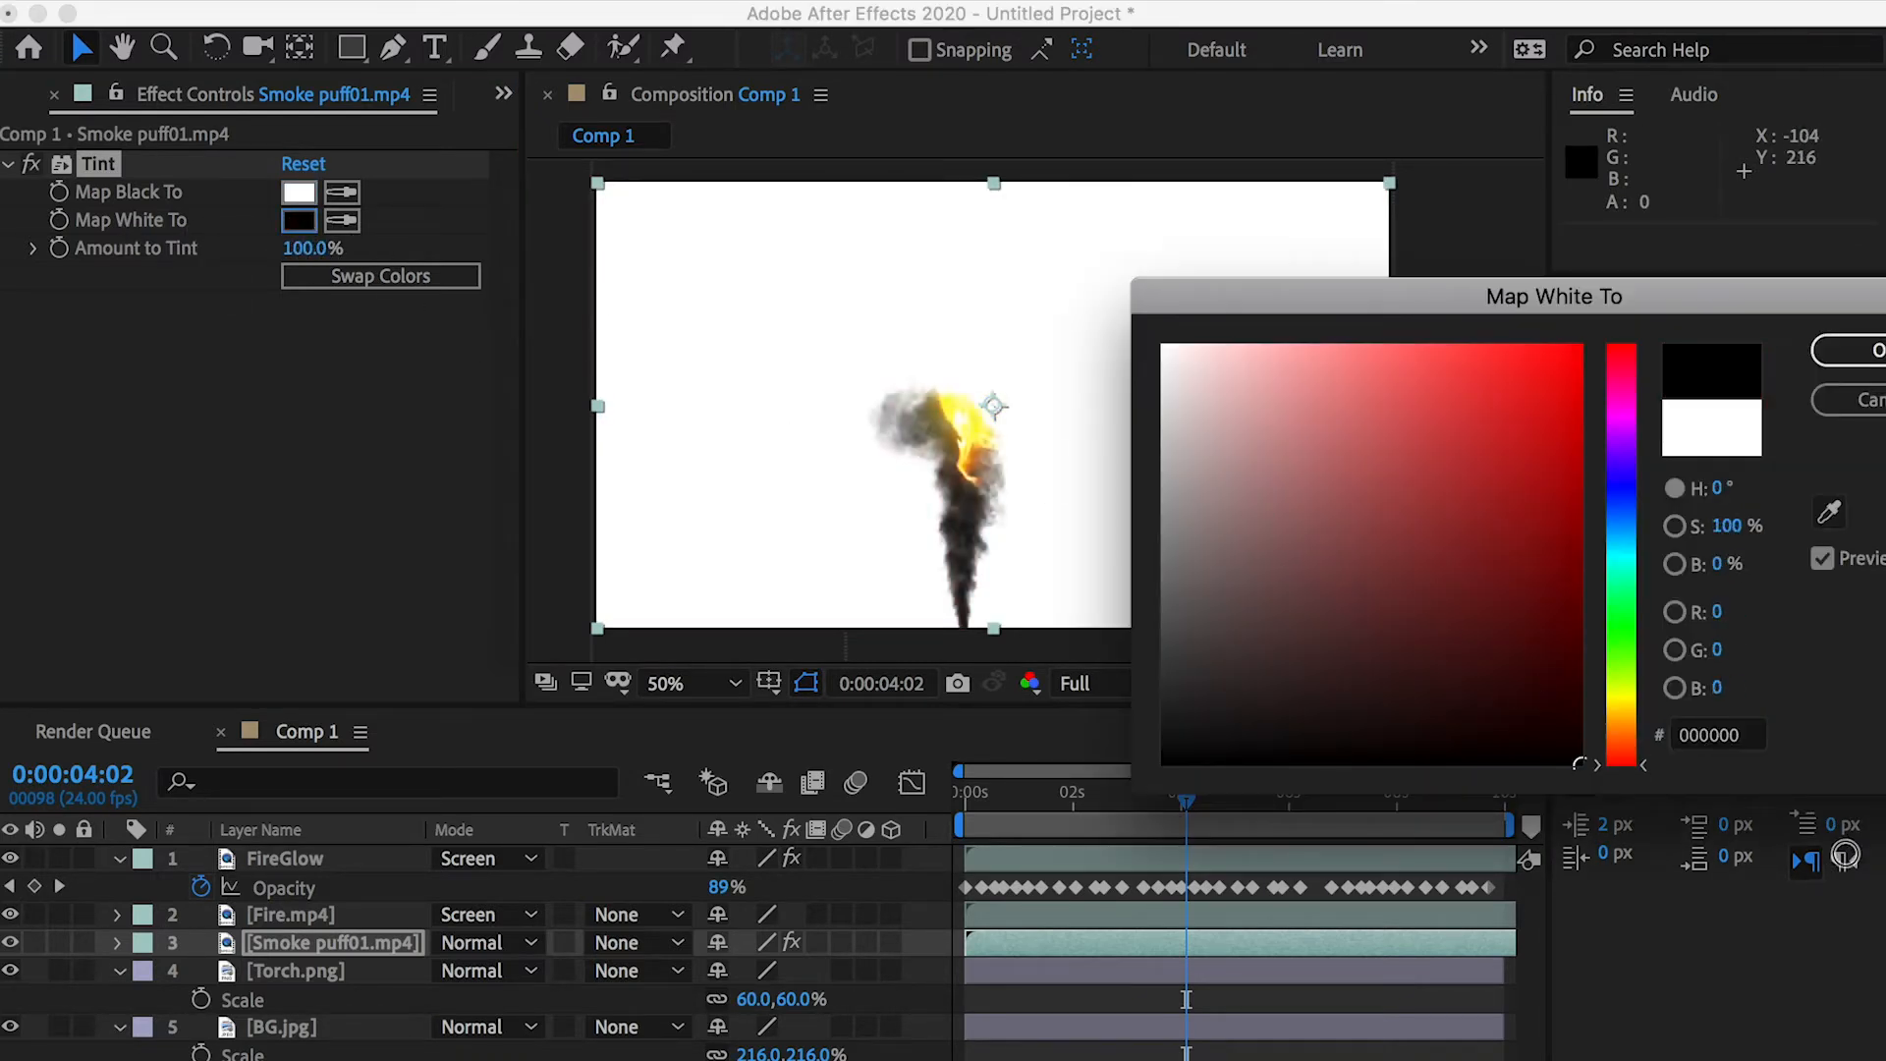
{"action": "left_click", "coordinate": [1872, 352]}
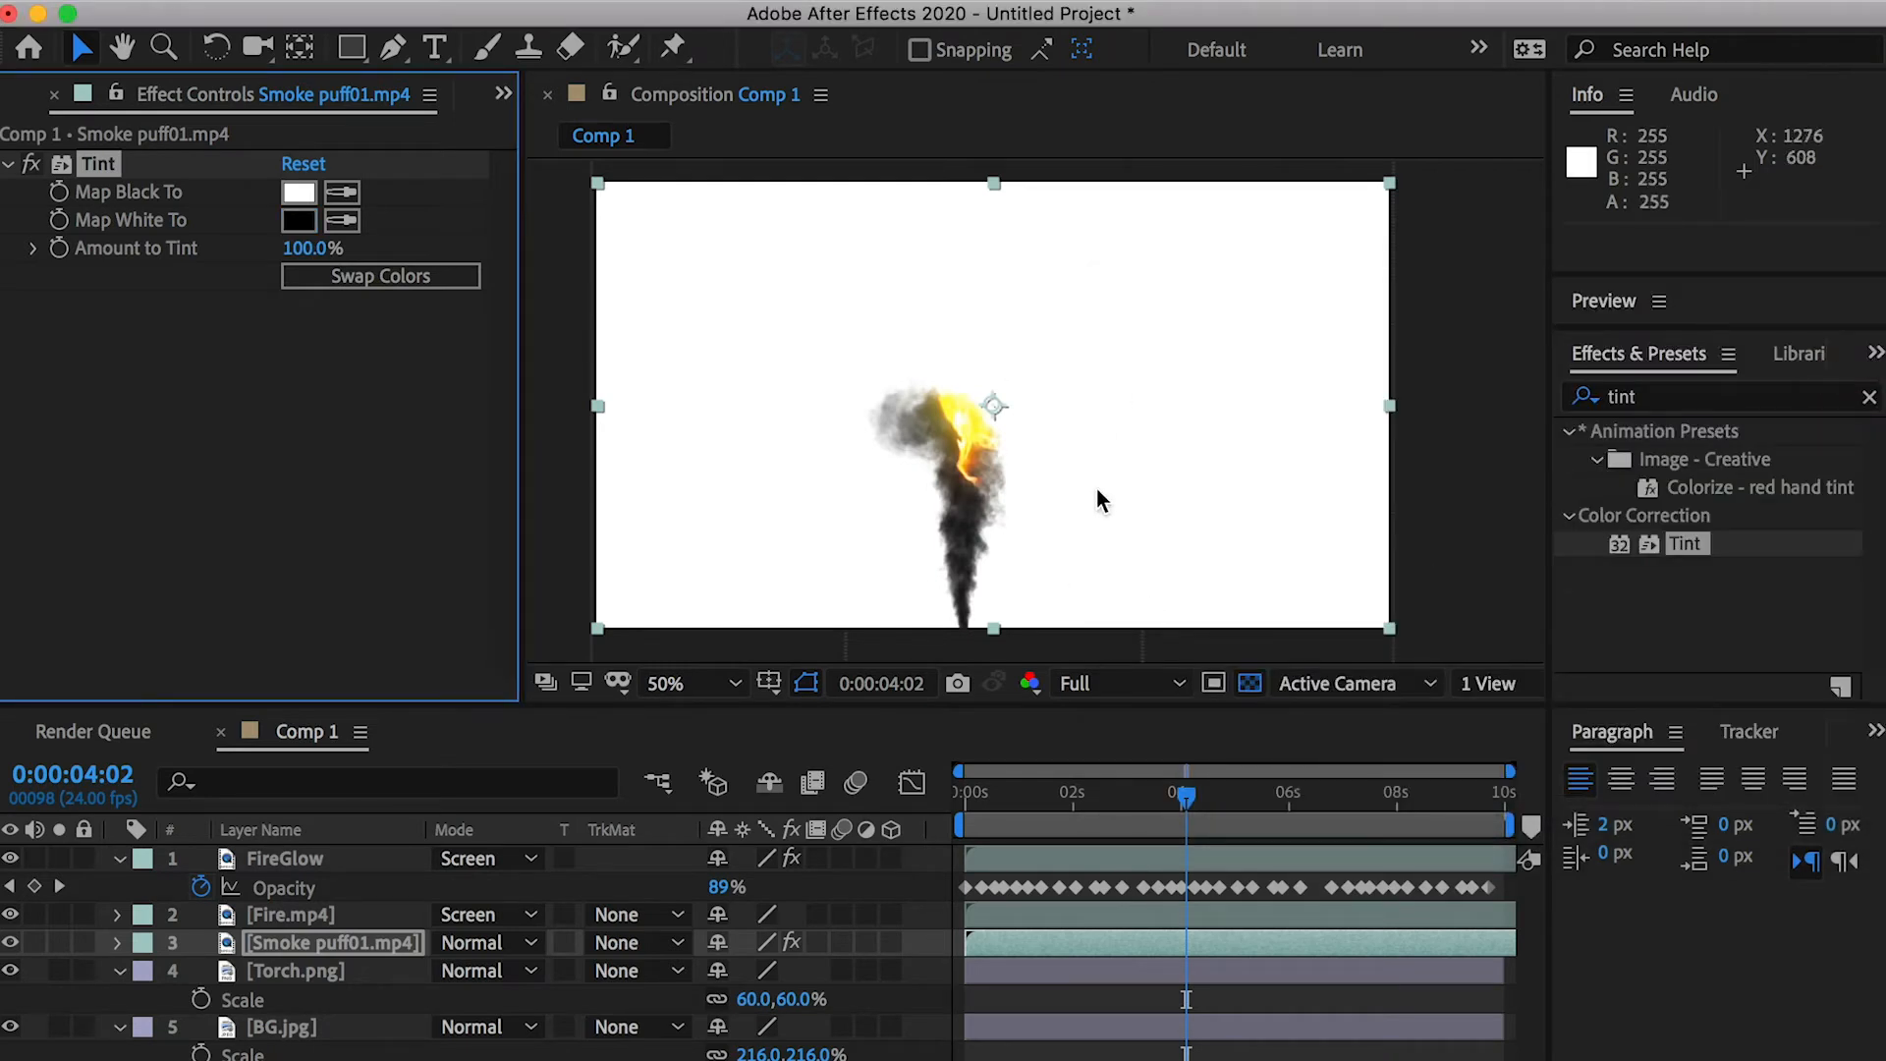
Move the smoke layer's anchor point to the base of the smoke and scale the layer to 260%
{"action": "left_click", "coordinate": [299, 47]}
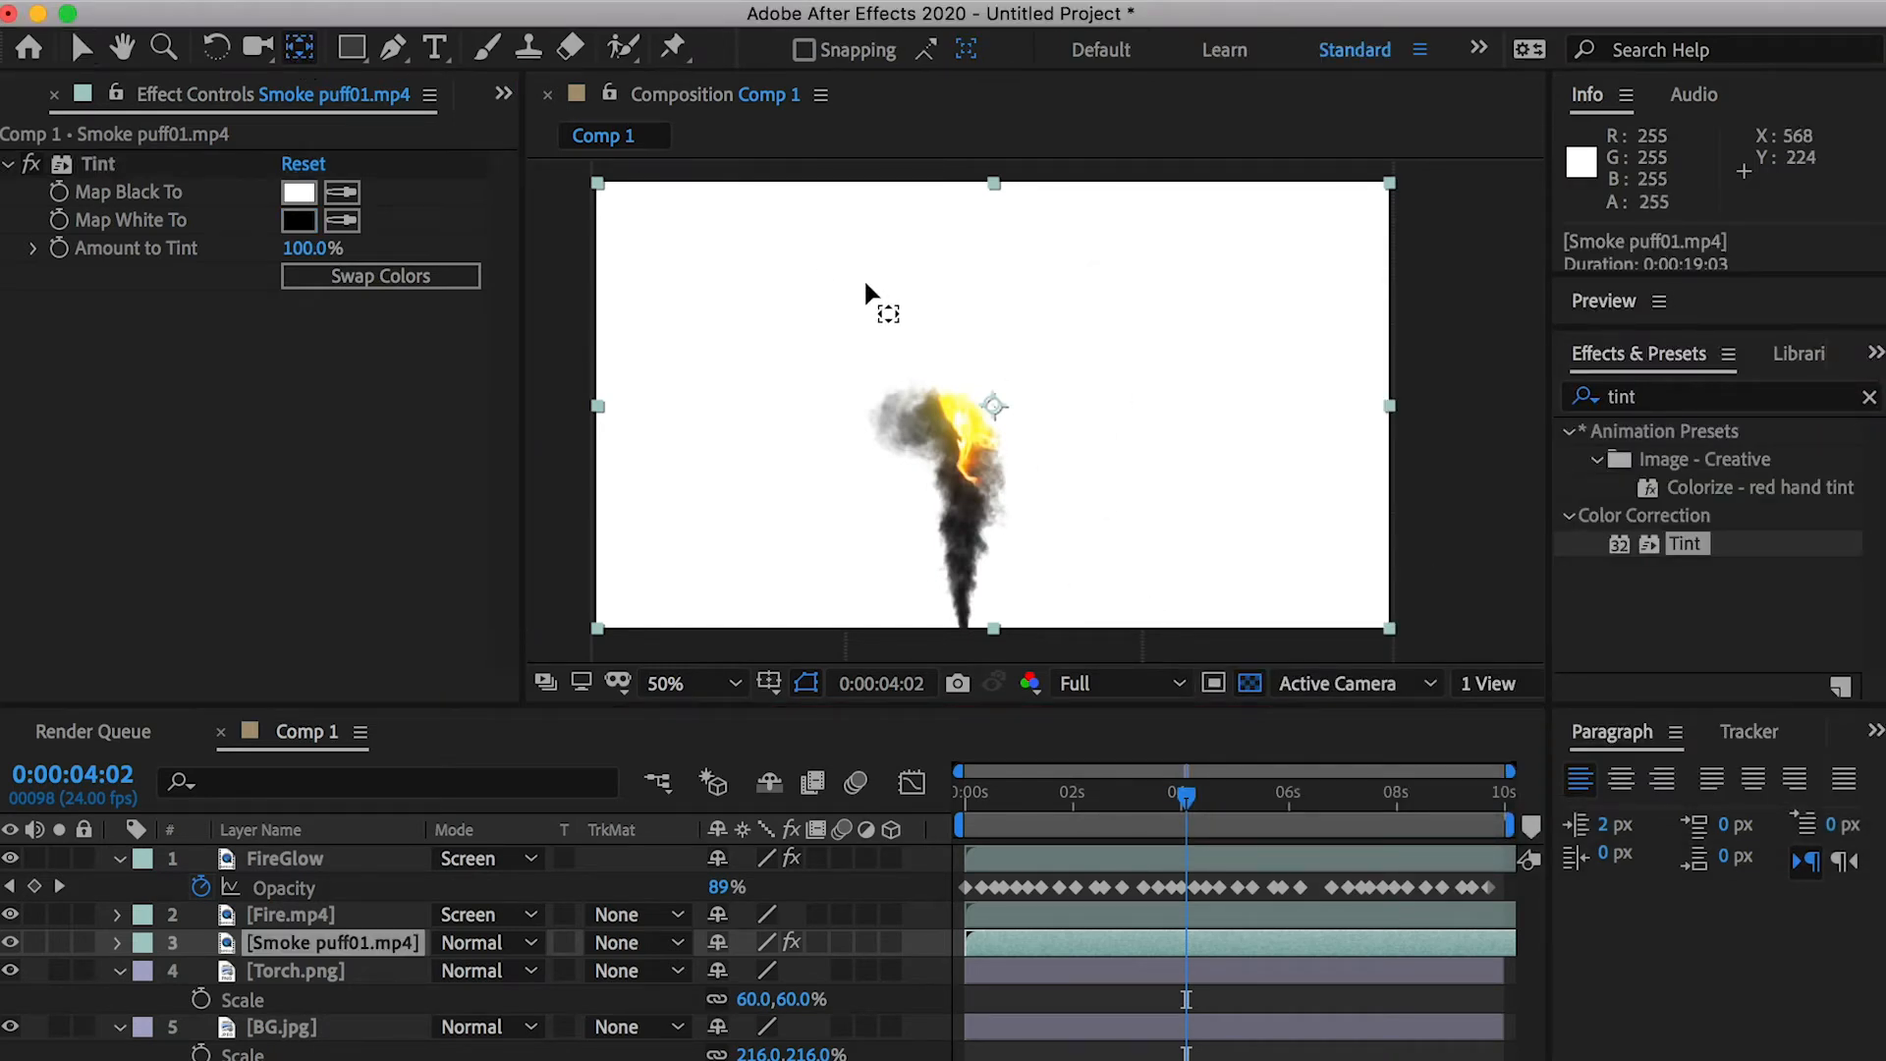
{"action": "left_click_drag", "start_coordinate": [991, 415], "coordinate": [987, 527]}
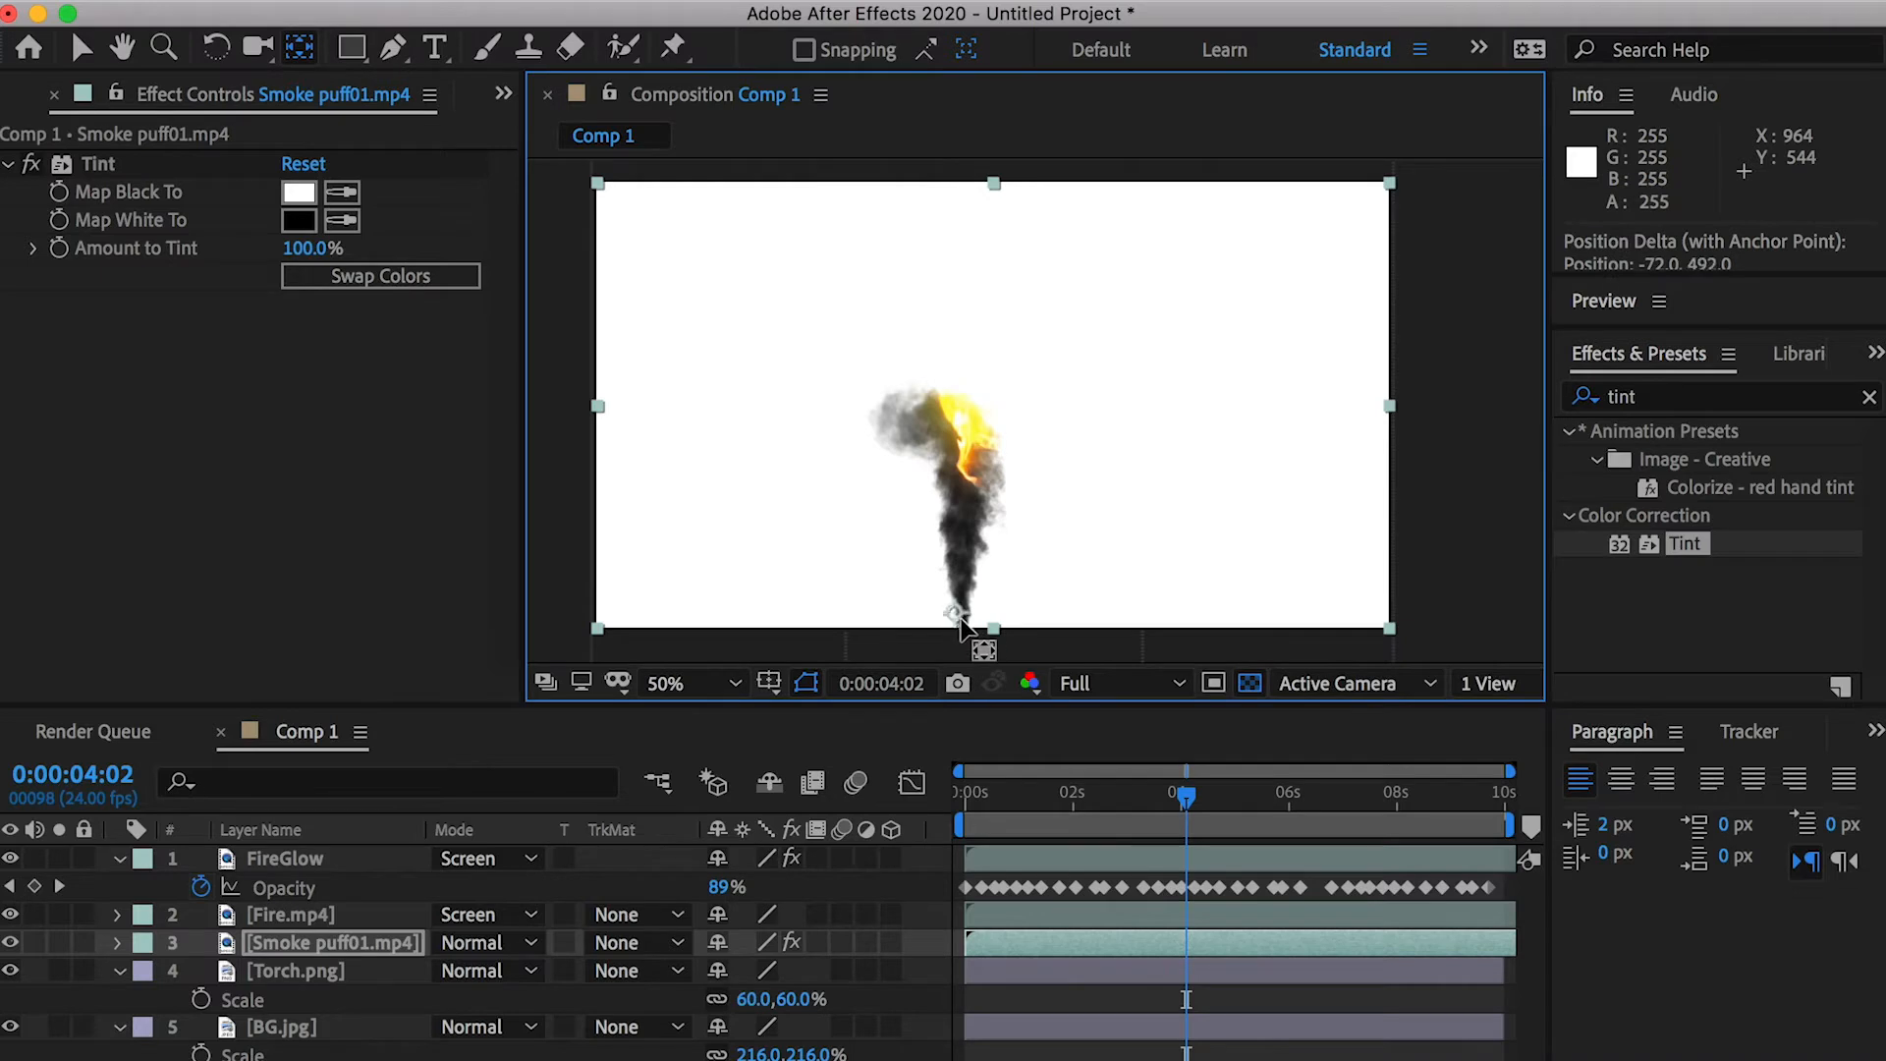
{"action": "key", "text": "v"}
{"action": "key", "text": "s"}
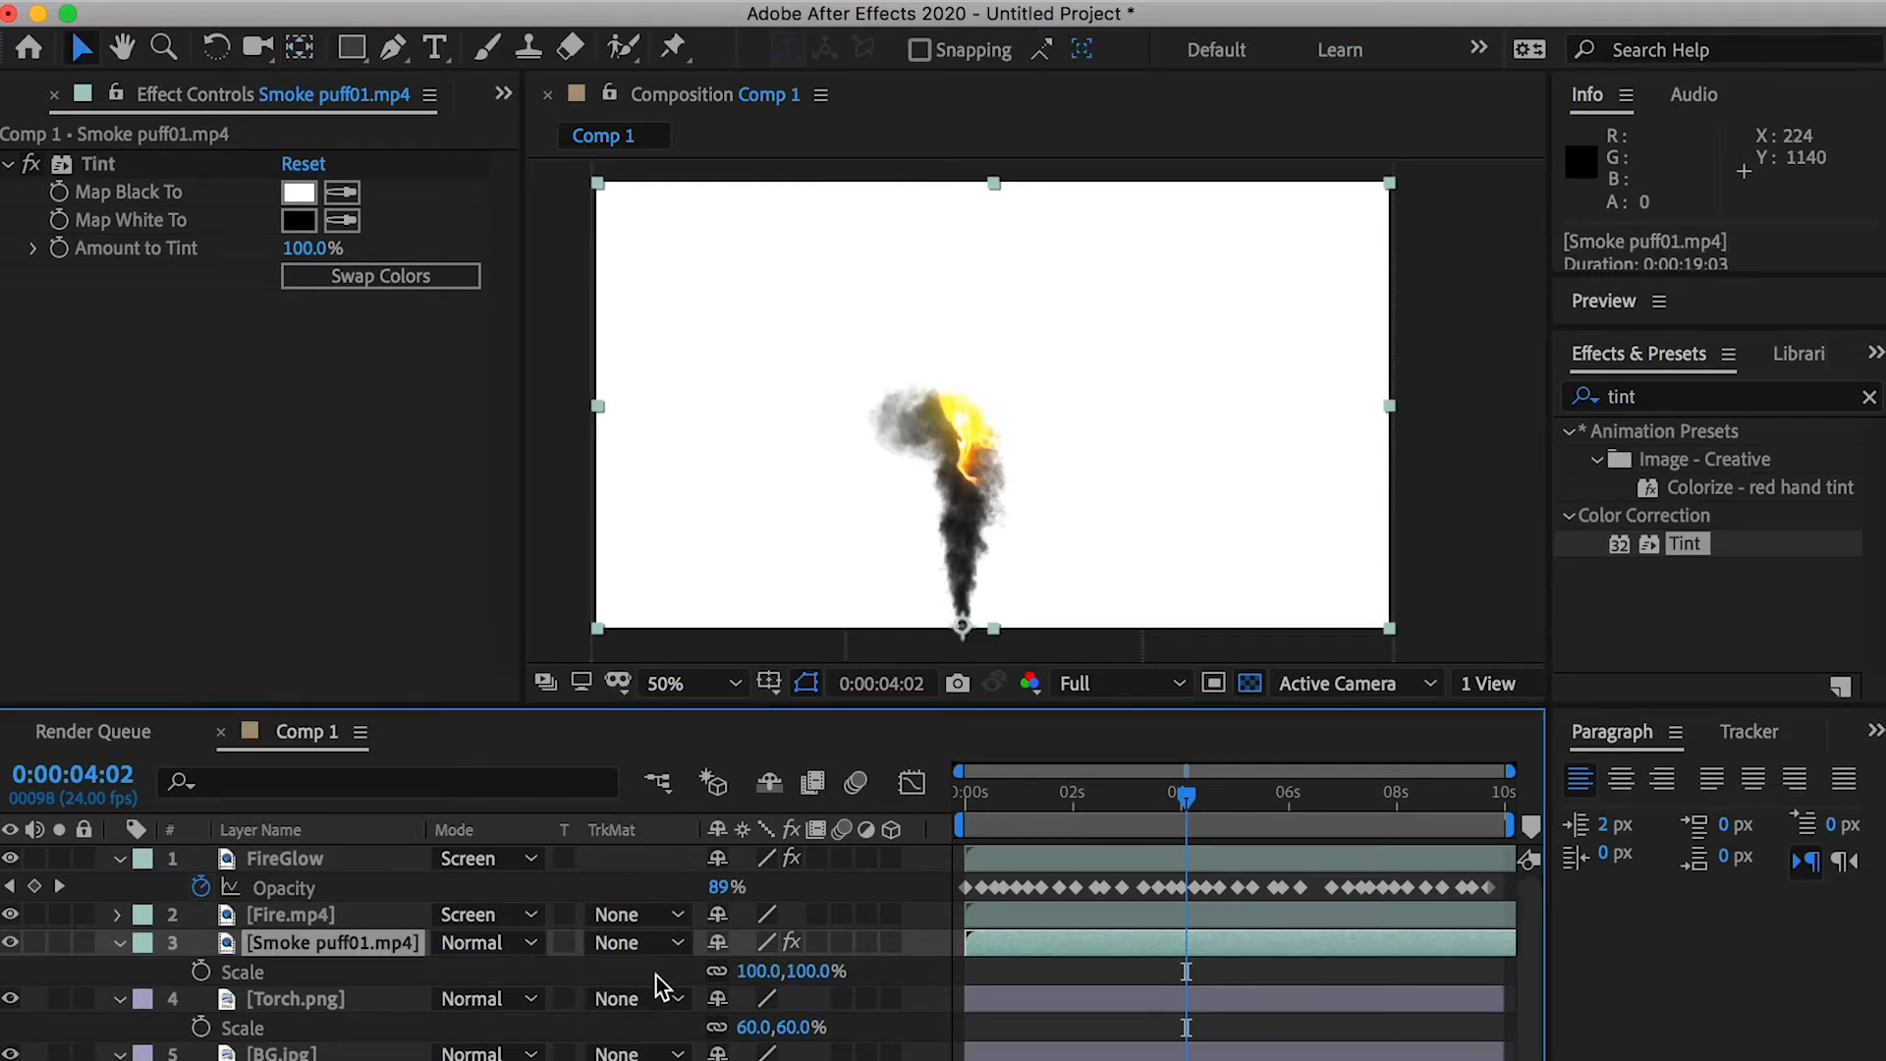
{"action": "left_click_drag", "start_coordinate": [806, 985], "coordinate": [1039, 947]}
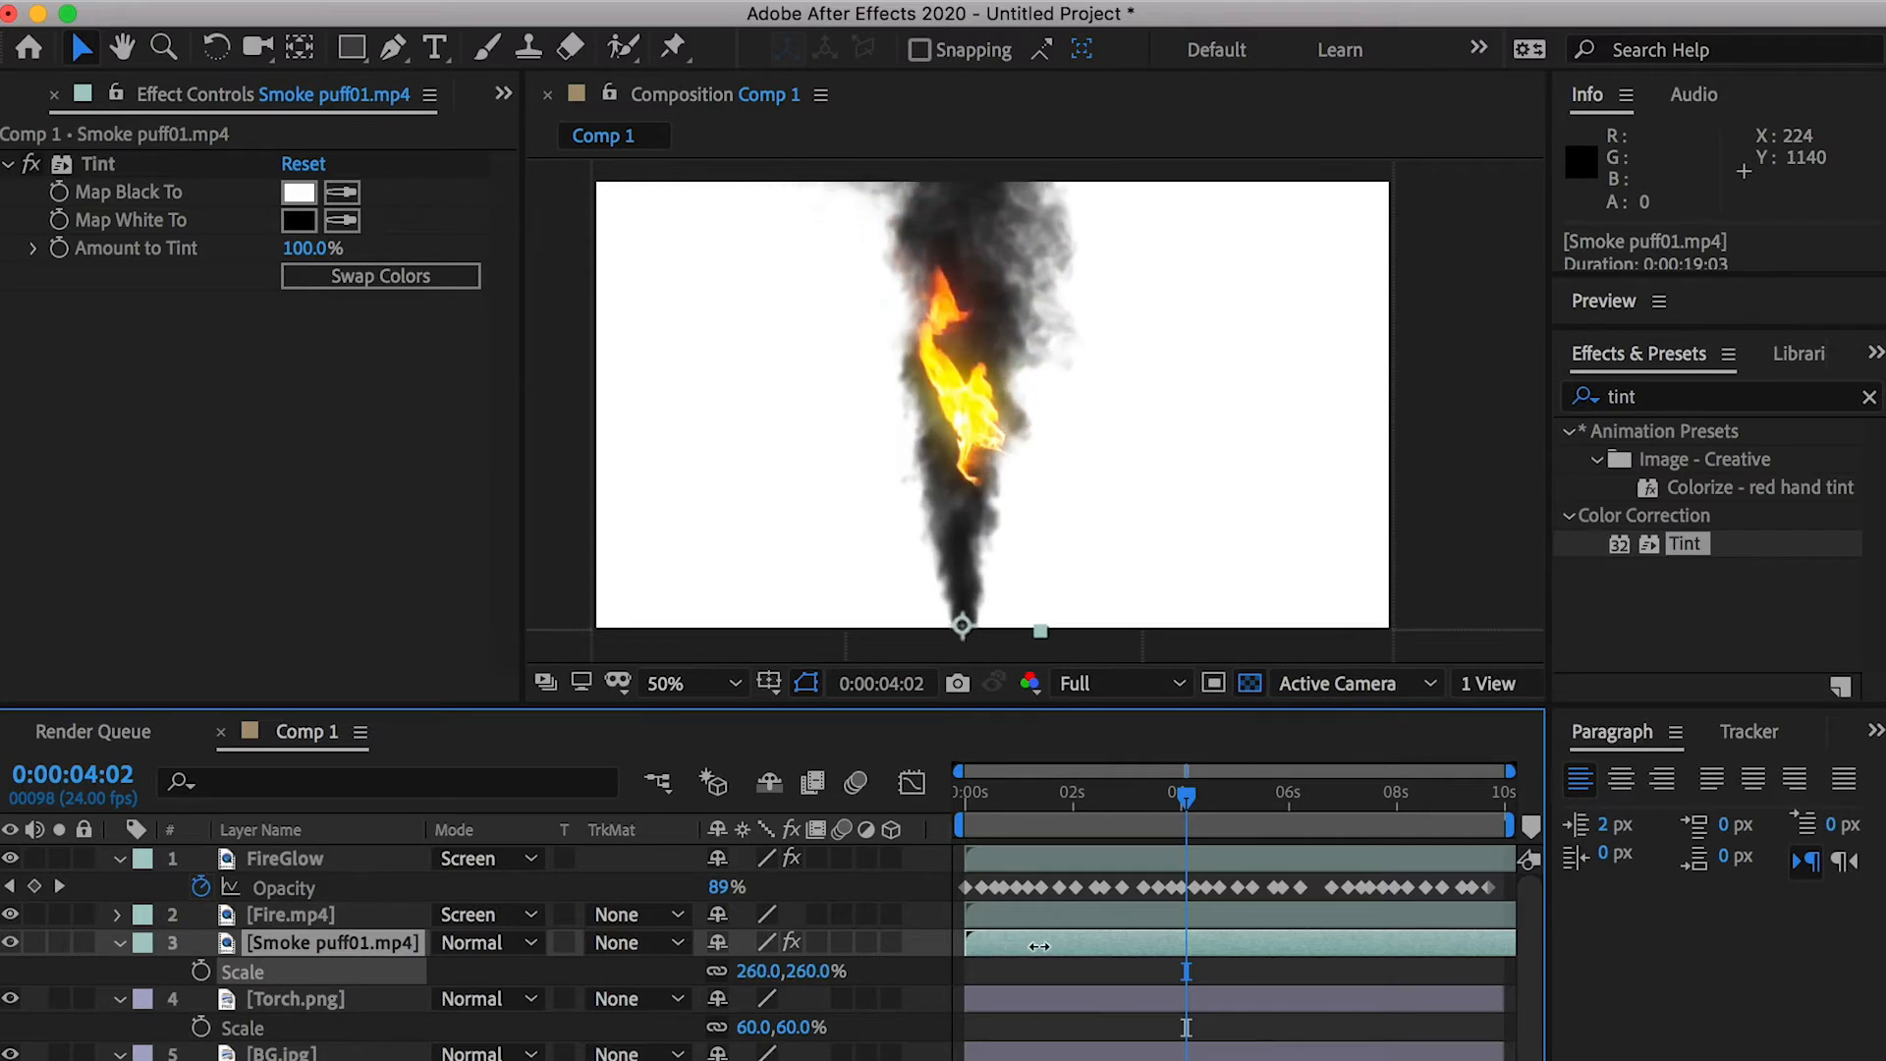
Trim about the first 0:00:04:05 off the smoke layer and slide the clip to the start of the composition
{"action": "left_click_drag", "start_coordinate": [1147, 798], "coordinate": [1183, 827]}
{"action": "left_click_drag", "start_coordinate": [966, 944], "coordinate": [1153, 933]}
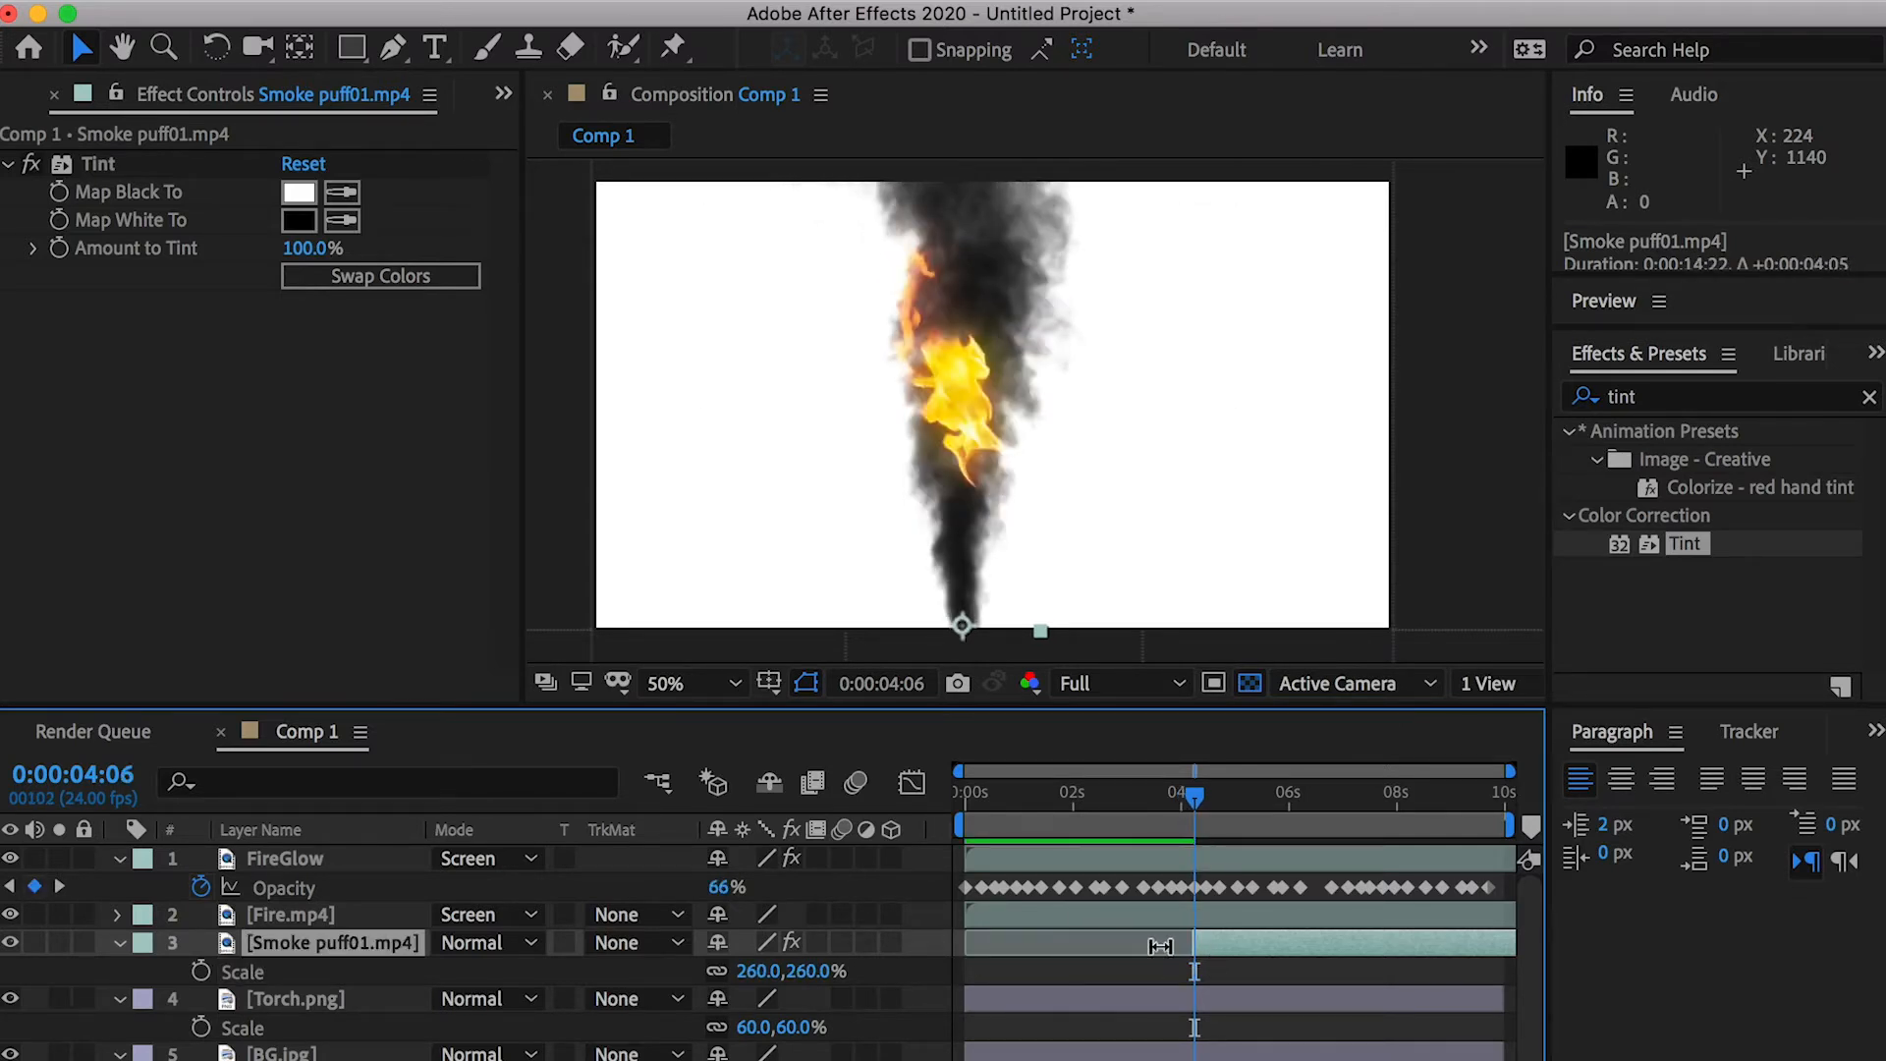
{"action": "left_click_drag", "start_coordinate": [1244, 946], "coordinate": [1001, 927]}
{"action": "key", "text": "Home"}
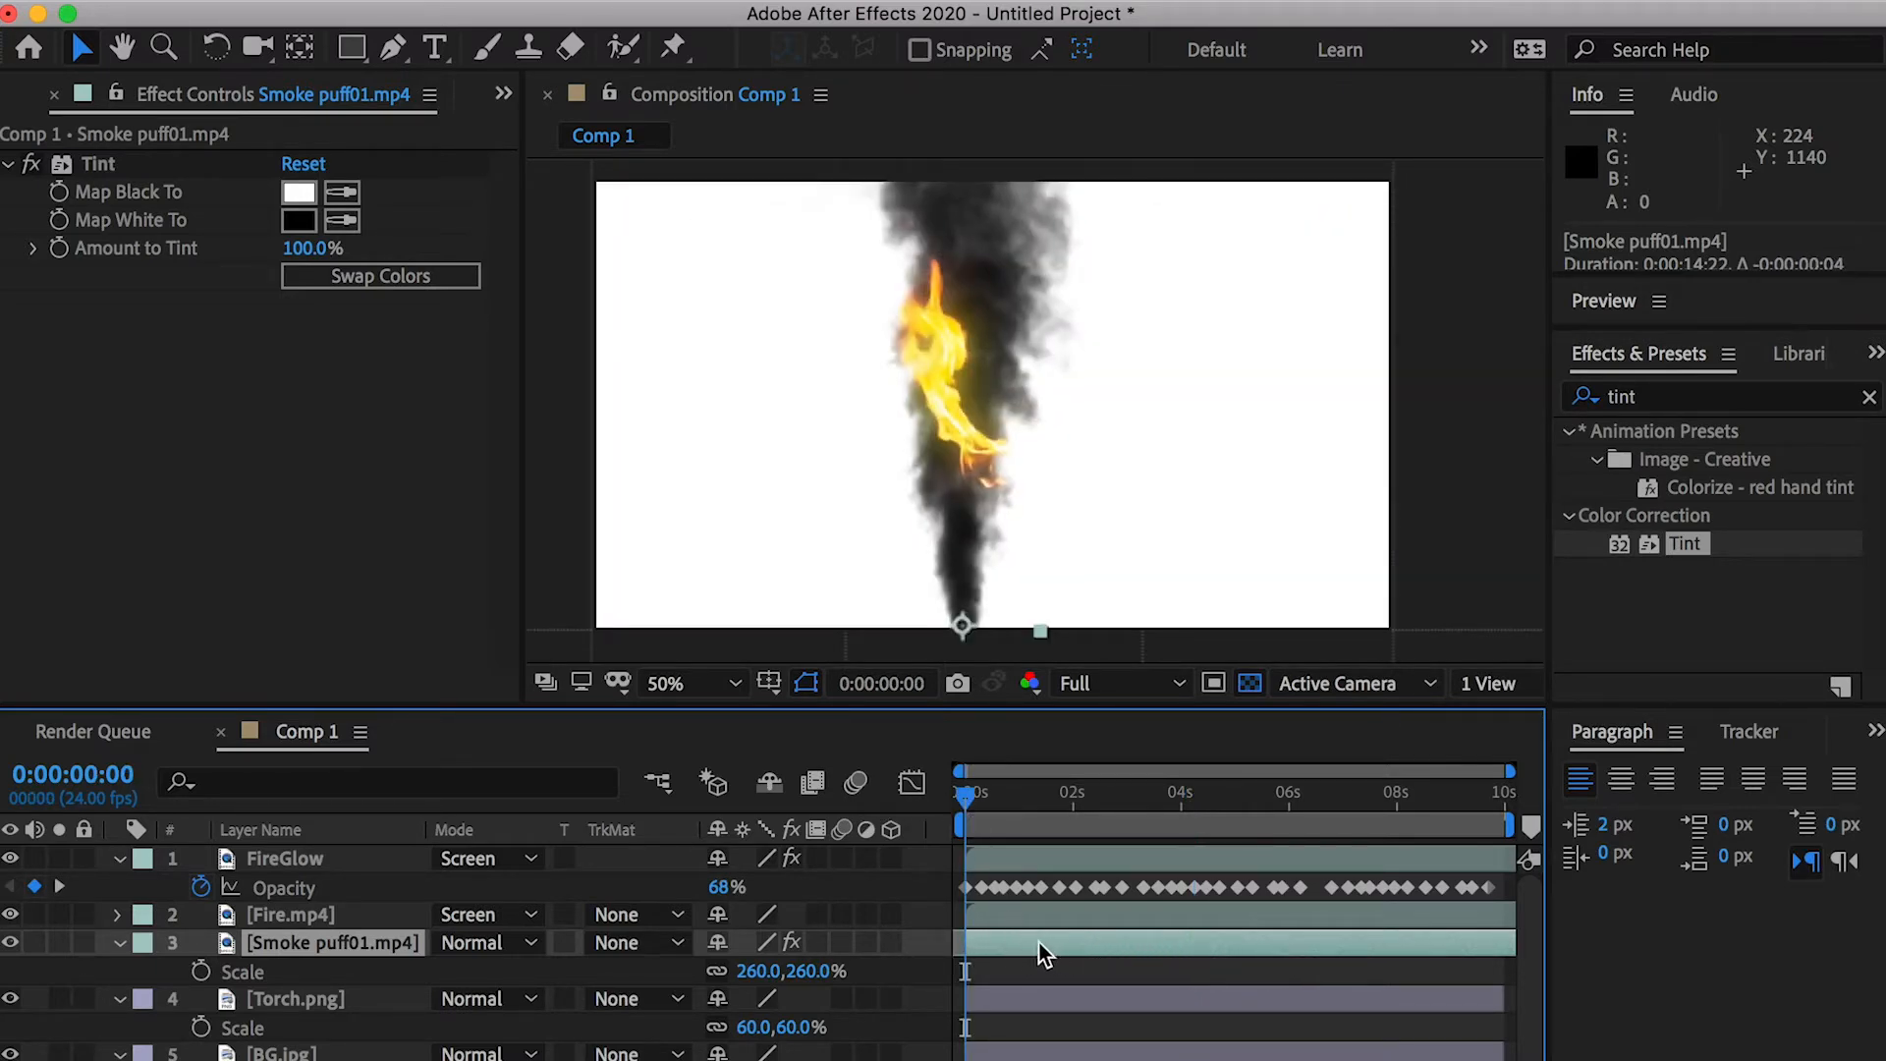
Set the smoke layer's blending mode to Multiply and move the smoke's base up onto the torch handle
{"action": "left_click", "coordinate": [481, 941]}
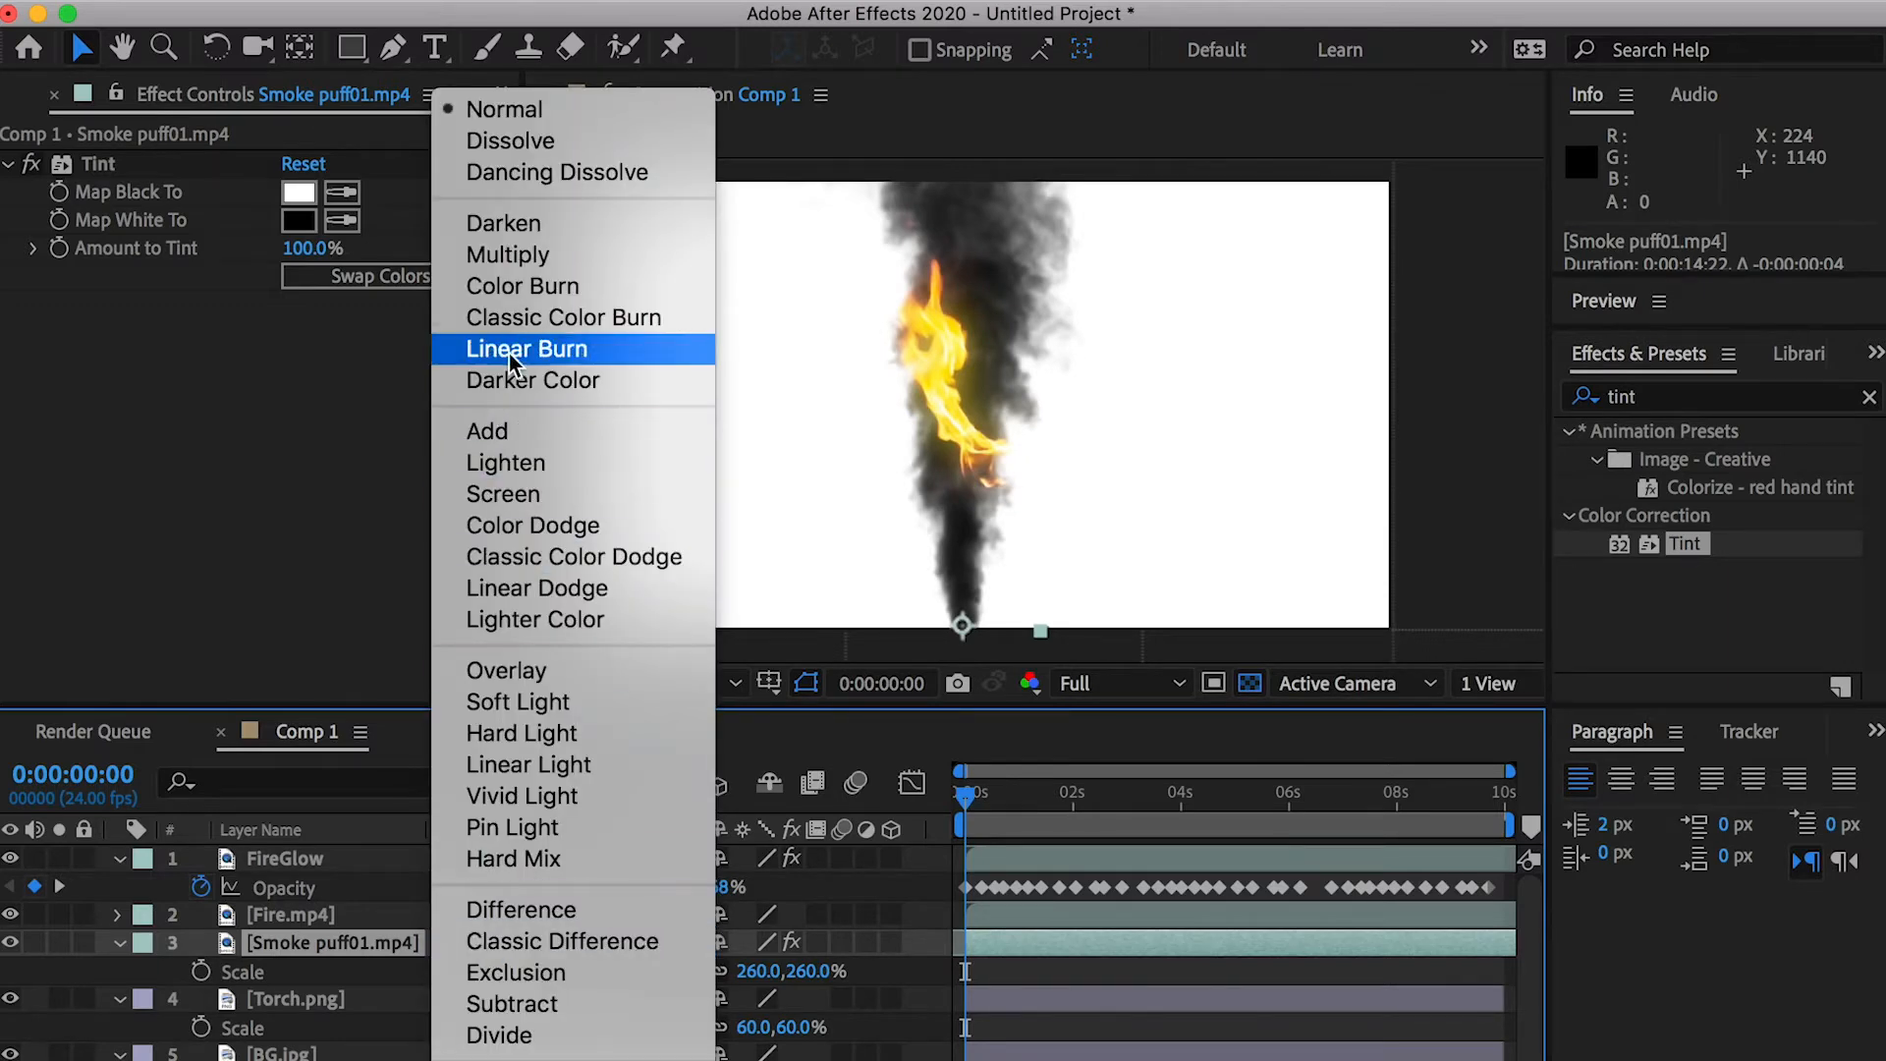
{"action": "left_click", "coordinate": [509, 254]}
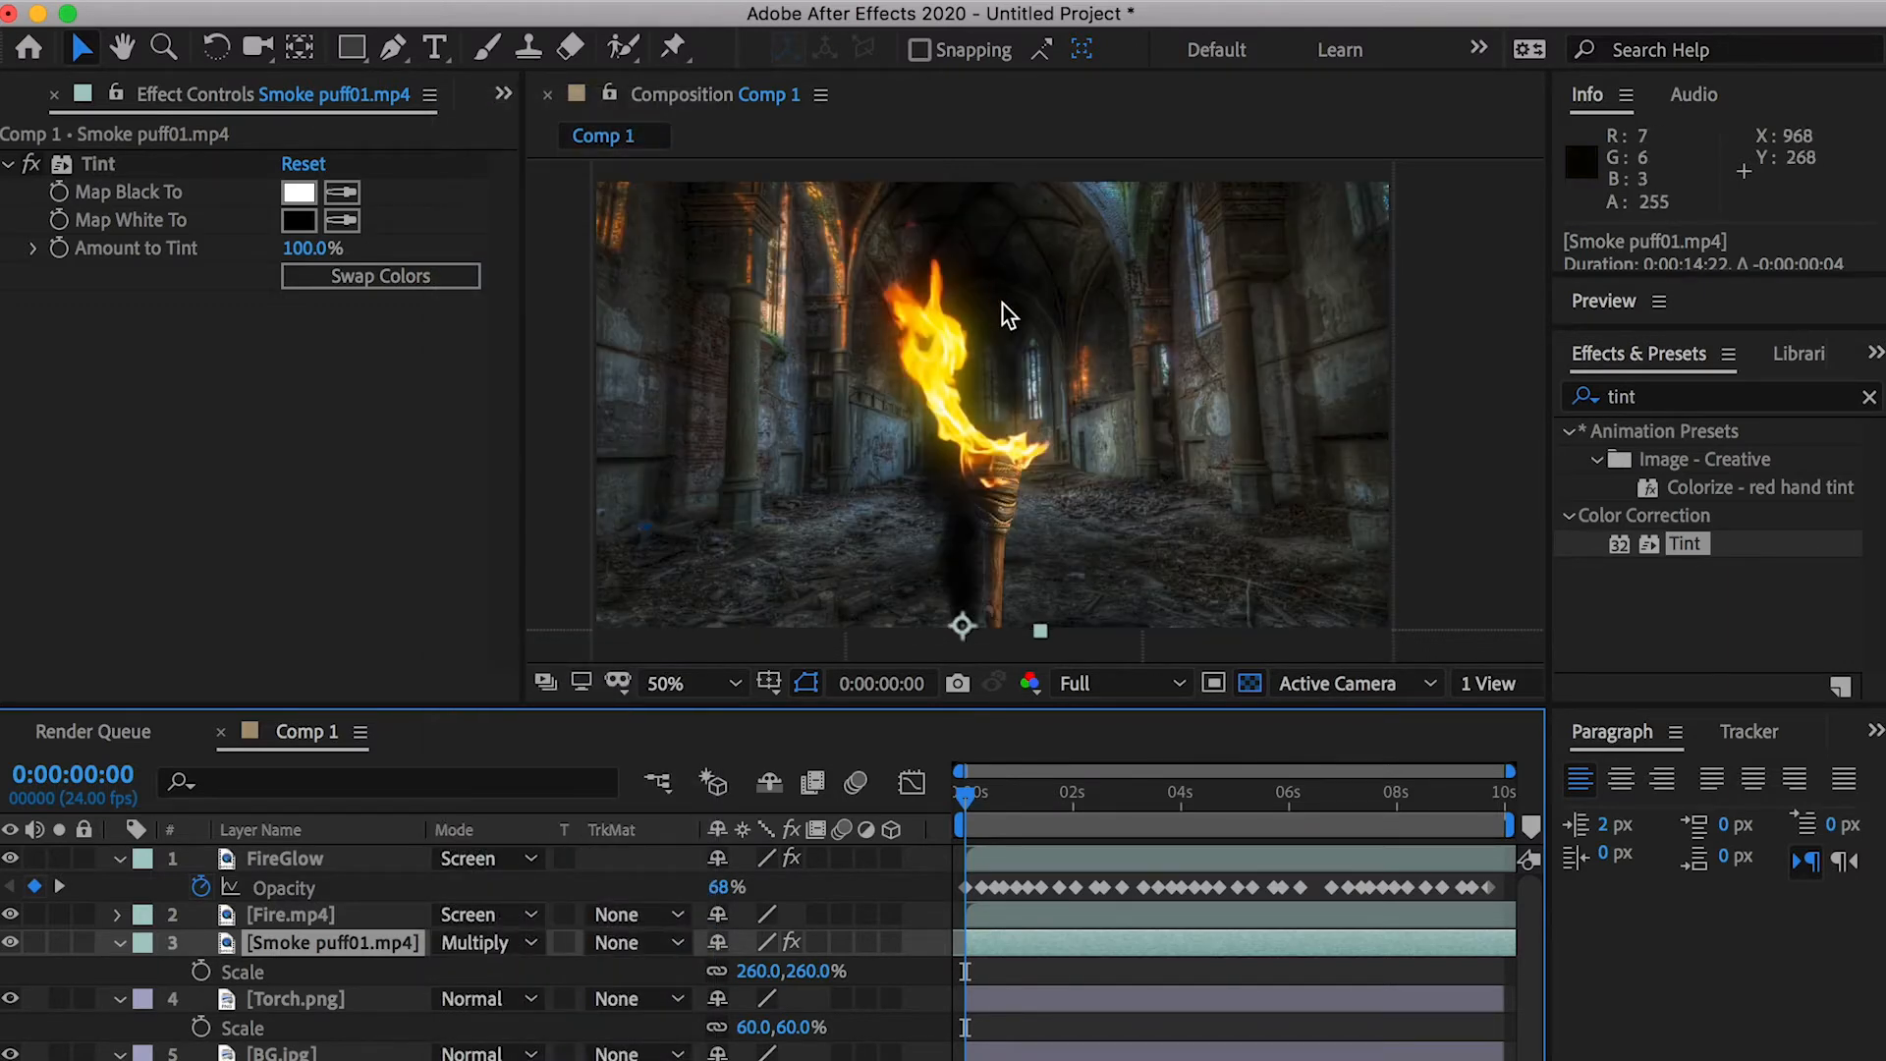
{"action": "left_click_drag", "start_coordinate": [984, 794], "coordinate": [1065, 796]}
{"action": "left_click_drag", "start_coordinate": [957, 613], "coordinate": [973, 549]}
{"action": "left_click", "coordinate": [358, 946]}
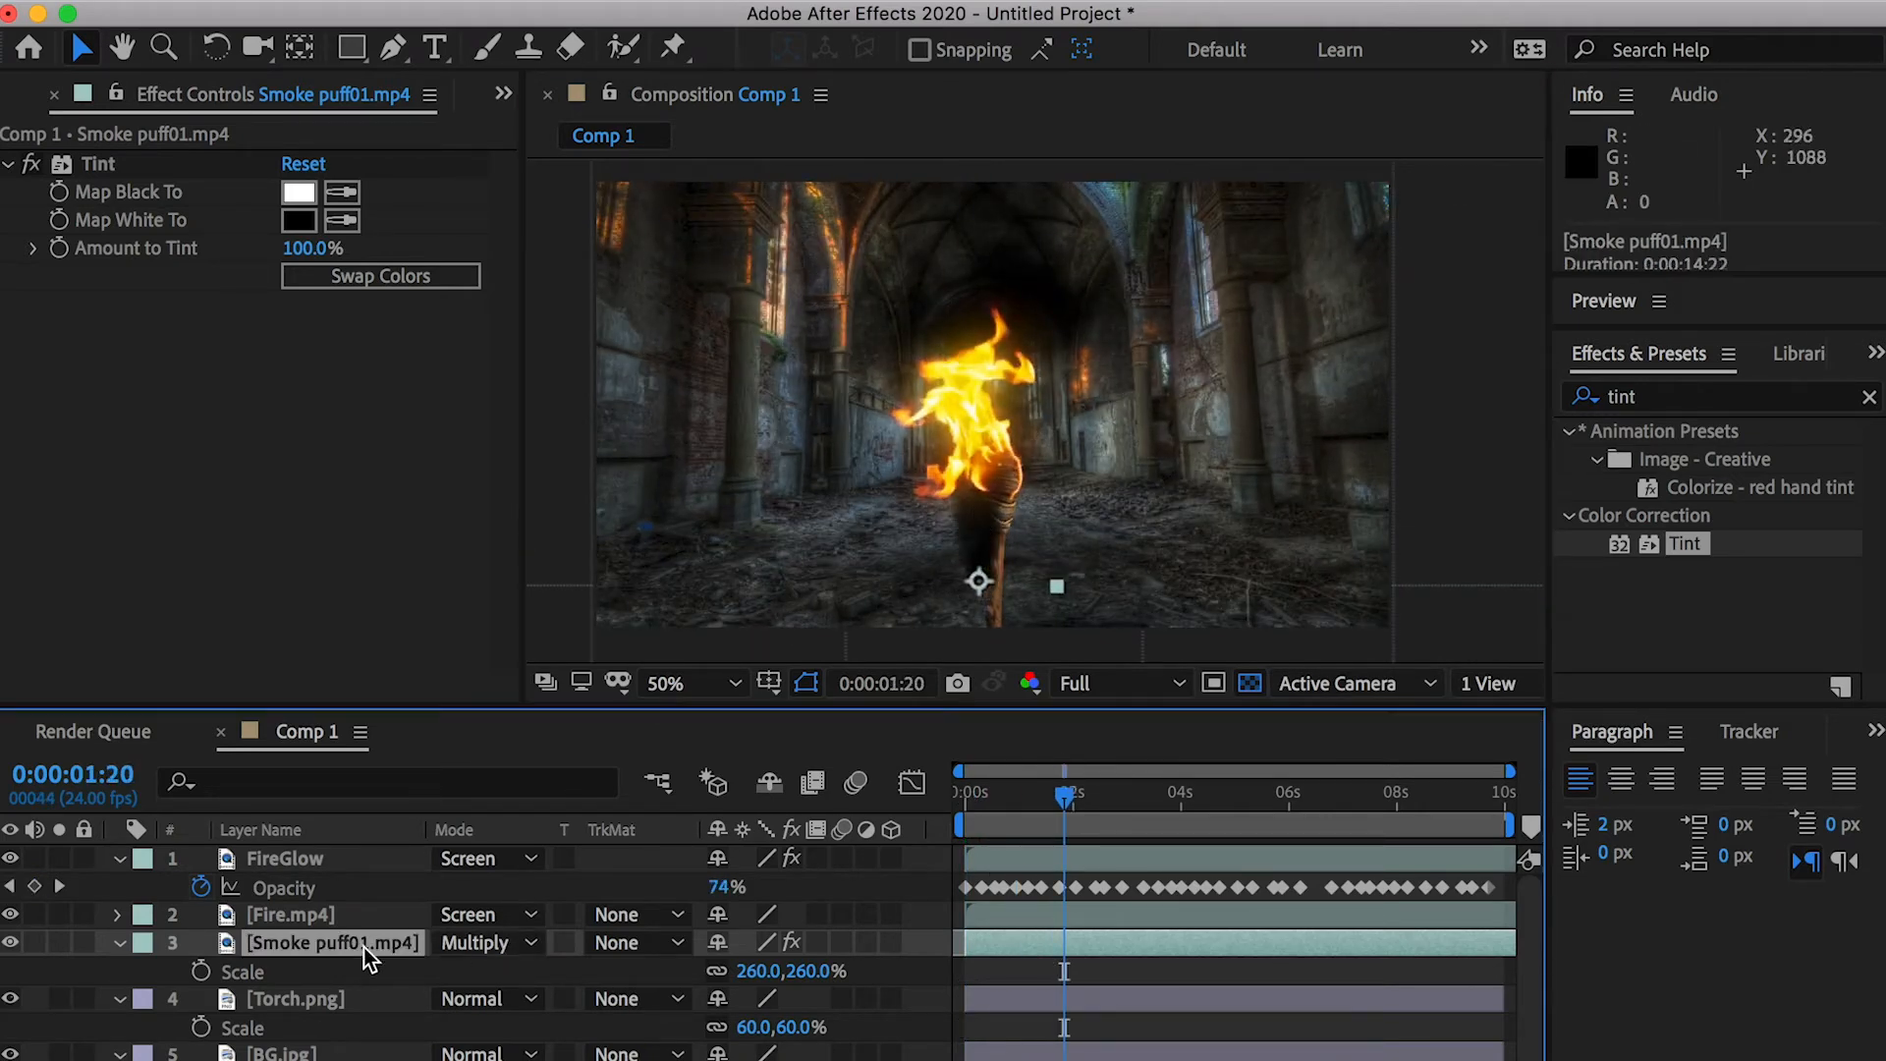
Draw a closed curved Pen tool mask on the smoke layer, passing below the torch head and enclosing the smoke above it
{"action": "left_click", "coordinate": [393, 47]}
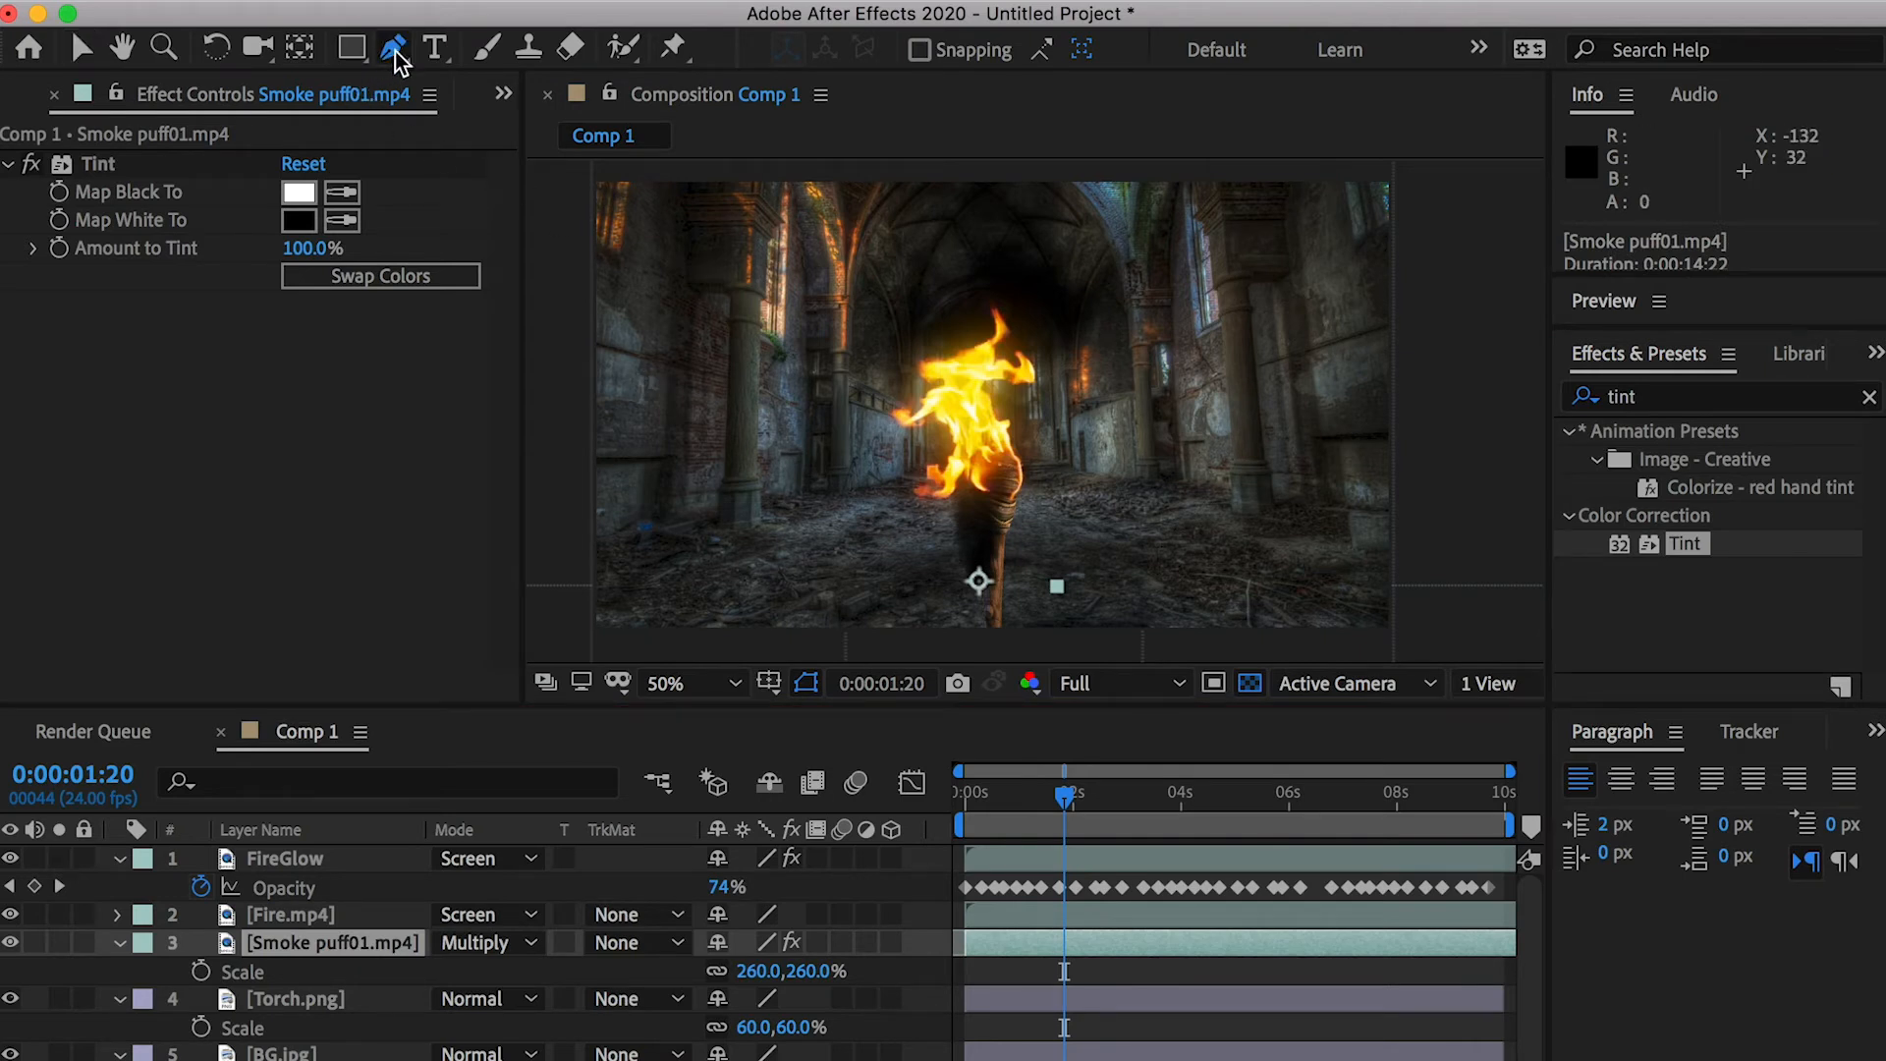
{"action": "left_click", "coordinate": [685, 341]}
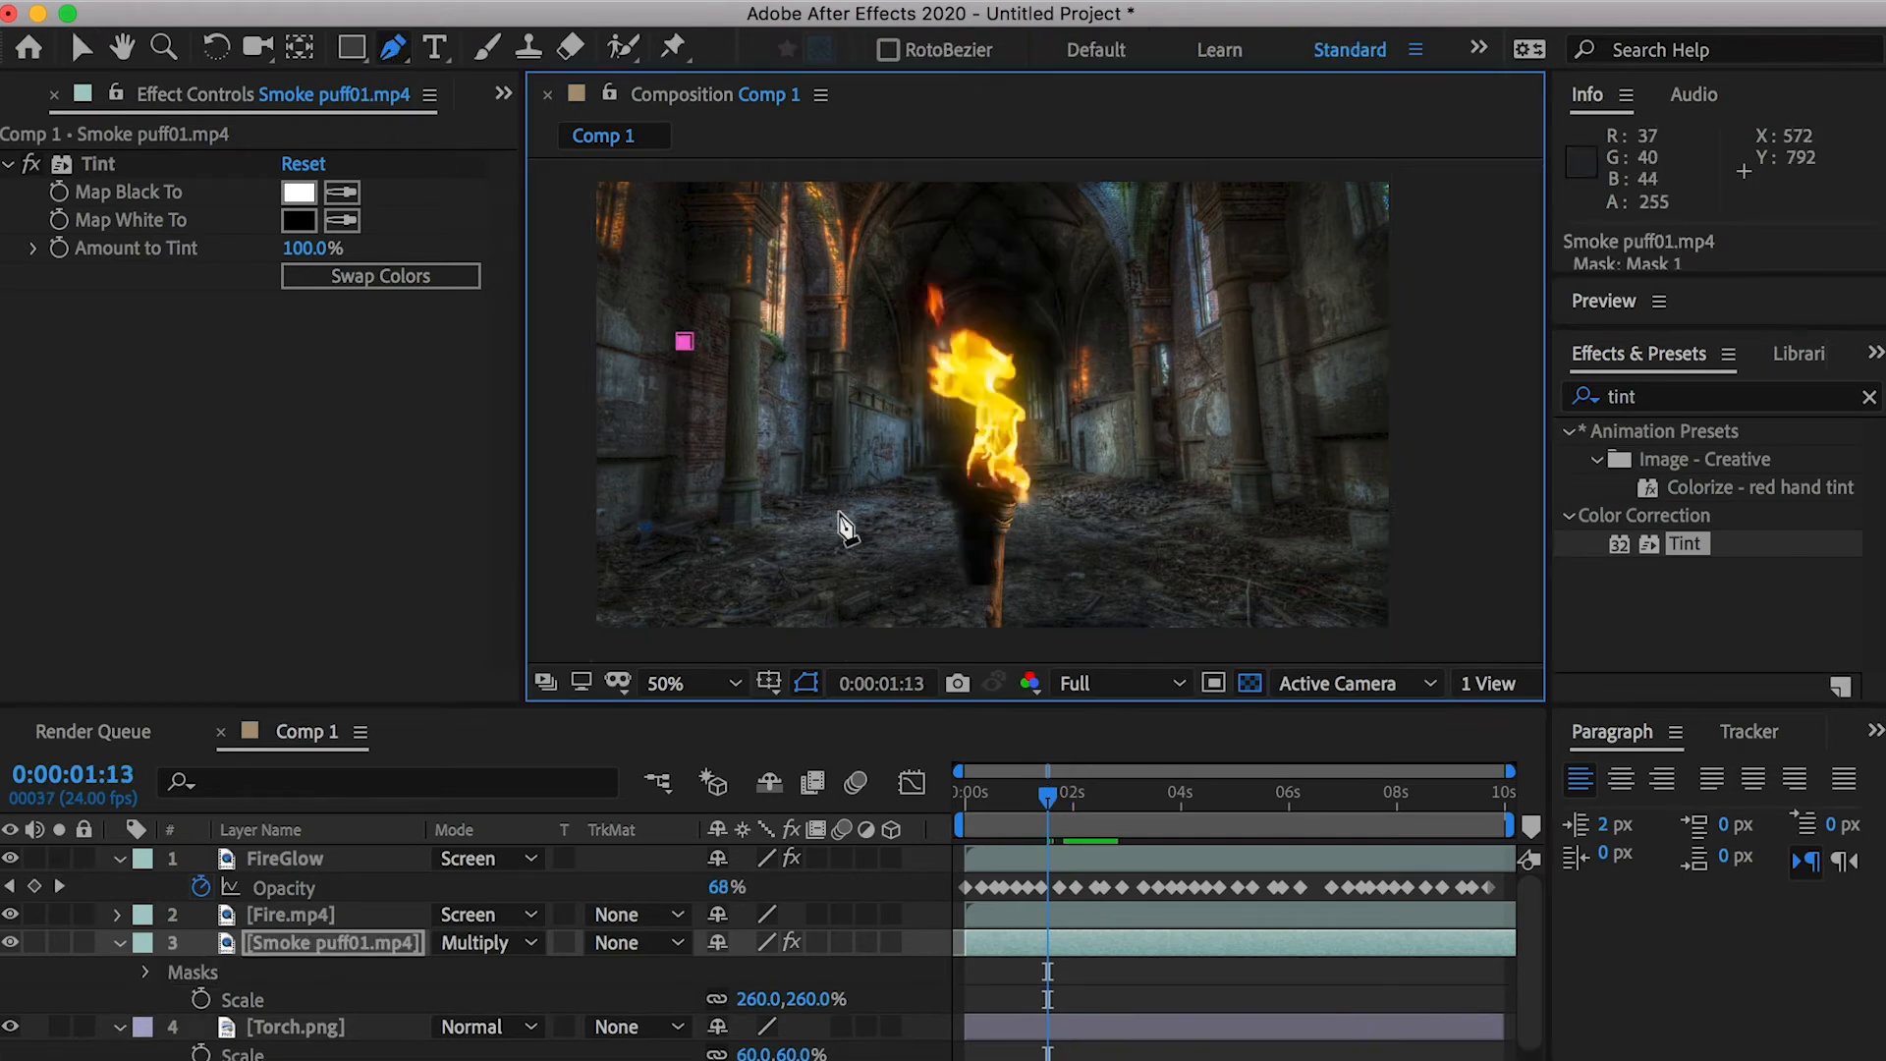
{"action": "left_click_drag", "start_coordinate": [822, 493], "coordinate": [868, 523]}
{"action": "mouse_move", "coordinate": [994, 534]}
{"action": "left_mouse_down"}
{"action": "mouse_move", "coordinate": [1027, 528]}
{"action": "mouse_move", "coordinate": [987, 544]}
{"action": "left_mouse_up"}
{"action": "key", "text": "super+z"}
{"action": "left_click_drag", "start_coordinate": [1157, 436], "coordinate": [1131, 459]}
{"action": "left_click_drag", "start_coordinate": [1312, 264], "coordinate": [1343, 223]}
{"action": "key", "text": "comma"}
{"action": "left_click", "coordinate": [1260, 188]}
{"action": "key", "text": "comma"}
{"action": "left_click", "coordinate": [1170, 175]}
{"action": "left_click", "coordinate": [840, 167]}
{"action": "left_click", "coordinate": [878, 291]}
{"action": "left_click", "coordinate": [946, 392]}
Set the Mask Feather of the smoke layer's mask to 200 pixels
{"action": "key", "text": "period"}
{"action": "key", "text": "period"}
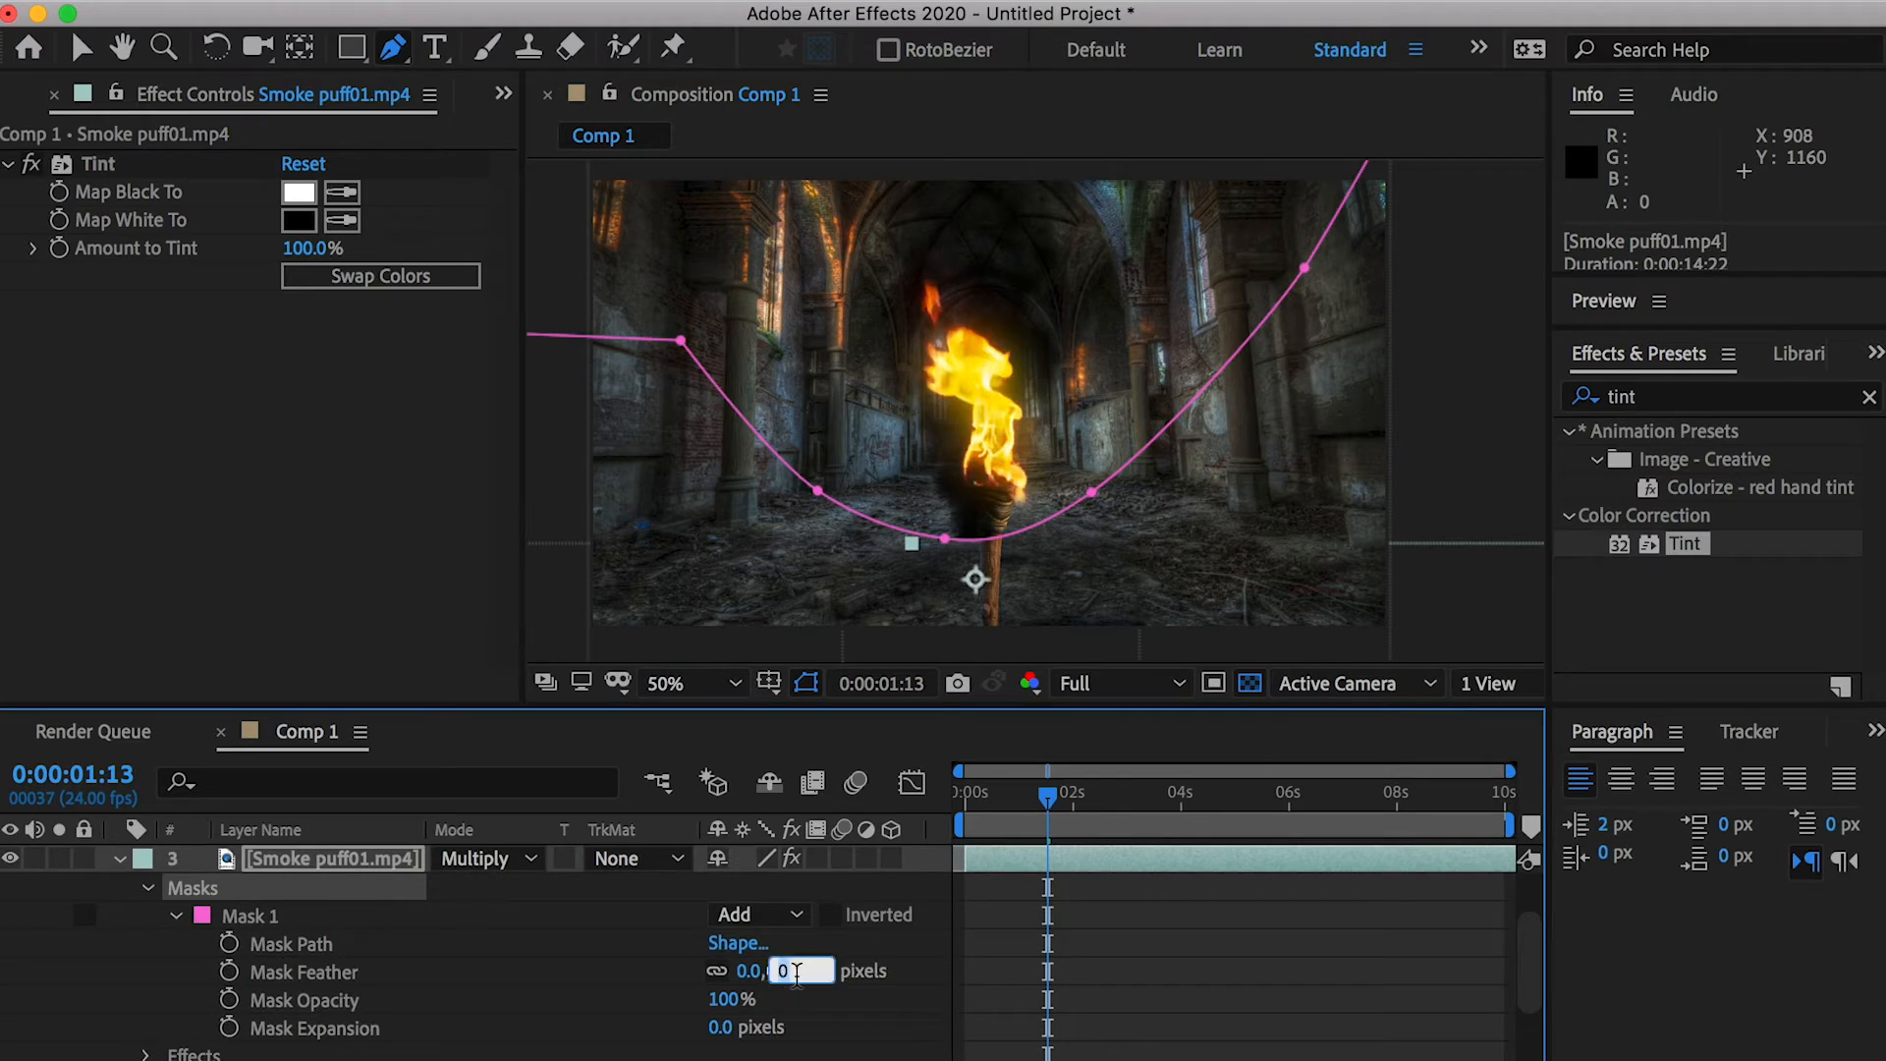
{"action": "type", "text": "210"}
{"action": "key", "text": "Return"}
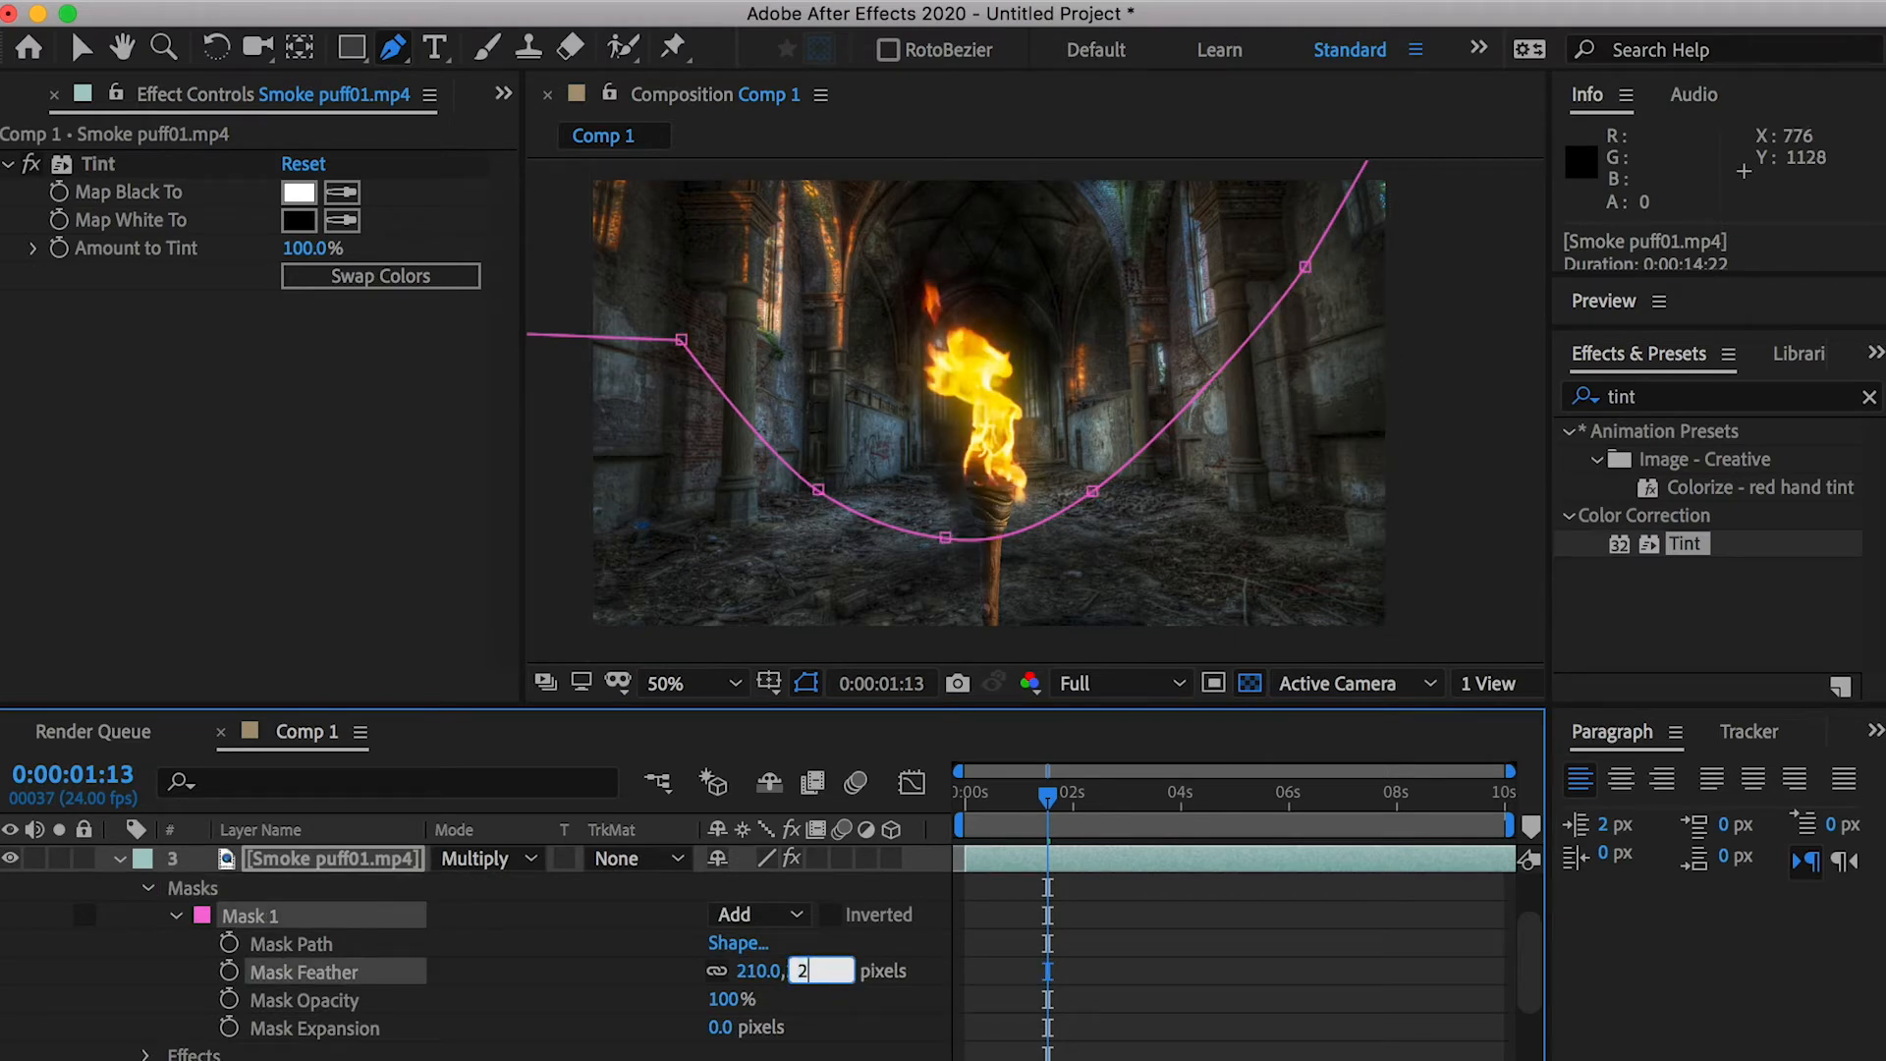
{"action": "left_click", "coordinate": [1101, 975]}
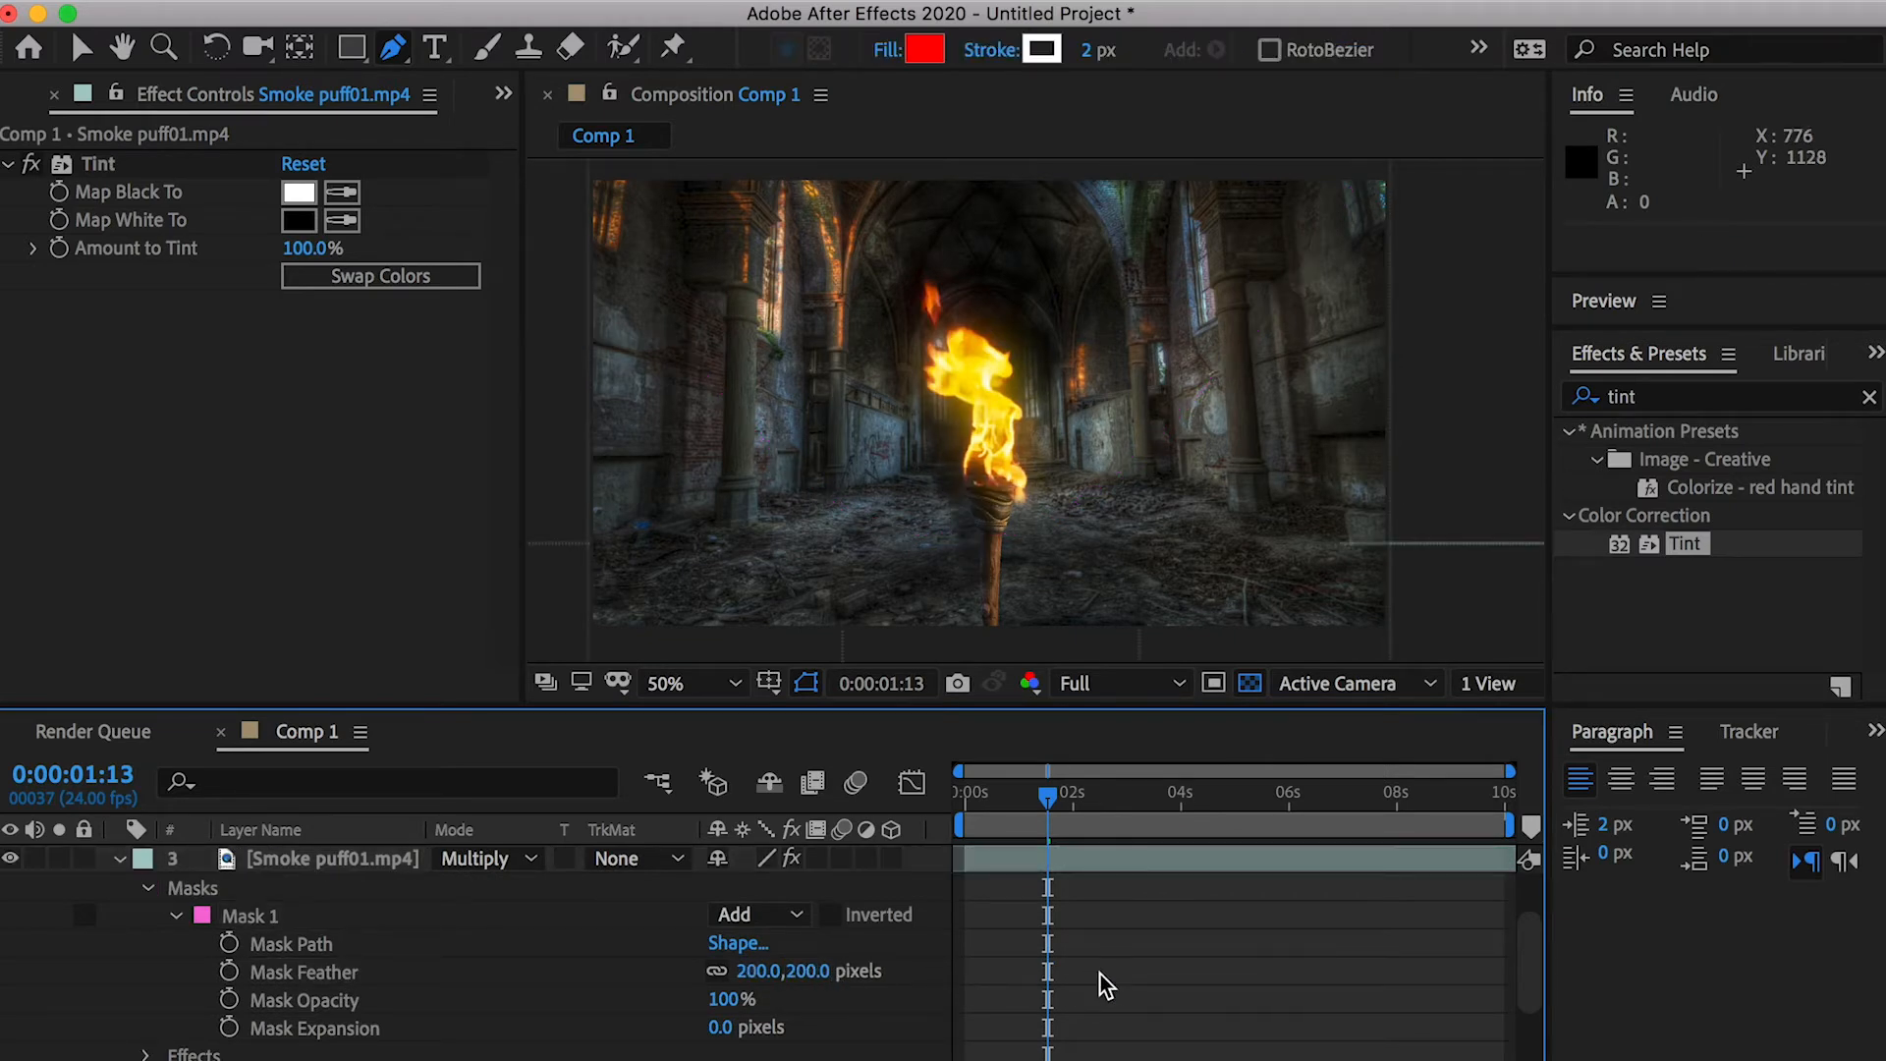
Move the masked smoke layer up so the smoke rises from the torch head, and preview the result
{"action": "mouse_move", "coordinate": [1060, 794]}
{"action": "left_mouse_down"}
{"action": "mouse_move", "coordinate": [1023, 794]}
{"action": "mouse_move", "coordinate": [1083, 794]}
{"action": "left_mouse_up"}
{"action": "left_click", "coordinate": [1052, 858]}
{"action": "key", "text": "v"}
{"action": "mouse_move", "coordinate": [975, 434]}
{"action": "left_mouse_down"}
{"action": "mouse_move", "coordinate": [1006, 422]}
{"action": "mouse_move", "coordinate": [992, 388]}
{"action": "mouse_move", "coordinate": [995, 433]}
{"action": "left_mouse_up"}
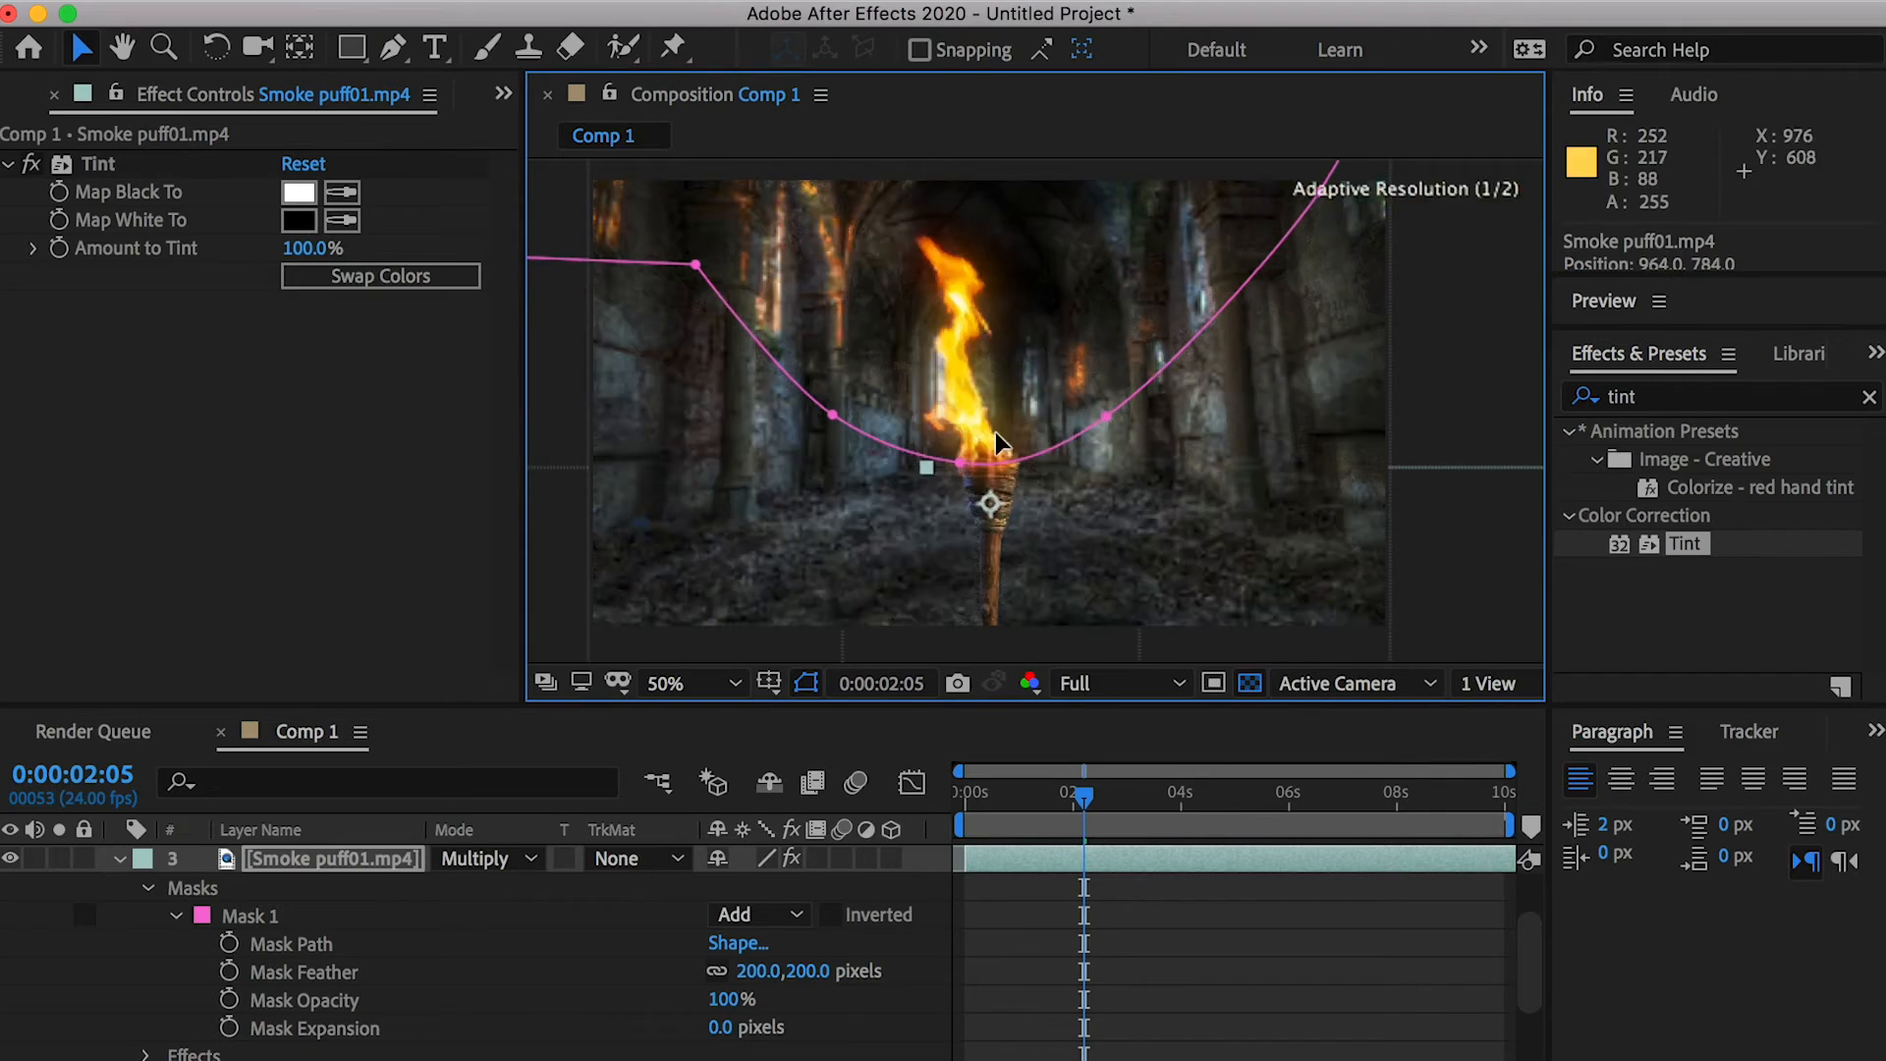
{"action": "scroll", "coordinate": [1022, 462], "scroll_direction": "down", "scroll_amount": 2}
{"action": "key", "text": "space"}
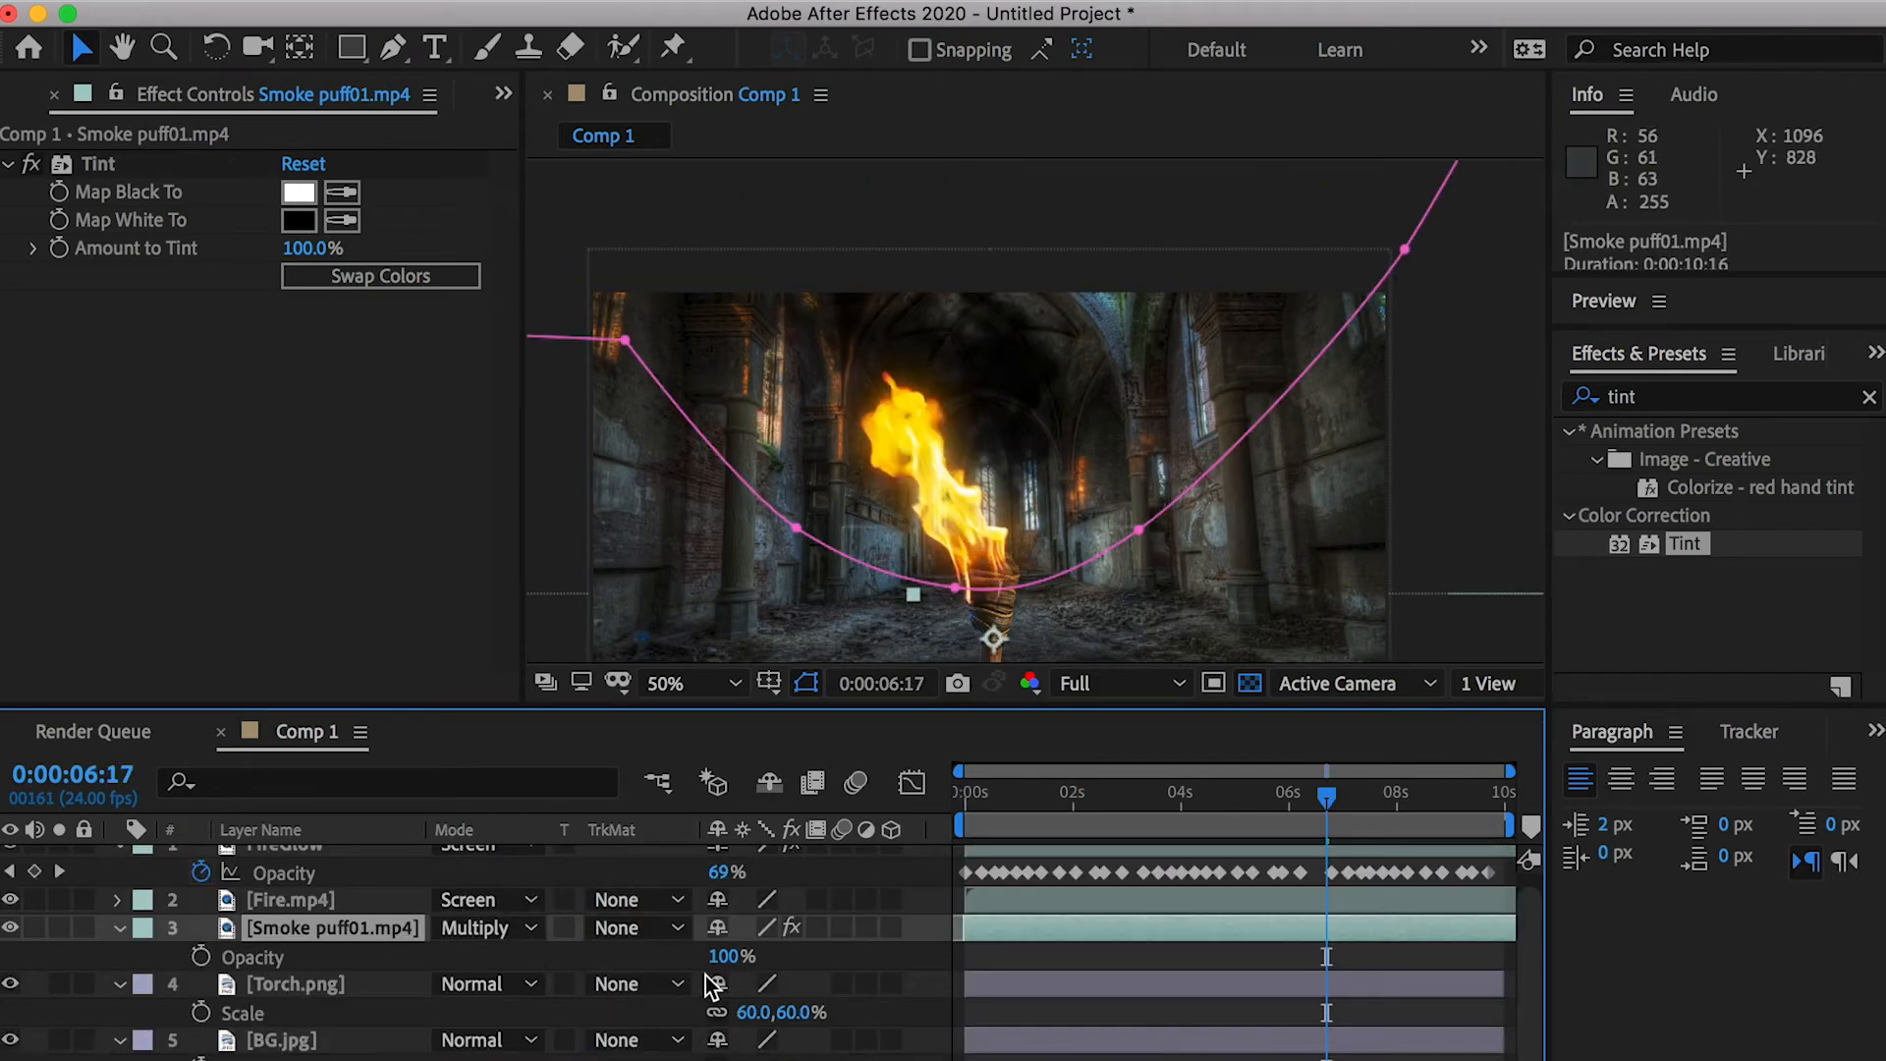
Set the Smoke puff01 layer's opacity to 70% and preview the composition from near its start
{"action": "left_click_drag", "start_coordinate": [725, 956], "coordinate": [667, 950]}
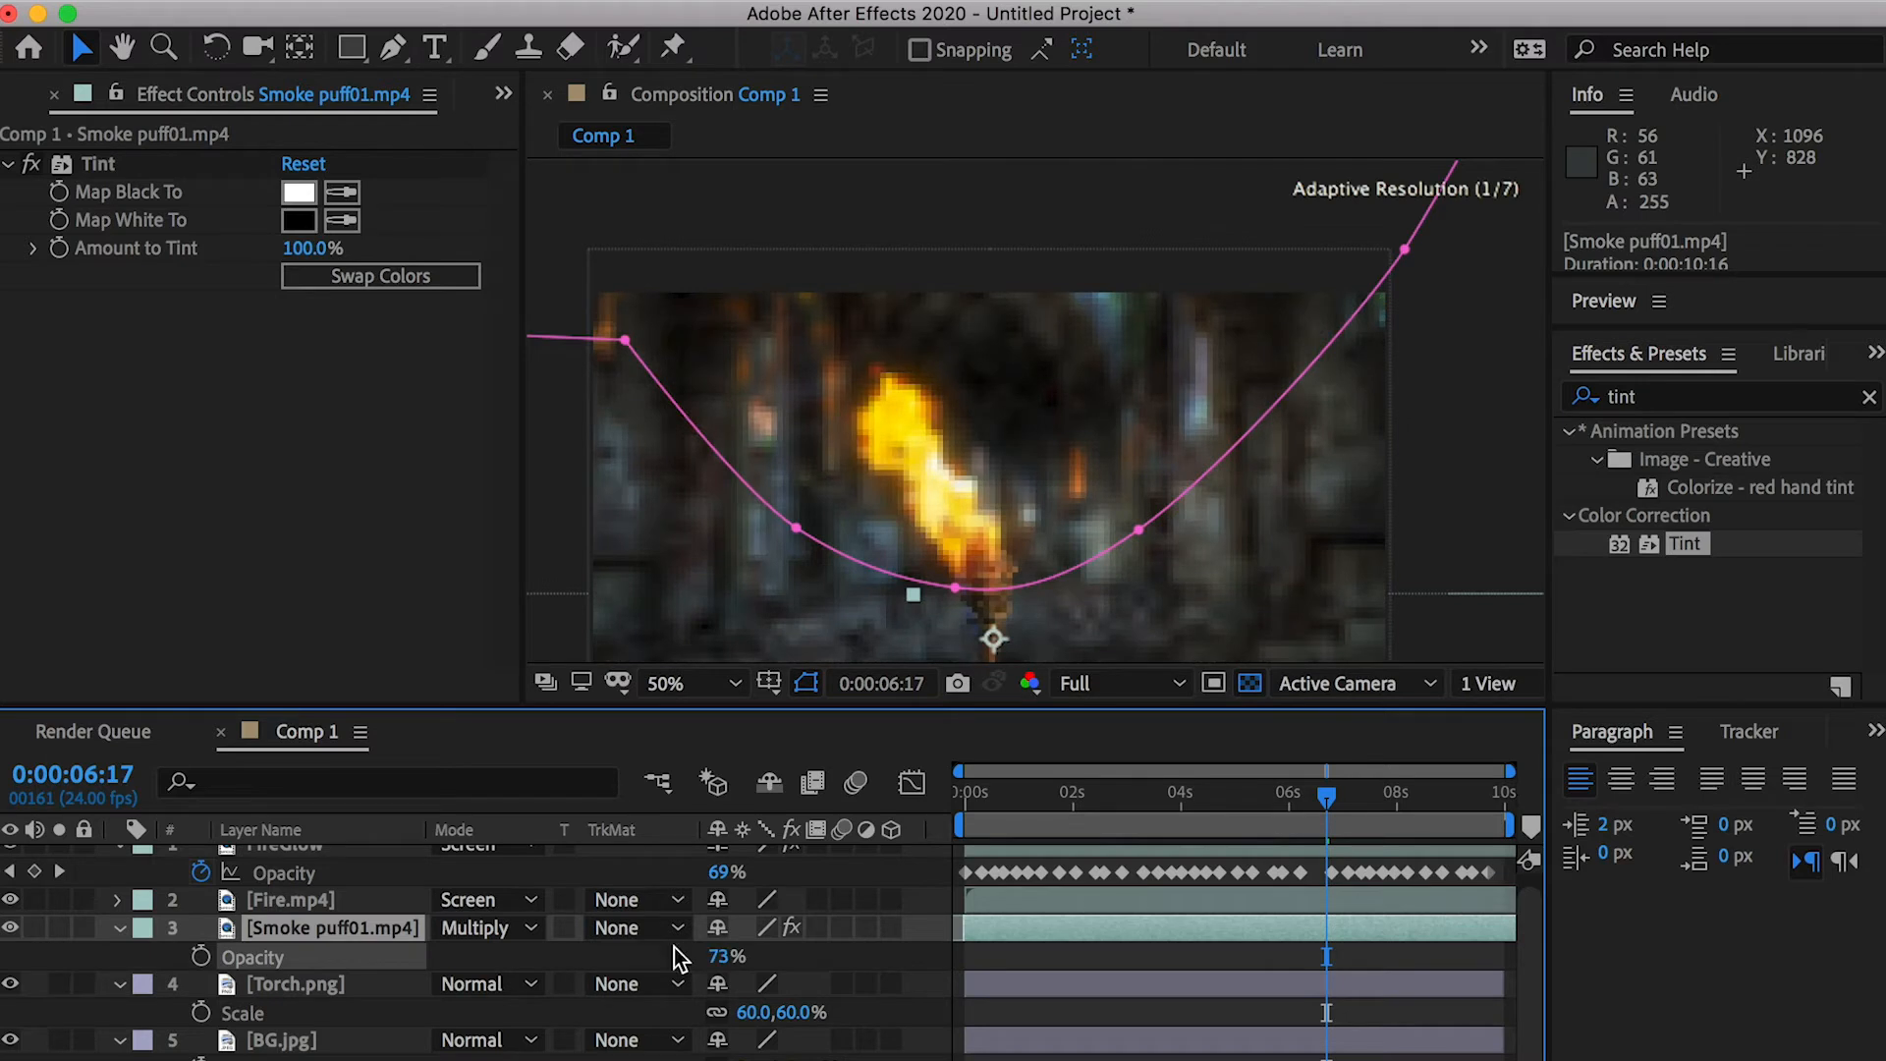
{"action": "left_click", "coordinate": [725, 956]}
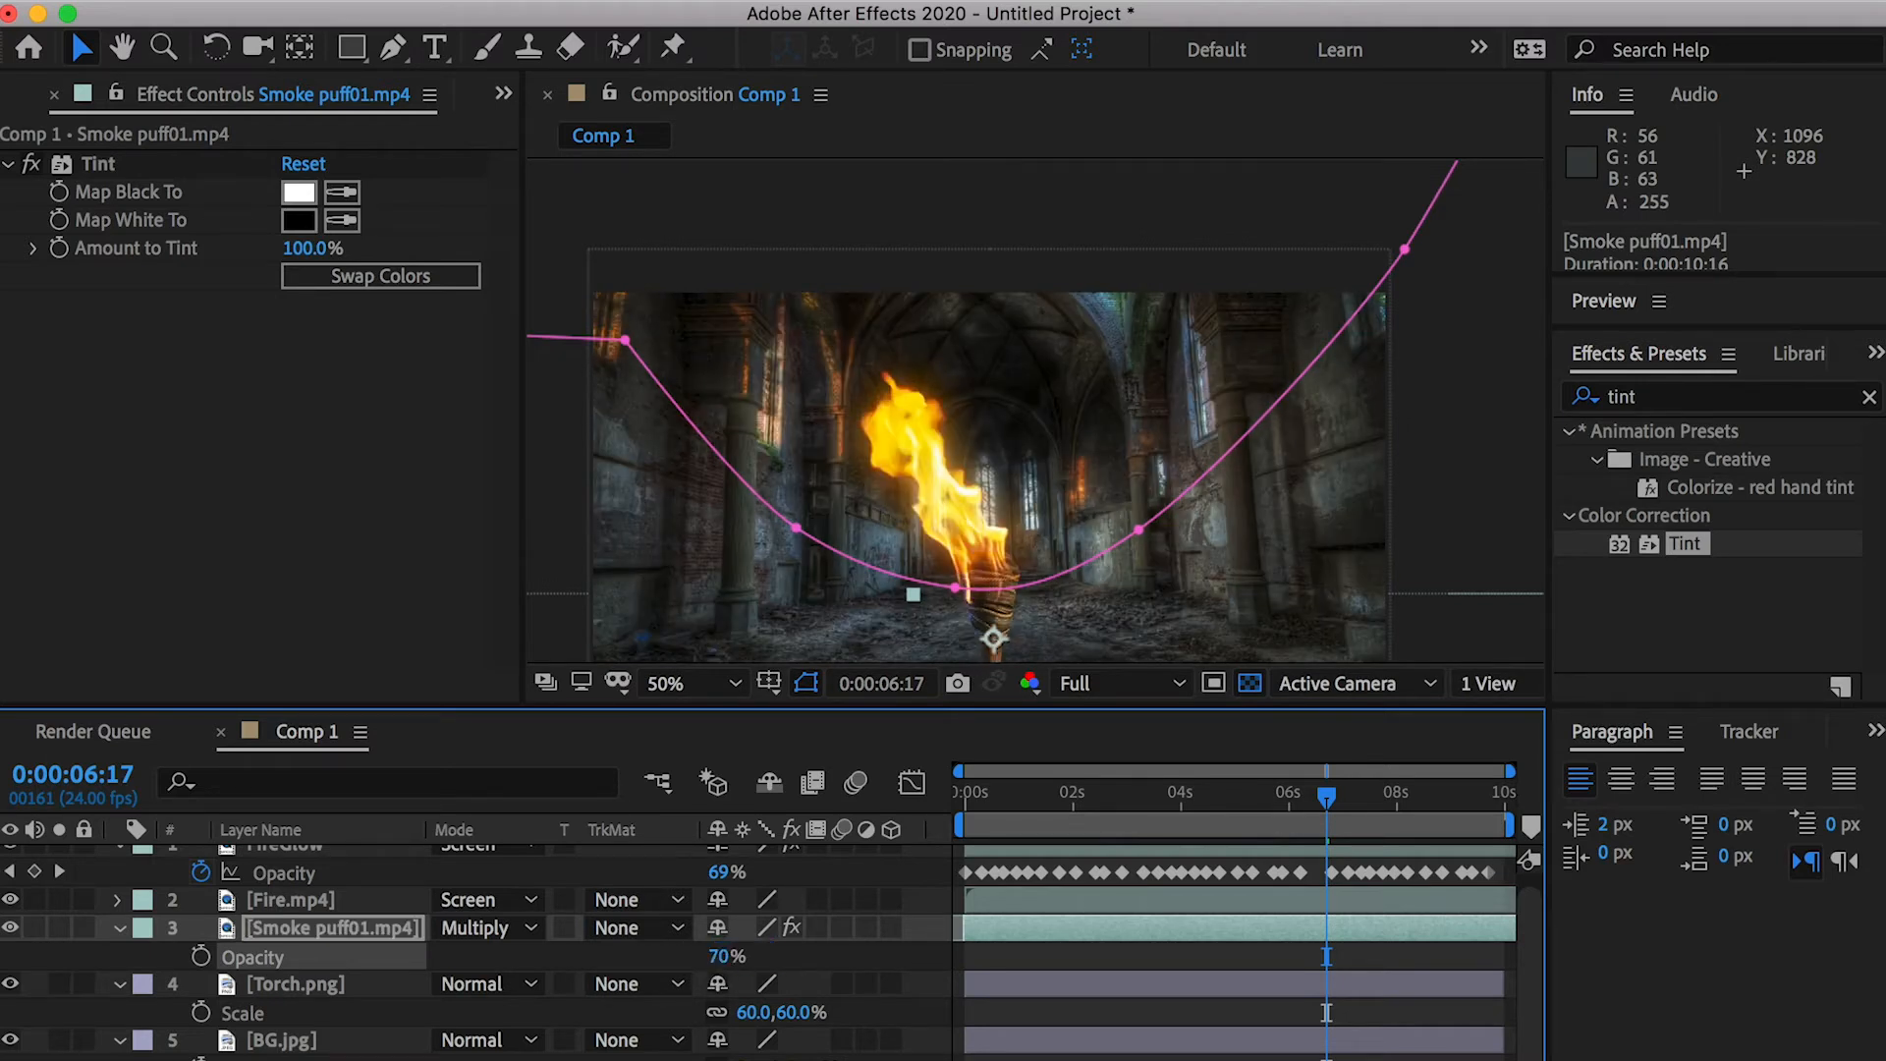
{"action": "key", "text": "space"}
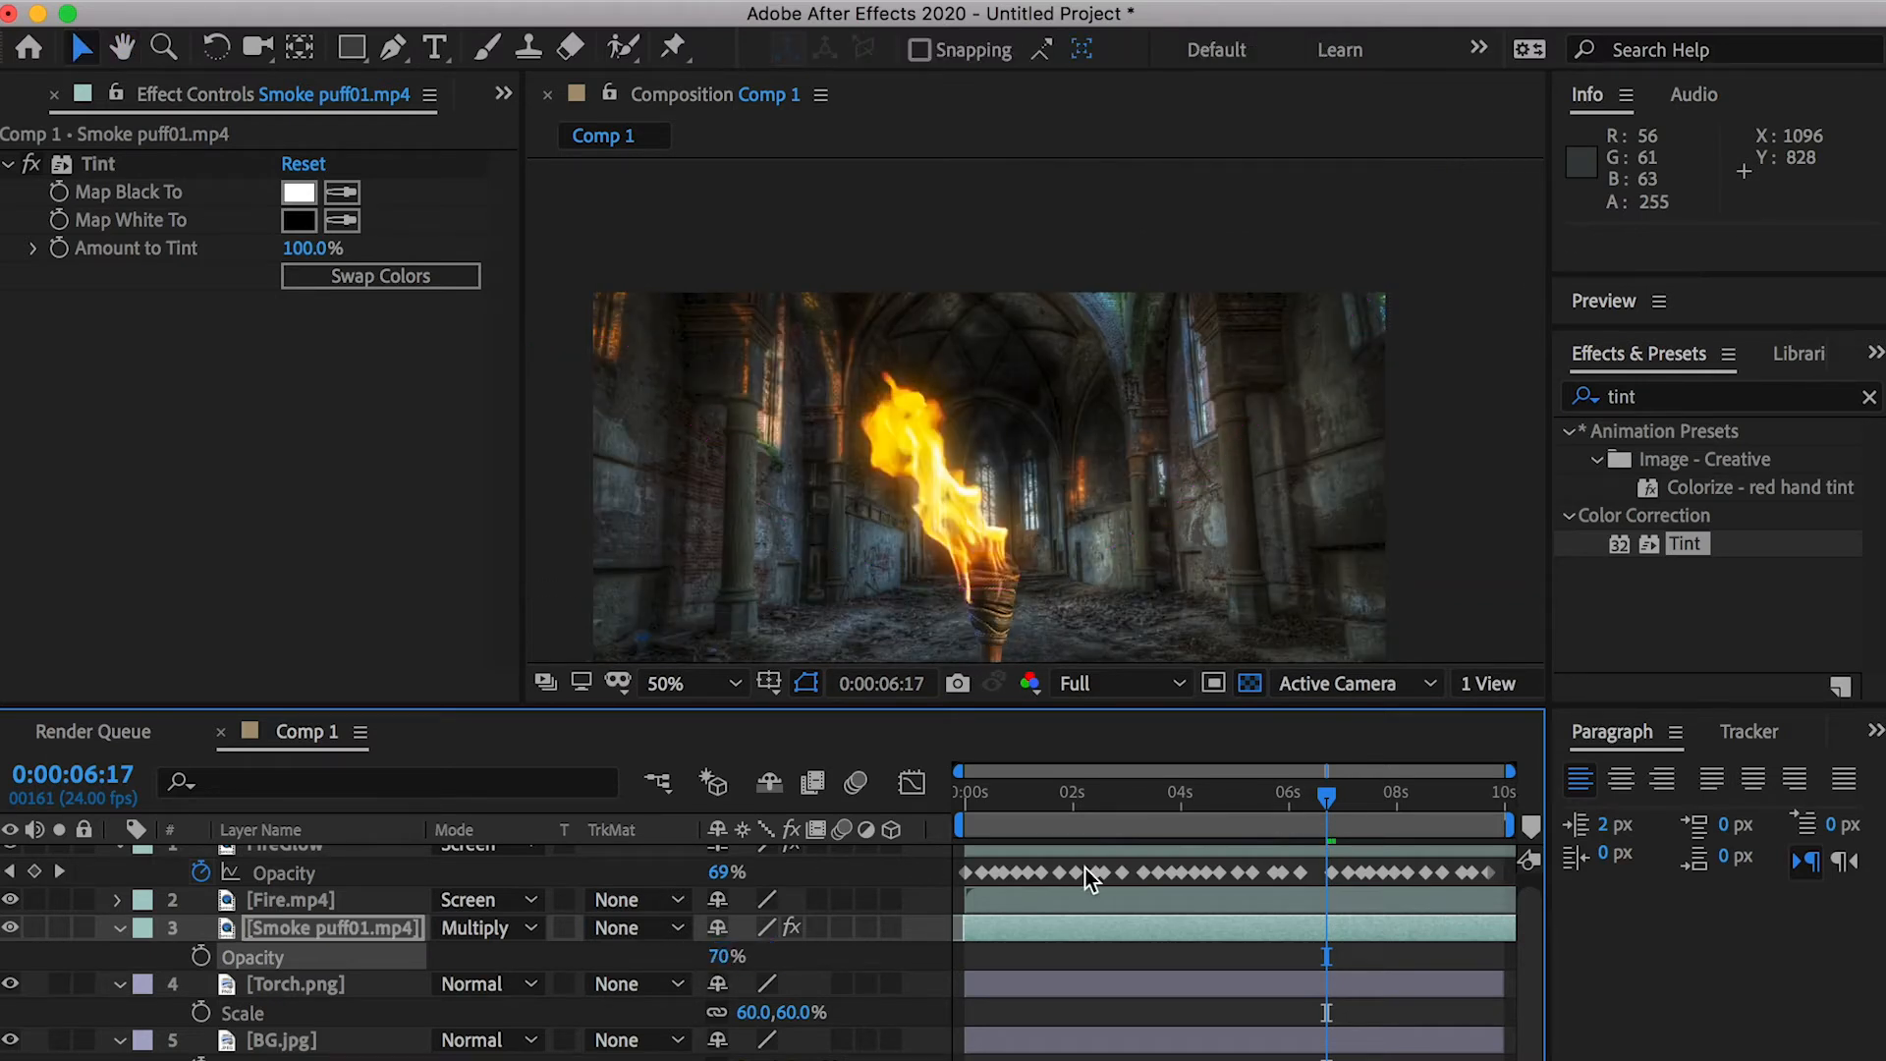
{"action": "left_click_drag", "start_coordinate": [1161, 798], "coordinate": [973, 800]}
{"action": "key", "text": "space"}
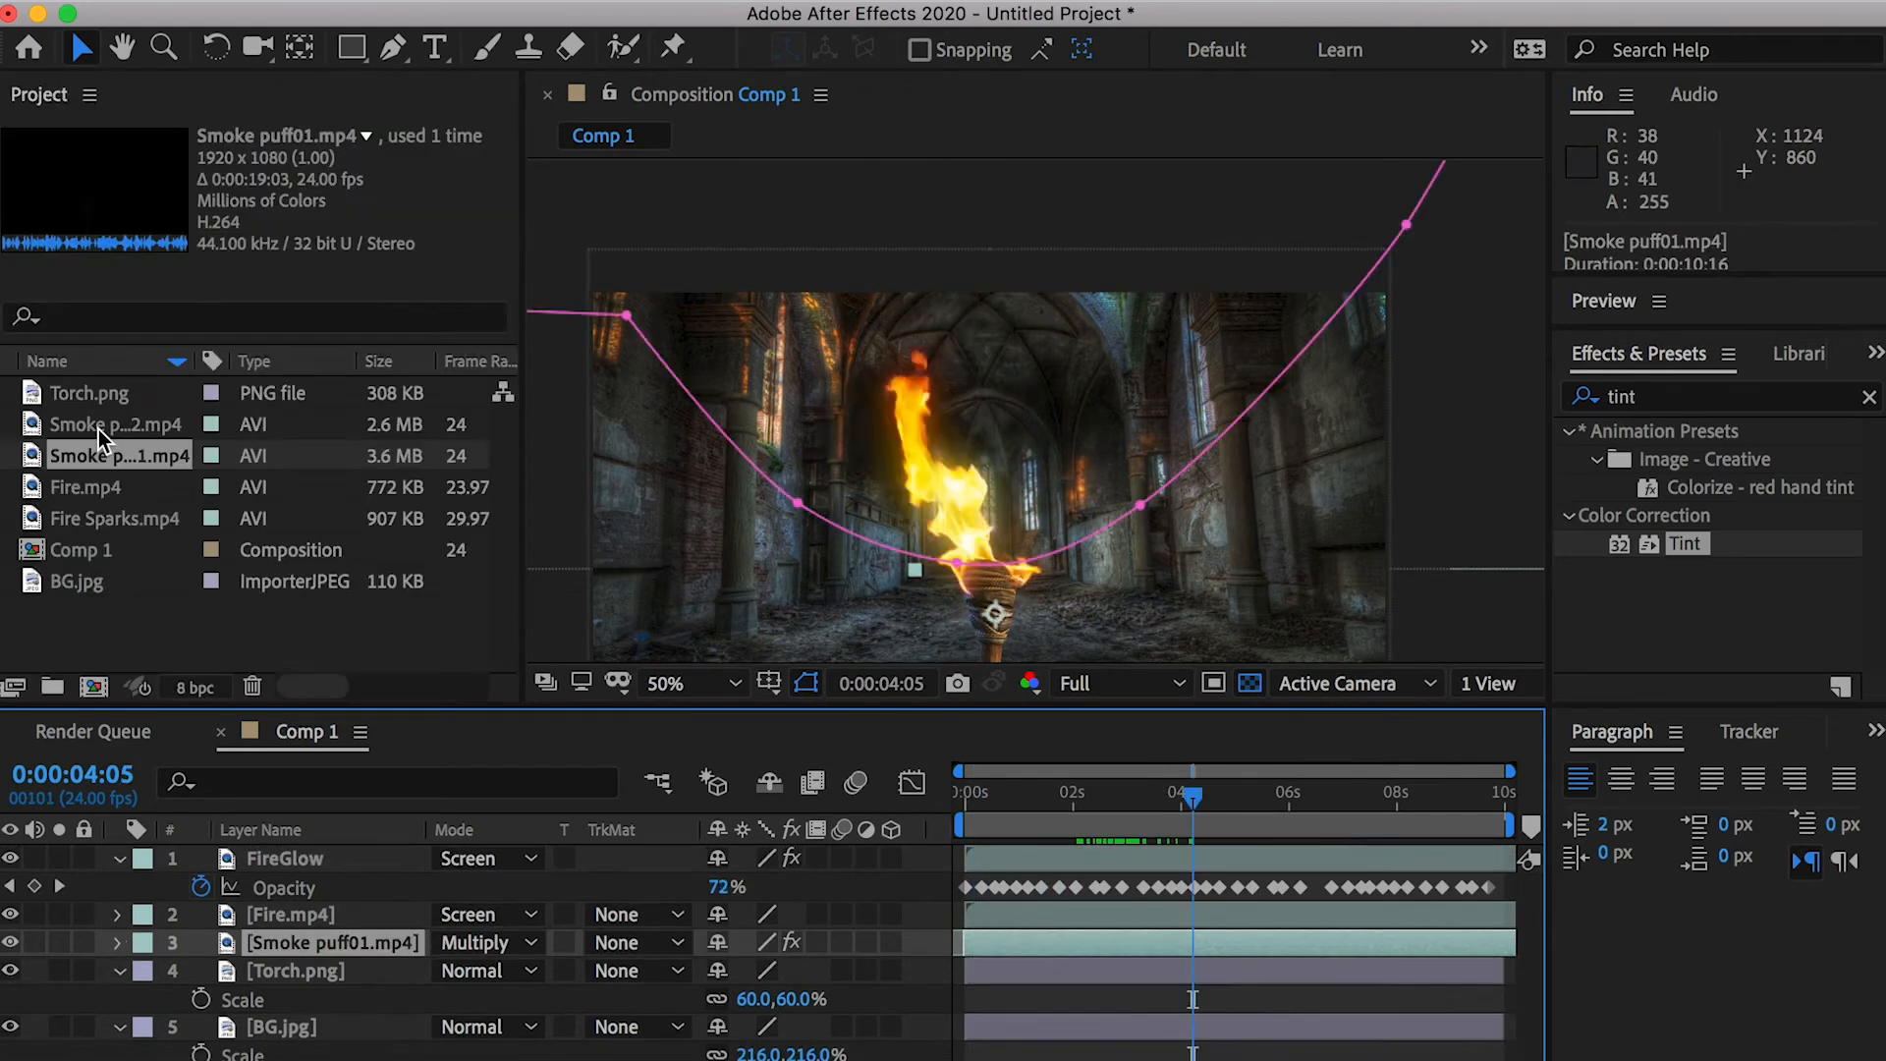
Add Smoke puff02.mp4 directly above the Smoke puff01 layer and copy the Tint effect from Smoke puff01 onto it
{"action": "left_click", "coordinate": [120, 424]}
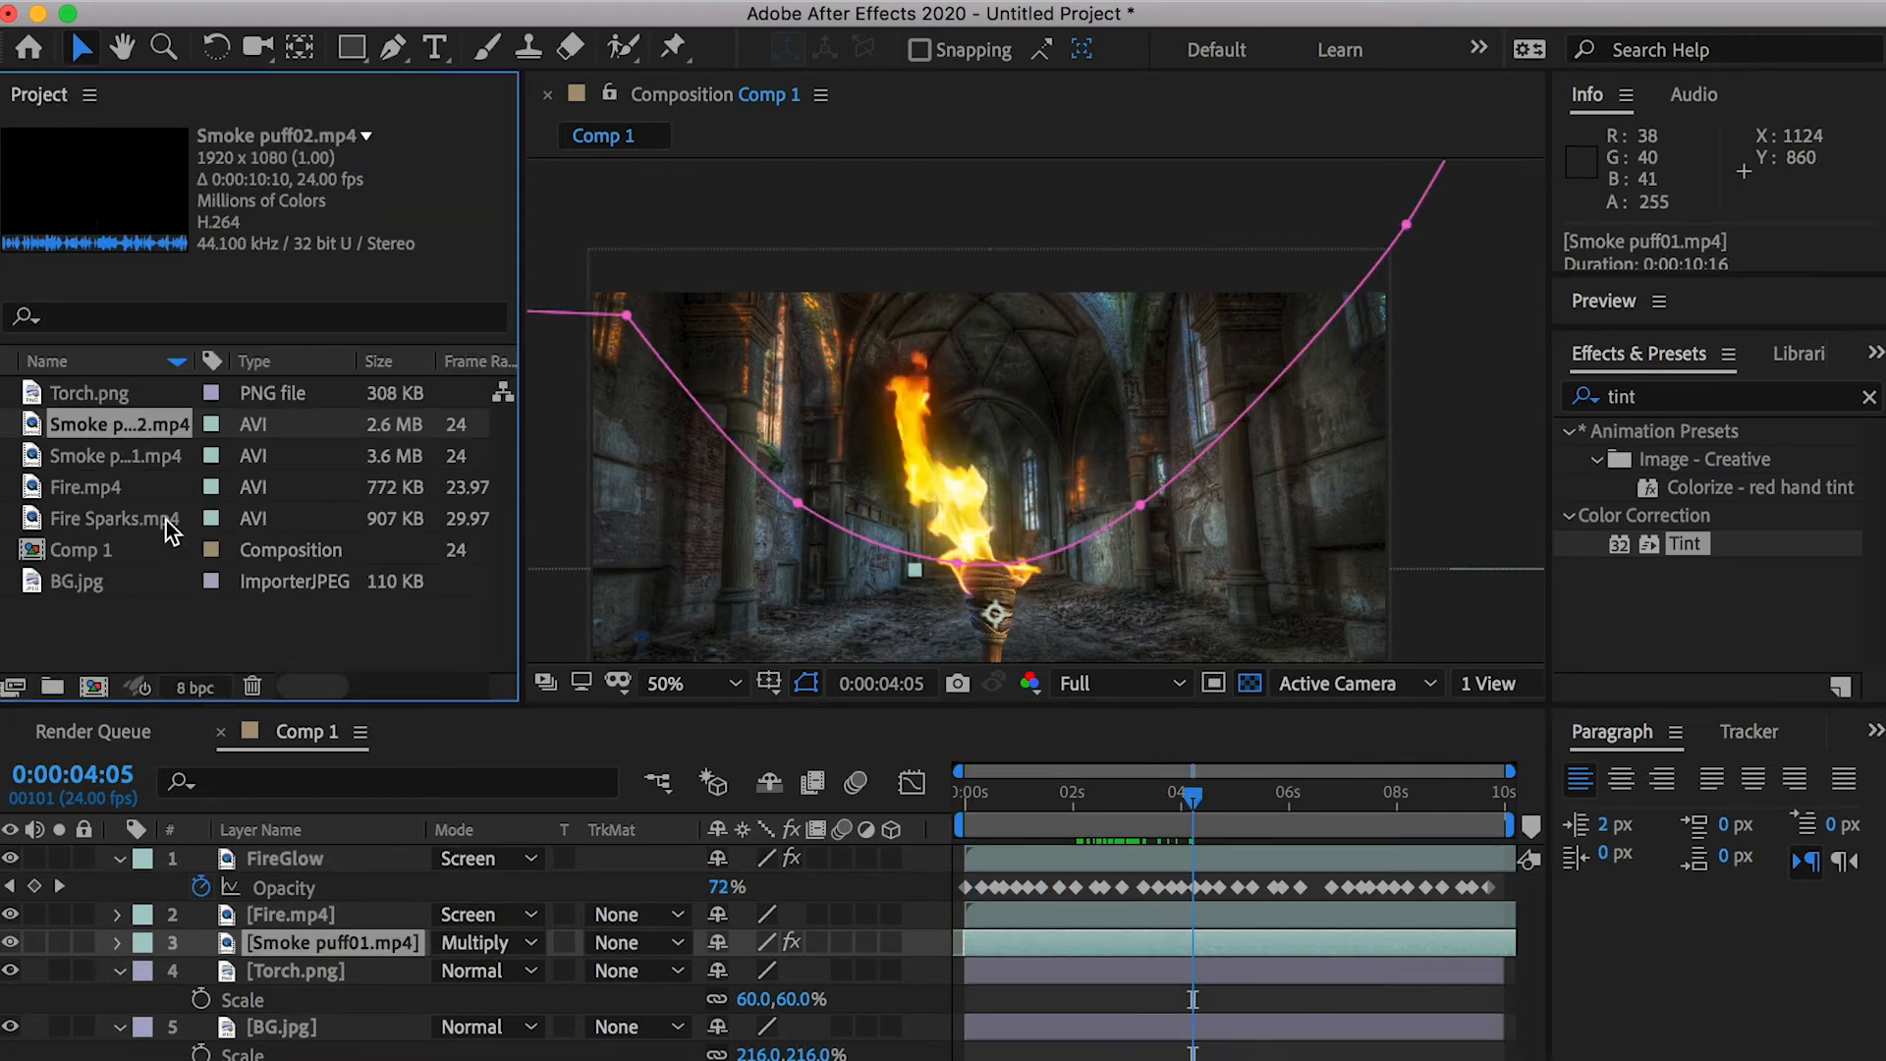
{"action": "left_click_drag", "start_coordinate": [111, 432], "coordinate": [279, 919]}
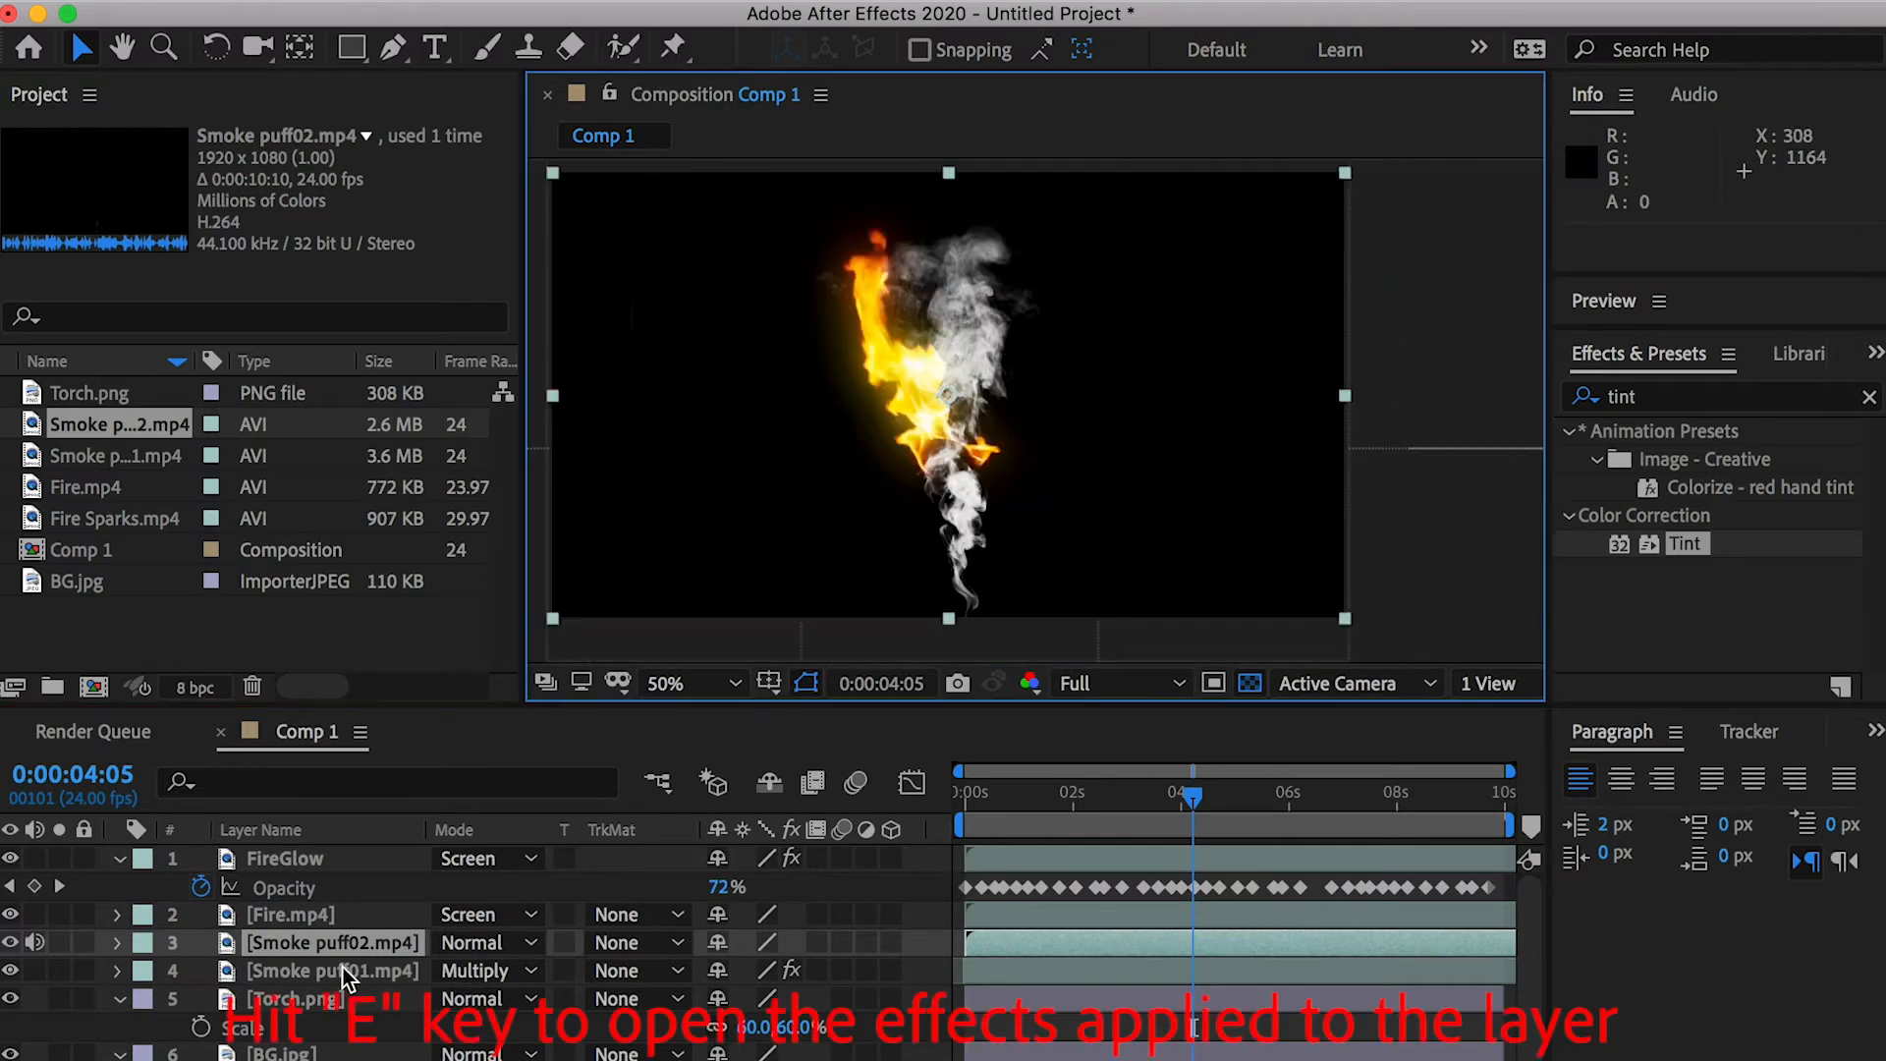
{"action": "left_click", "coordinate": [334, 971]}
{"action": "key", "text": "e"}
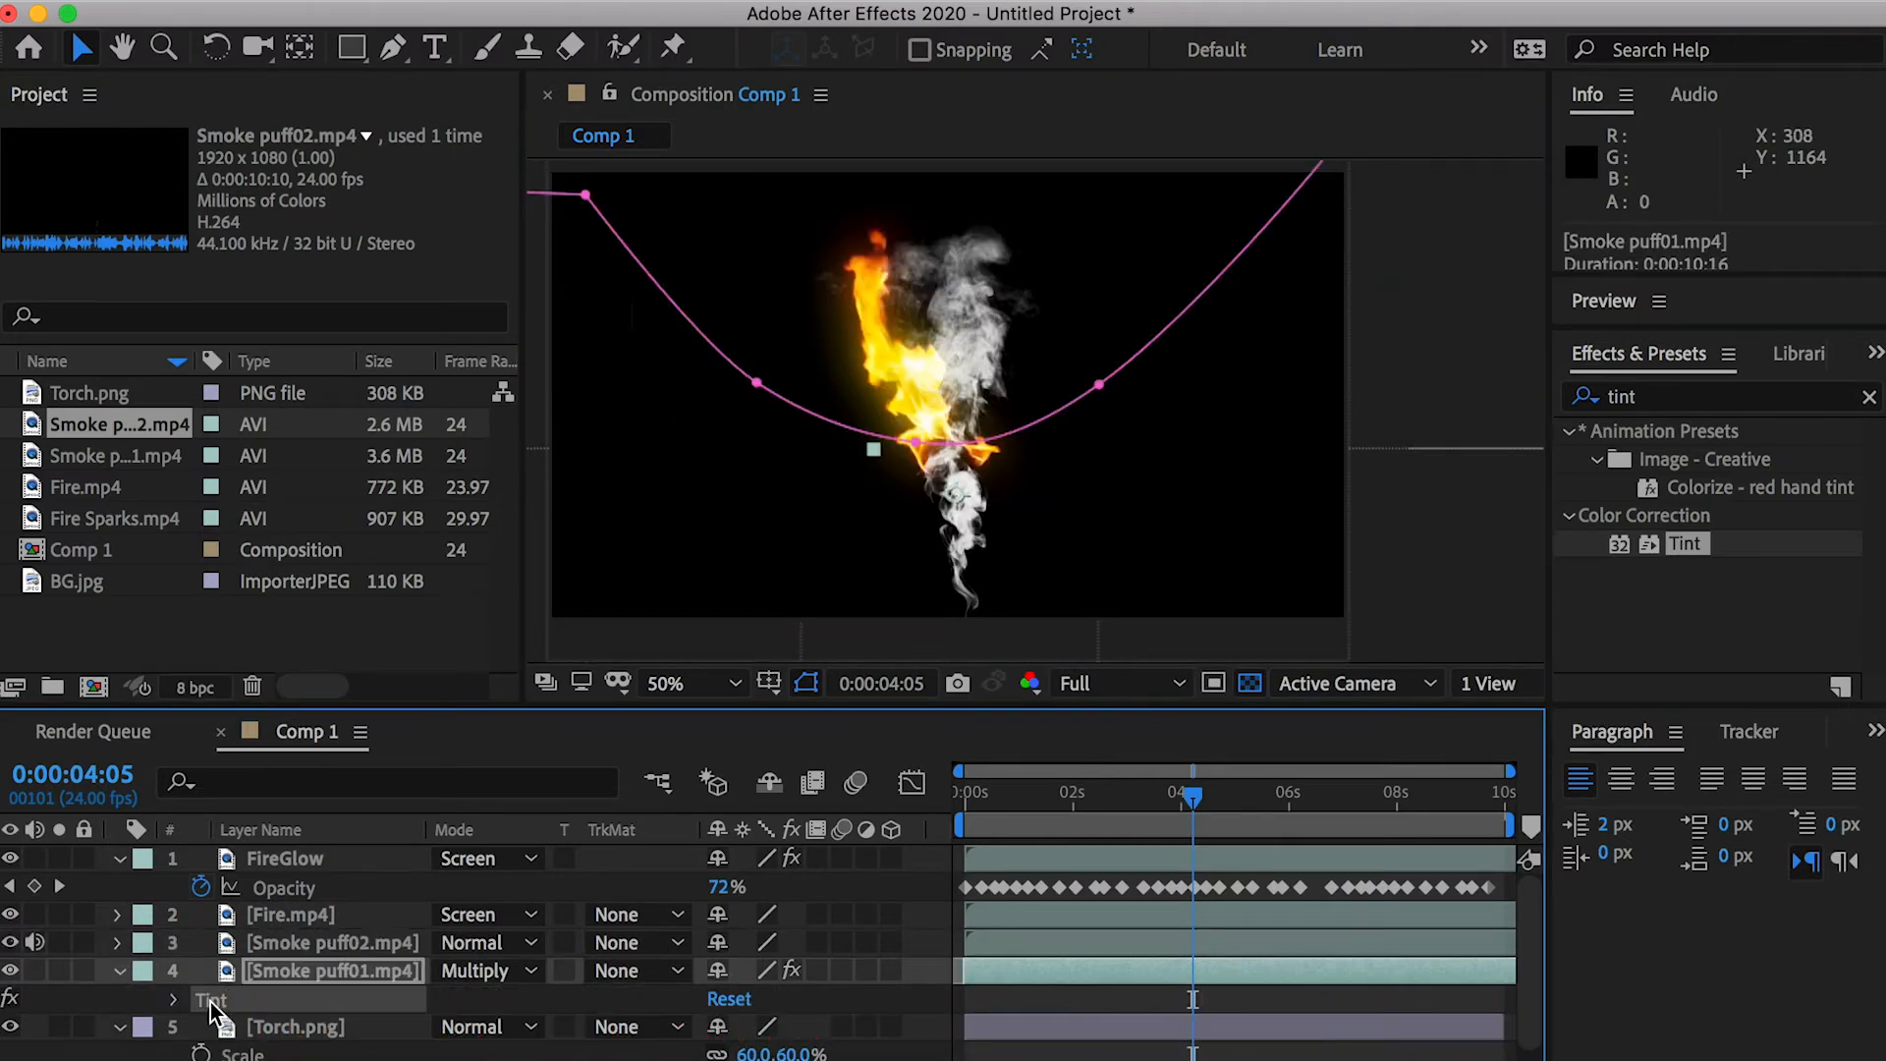
{"action": "left_click", "coordinate": [276, 949]}
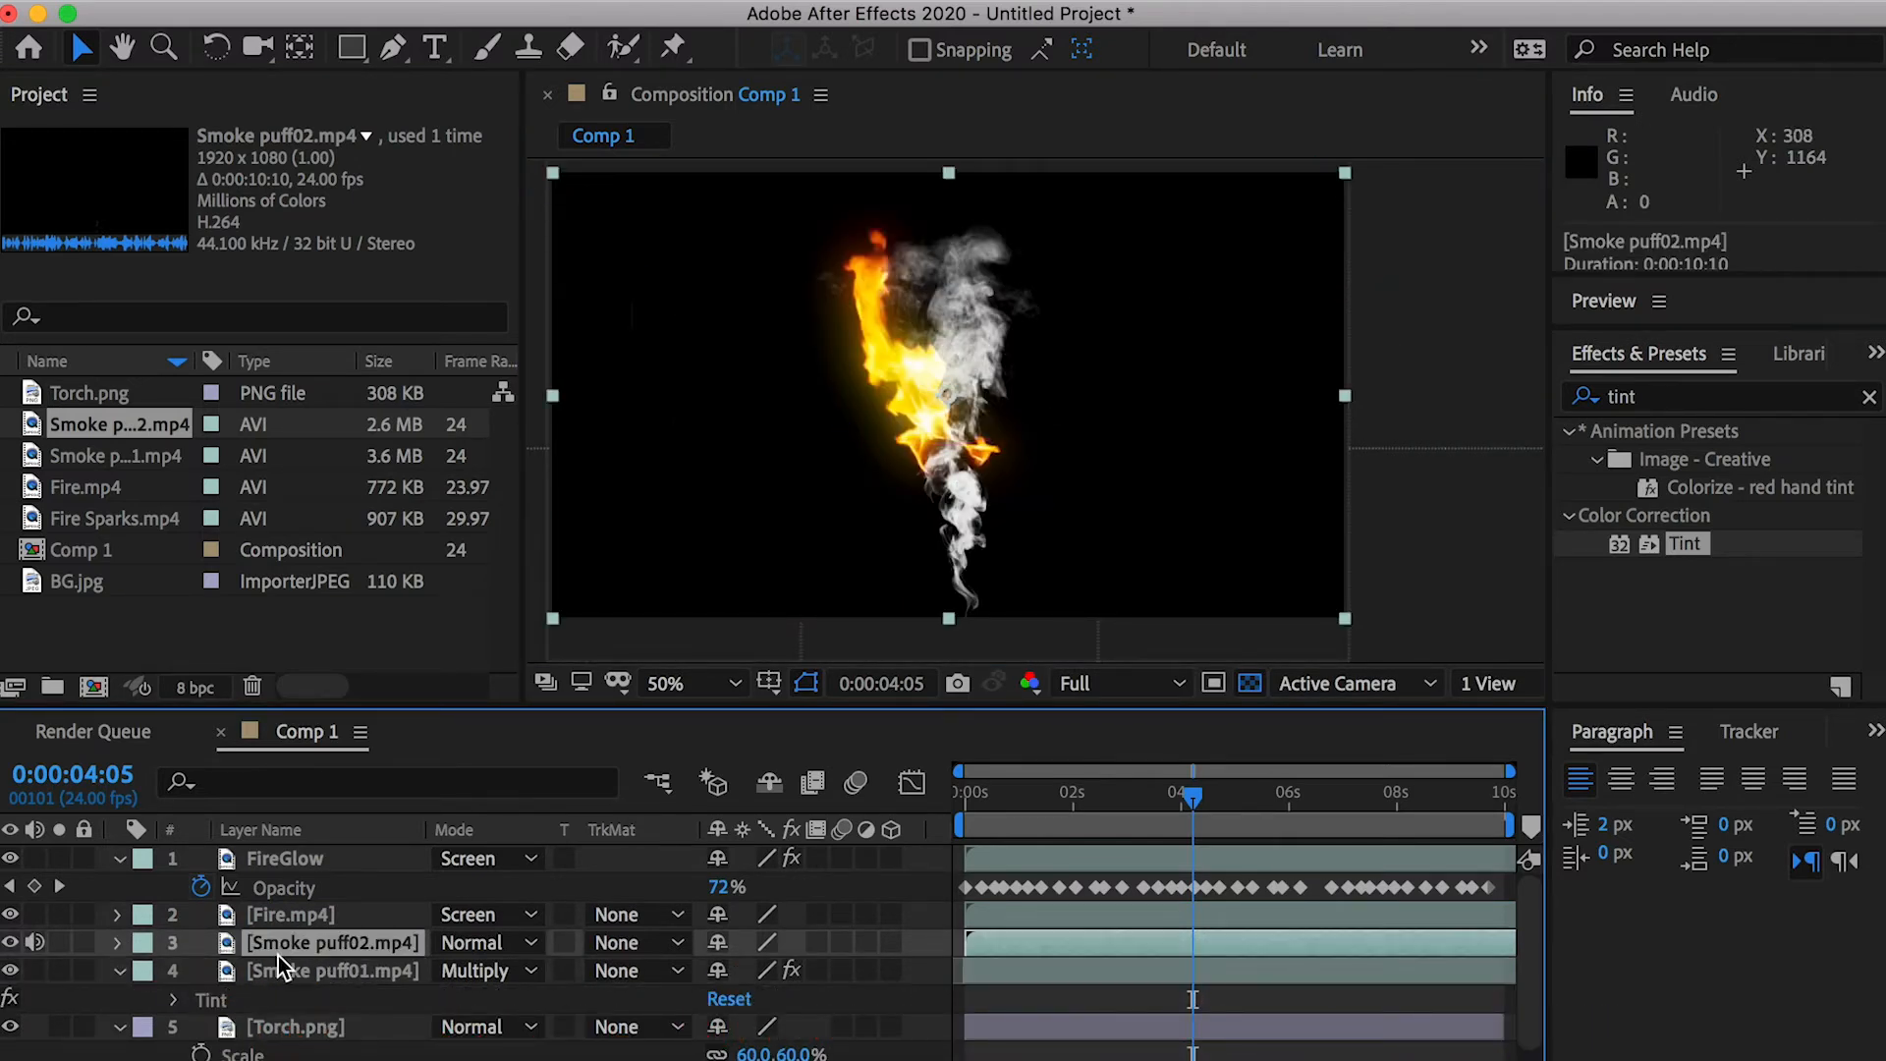
{"action": "key", "text": "super+v"}
Move the Smoke puff02 layer's anchor point down to the base of its smoke and scale the layer to 261%
{"action": "key", "text": "y"}
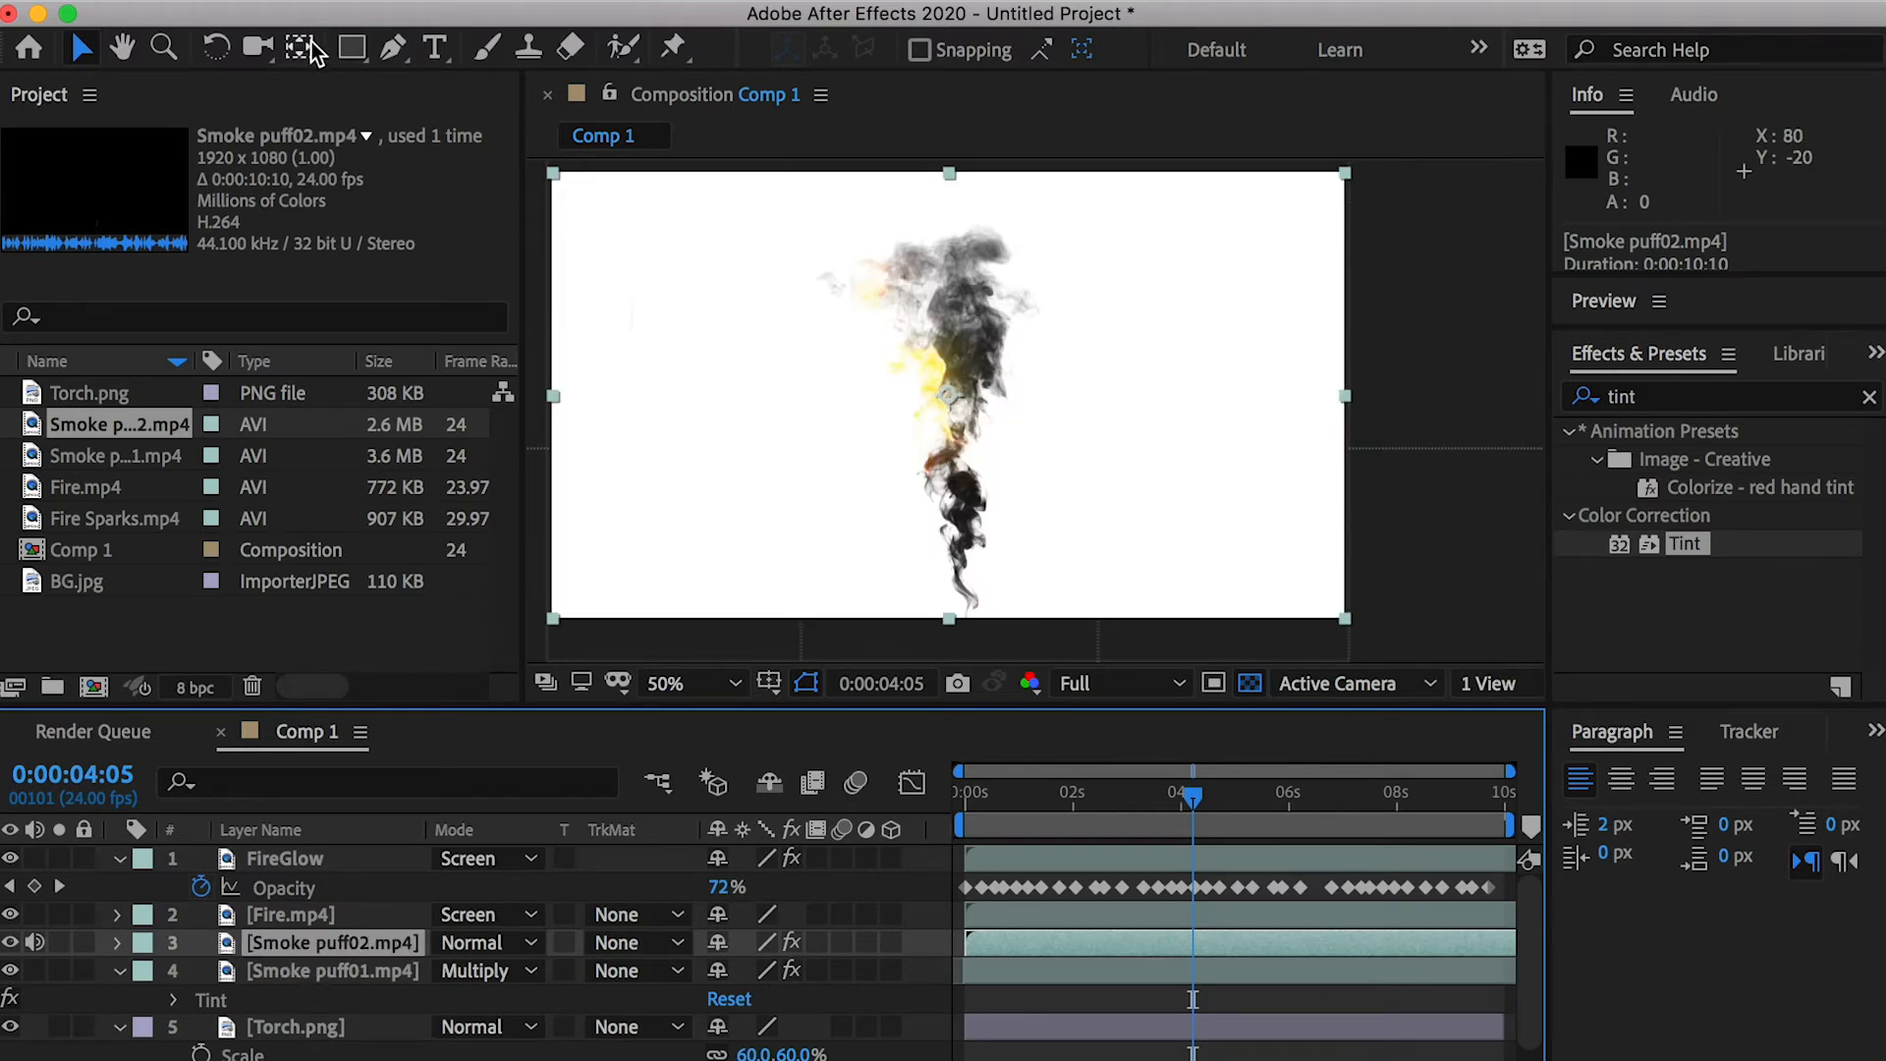
{"action": "left_click_drag", "start_coordinate": [955, 385], "coordinate": [961, 572]}
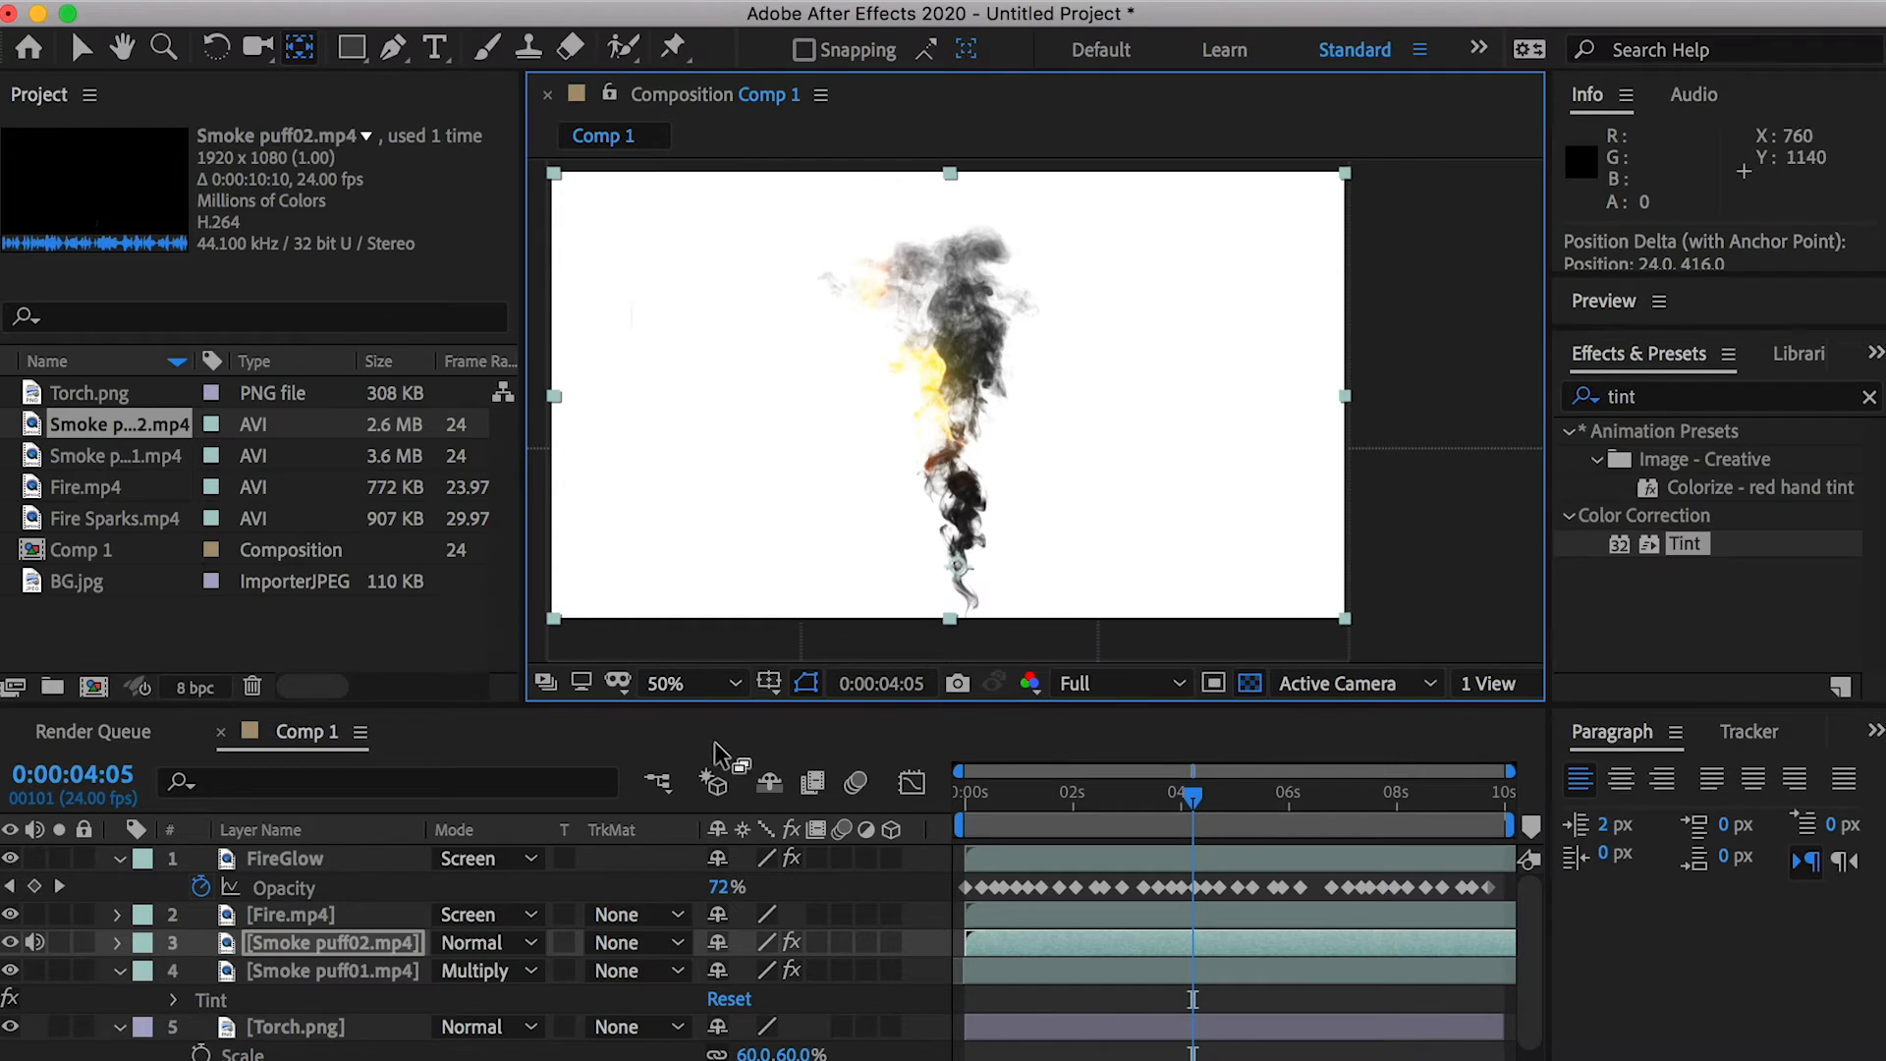
{"action": "key", "text": "s"}
{"action": "key", "text": "v"}
{"action": "left_click_drag", "start_coordinate": [791, 973], "coordinate": [941, 973]}
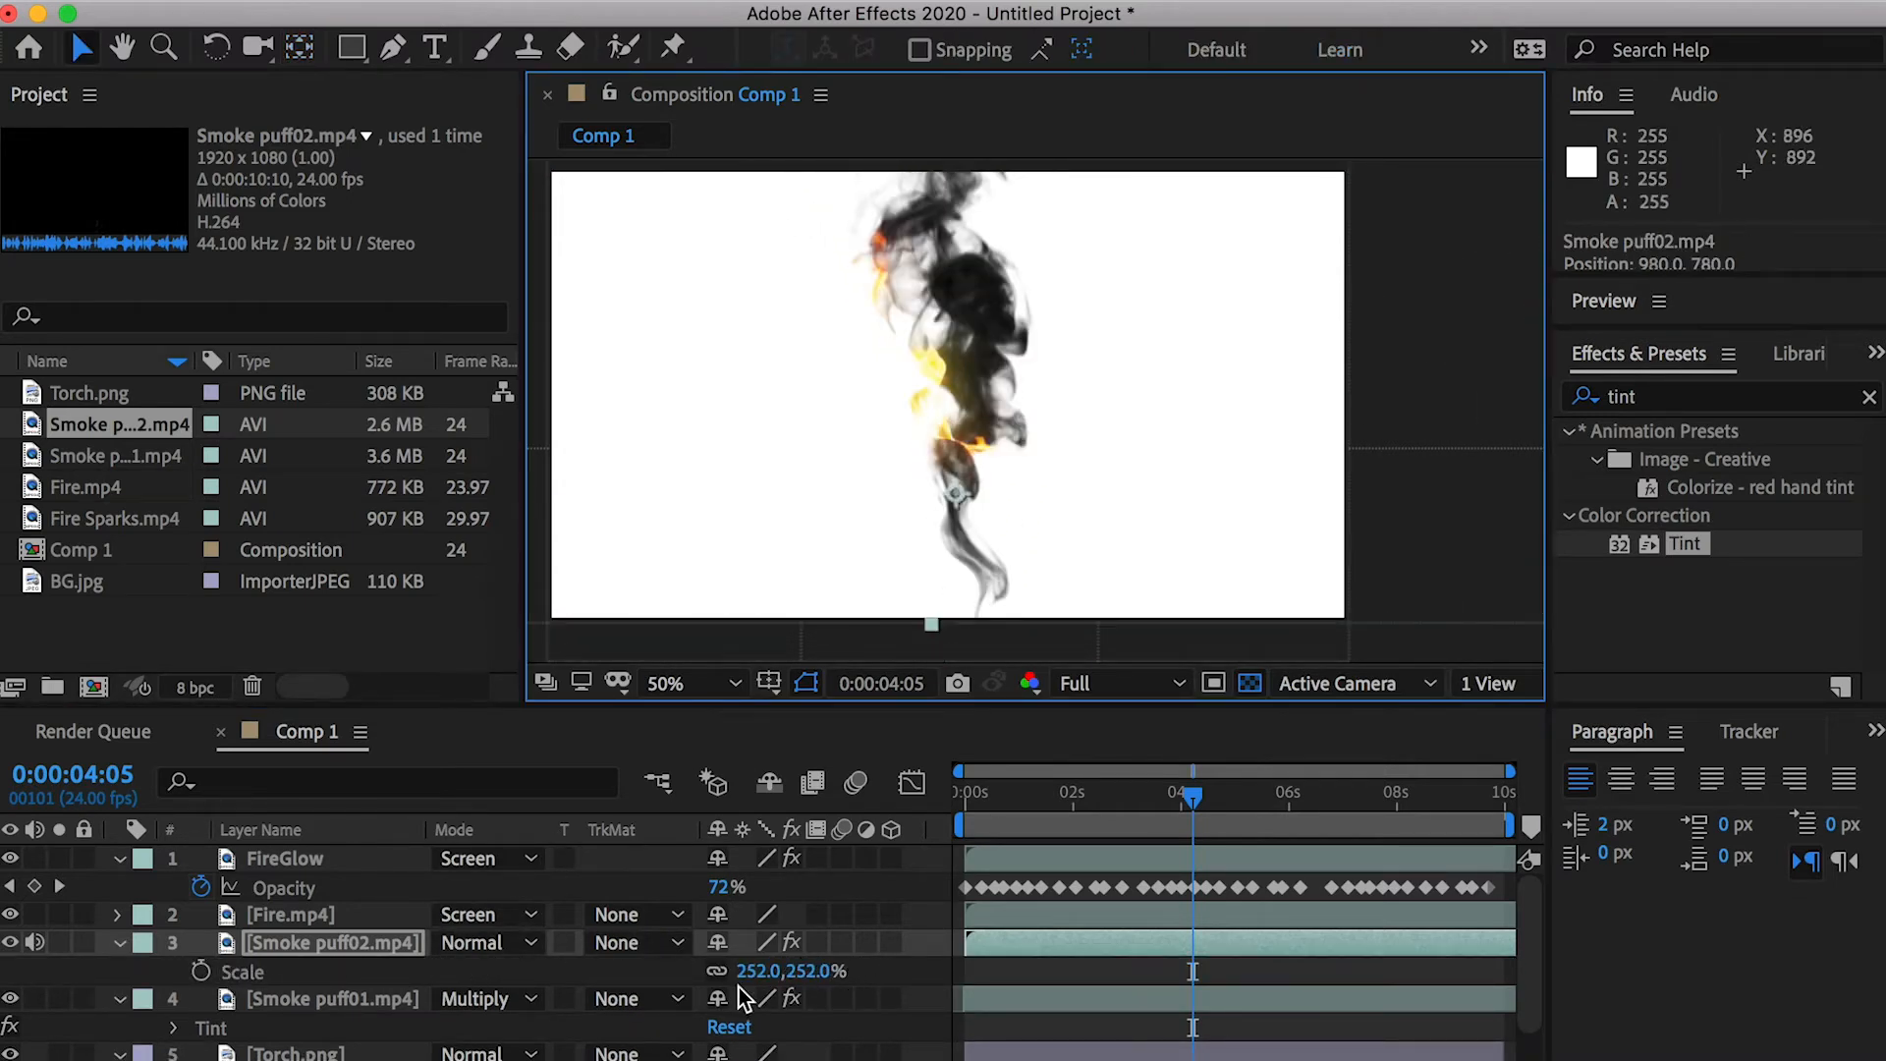
{"action": "left_click_drag", "start_coordinate": [757, 970], "coordinate": [765, 971]}
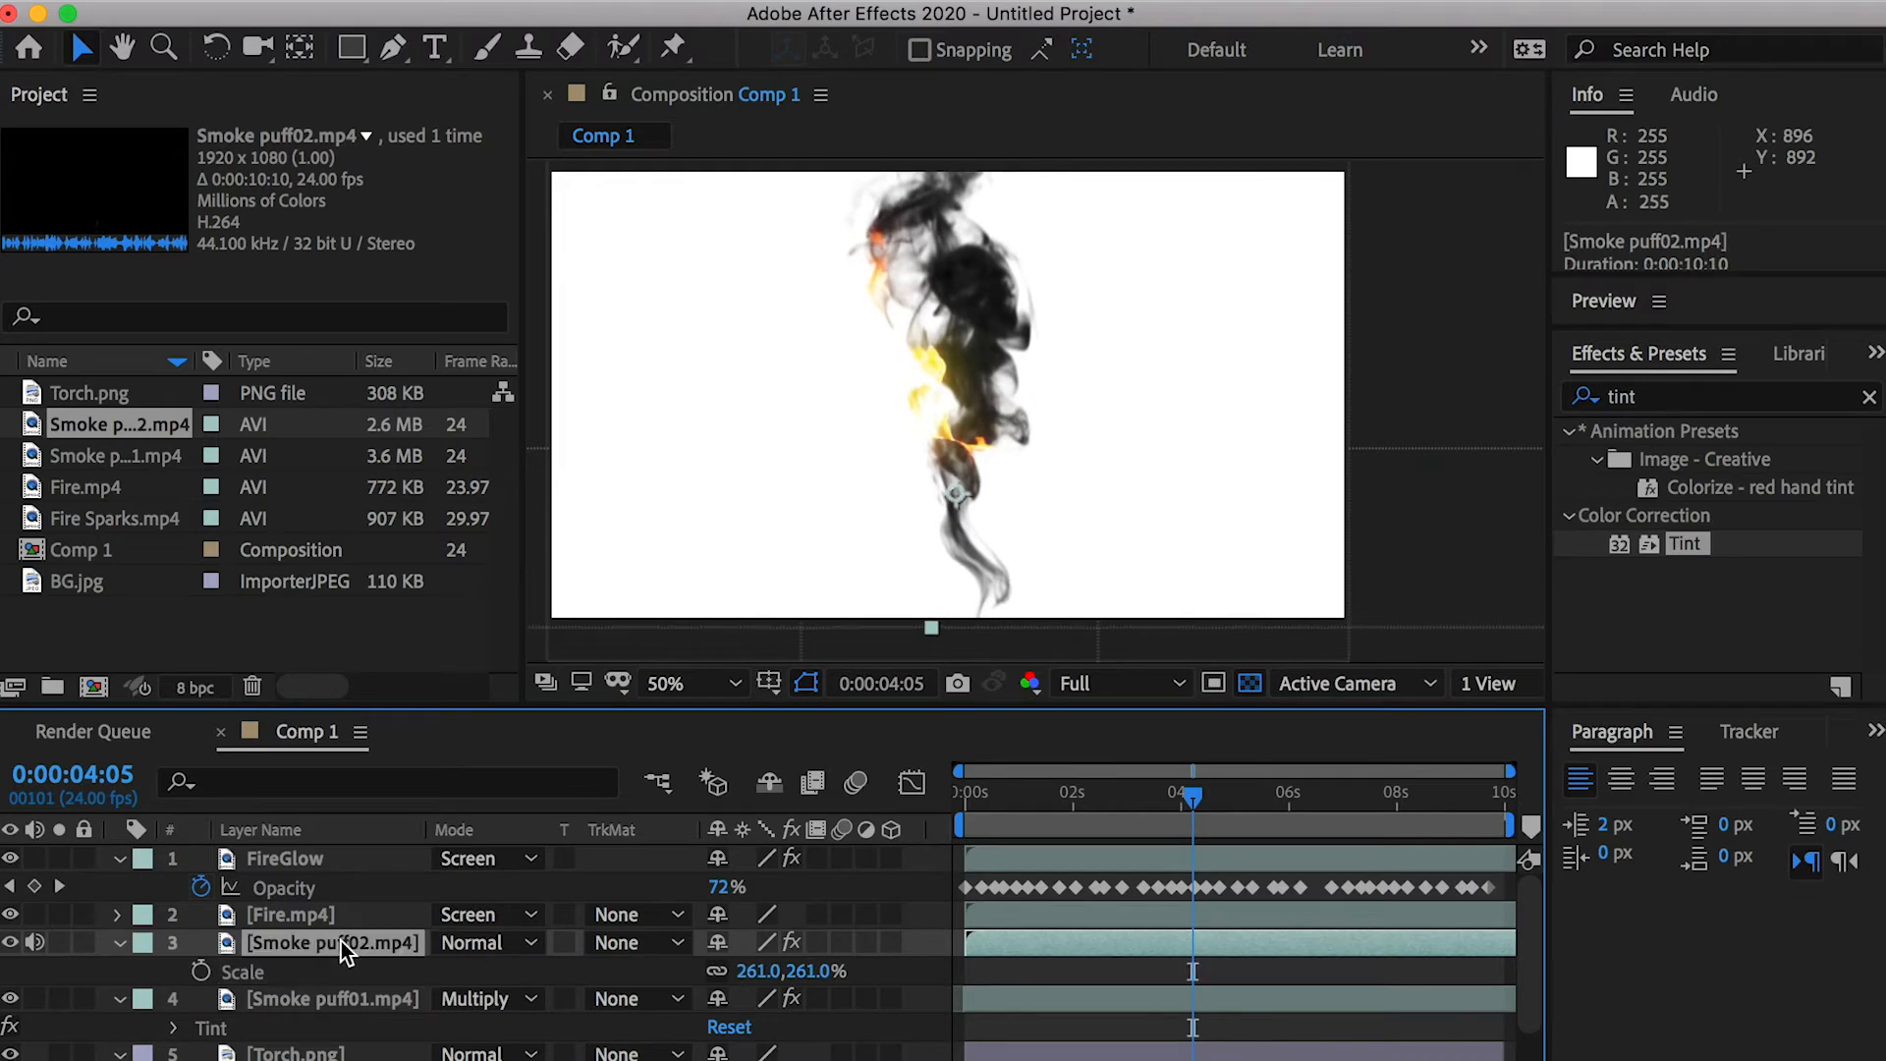
Set the Smoke puff02 layer's blending mode to Multiply and shift its smoke onto the torch
{"action": "left_click", "coordinate": [489, 941]}
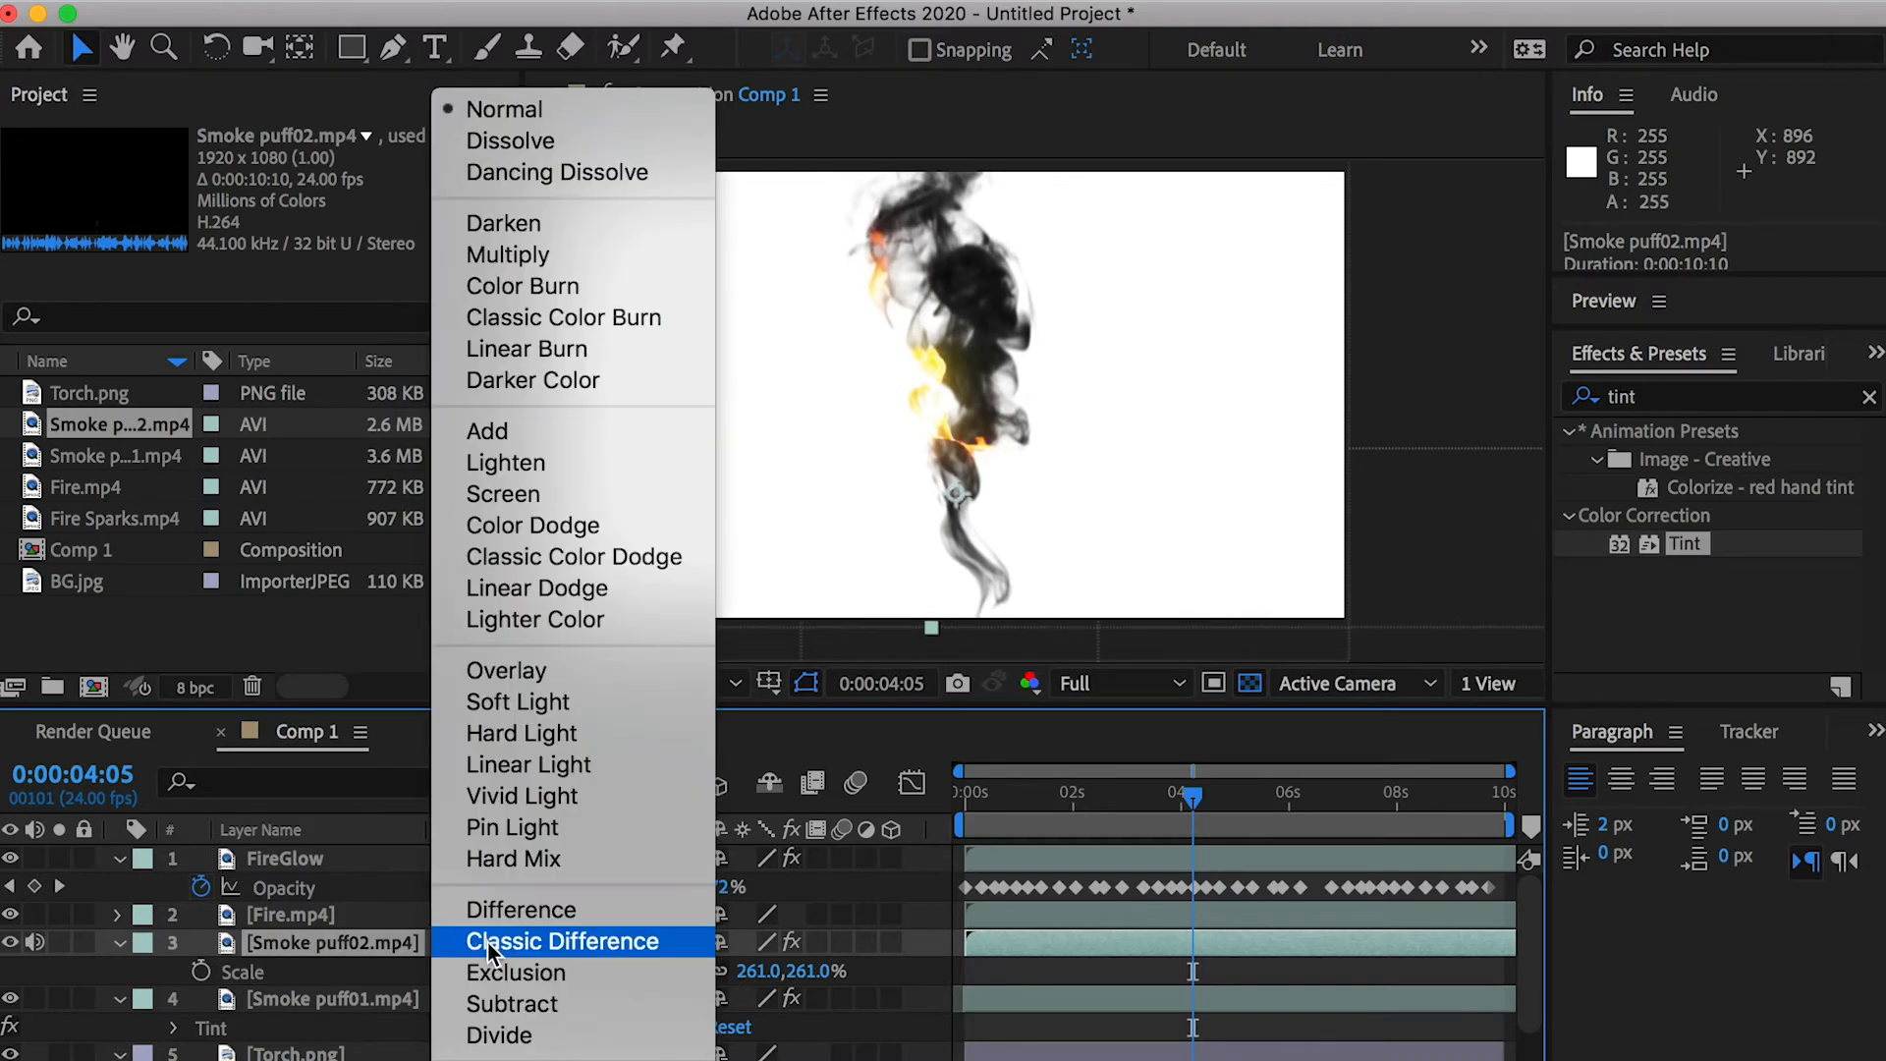
{"action": "left_click", "coordinate": [522, 257]}
{"action": "mouse_move", "coordinate": [999, 386]}
{"action": "left_mouse_down"}
{"action": "mouse_move", "coordinate": [963, 363]}
{"action": "mouse_move", "coordinate": [977, 382]}
{"action": "left_mouse_up"}
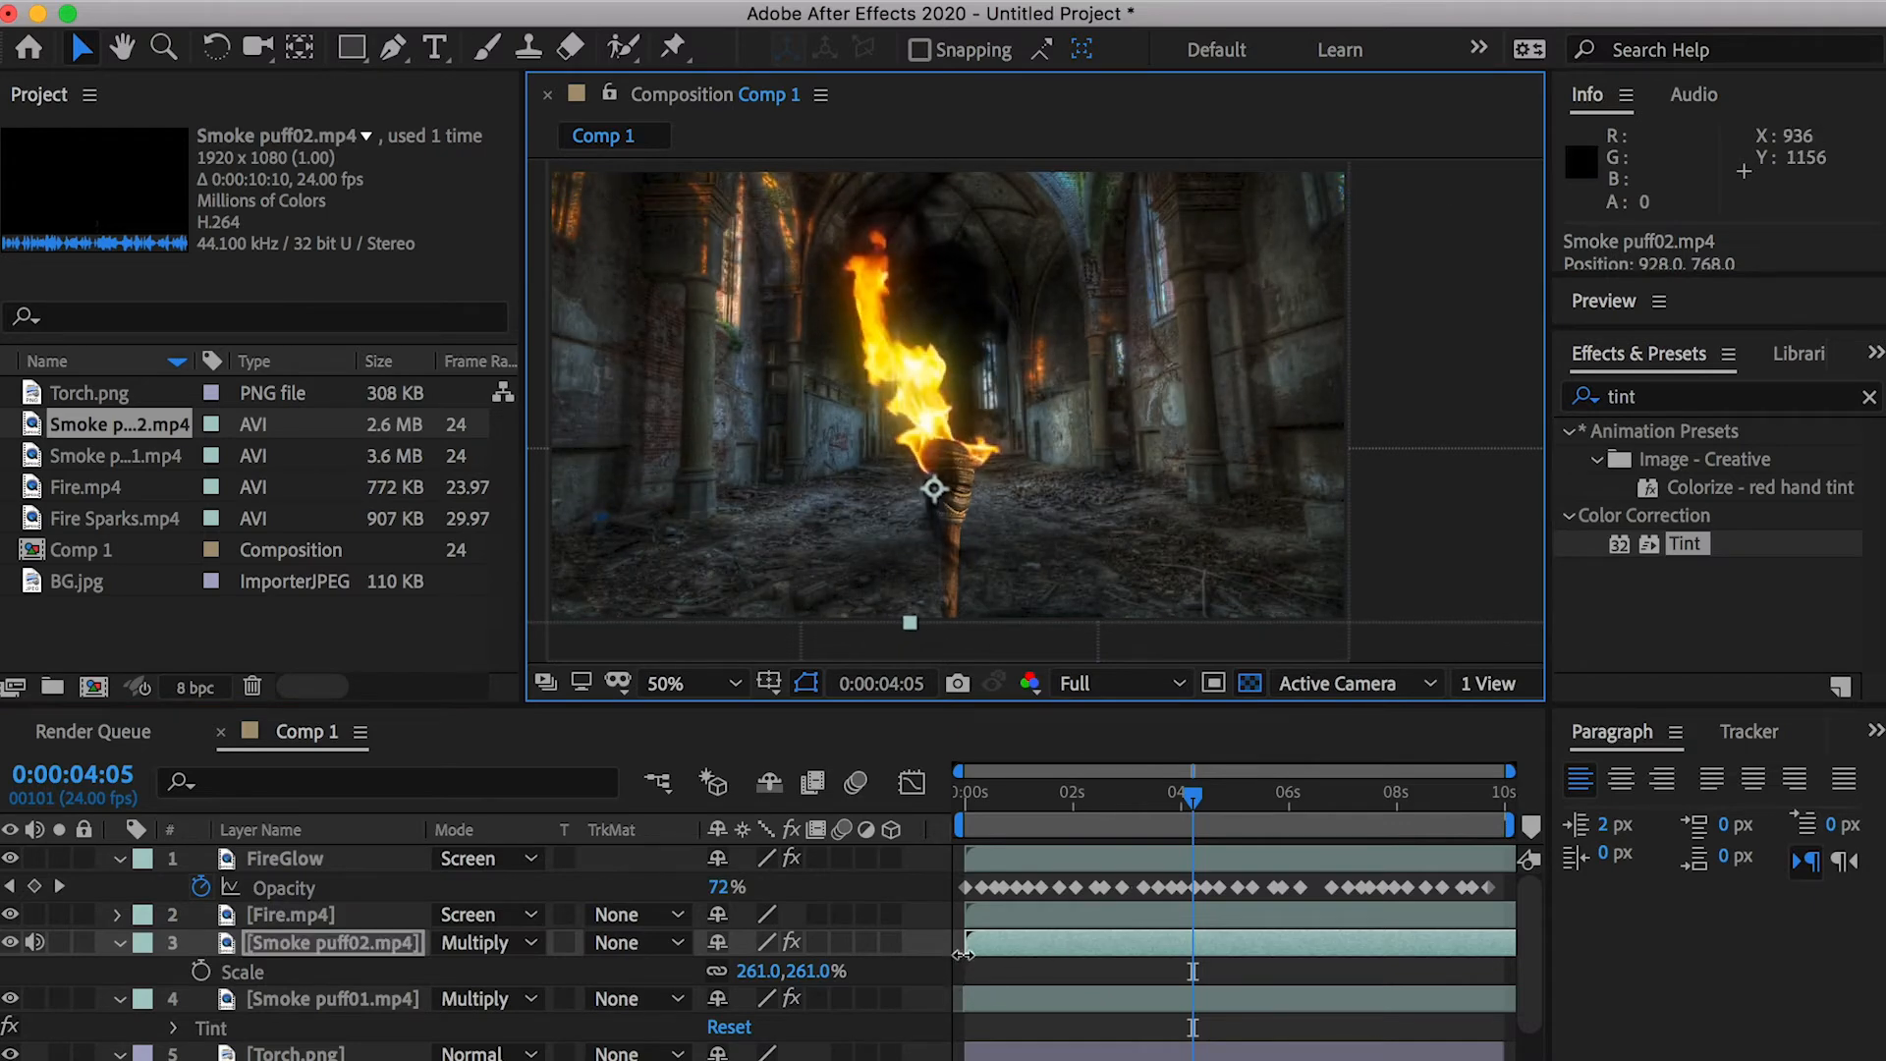
Trim the Smoke puff02 layer's beginning, slide the clip back to the start of the composition, and go to the first frame
{"action": "left_click_drag", "start_coordinate": [963, 953], "coordinate": [1128, 938]}
{"action": "left_click_drag", "start_coordinate": [1488, 945], "coordinate": [1472, 939]}
{"action": "left_click_drag", "start_coordinate": [1495, 803], "coordinate": [1495, 800]}
{"action": "left_click_drag", "start_coordinate": [1163, 942], "coordinate": [1018, 942]}
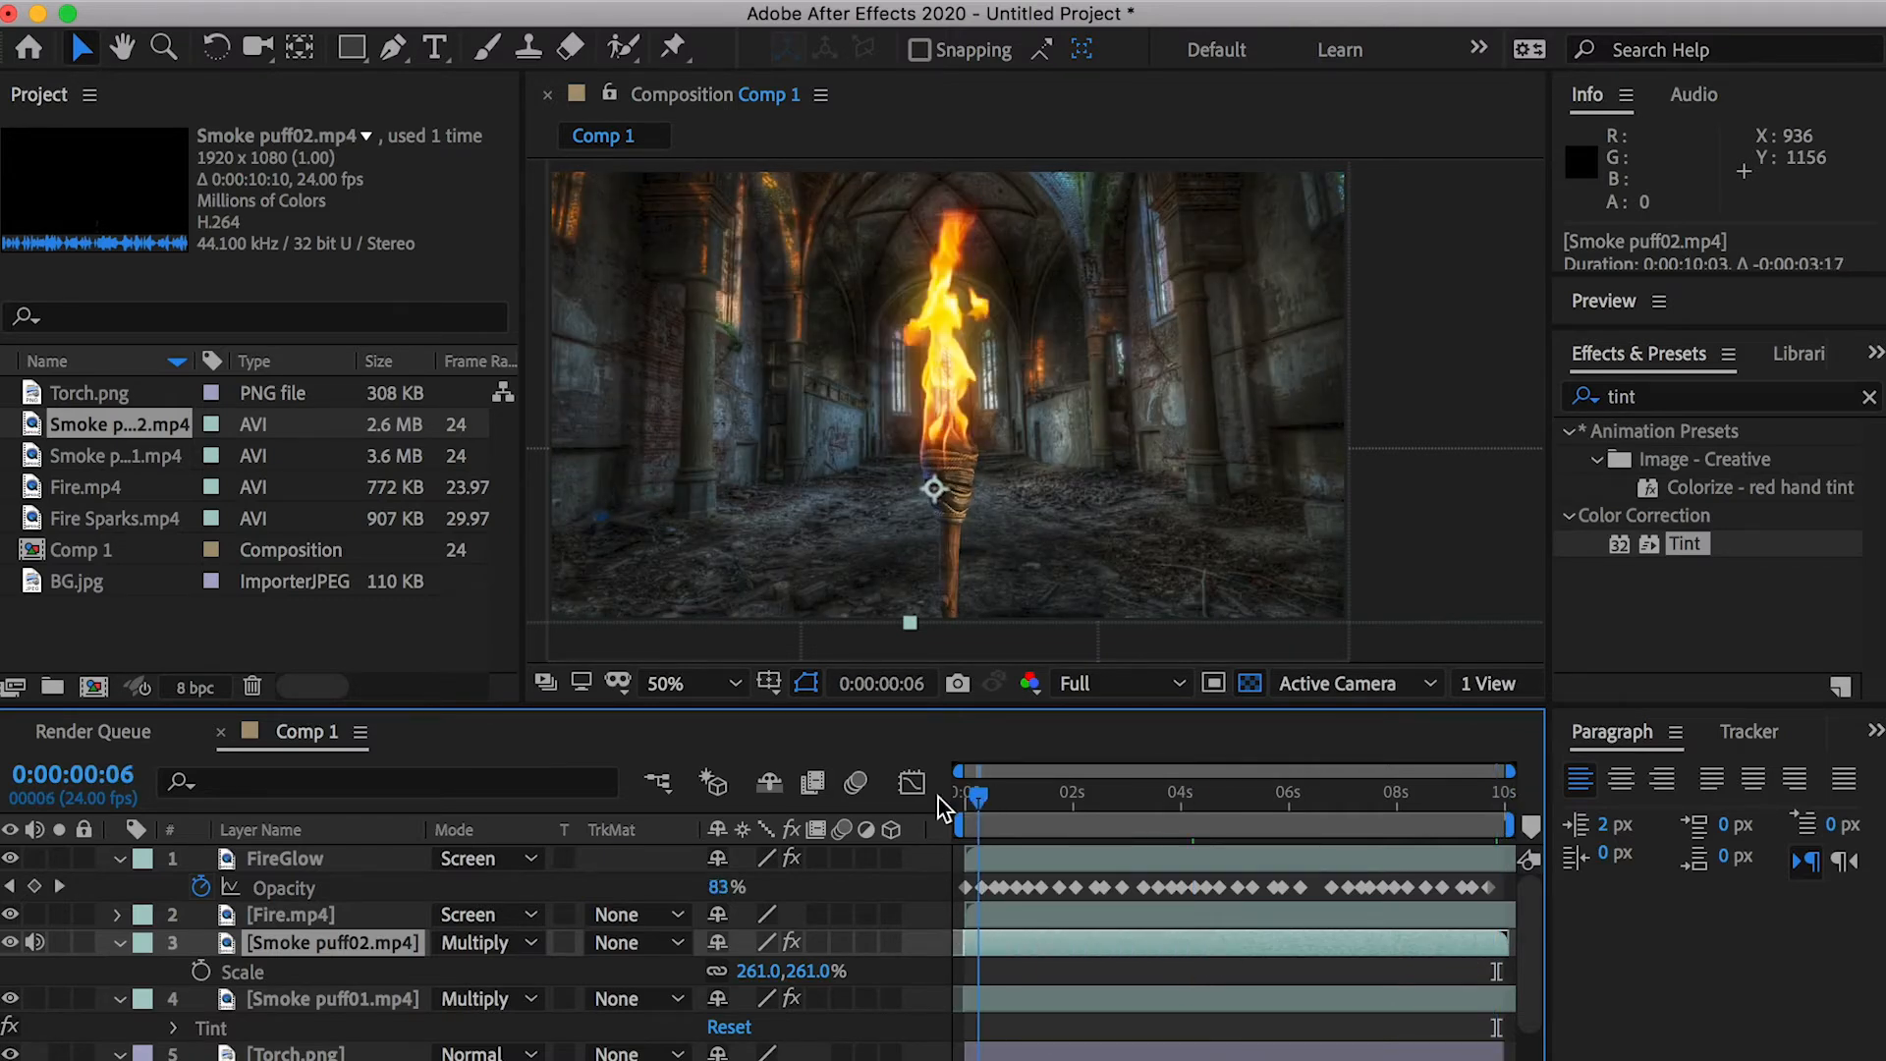
{"action": "left_click_drag", "start_coordinate": [951, 798], "coordinate": [947, 926]}
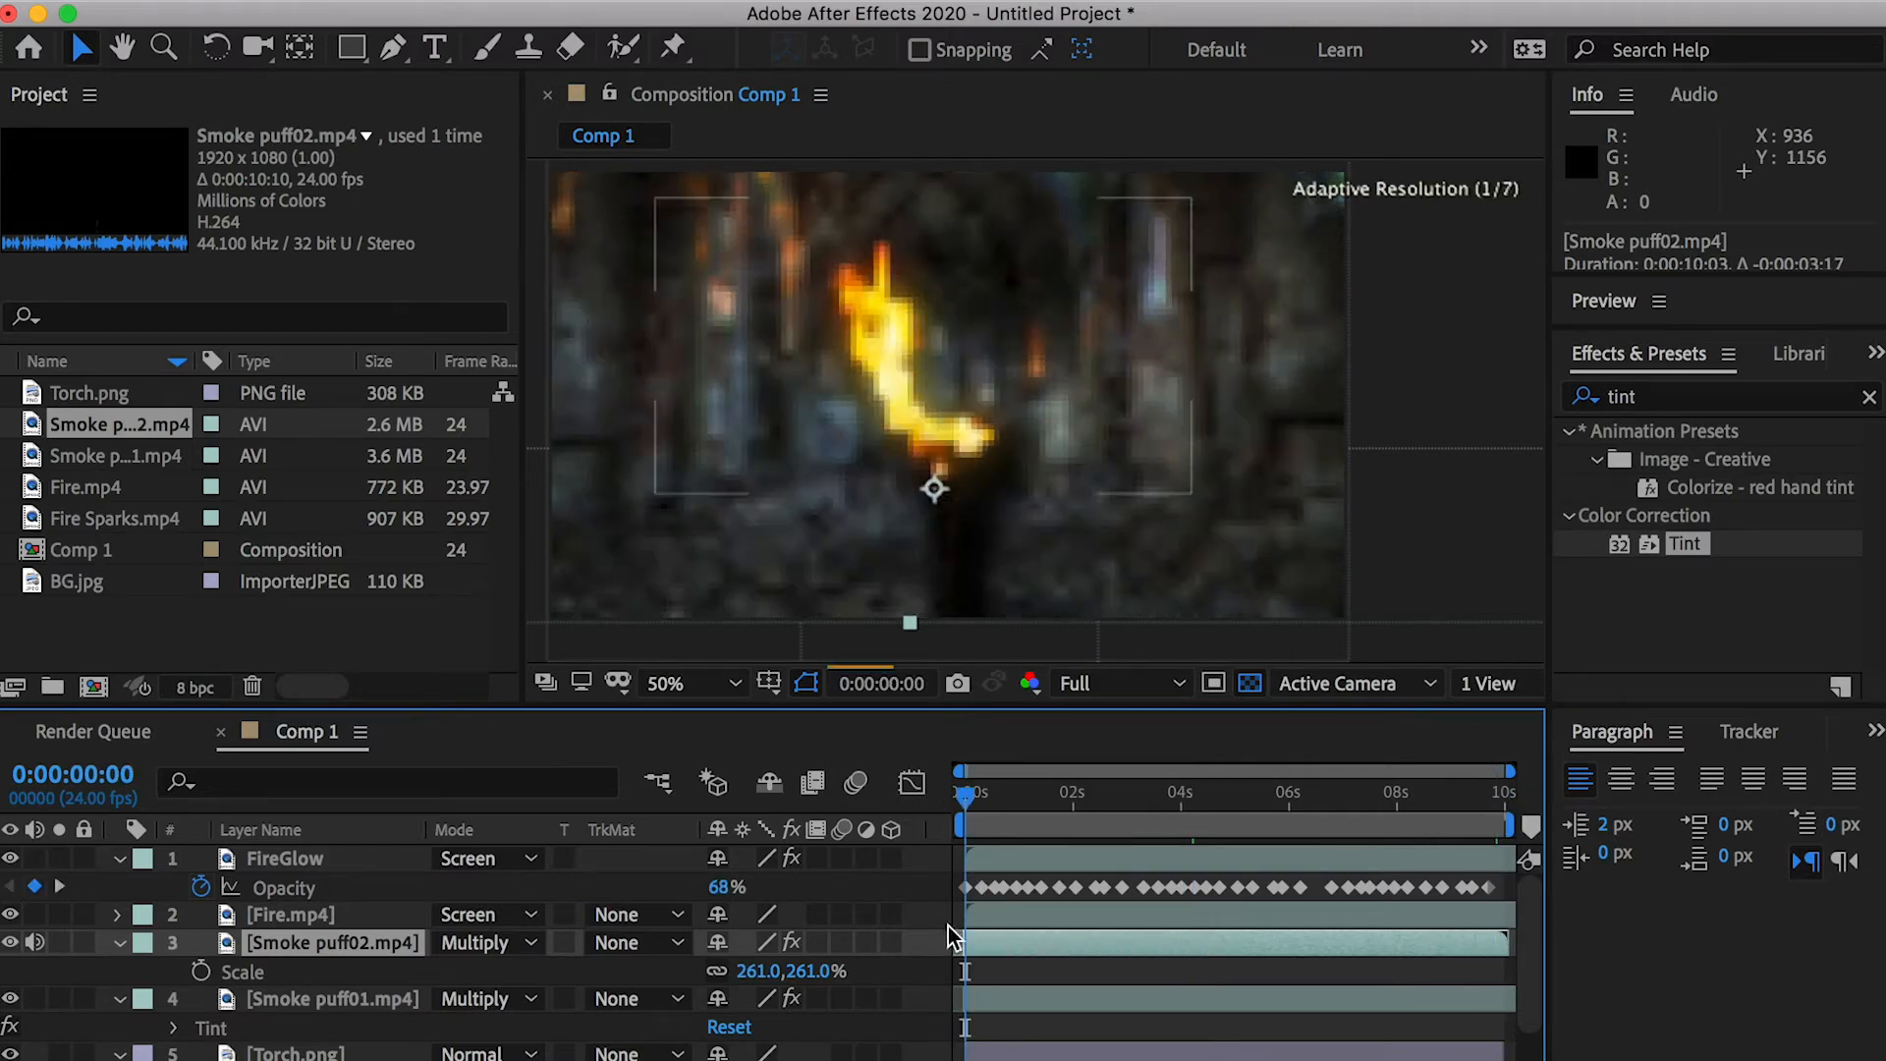
Draw a closed curved Pen tool mask on the Smoke puff02 layer, passing below the torch head and enclosing the area above it
{"action": "left_click", "coordinate": [393, 47]}
{"action": "scroll", "coordinate": [737, 358], "scroll_direction": "down", "scroll_amount": 2}
{"action": "left_click", "coordinate": [745, 197]}
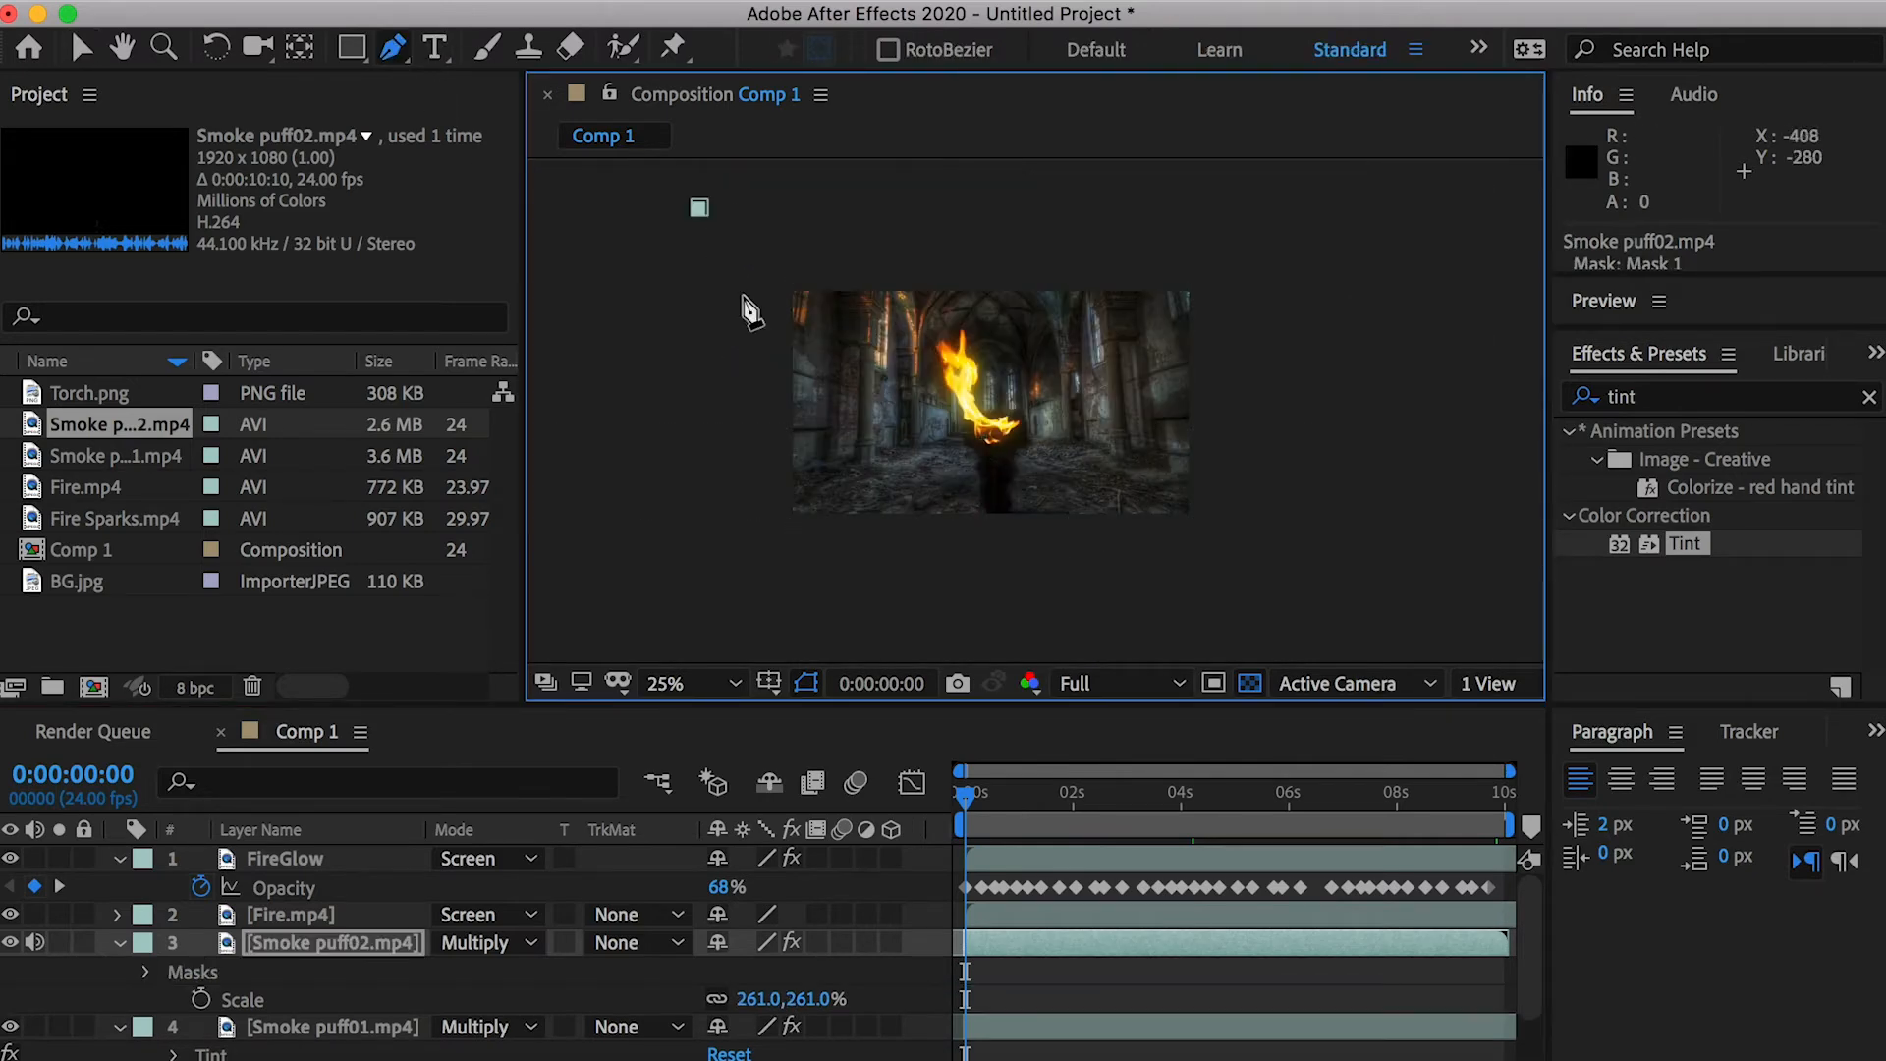
{"action": "left_click_drag", "start_coordinate": [869, 428], "coordinate": [959, 467]}
{"action": "scroll", "coordinate": [897, 446], "scroll_direction": "up", "scroll_amount": 2}
{"action": "scroll", "coordinate": [1021, 406], "scroll_direction": "down", "scroll_amount": 2}
{"action": "key", "text": "super+z"}
{"action": "left_click_drag", "start_coordinate": [1038, 381], "coordinate": [1204, 415]}
{"action": "scroll", "coordinate": [1208, 408], "scroll_direction": "up", "scroll_amount": 2}
{"action": "left_click", "coordinate": [1144, 286]}
{"action": "scroll", "coordinate": [1144, 286], "scroll_direction": "down", "scroll_amount": 2}
{"action": "left_click", "coordinate": [1148, 207]}
{"action": "scroll", "coordinate": [1148, 211], "scroll_direction": "down", "scroll_amount": 1}
{"action": "left_click", "coordinate": [1133, 208]}
{"action": "left_click", "coordinate": [952, 208]}
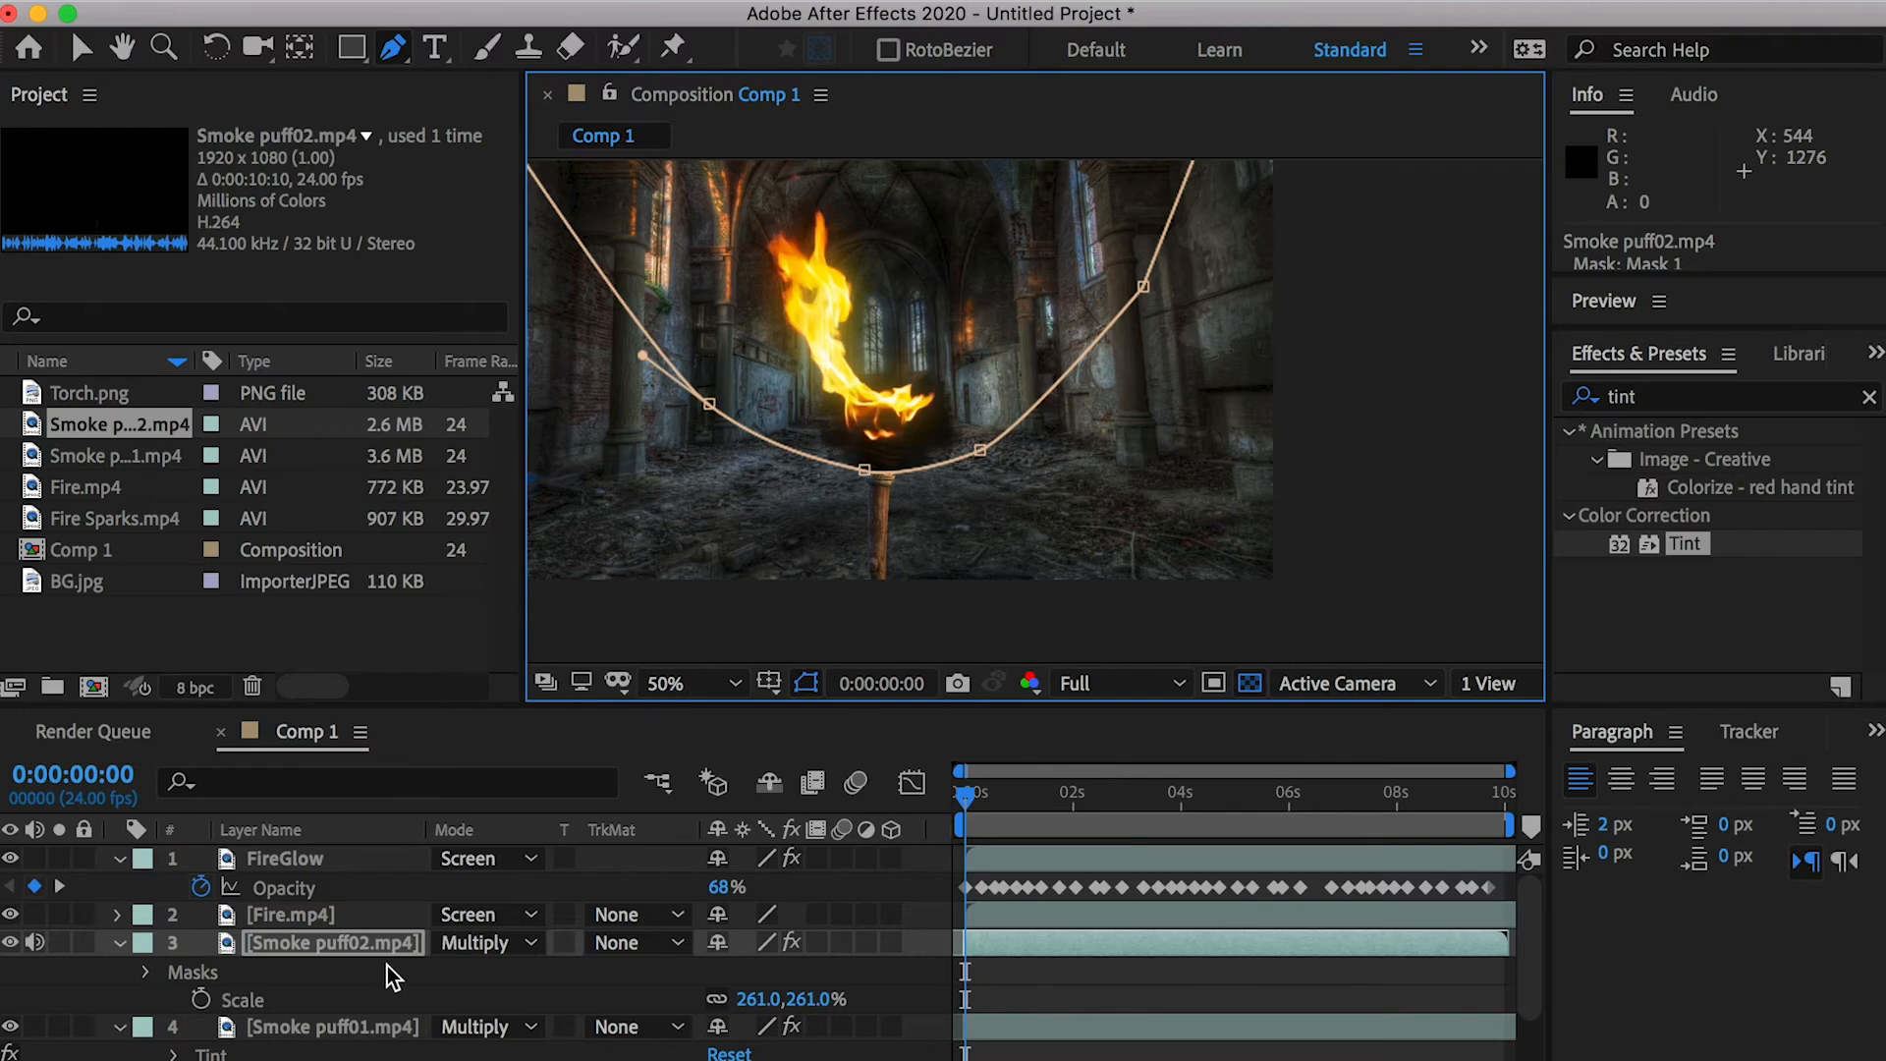
Set the Mask Feather of the Smoke puff02 layer's mask to 160 pixels and check a frame around three seconds
{"action": "left_click", "coordinate": [148, 972]}
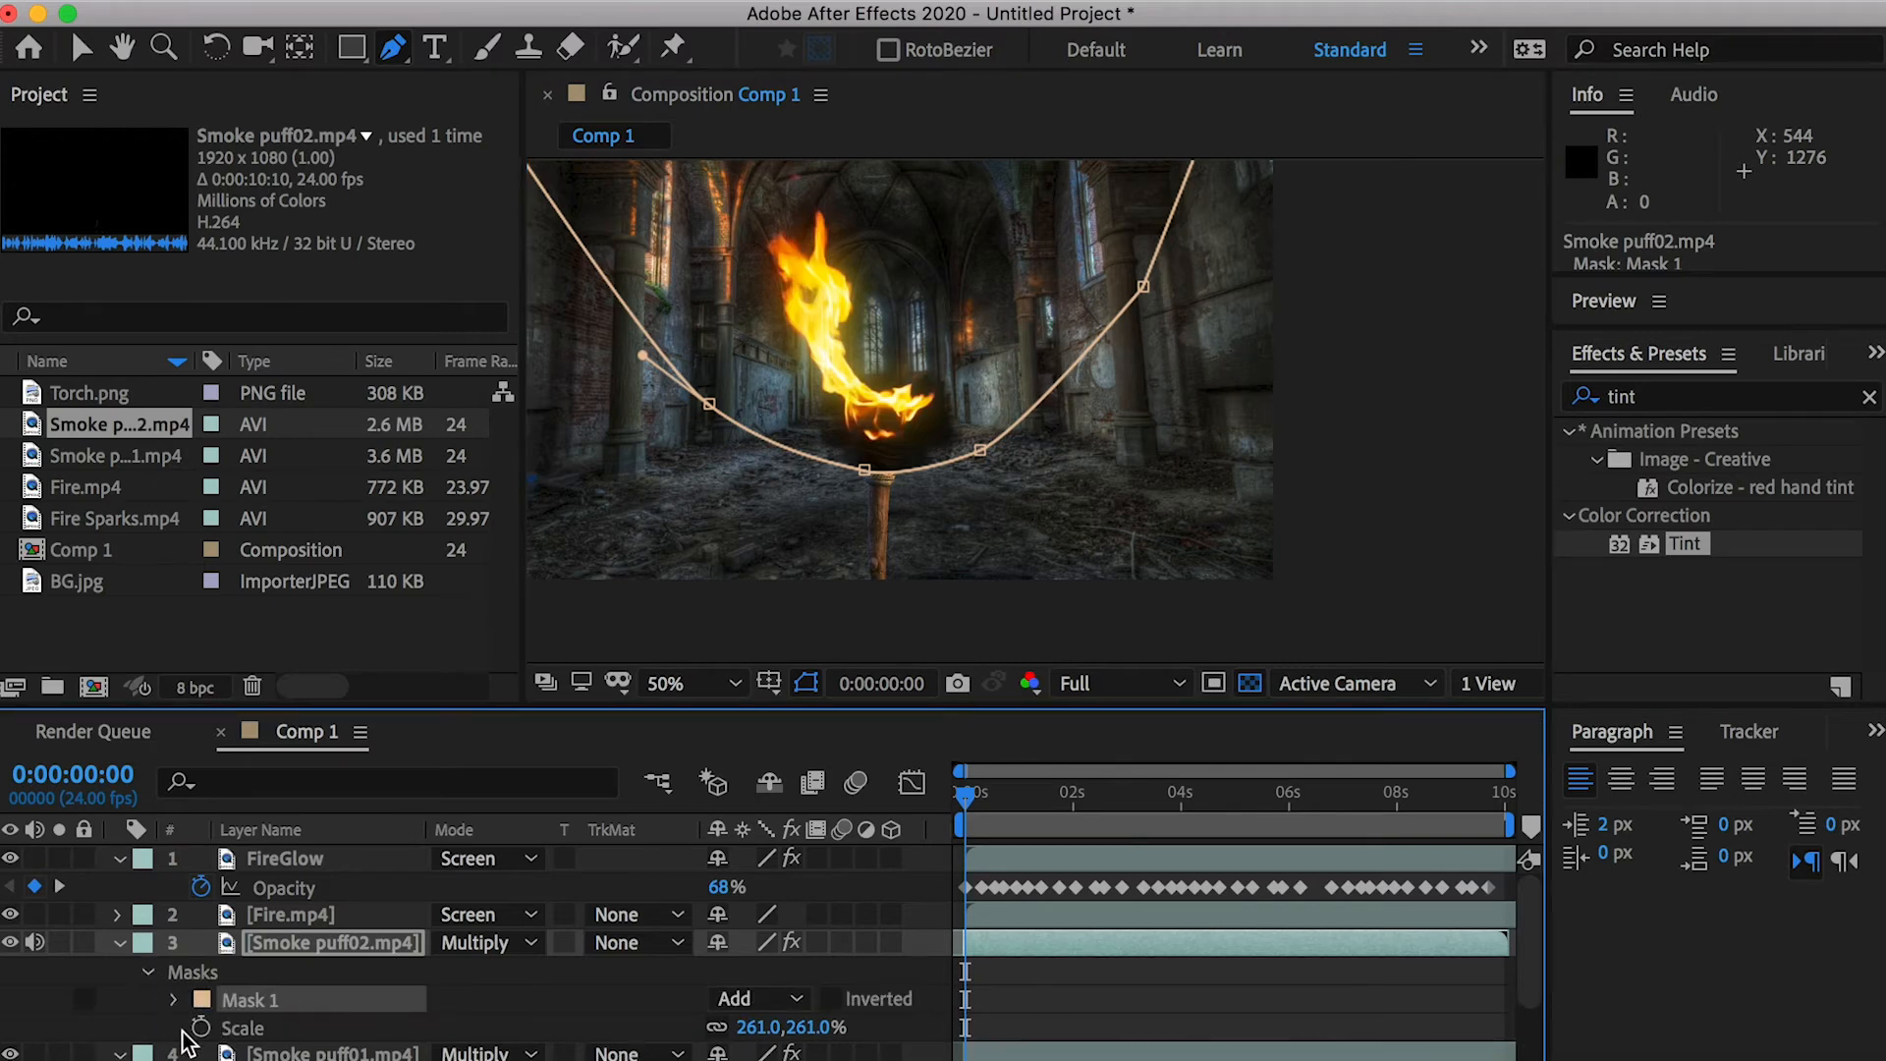
{"action": "left_click", "coordinate": [176, 1000]}
{"action": "mouse_move", "coordinate": [778, 1021]}
{"action": "left_mouse_down"}
{"action": "mouse_move", "coordinate": [835, 1022]}
{"action": "mouse_move", "coordinate": [808, 1022]}
{"action": "left_mouse_up"}
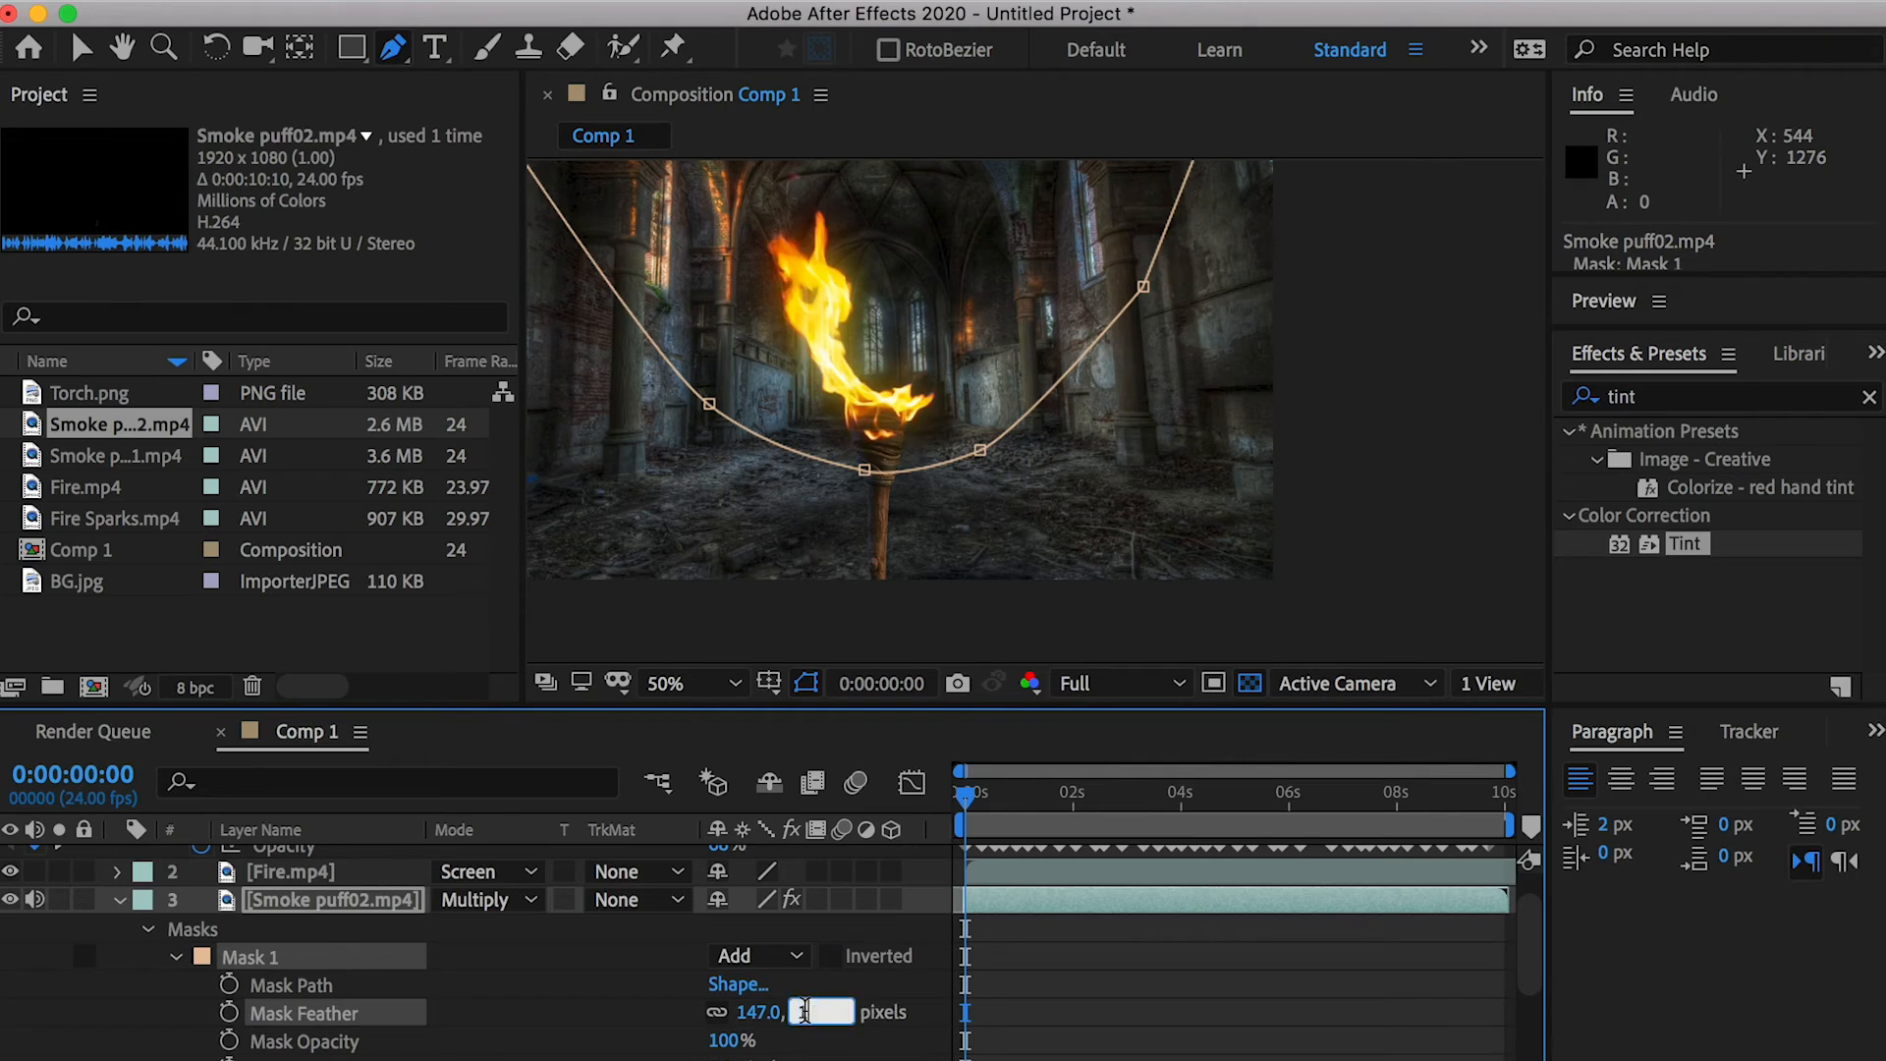
{"action": "left_click_drag", "start_coordinate": [997, 786], "coordinate": [1137, 786]}
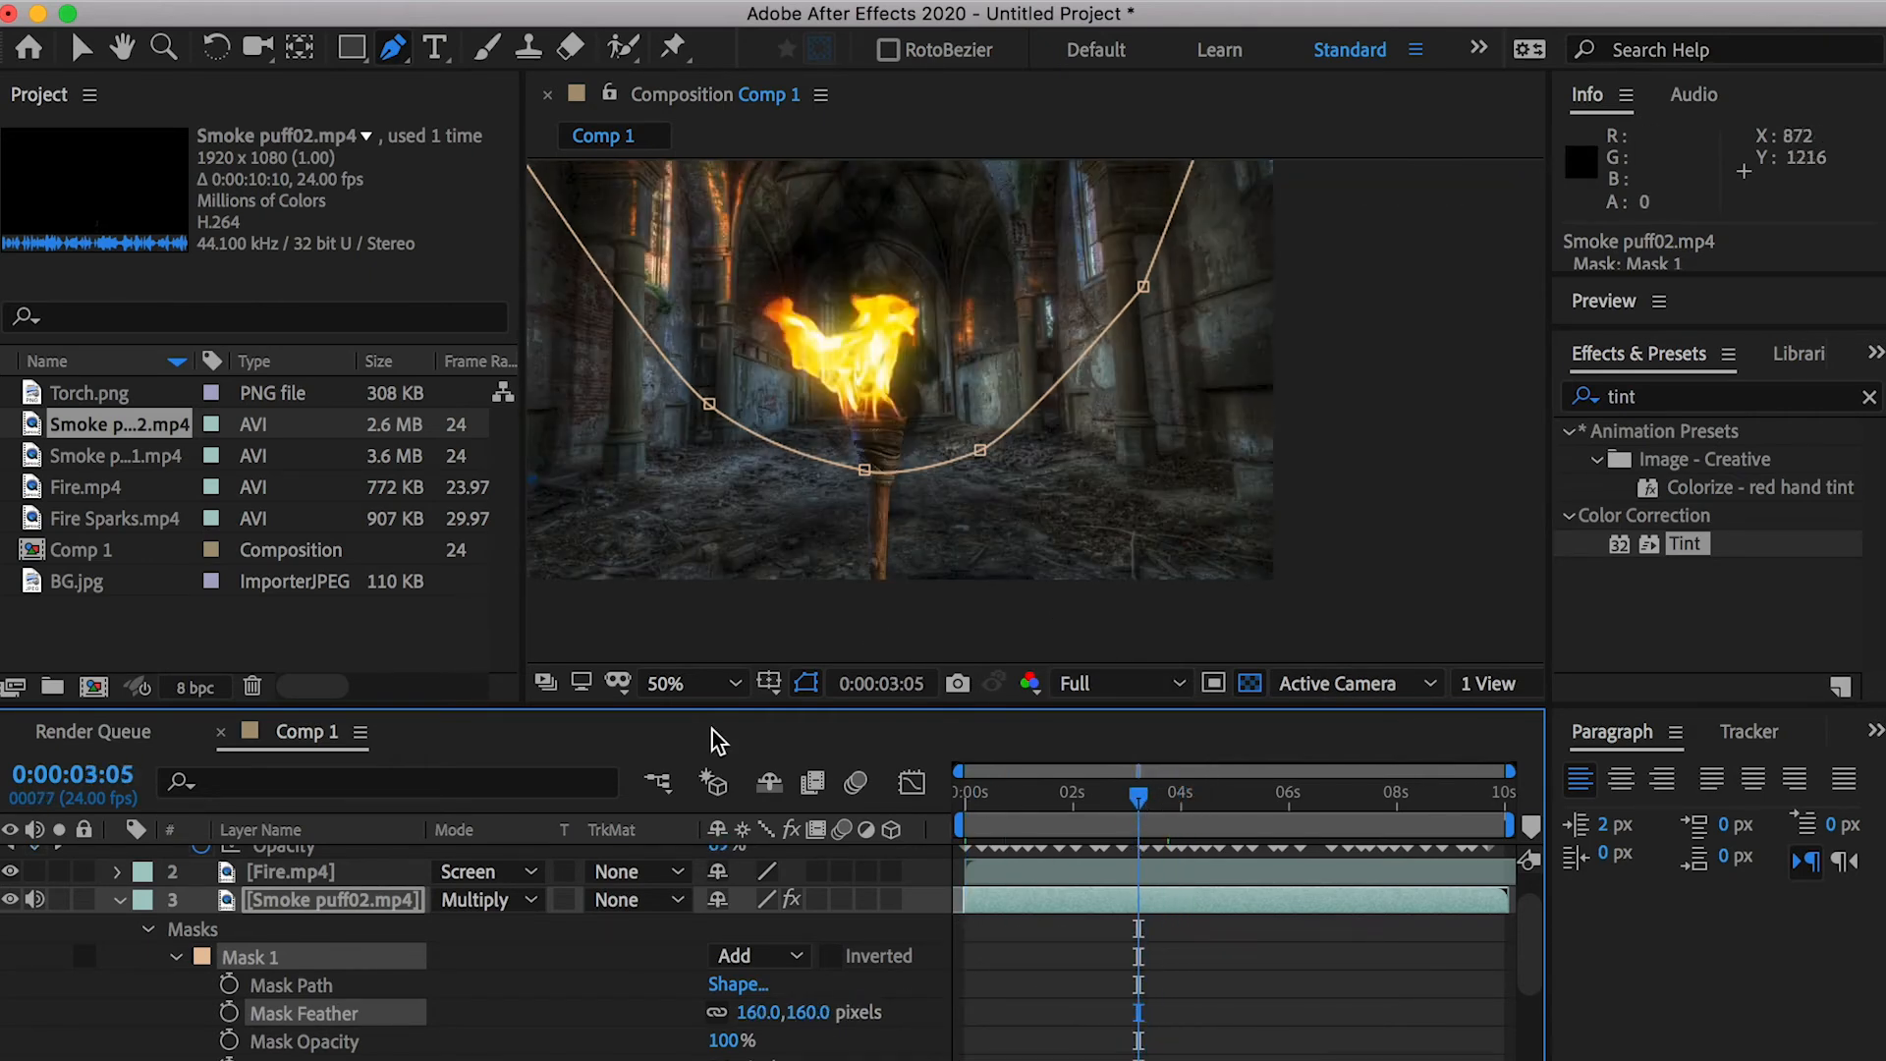
Set the Smoke puff02 layer's opacity to 75%
{"action": "left_click", "coordinate": [358, 902]}
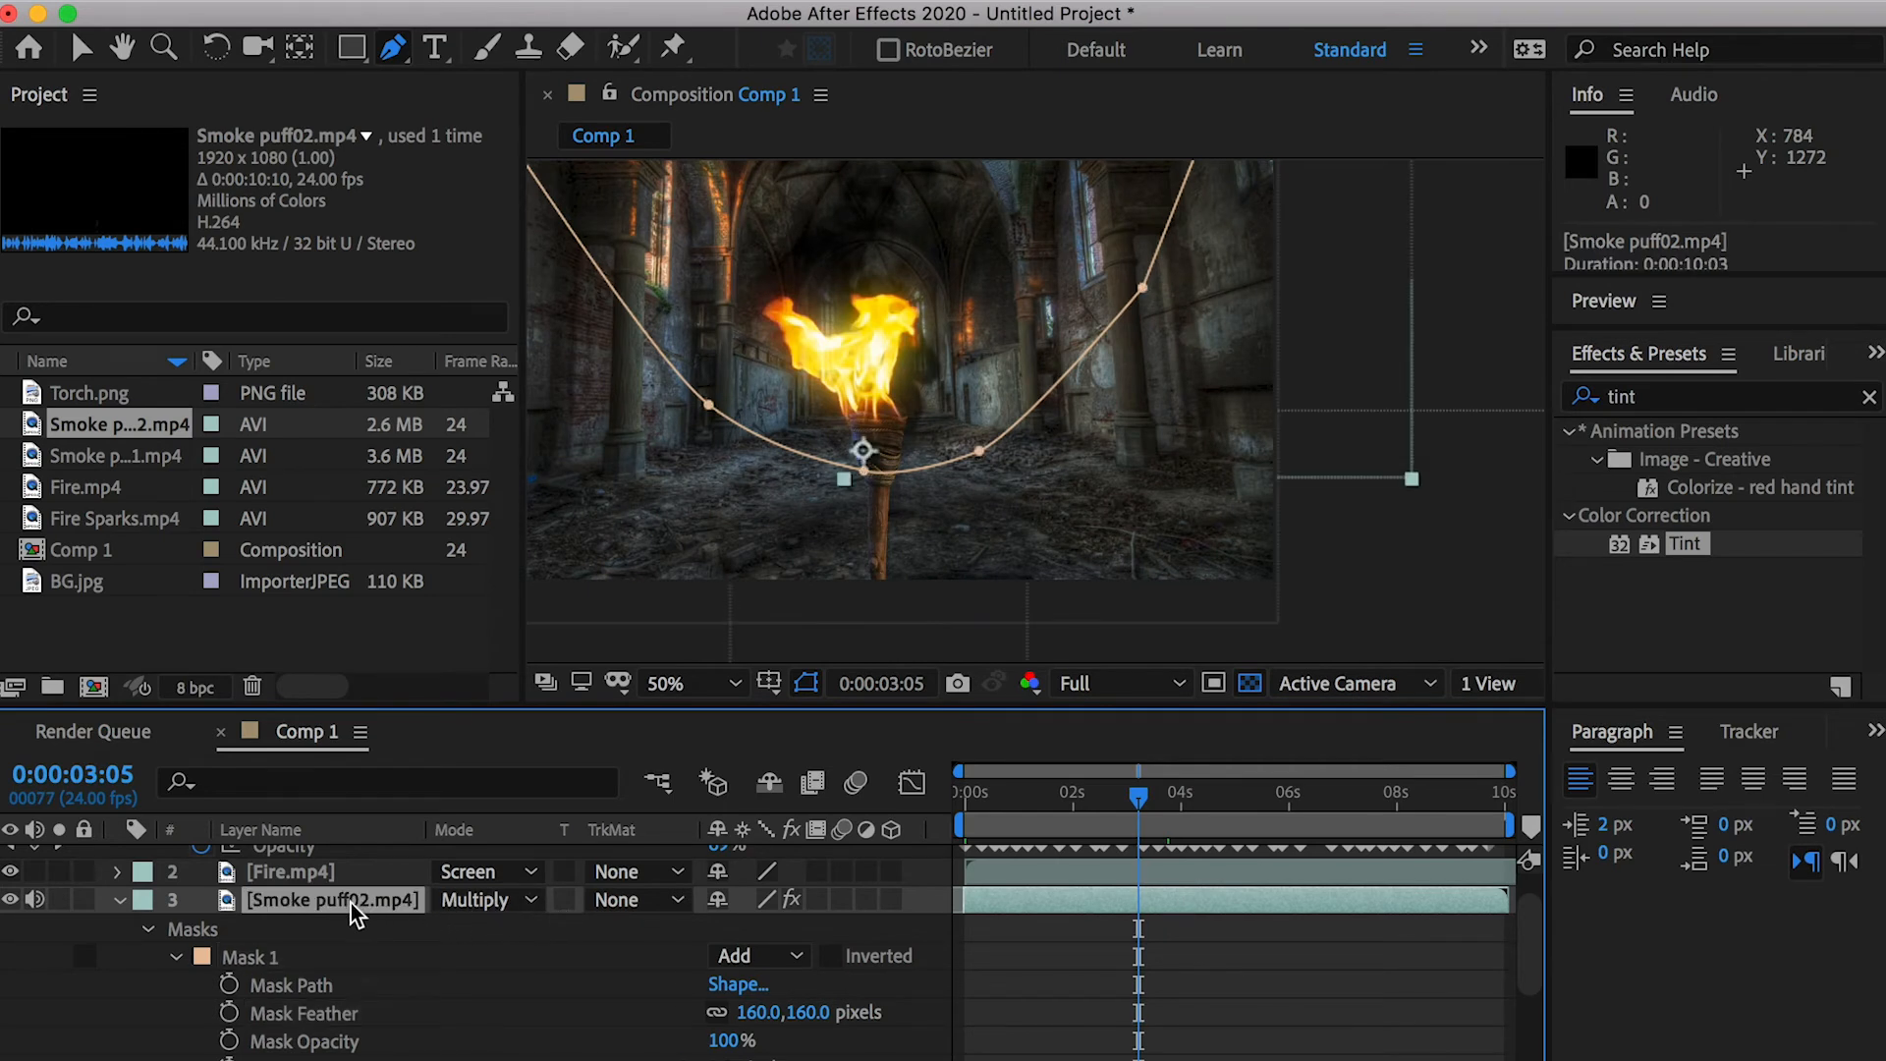
{"action": "key", "text": "u"}
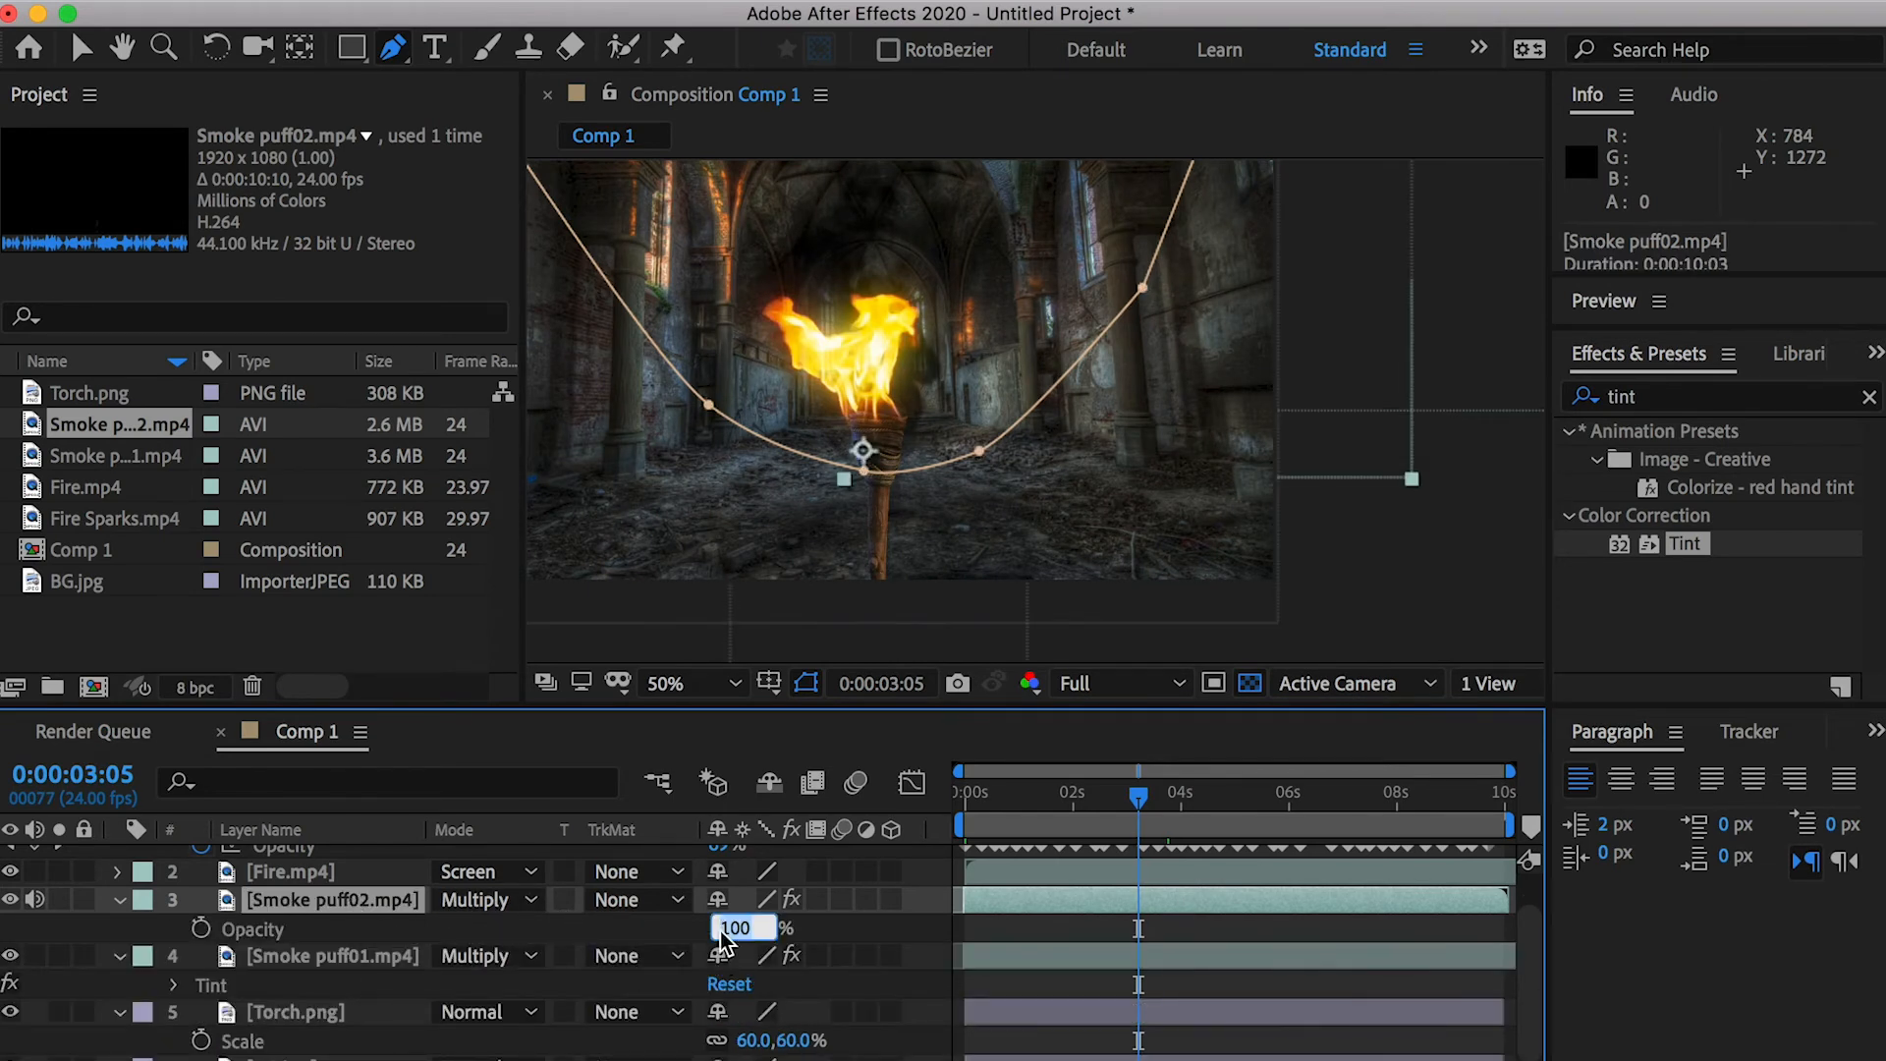
{"action": "type", "text": "75"}
{"action": "key", "text": "Return"}
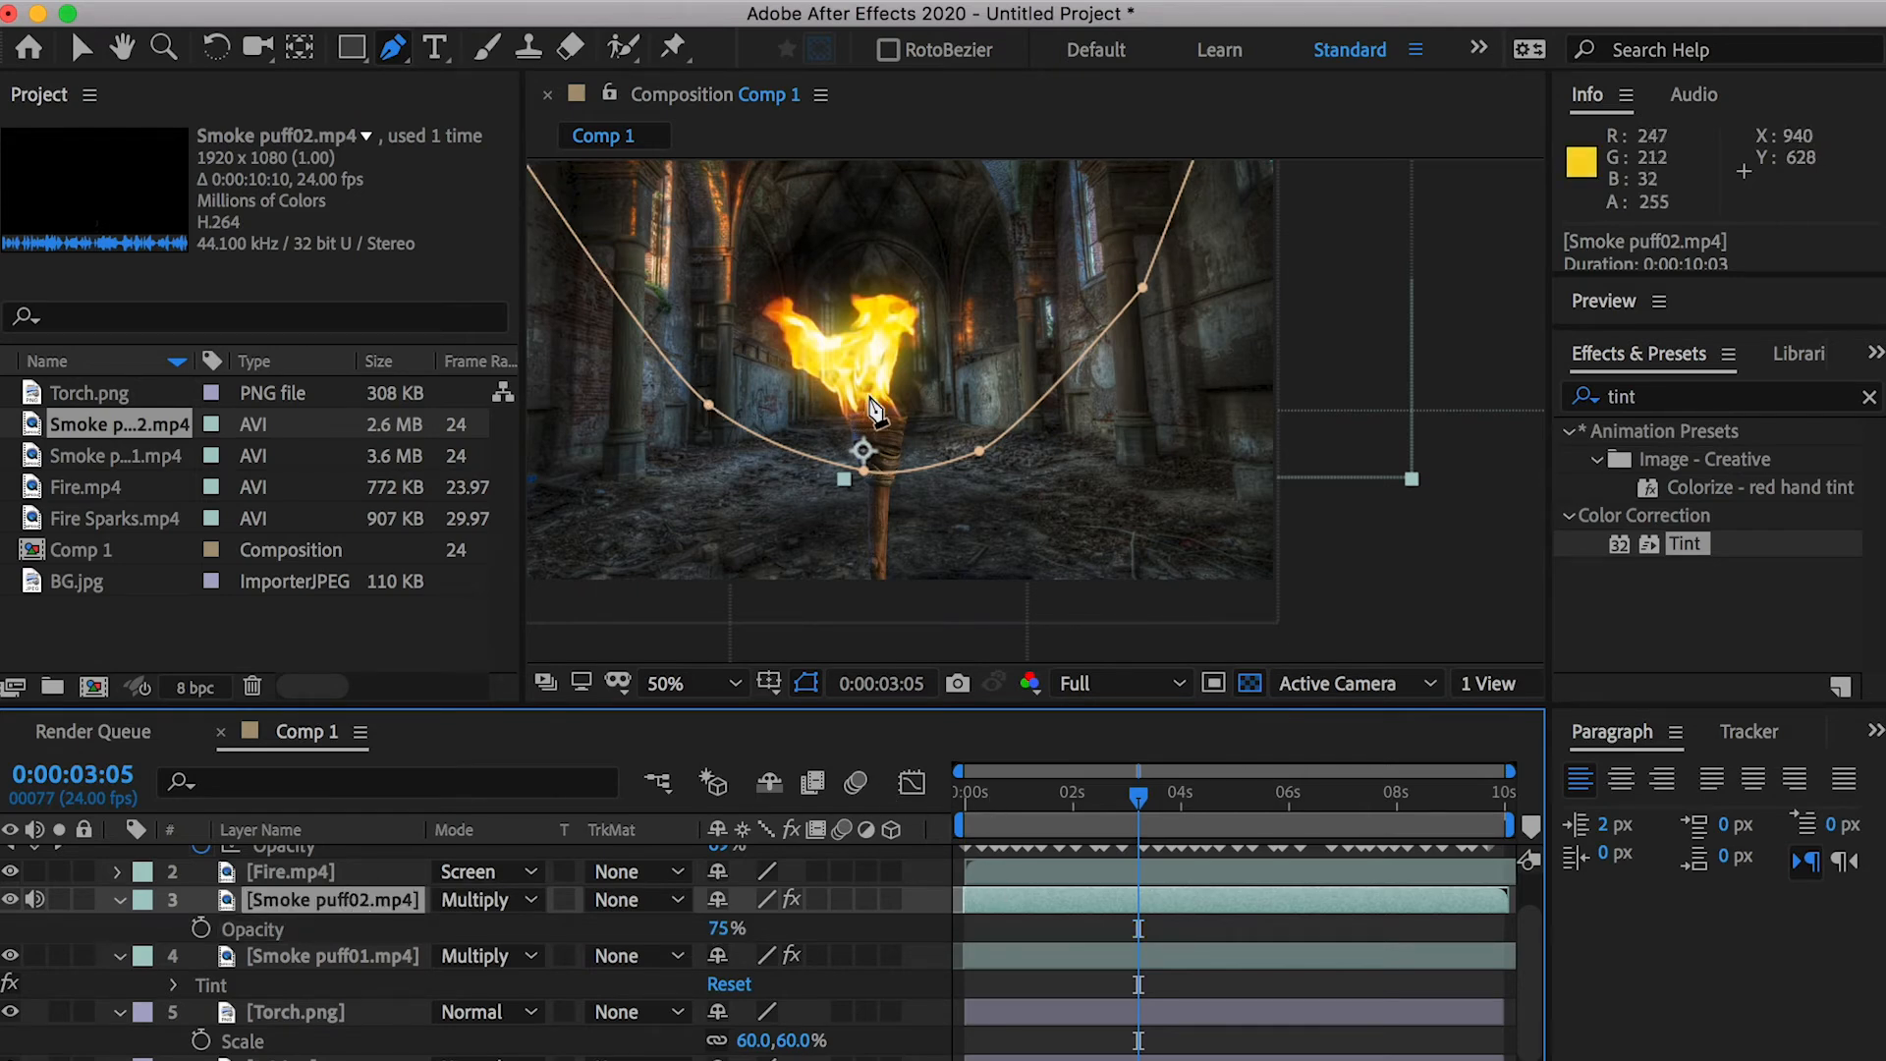
Place the Smoke puff02 layer below Torch.png, raise it so its smoke rises from the torch head, and preview the composition
{"action": "key", "text": "v"}
{"action": "left_click_drag", "start_coordinate": [865, 380], "coordinate": [192, 1032]}
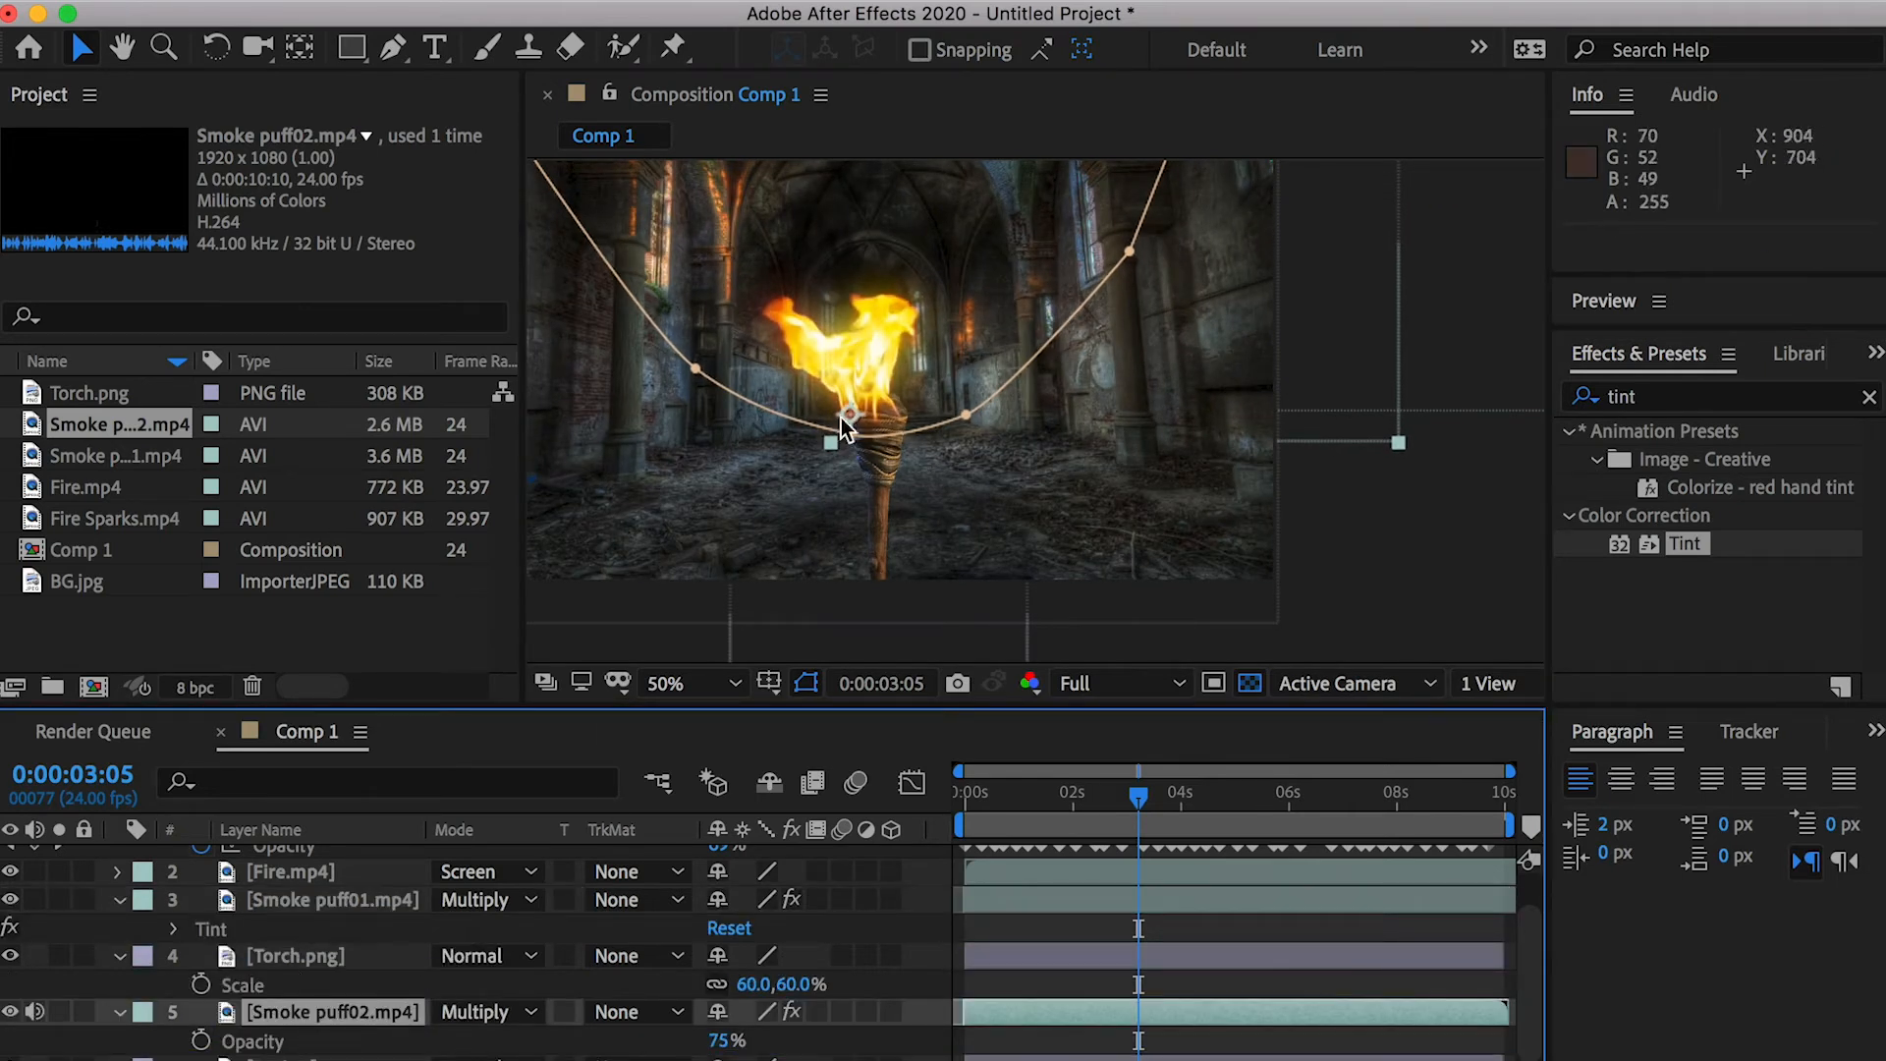
{"action": "key", "text": "space"}
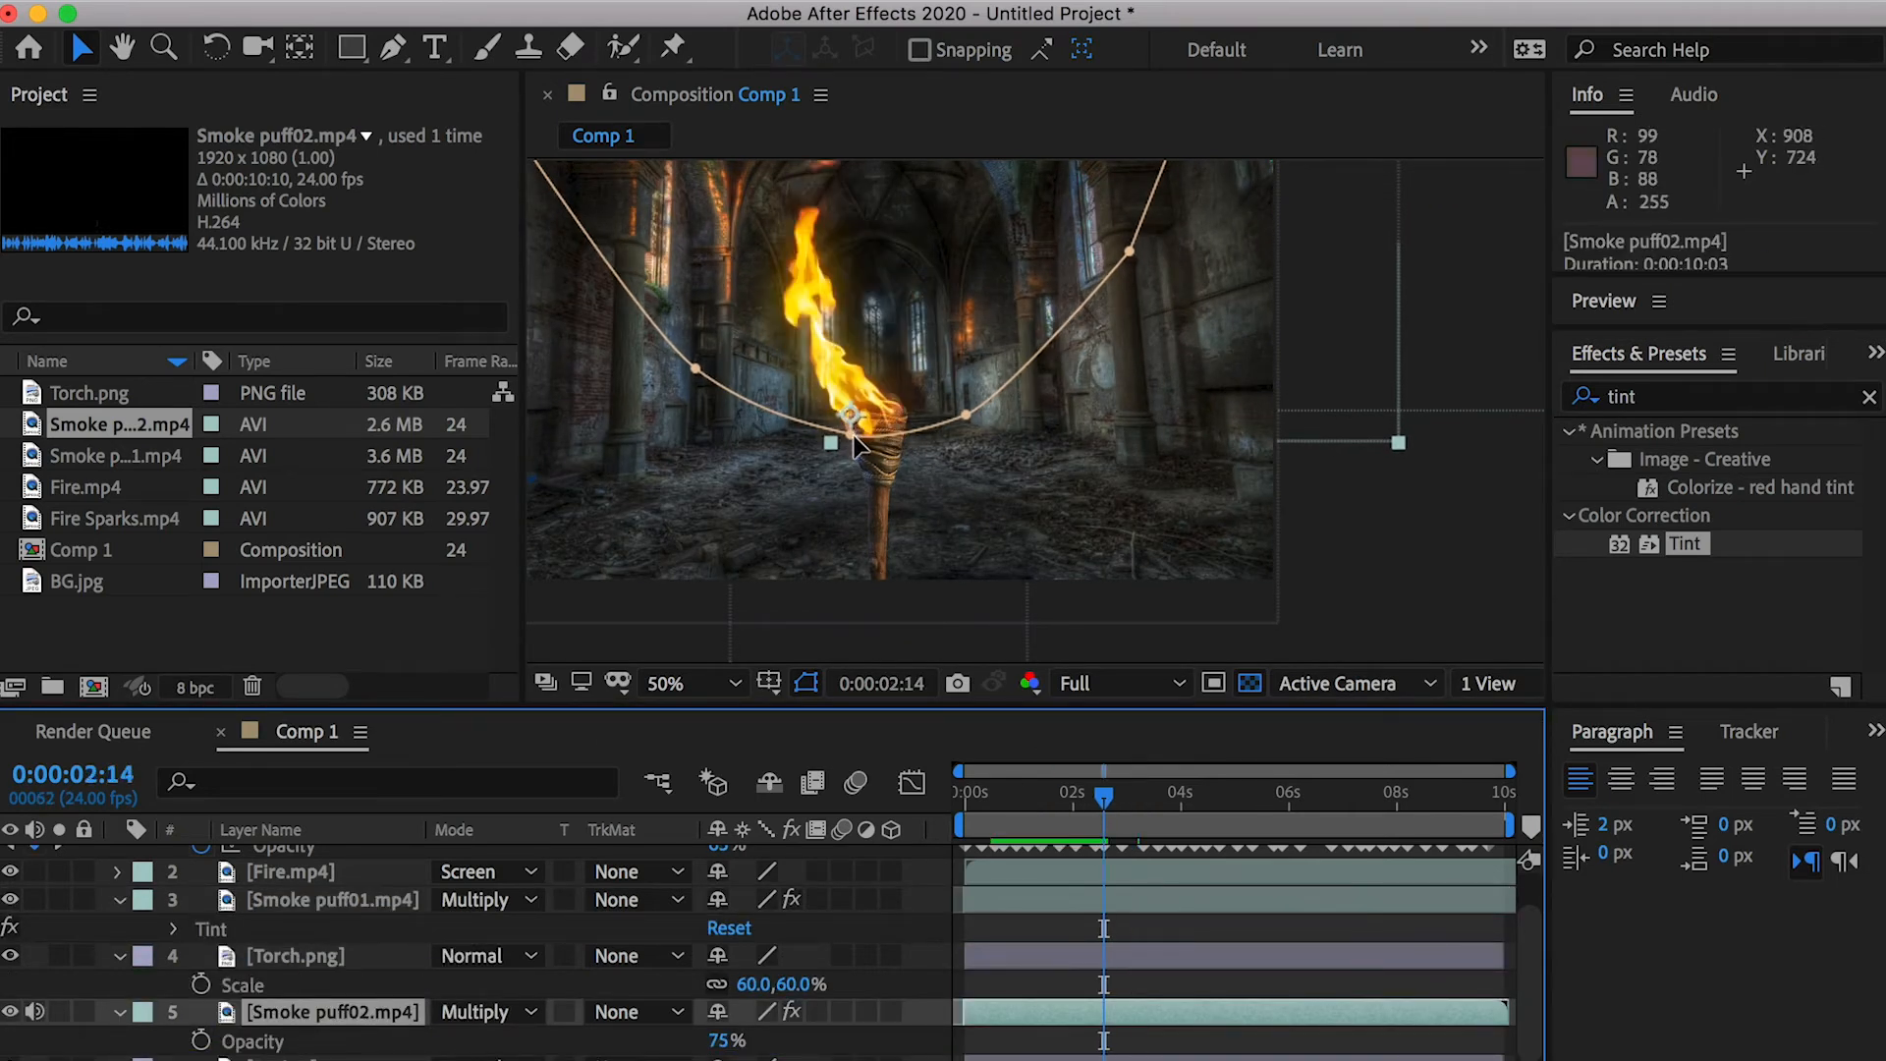
{"action": "left_click", "coordinate": [854, 442]}
{"action": "left_click_drag", "start_coordinate": [923, 350], "coordinate": [928, 318]}
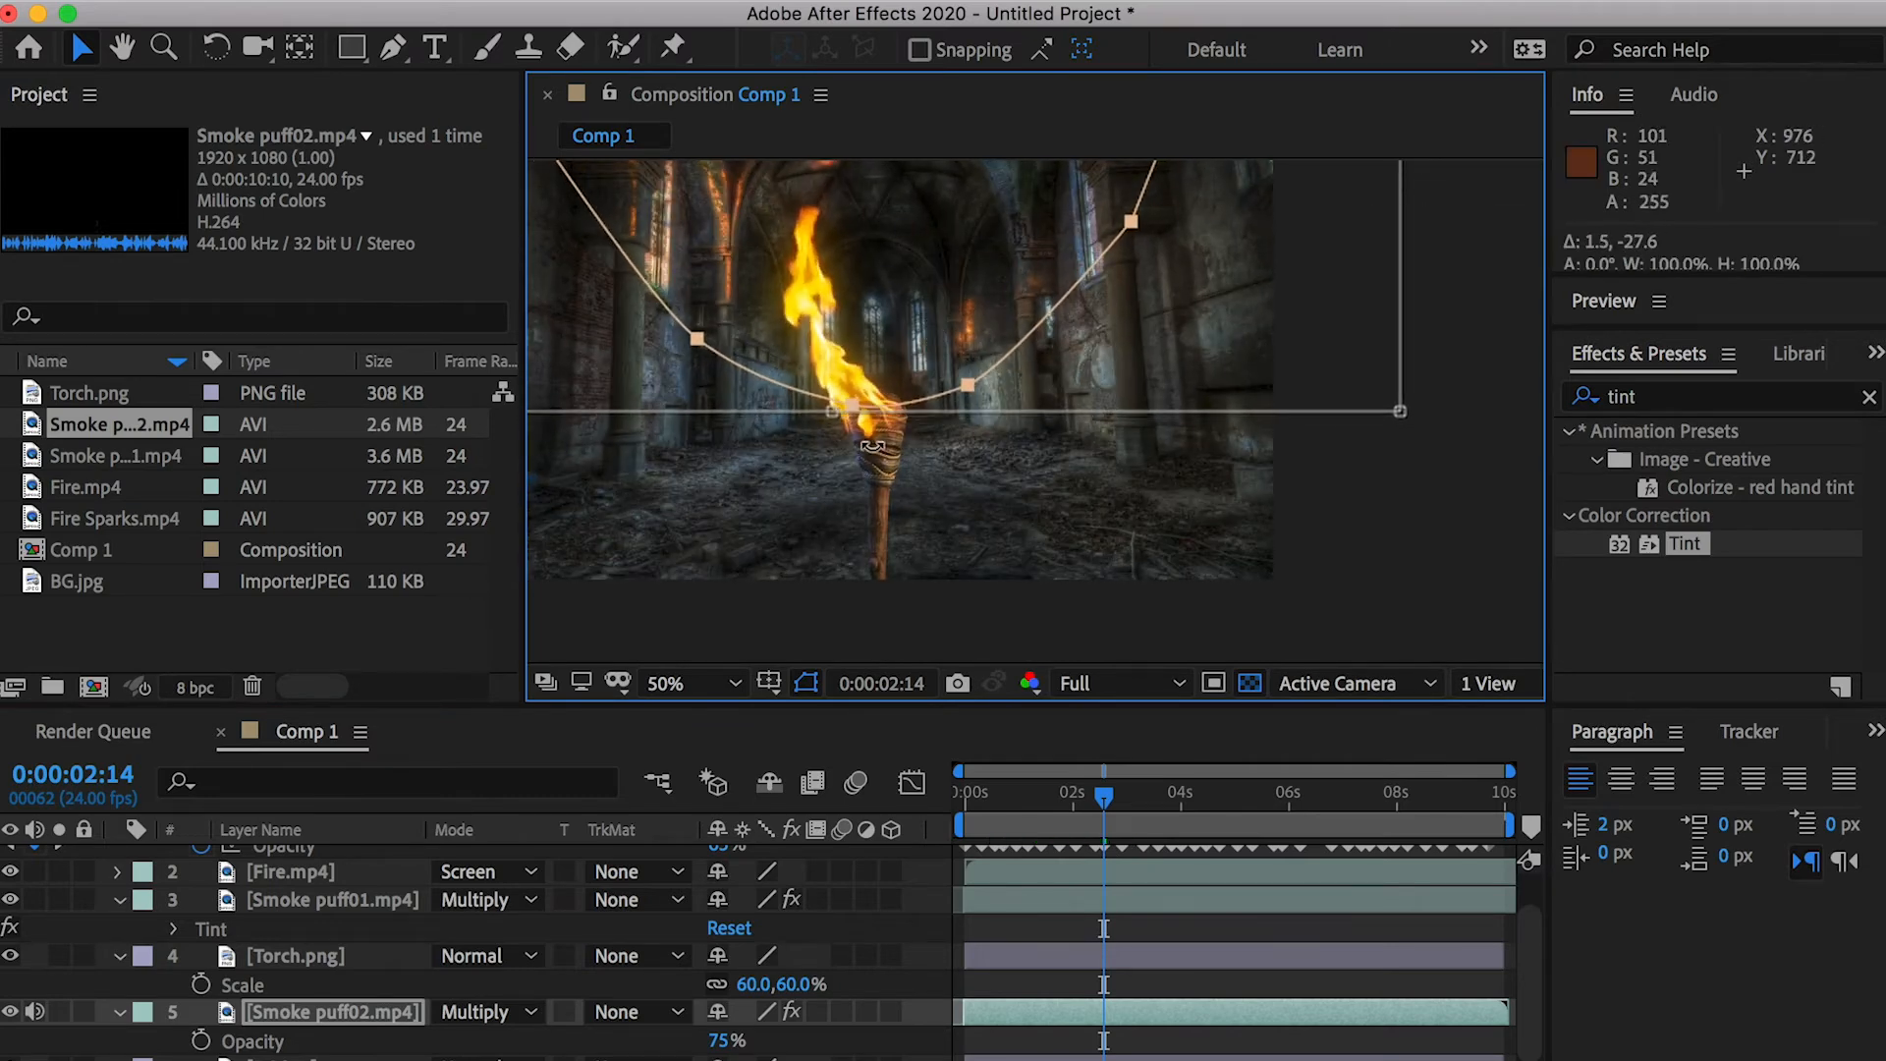
{"action": "left_click", "coordinate": [1078, 980]}
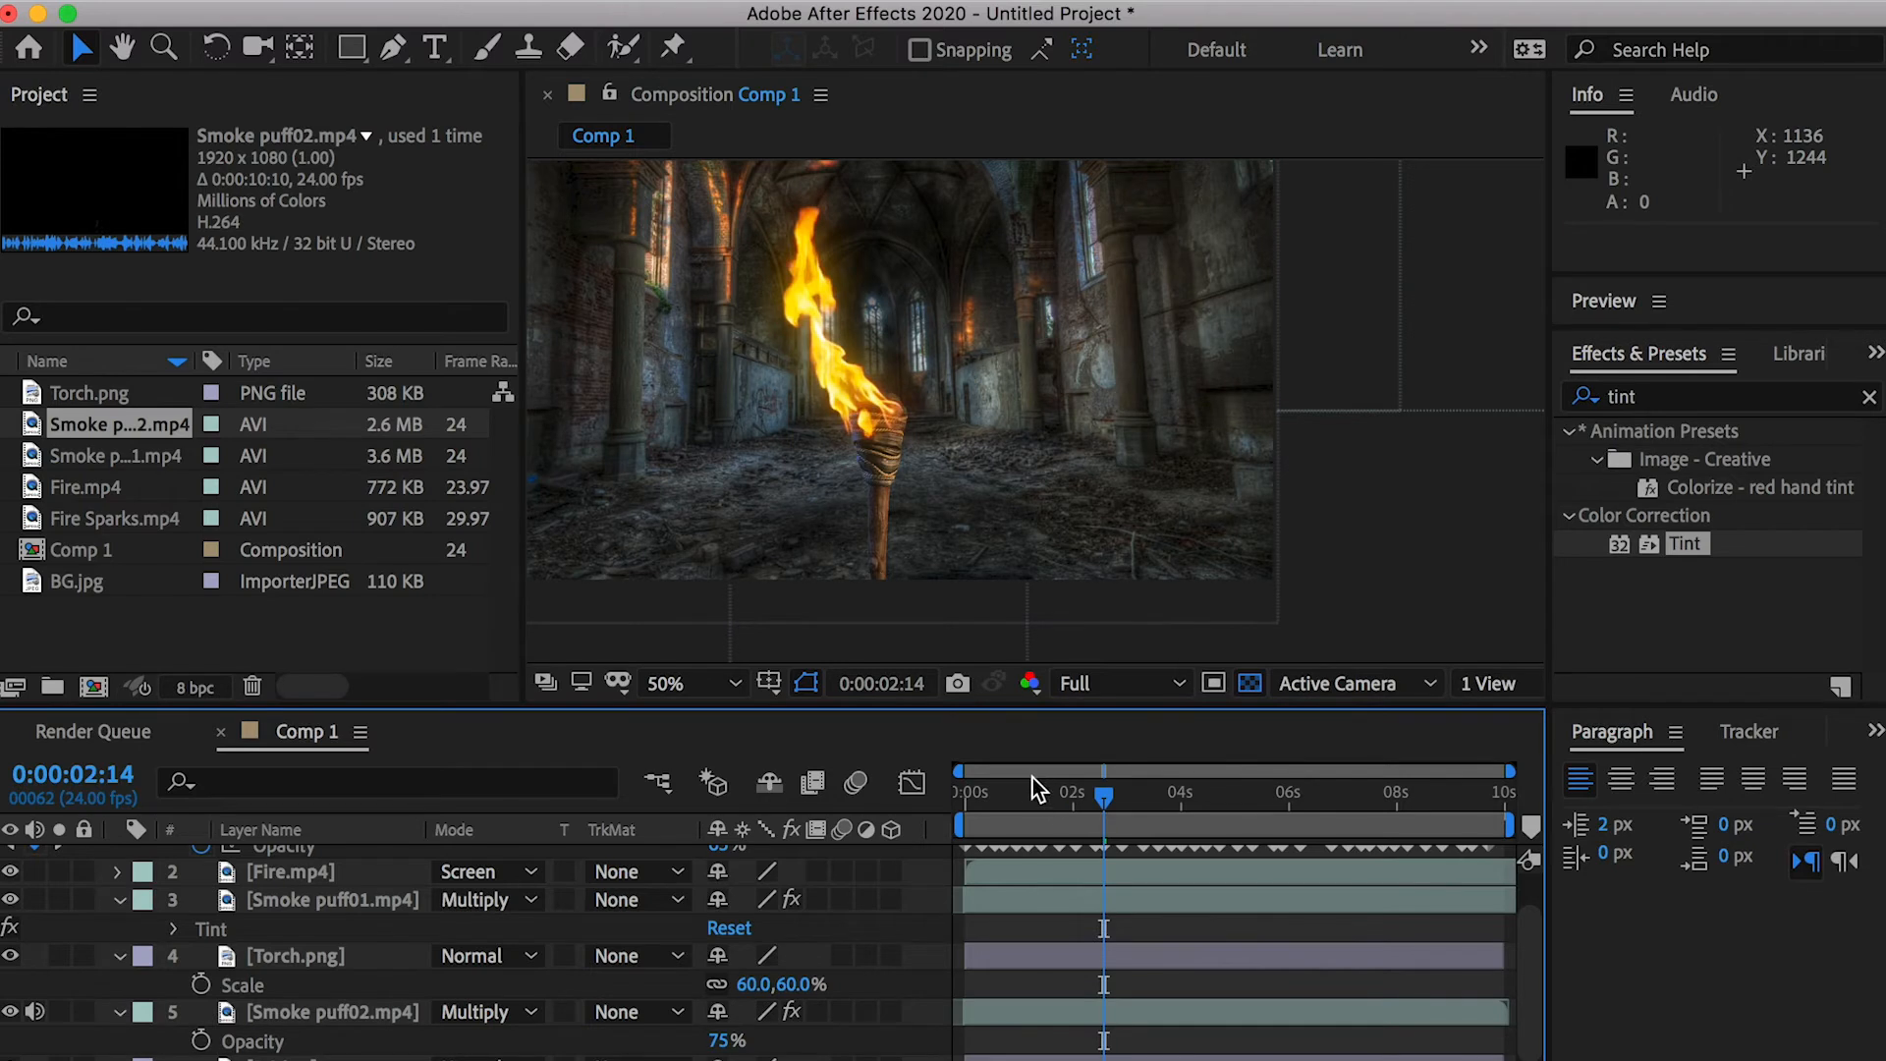
{"action": "left_click_drag", "start_coordinate": [1105, 794], "coordinate": [970, 800]}
{"action": "key", "text": "space"}
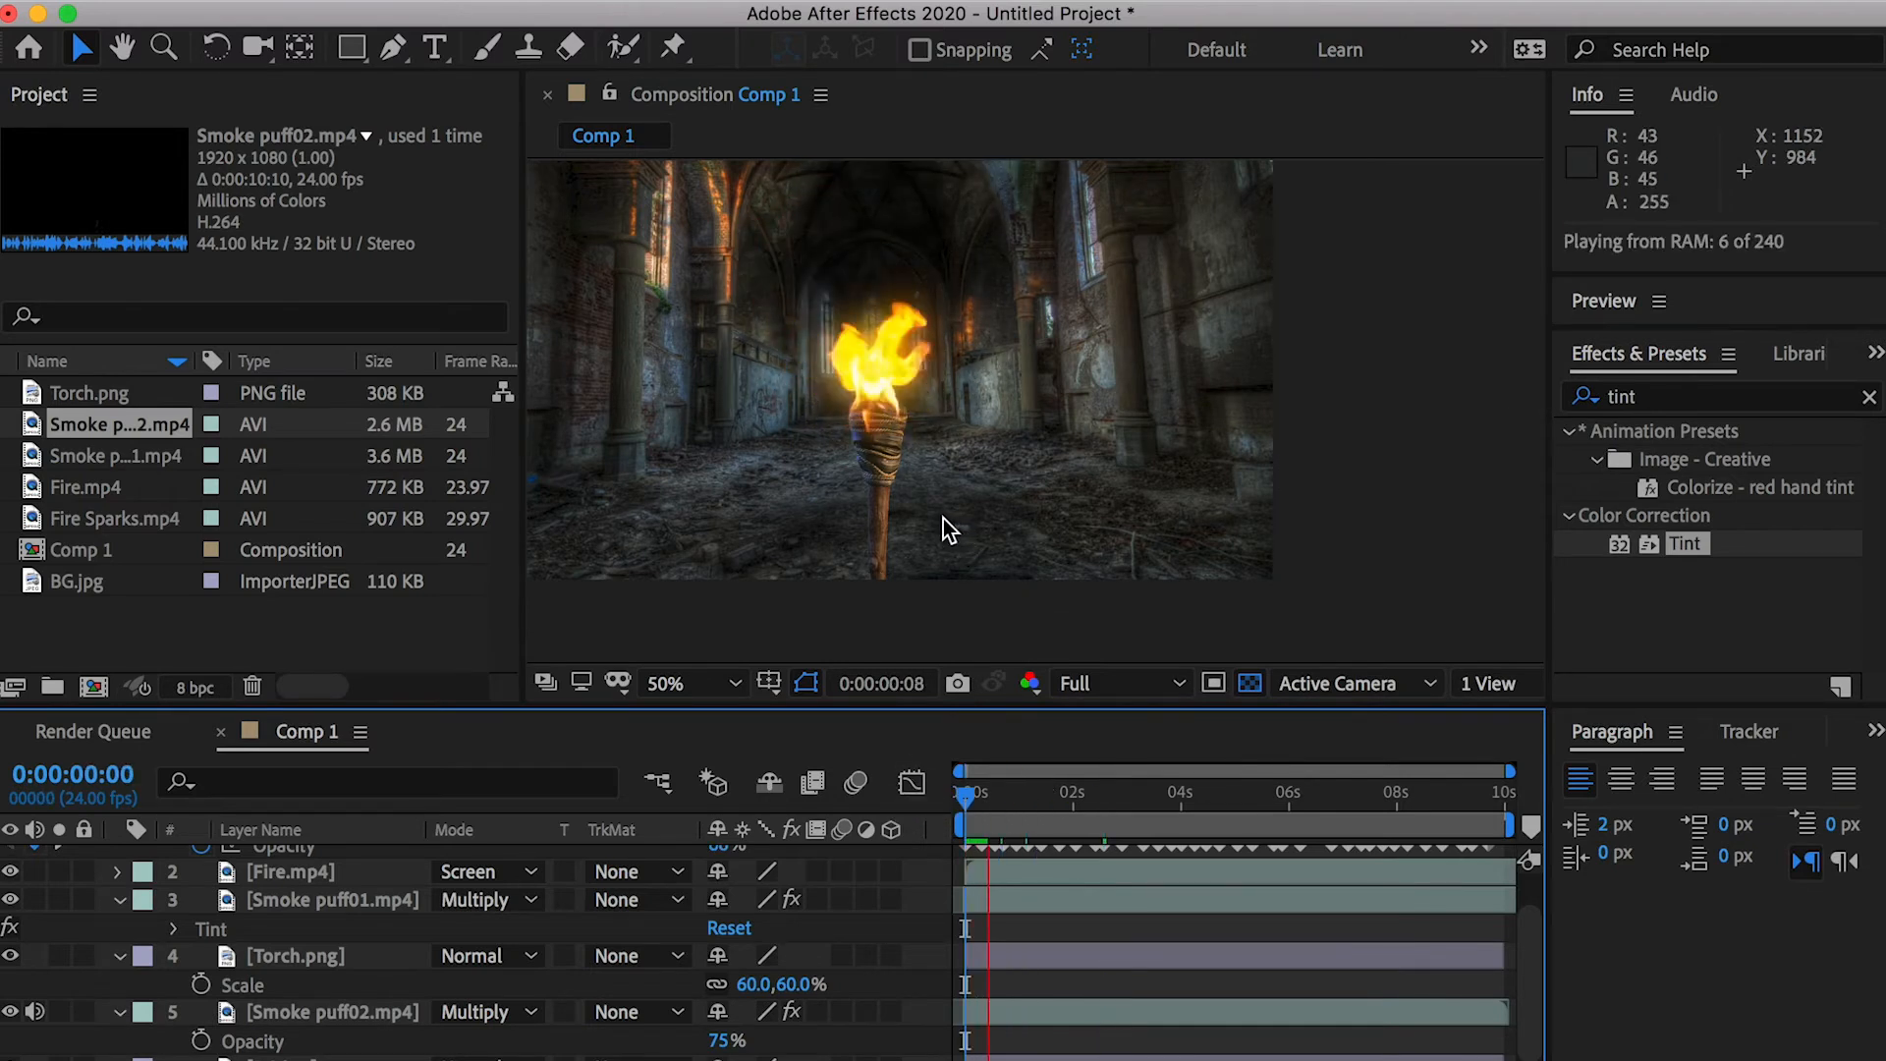
{"action": "key", "text": "space"}
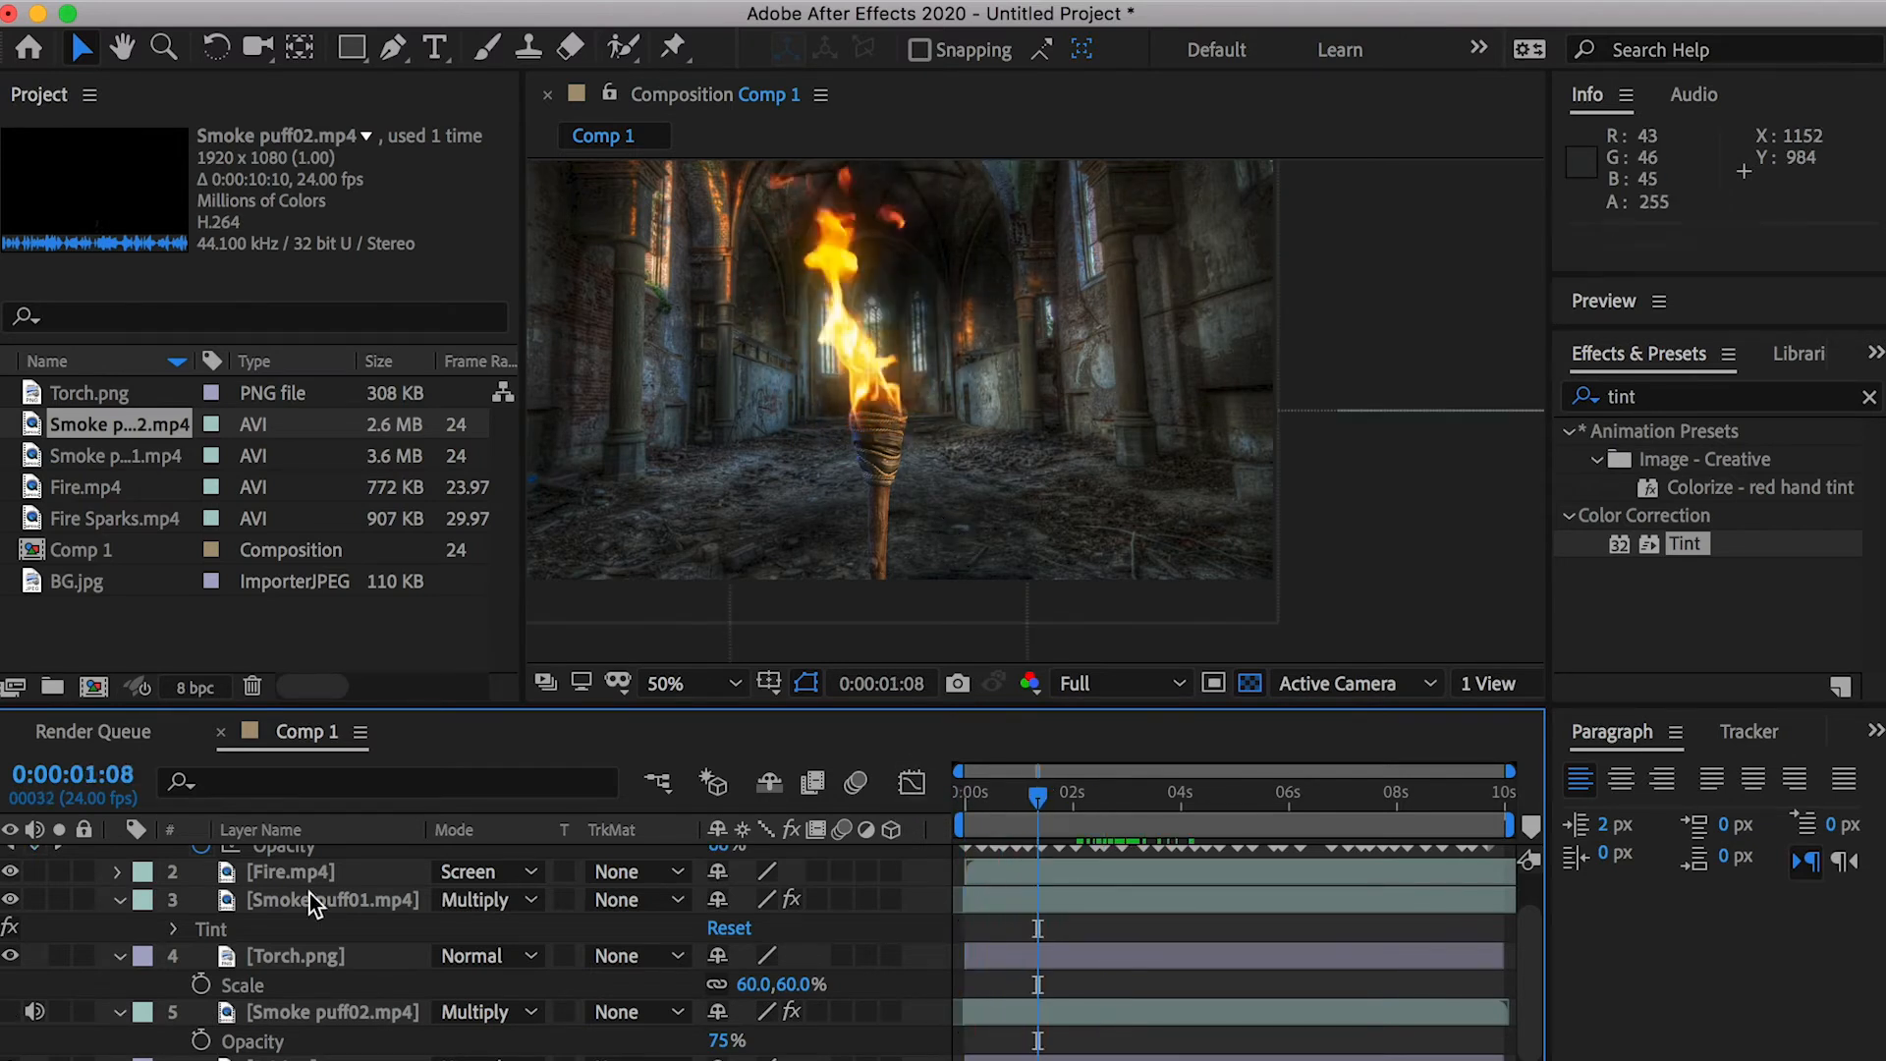
Compare the scene with Smoke puff01 on and off, move that layer slightly up at the torch head, and preview from the start
{"action": "left_click", "coordinate": [312, 902]}
{"action": "left_click", "coordinate": [11, 899]}
{"action": "left_click", "coordinate": [12, 899]}
{"action": "left_click", "coordinate": [11, 899]}
{"action": "left_click", "coordinate": [12, 899]}
{"action": "left_click_drag", "start_coordinate": [844, 406], "coordinate": [904, 321]}
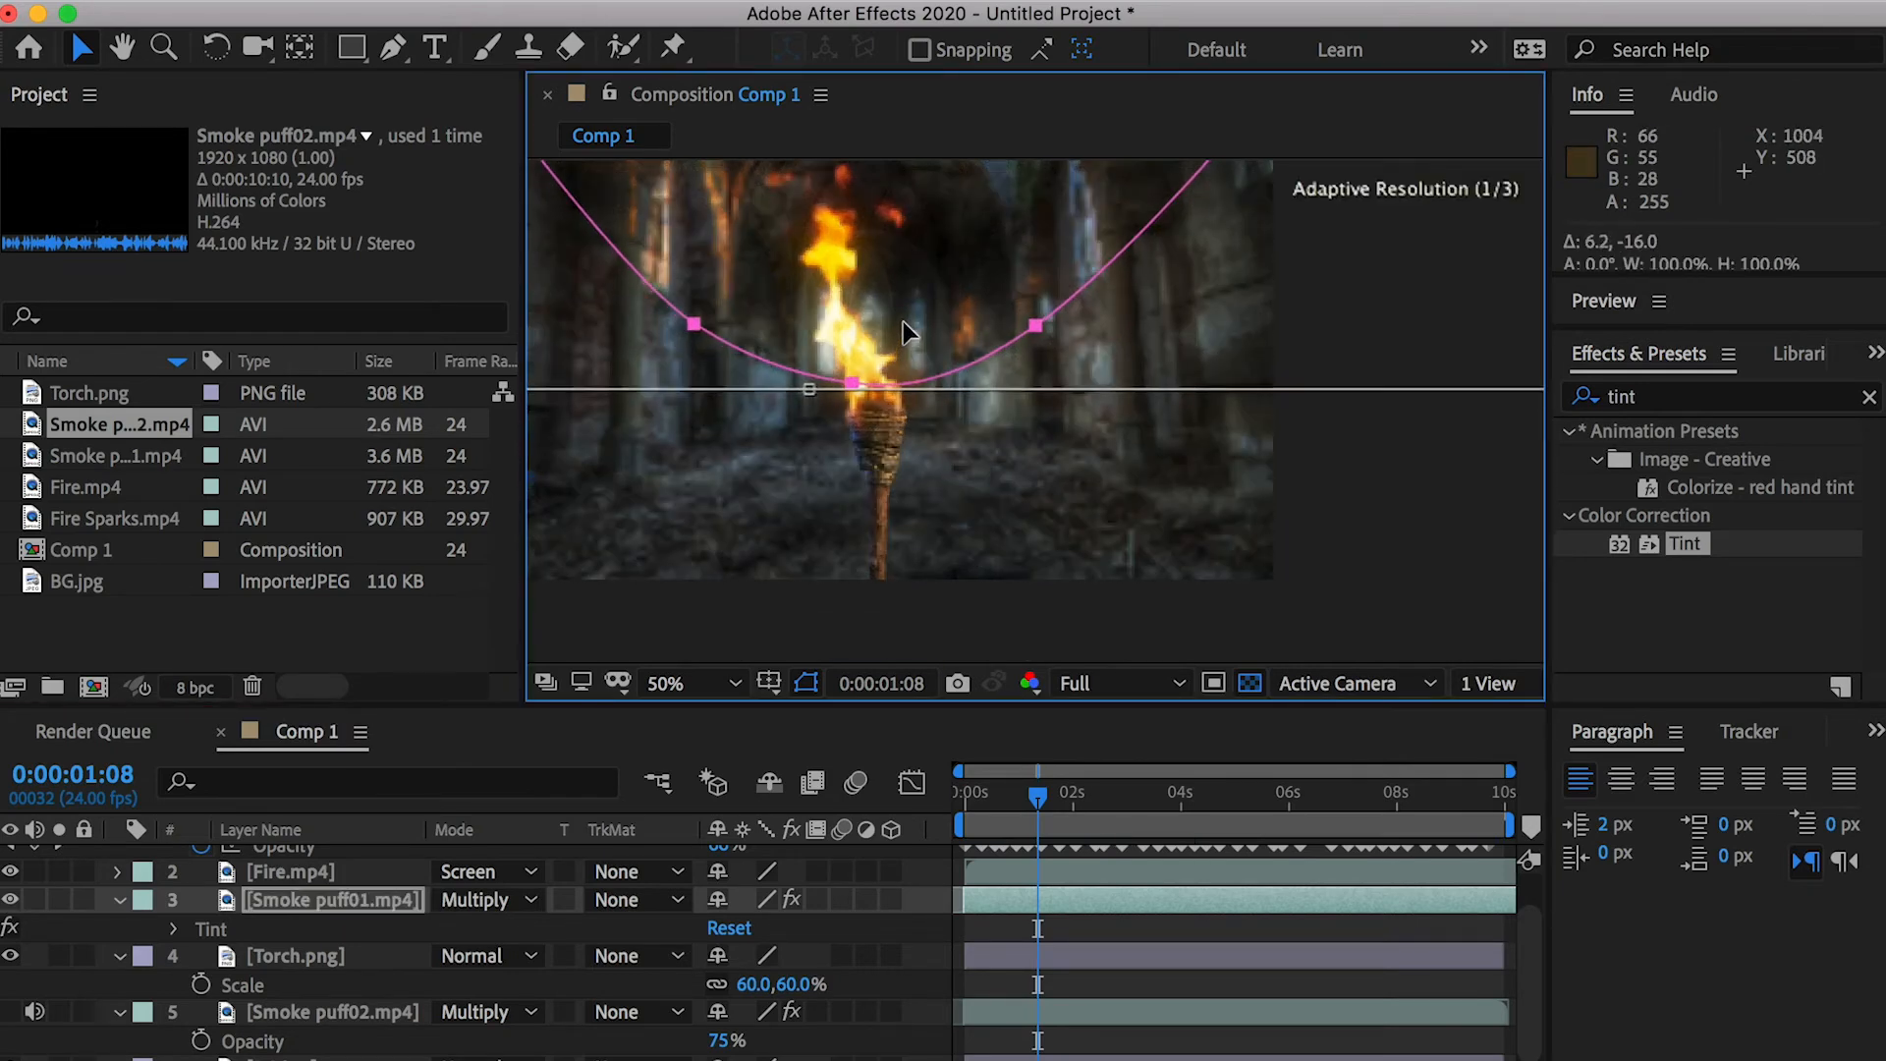
{"action": "left_click", "coordinate": [1048, 921]}
{"action": "left_click_drag", "start_coordinate": [1037, 794], "coordinate": [963, 798]}
{"action": "key", "text": "space"}
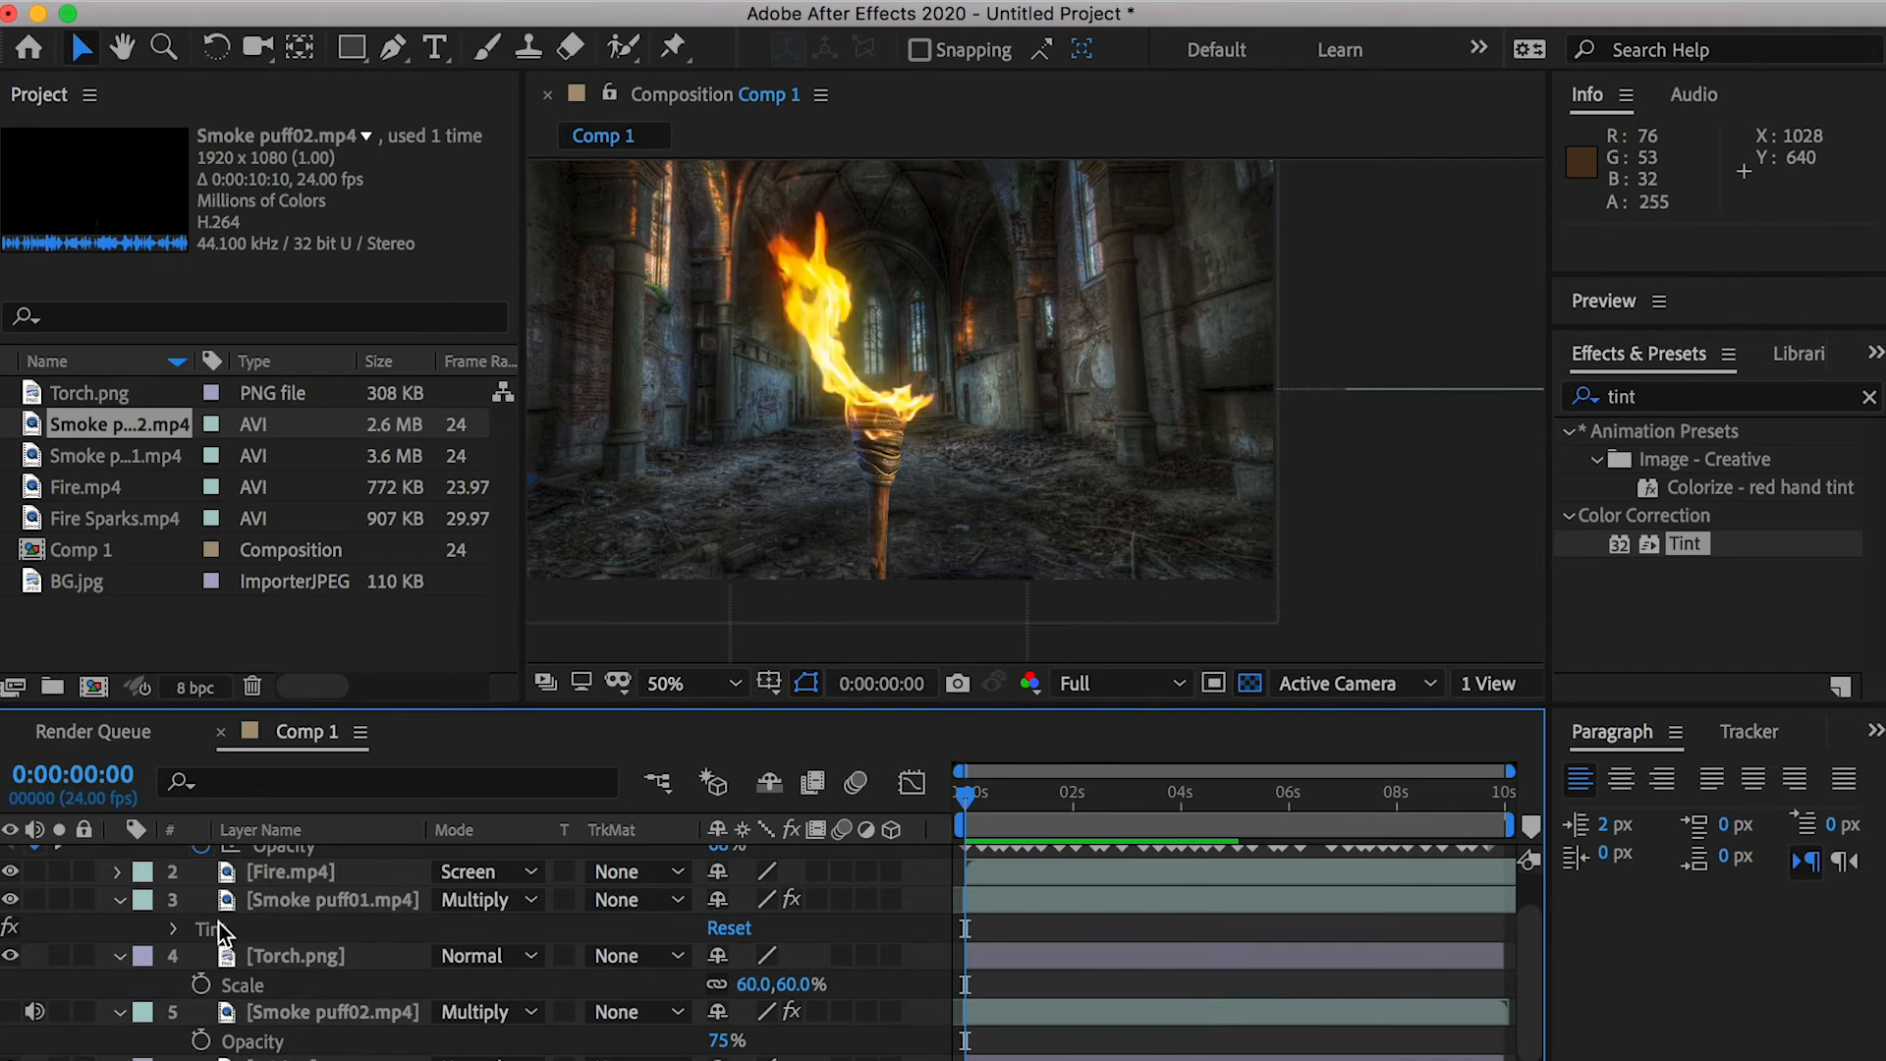
{"action": "key", "text": "space"}
Collapse the expanded properties of the FireGlow, smoke and Torch.png layers in the timeline
{"action": "scroll", "coordinate": [208, 883], "scroll_direction": "up", "scroll_amount": 1}
{"action": "left_click", "coordinate": [119, 858]}
{"action": "left_click", "coordinate": [119, 913]}
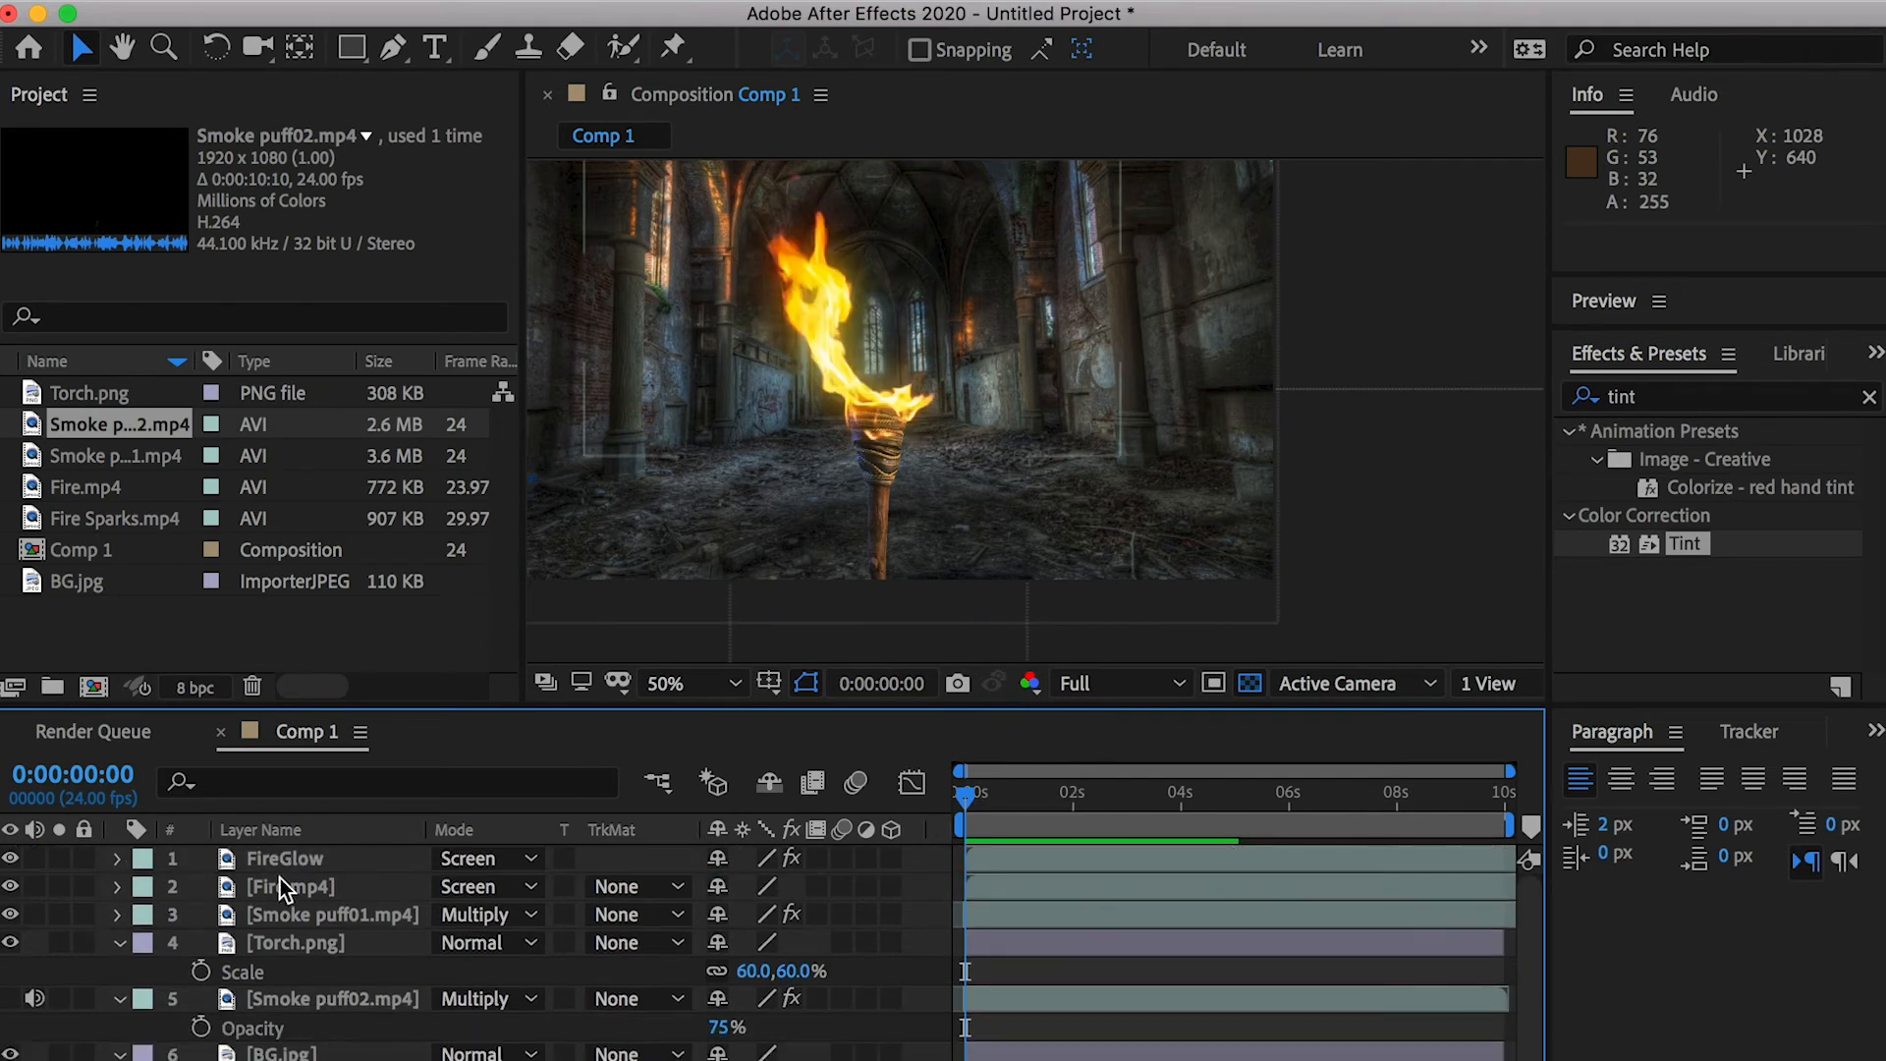
{"action": "left_click", "coordinate": [119, 943]}
{"action": "left_click", "coordinate": [119, 969]}
Add Fire Sparks.mp4 as the top layer, scale it to 105%, and position it over the torch flame
{"action": "left_click_drag", "start_coordinate": [137, 518], "coordinate": [263, 859]}
{"action": "mouse_move", "coordinate": [1004, 793]}
{"action": "left_mouse_down"}
{"action": "mouse_move", "coordinate": [1297, 793]}
{"action": "mouse_move", "coordinate": [1012, 793]}
{"action": "left_mouse_up"}
{"action": "mouse_move", "coordinate": [925, 436]}
{"action": "left_mouse_down"}
{"action": "mouse_move", "coordinate": [922, 487]}
{"action": "mouse_move", "coordinate": [910, 279]}
{"action": "mouse_move", "coordinate": [921, 384]}
{"action": "mouse_move", "coordinate": [890, 462]}
{"action": "mouse_move", "coordinate": [913, 455]}
{"action": "mouse_move", "coordinate": [889, 427]}
{"action": "left_mouse_up"}
{"action": "key", "text": "s"}
{"action": "left_click_drag", "start_coordinate": [801, 890], "coordinate": [803, 889]}
{"action": "left_click_drag", "start_coordinate": [927, 412], "coordinate": [935, 426]}
{"action": "left_click_drag", "start_coordinate": [797, 896], "coordinate": [815, 899]}
{"action": "left_click_drag", "start_coordinate": [913, 398], "coordinate": [914, 396]}
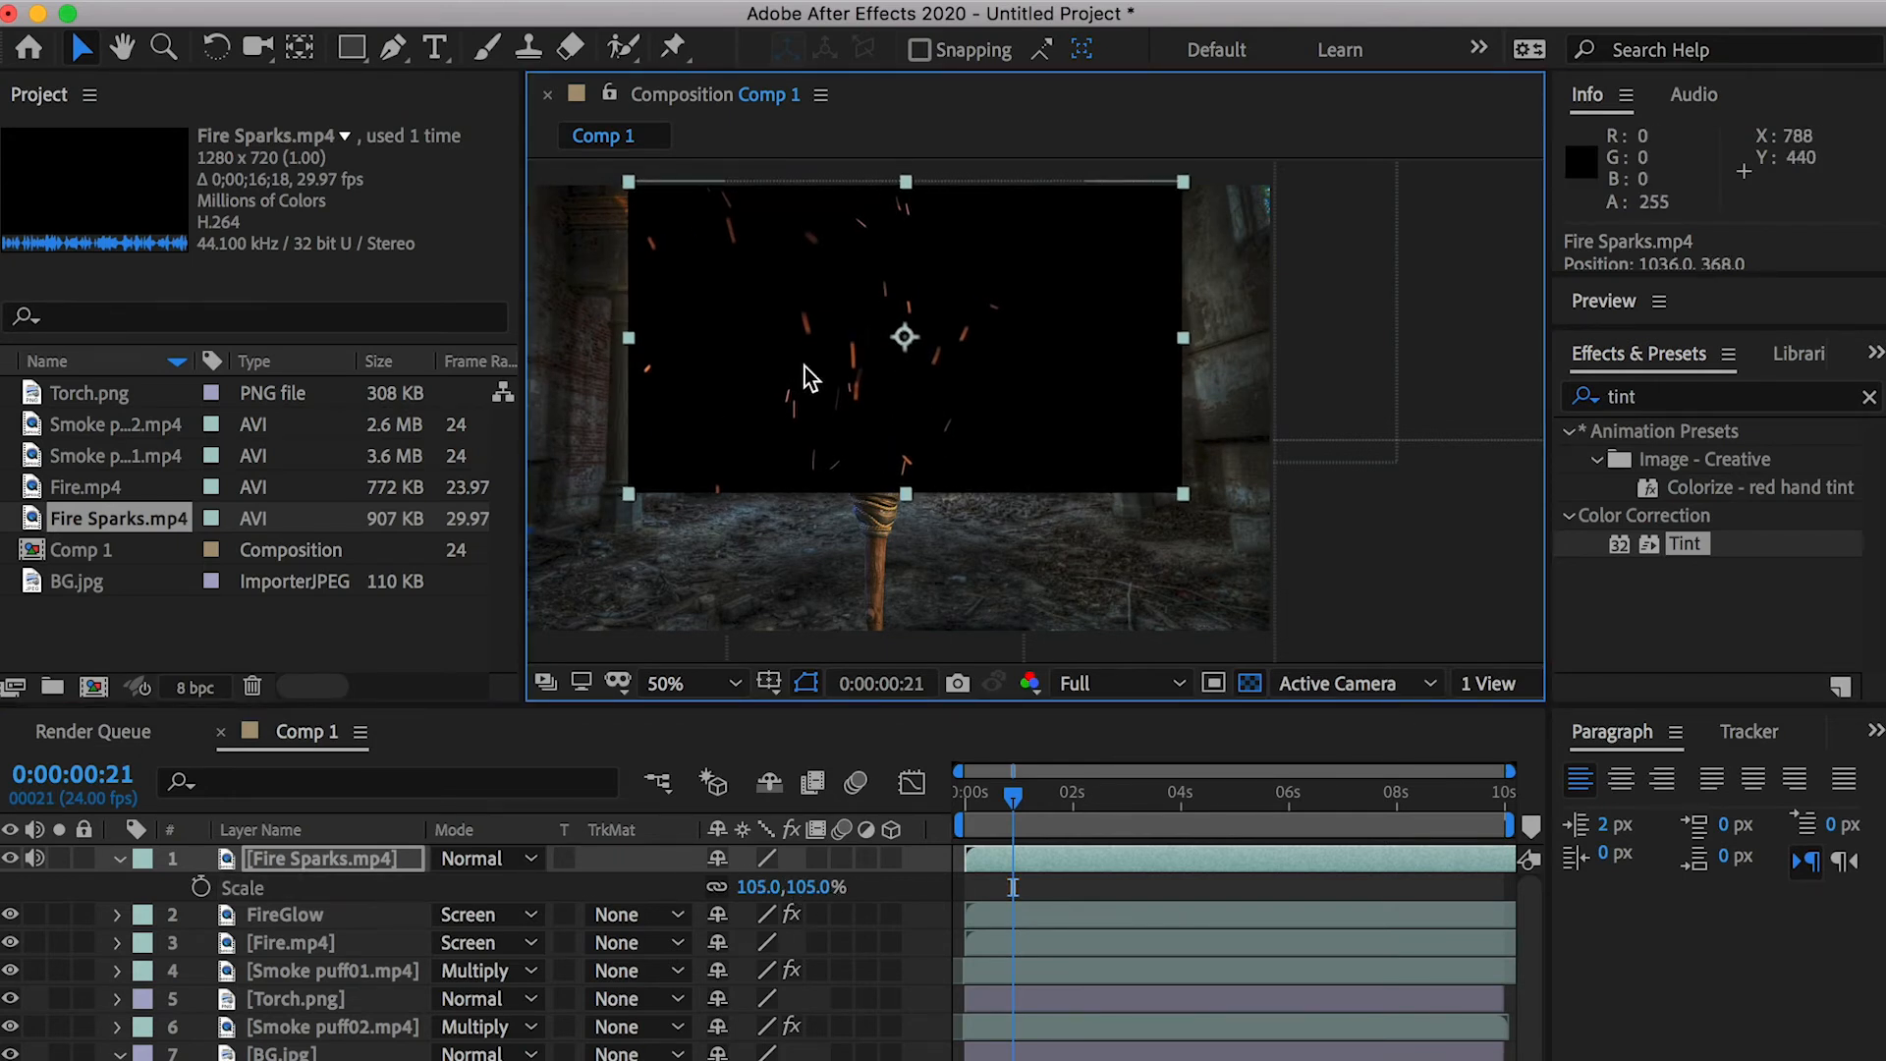
Draw a U-shaped mask on the Fire Sparks.mp4 layer with the Pen tool and adjust its lower curve around the torch head
{"action": "left_click", "coordinate": [391, 47]}
{"action": "left_click", "coordinate": [631, 187]}
{"action": "left_click_drag", "start_coordinate": [674, 331], "coordinate": [695, 369]}
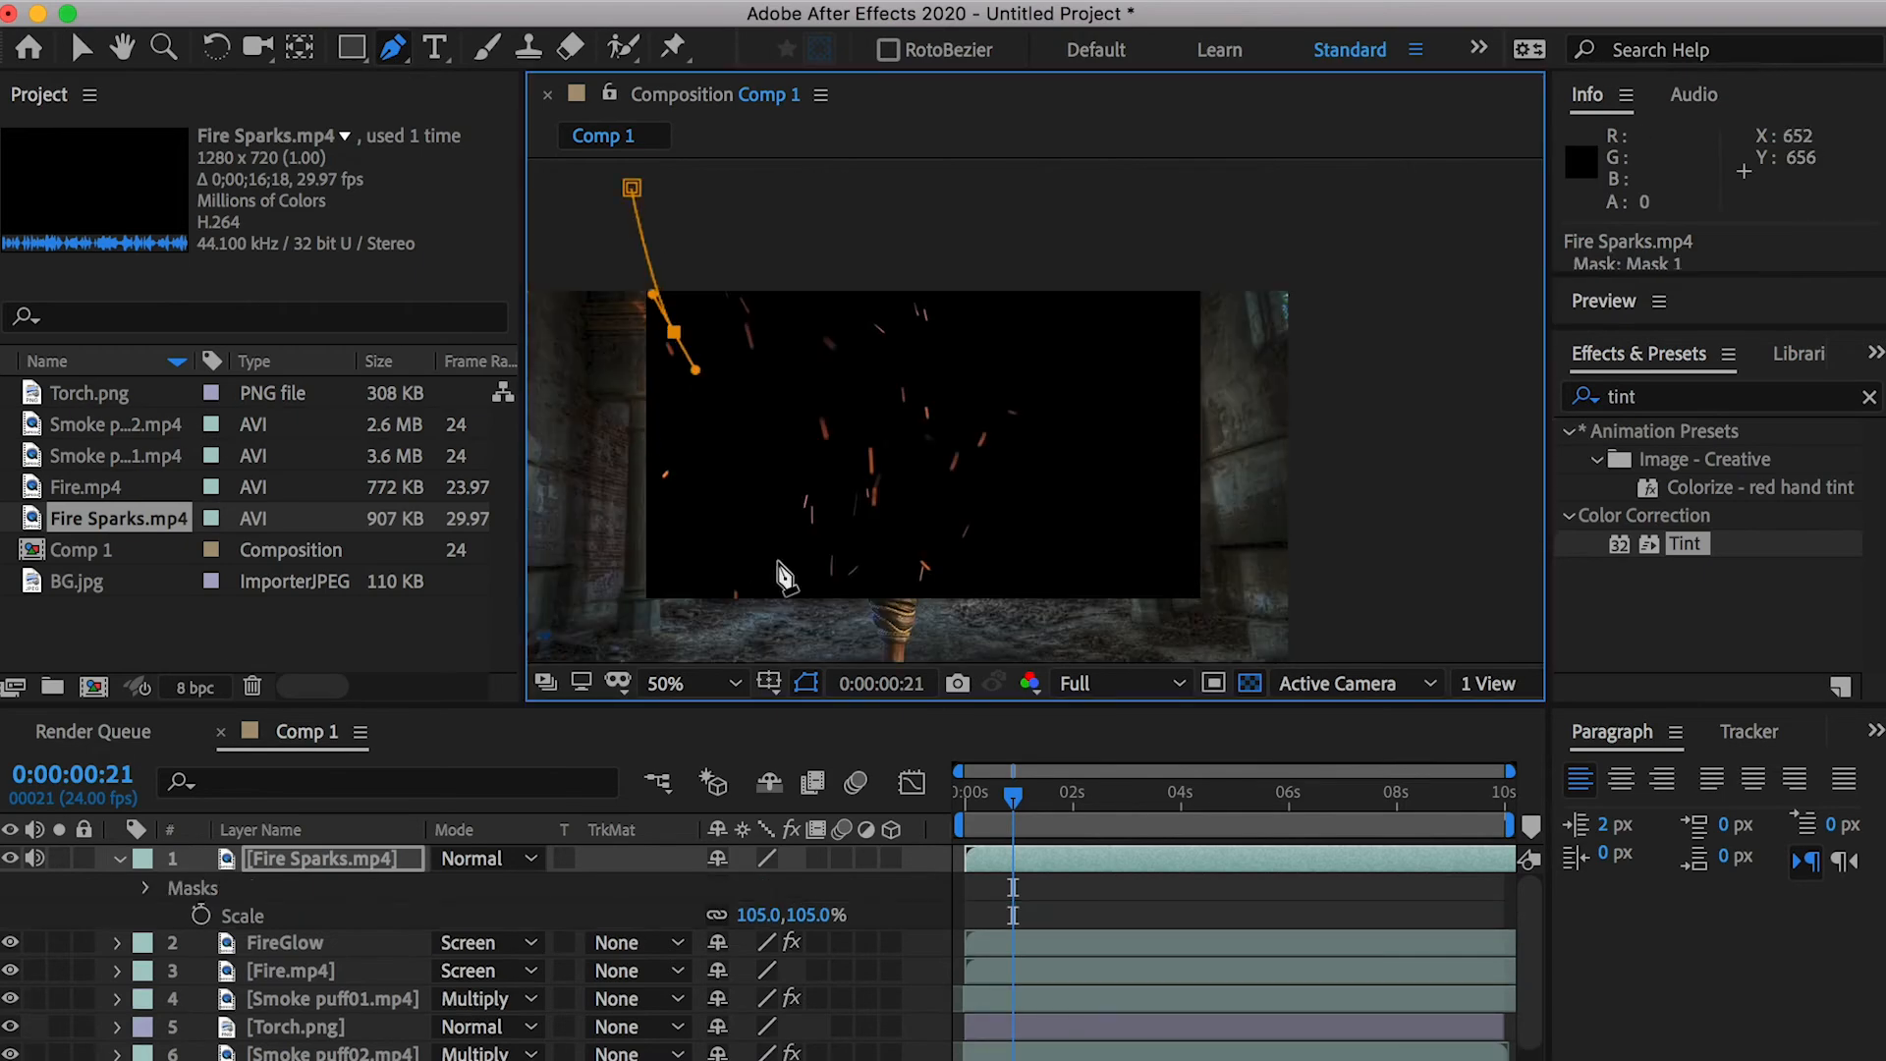
{"action": "mouse_move", "coordinate": [826, 571]}
{"action": "left_mouse_down"}
{"action": "mouse_move", "coordinate": [887, 589]}
{"action": "mouse_move", "coordinate": [977, 575]}
{"action": "left_mouse_up"}
{"action": "left_click_drag", "start_coordinate": [1120, 287], "coordinate": [1167, 171]}
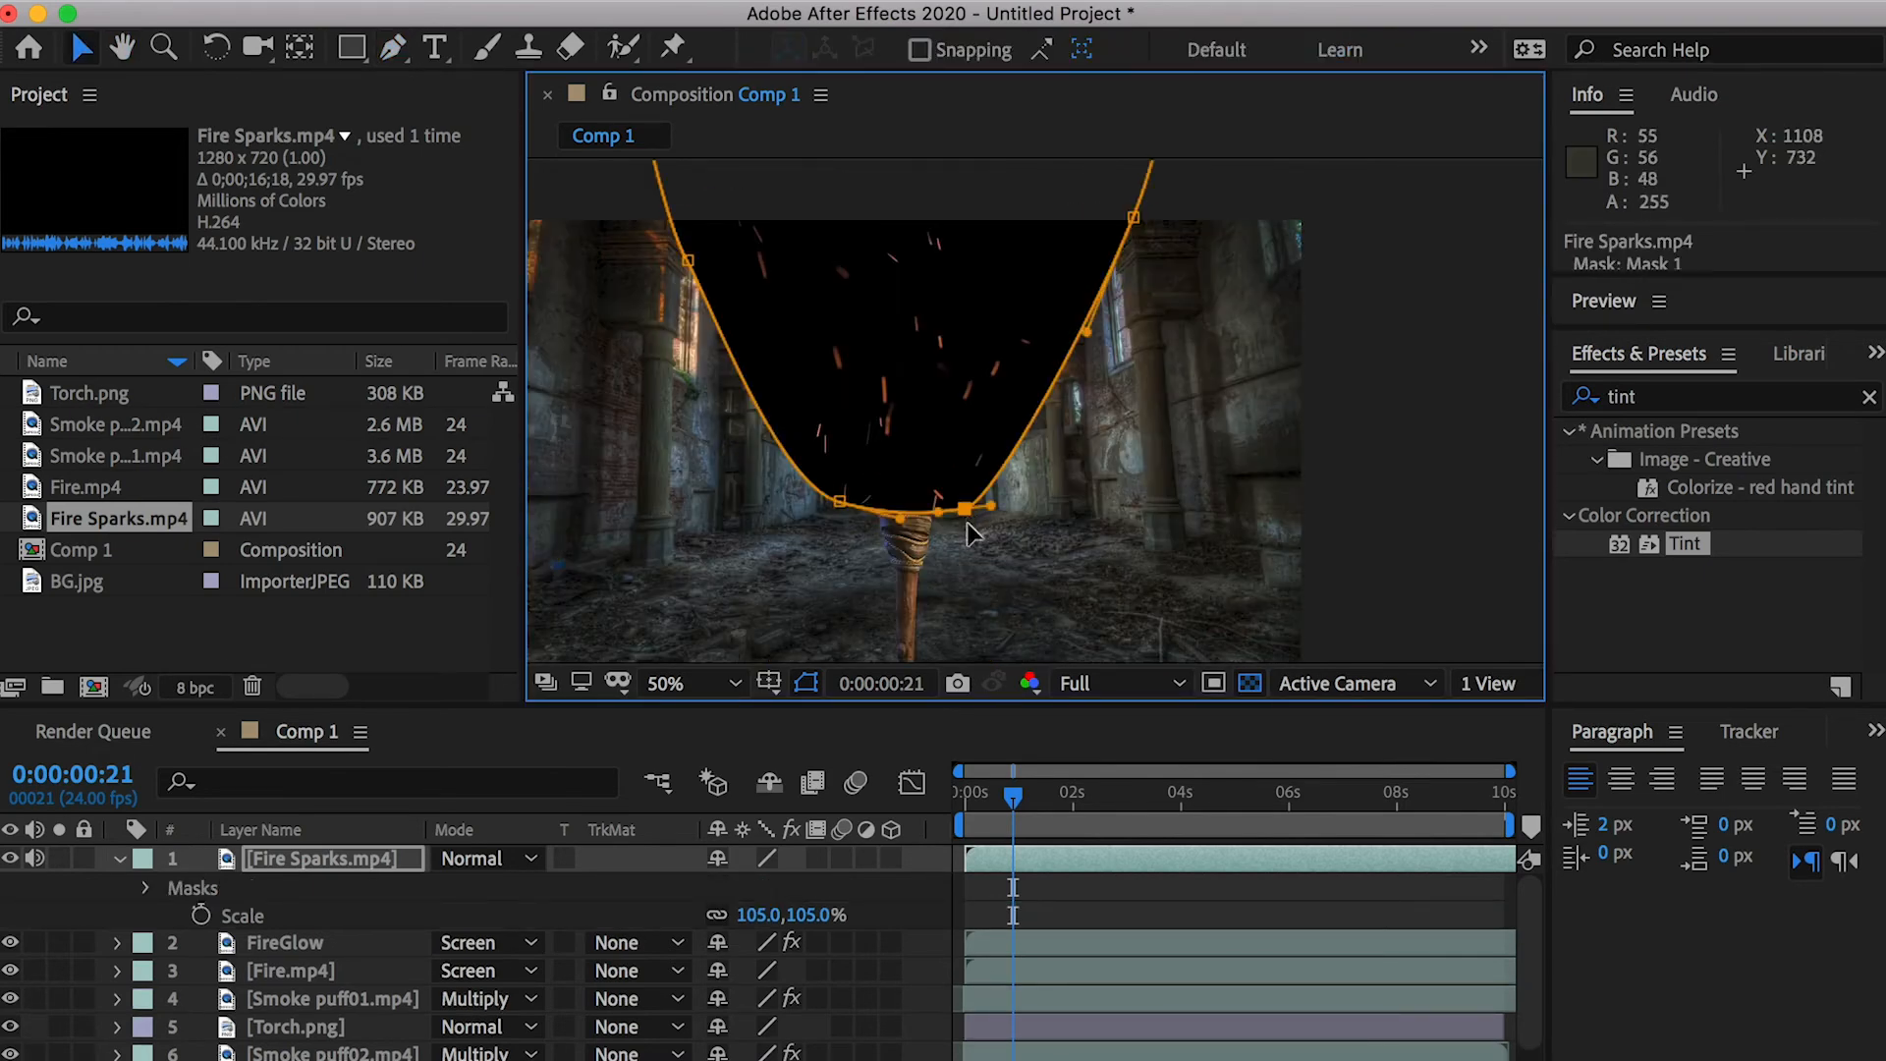
{"action": "left_click_drag", "start_coordinate": [965, 509], "coordinate": [991, 480]}
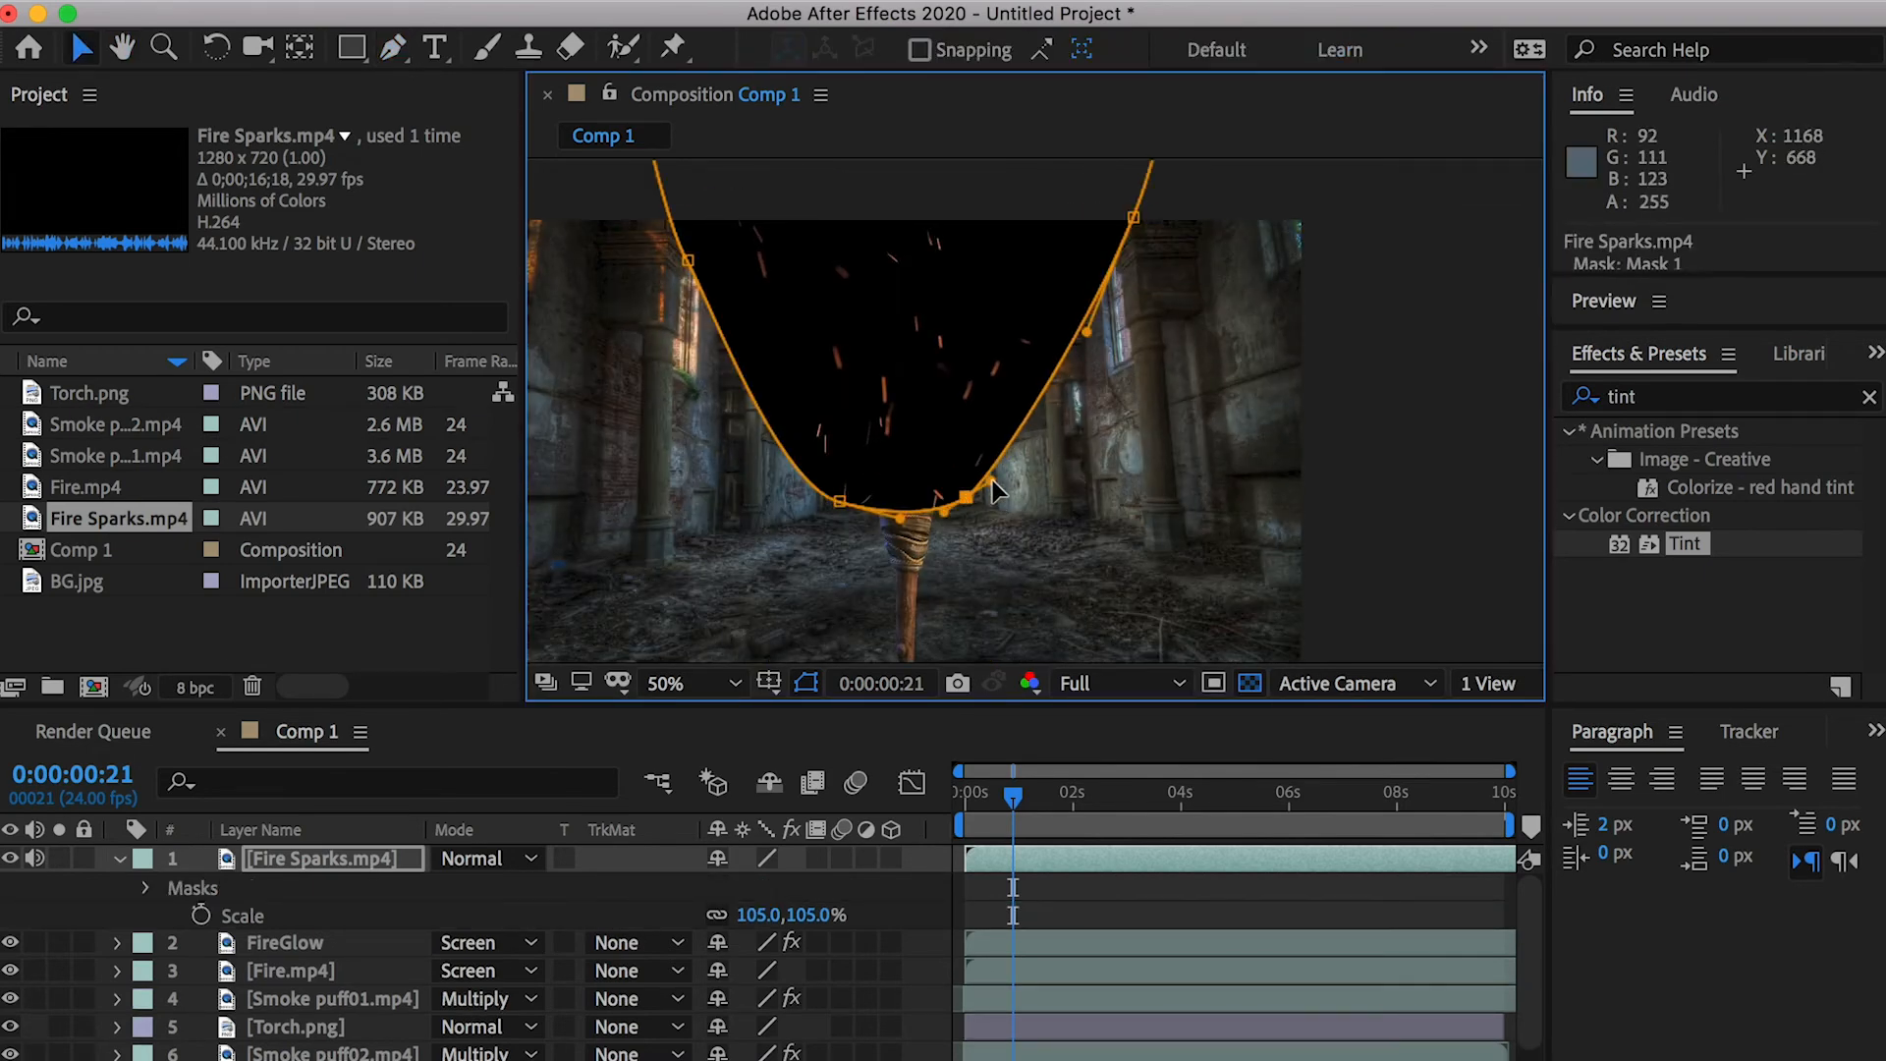
{"action": "left_click_drag", "start_coordinate": [839, 501], "coordinate": [789, 453]}
{"action": "left_click_drag", "start_coordinate": [968, 496], "coordinate": [969, 488]}
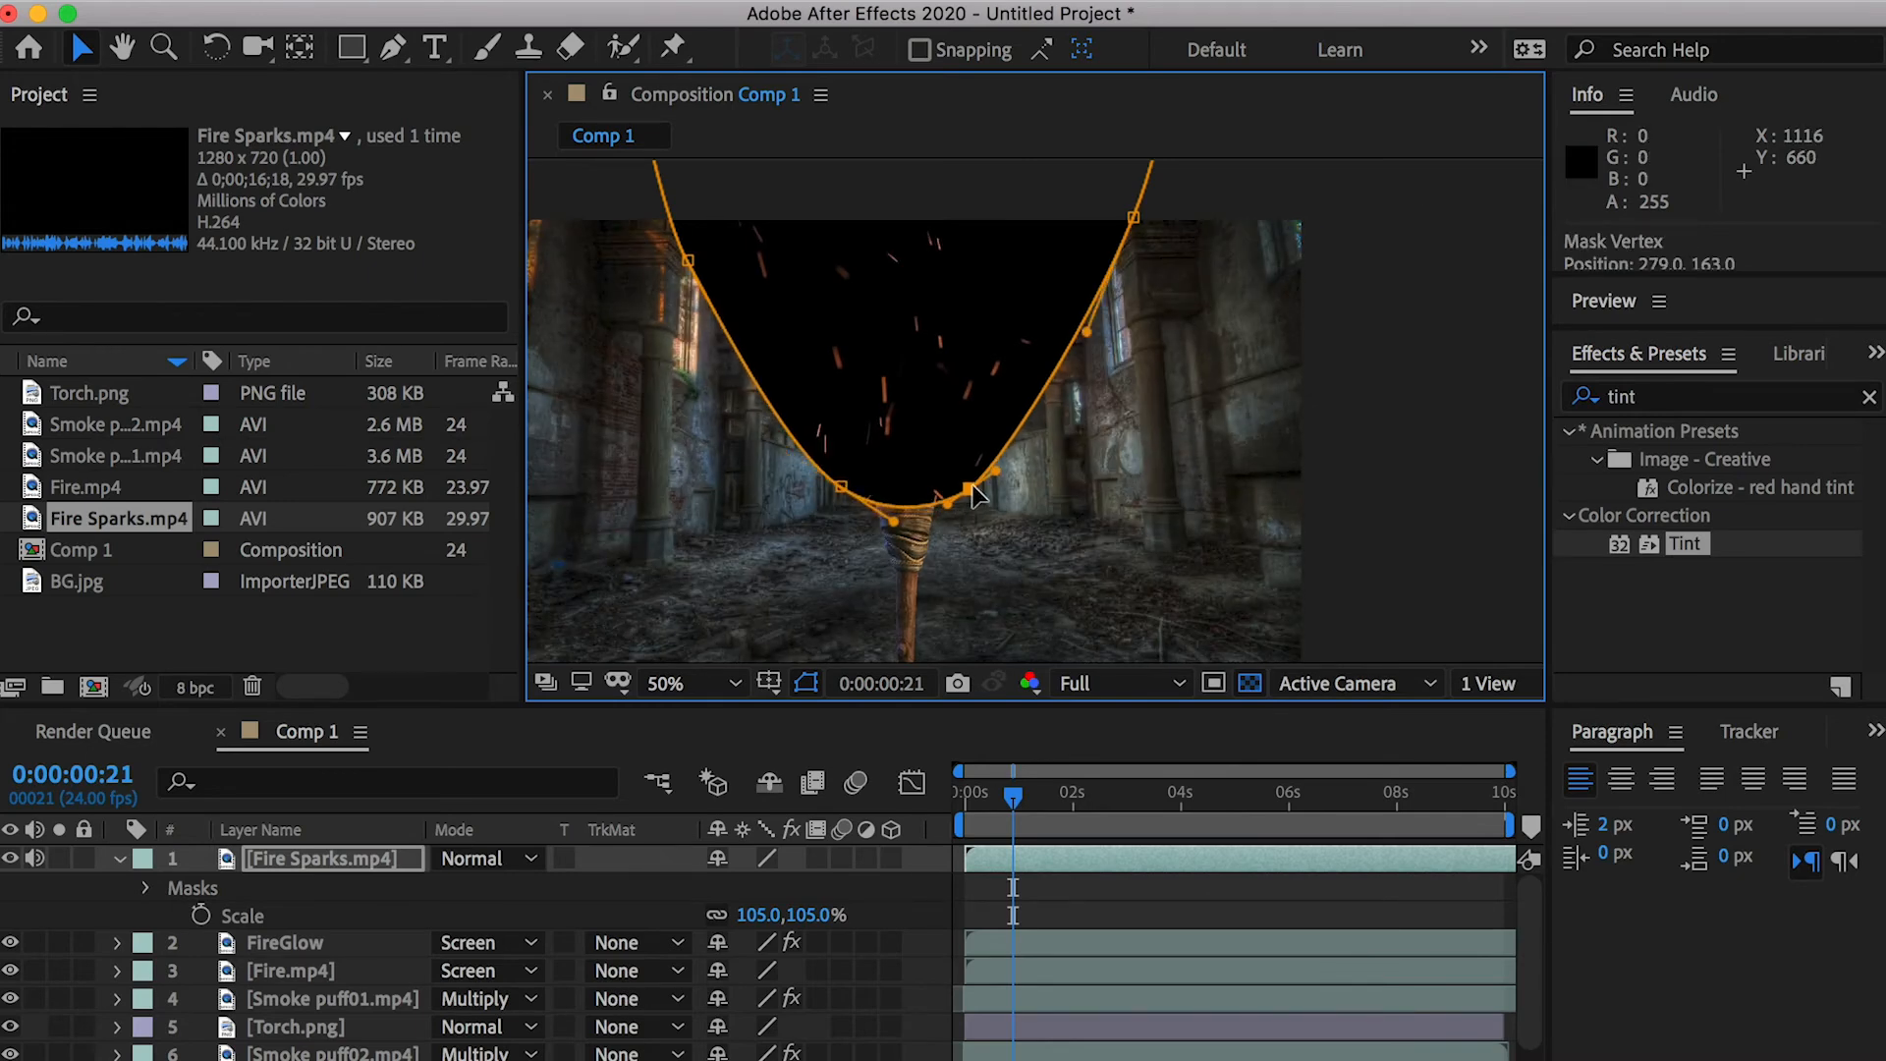
Set the Fire Sparks.mp4 layer's blending mode to Screen
{"action": "left_click", "coordinate": [458, 858]}
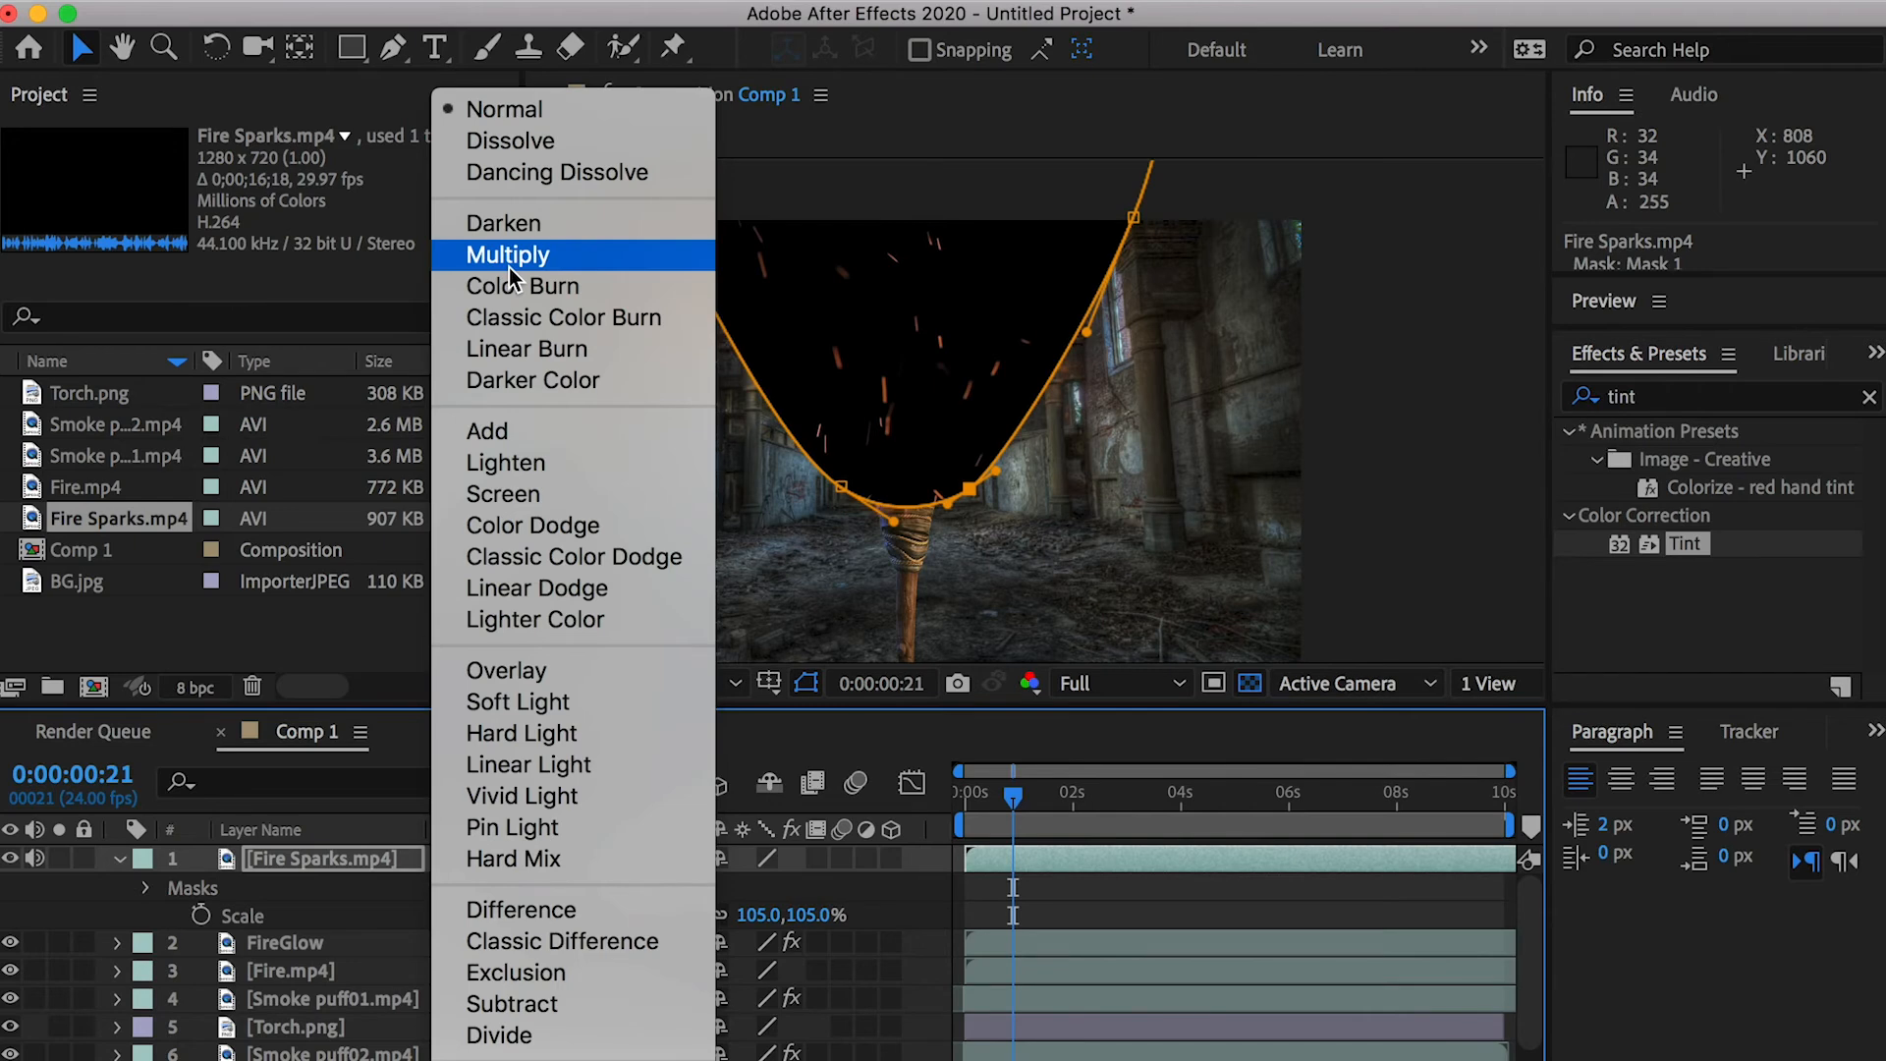
{"action": "left_click", "coordinate": [539, 495]}
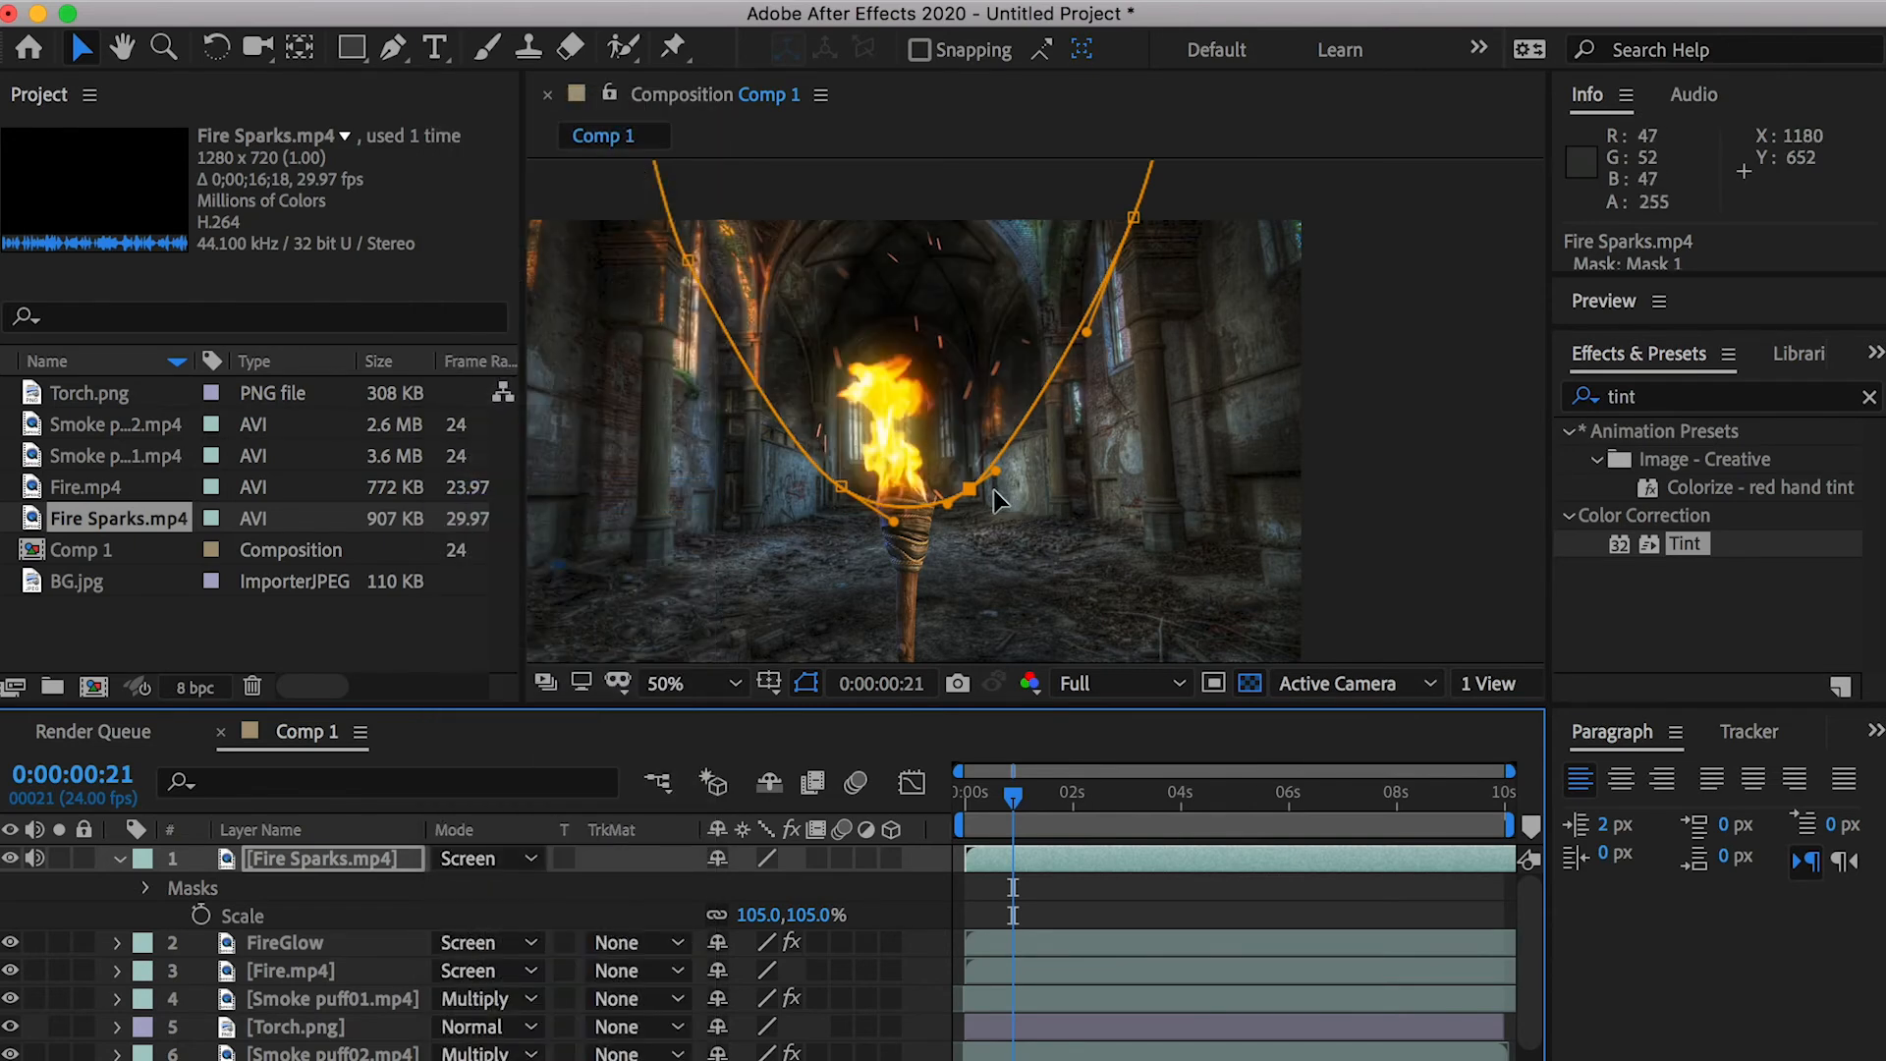
{"action": "left_click", "coordinate": [940, 543]}
Feather Mask 1 of the Fire Sparks.mp4 layer by 70 pixels and preview the composition from the start
{"action": "left_click", "coordinate": [149, 888]}
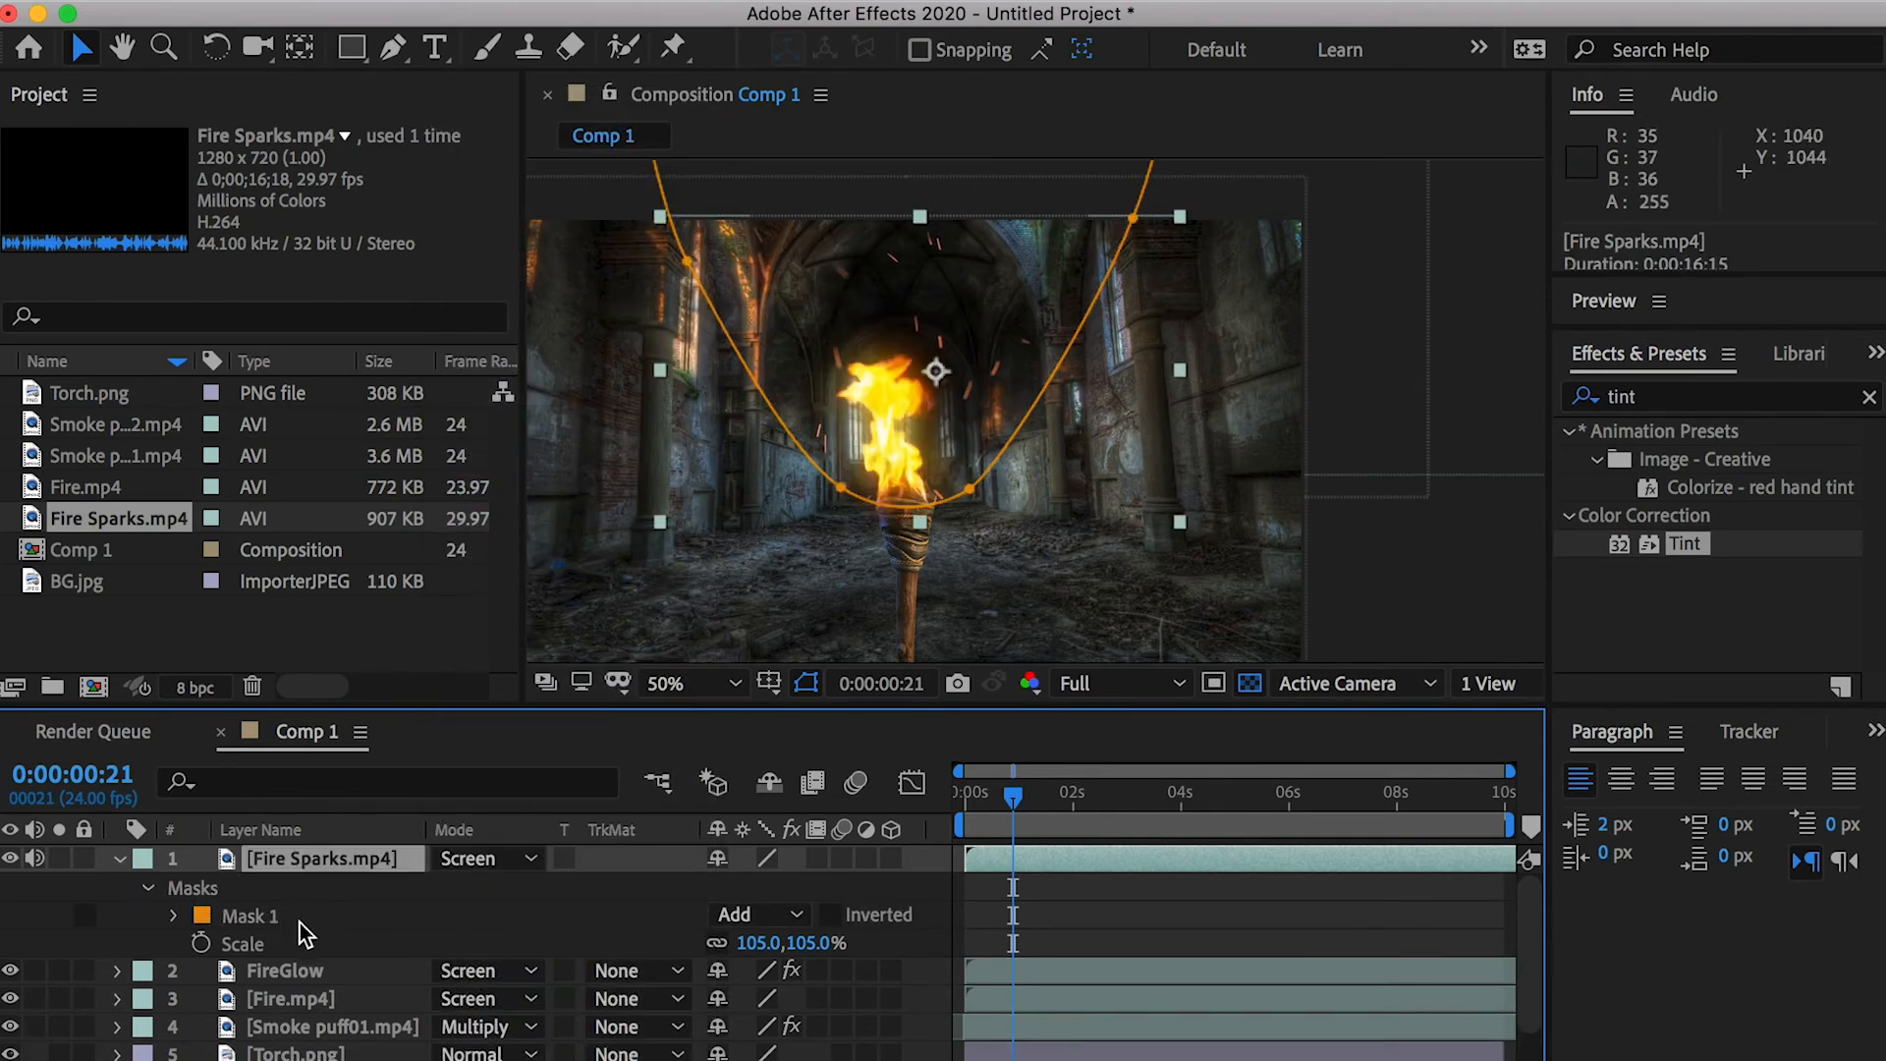
{"action": "left_click", "coordinate": [177, 915]}
{"action": "mouse_move", "coordinate": [786, 971]}
{"action": "left_mouse_down"}
{"action": "mouse_move", "coordinate": [824, 991]}
{"action": "mouse_move", "coordinate": [802, 989]}
{"action": "left_mouse_up"}
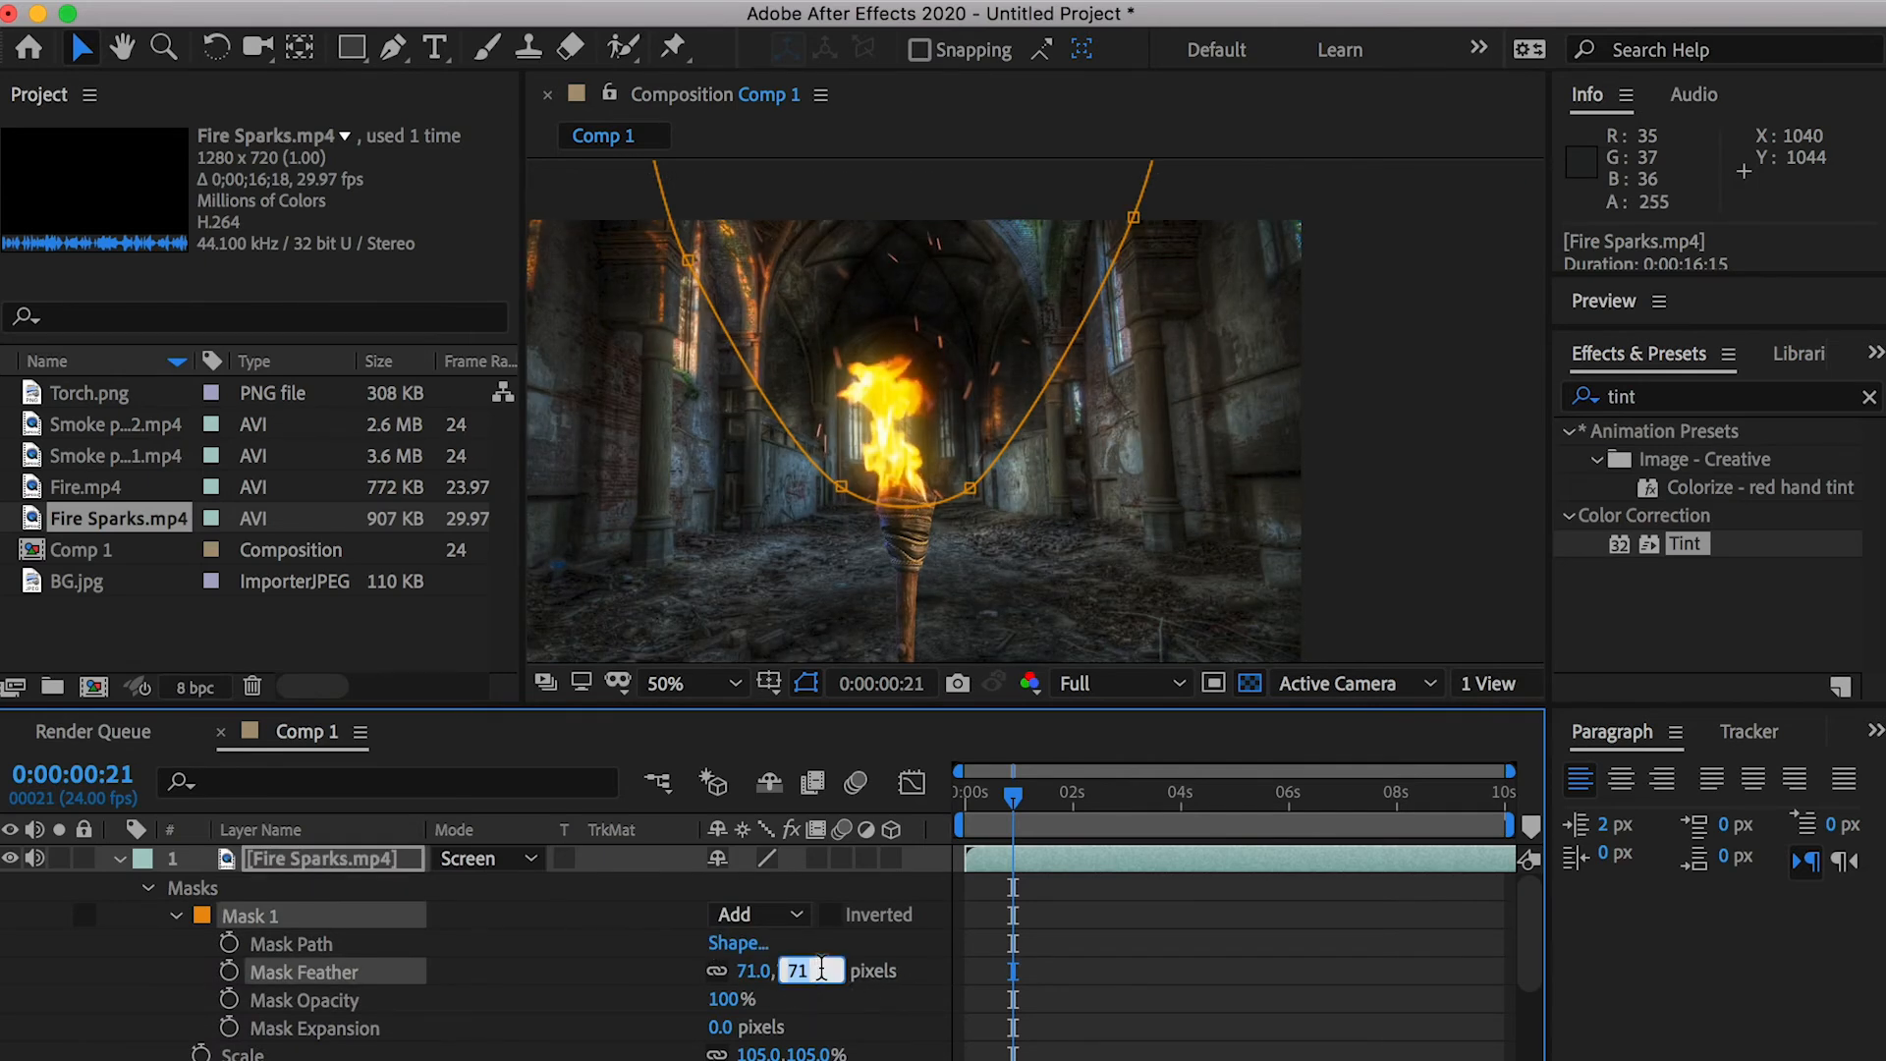
{"action": "key", "text": "space"}
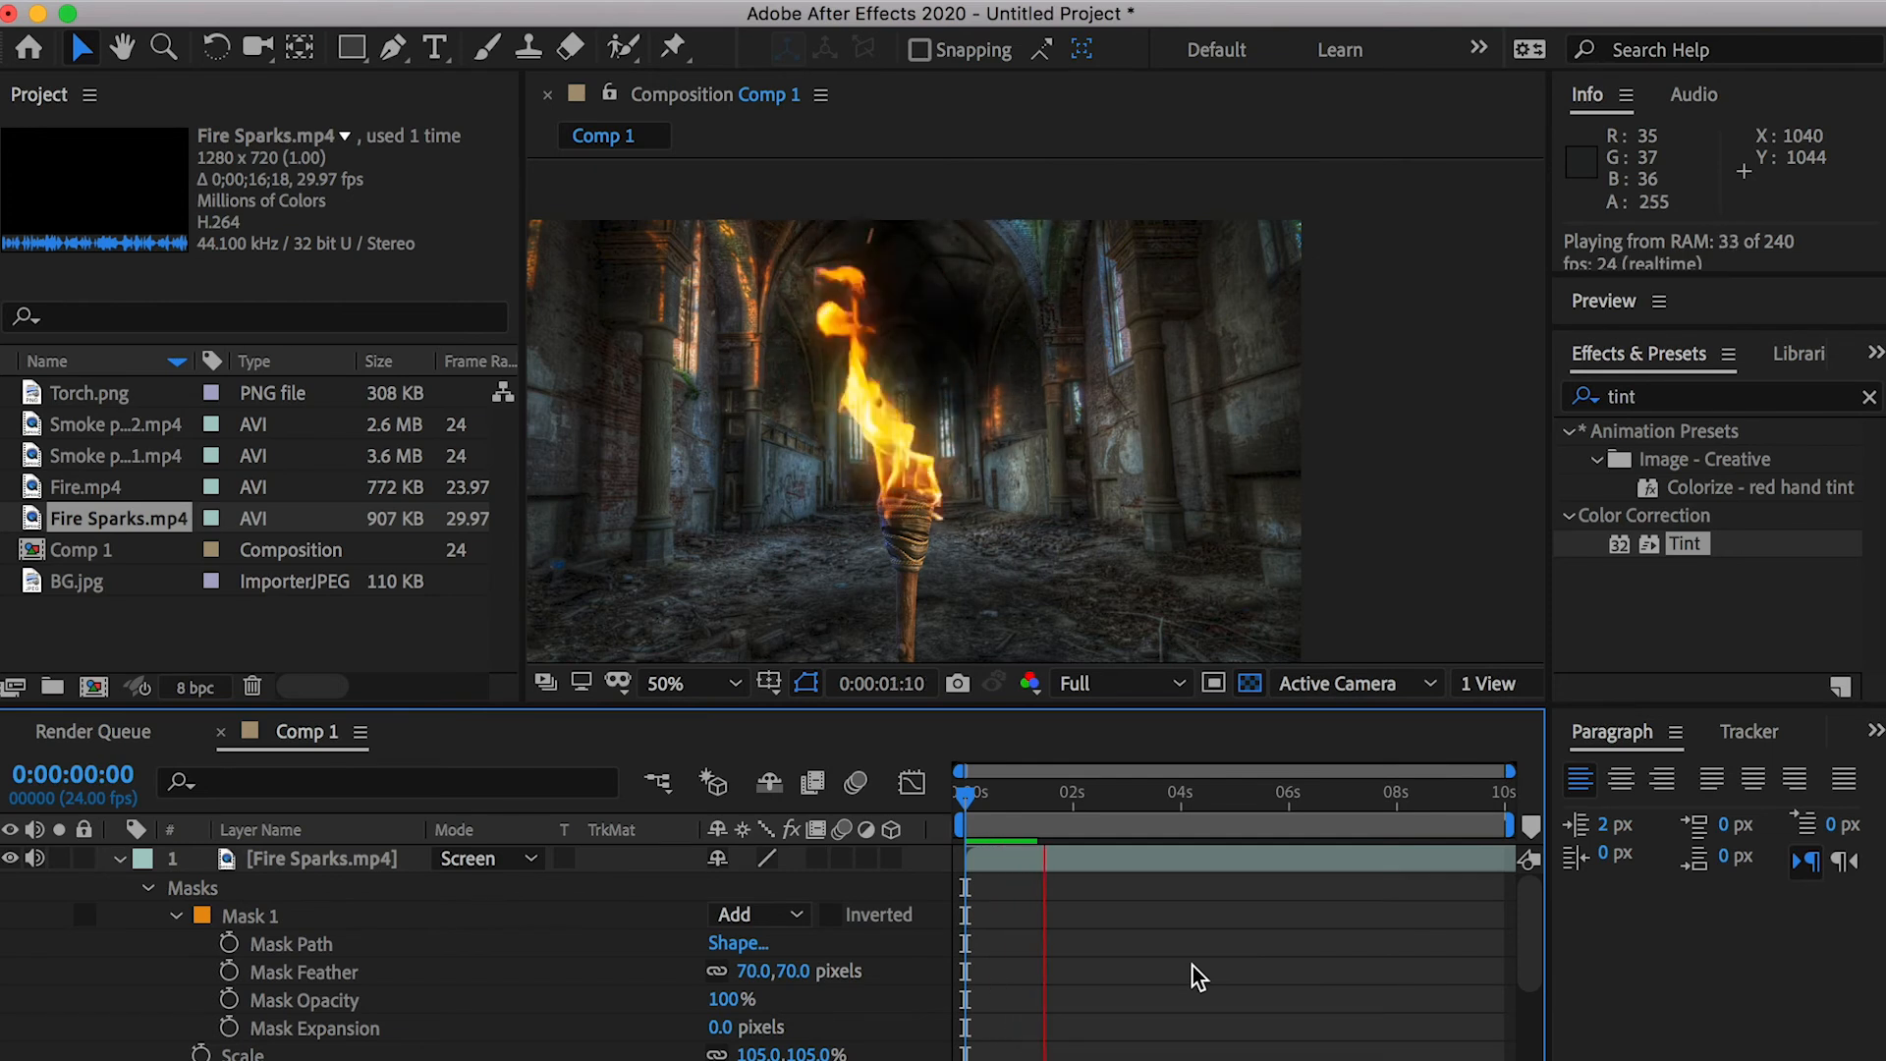
{"action": "key", "text": "space"}
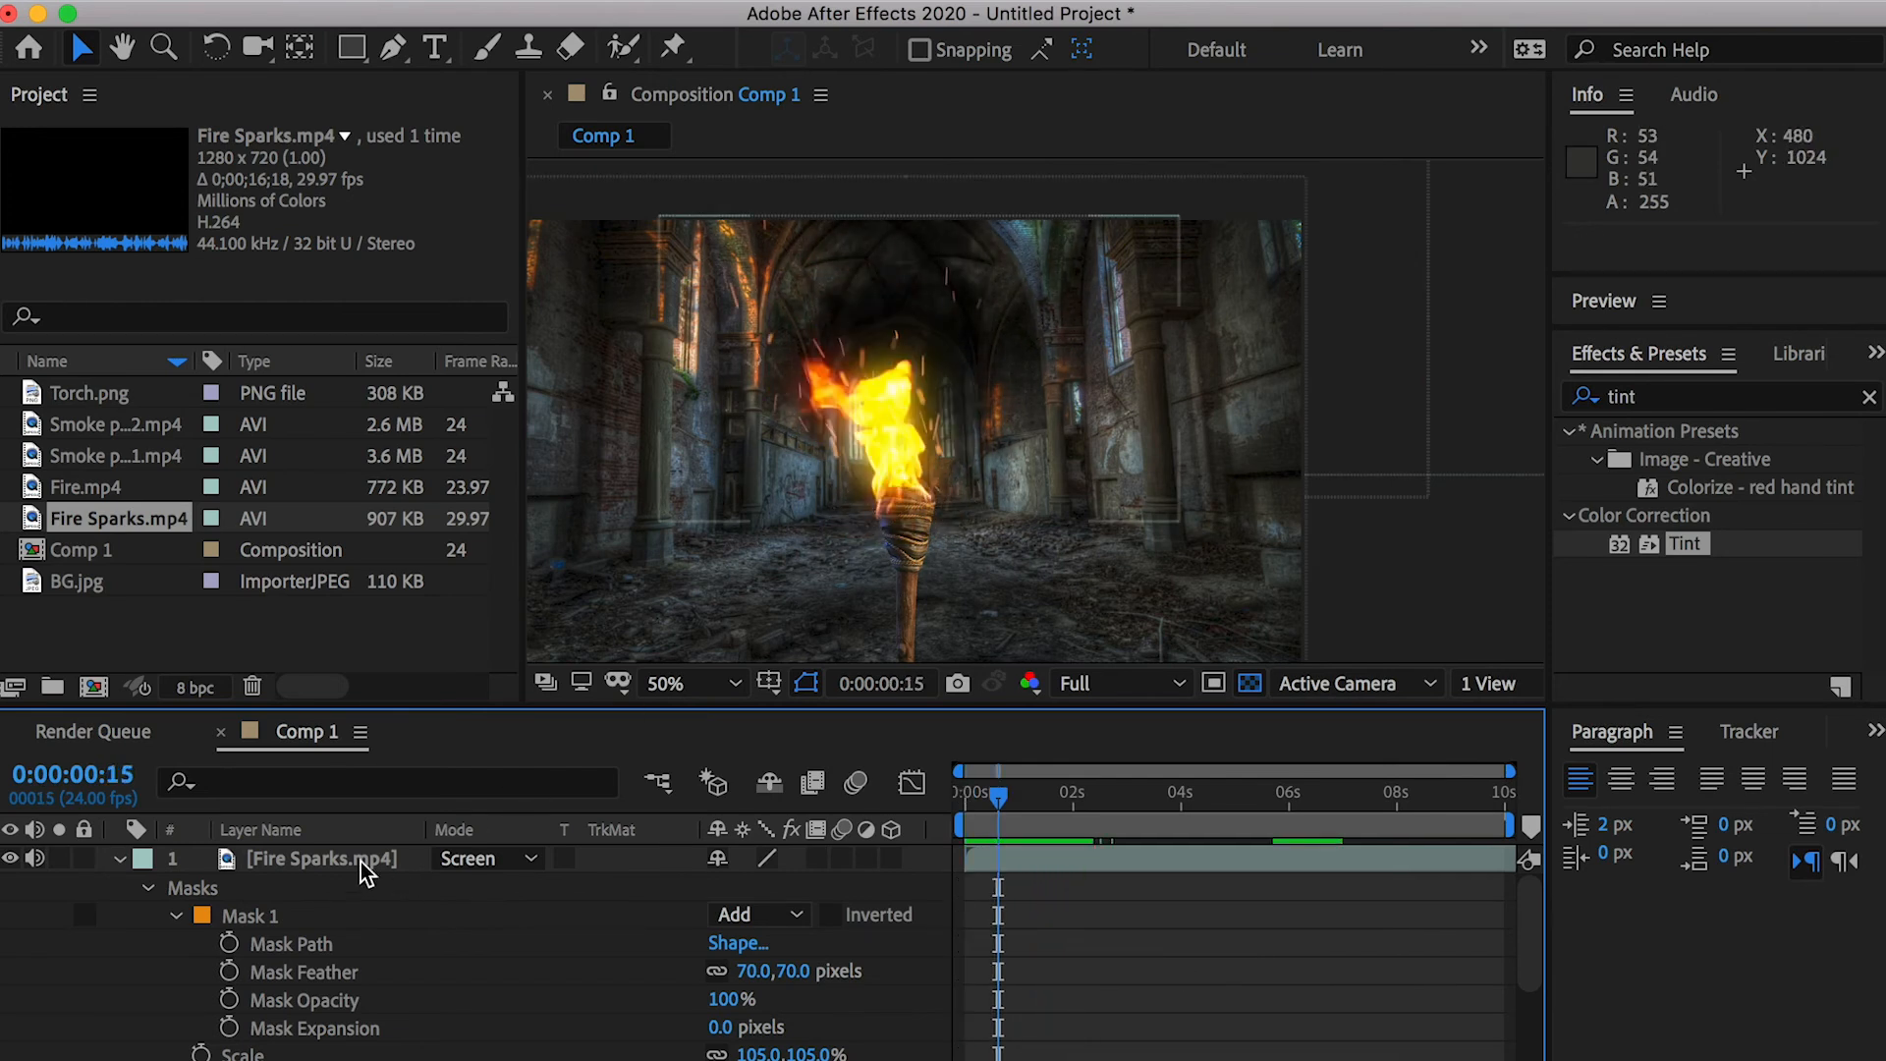
Duplicate the Fire Sparks.mp4 layer and rename the copy Fire Sparks Glow
{"action": "left_click", "coordinate": [334, 861]}
{"action": "key", "text": "ctrl+d"}
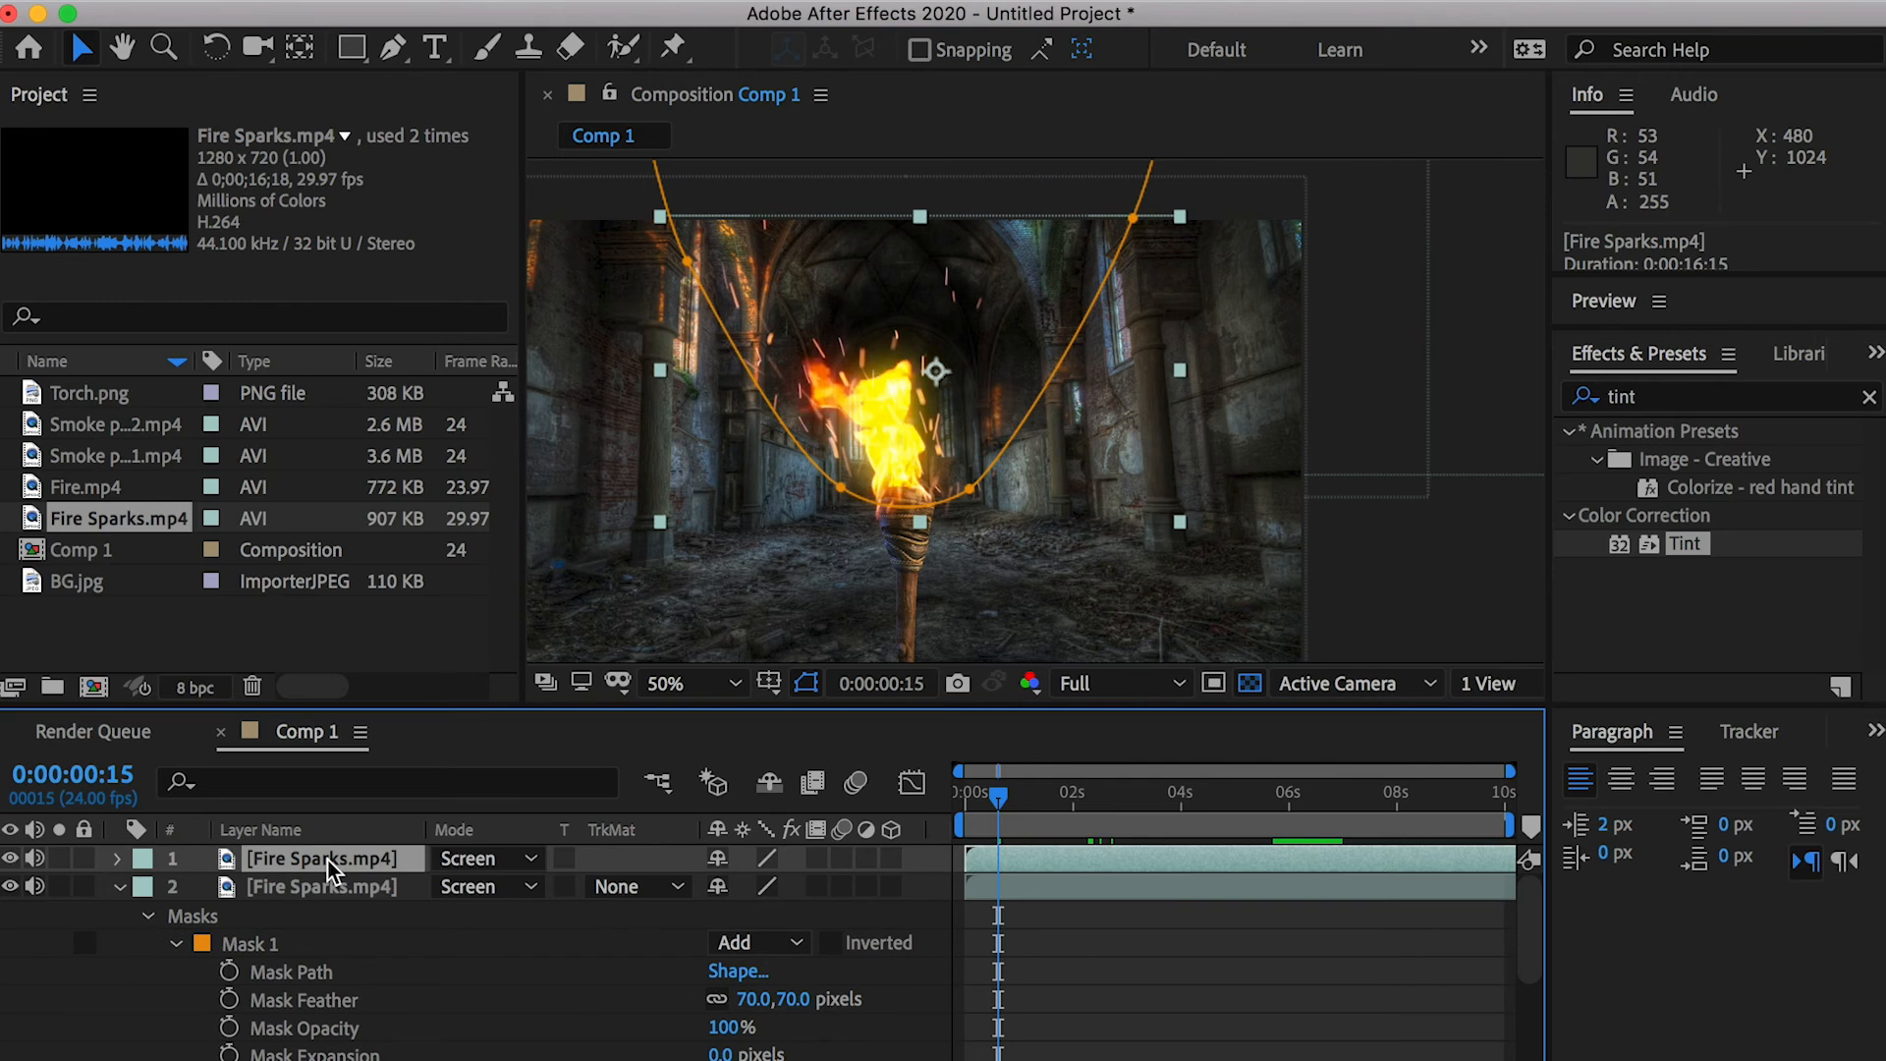
{"action": "type", "text": "low"}
{"action": "key", "text": "Return"}
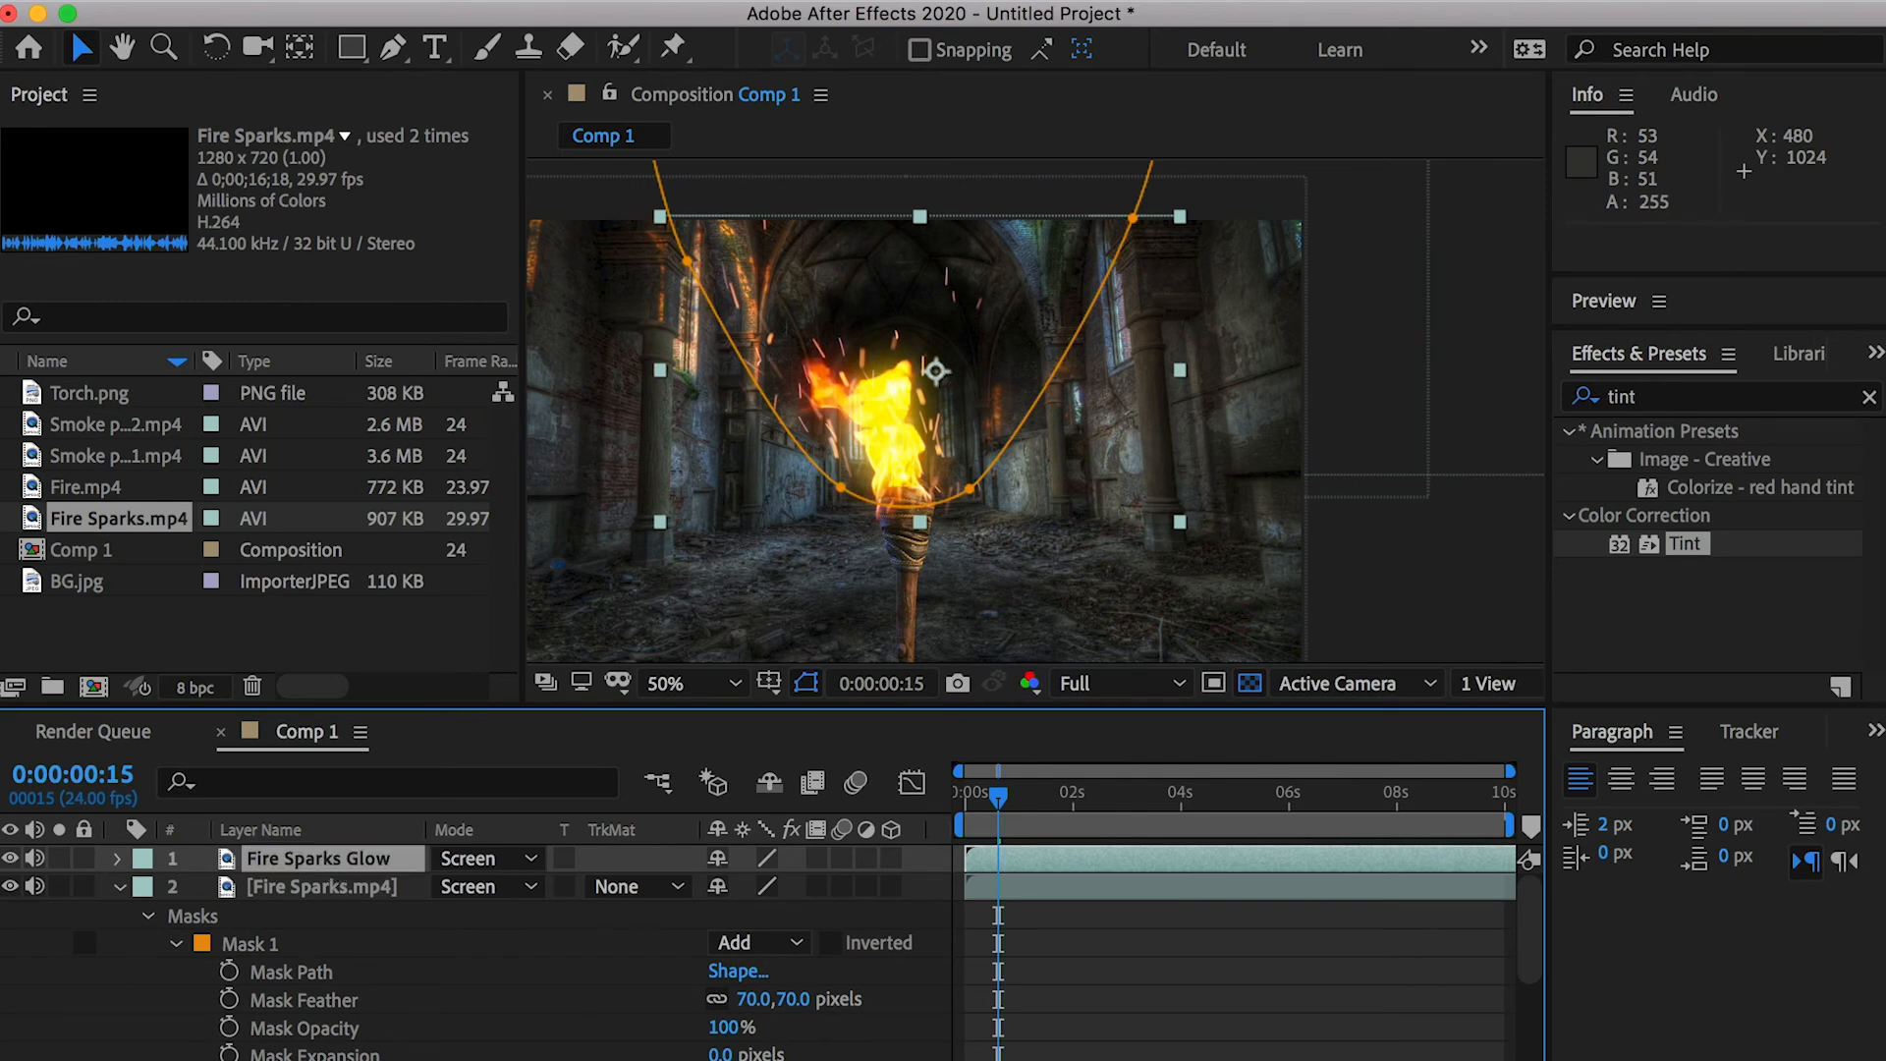
Apply the Glow effect to Fire Sparks Glow with threshold 45.9%, radius 85 and intensity 1.7
{"action": "left_click", "coordinate": [1692, 398]}
{"action": "type", "text": "glow"}
{"action": "left_click_drag", "start_coordinate": [1695, 600], "coordinate": [368, 865]}
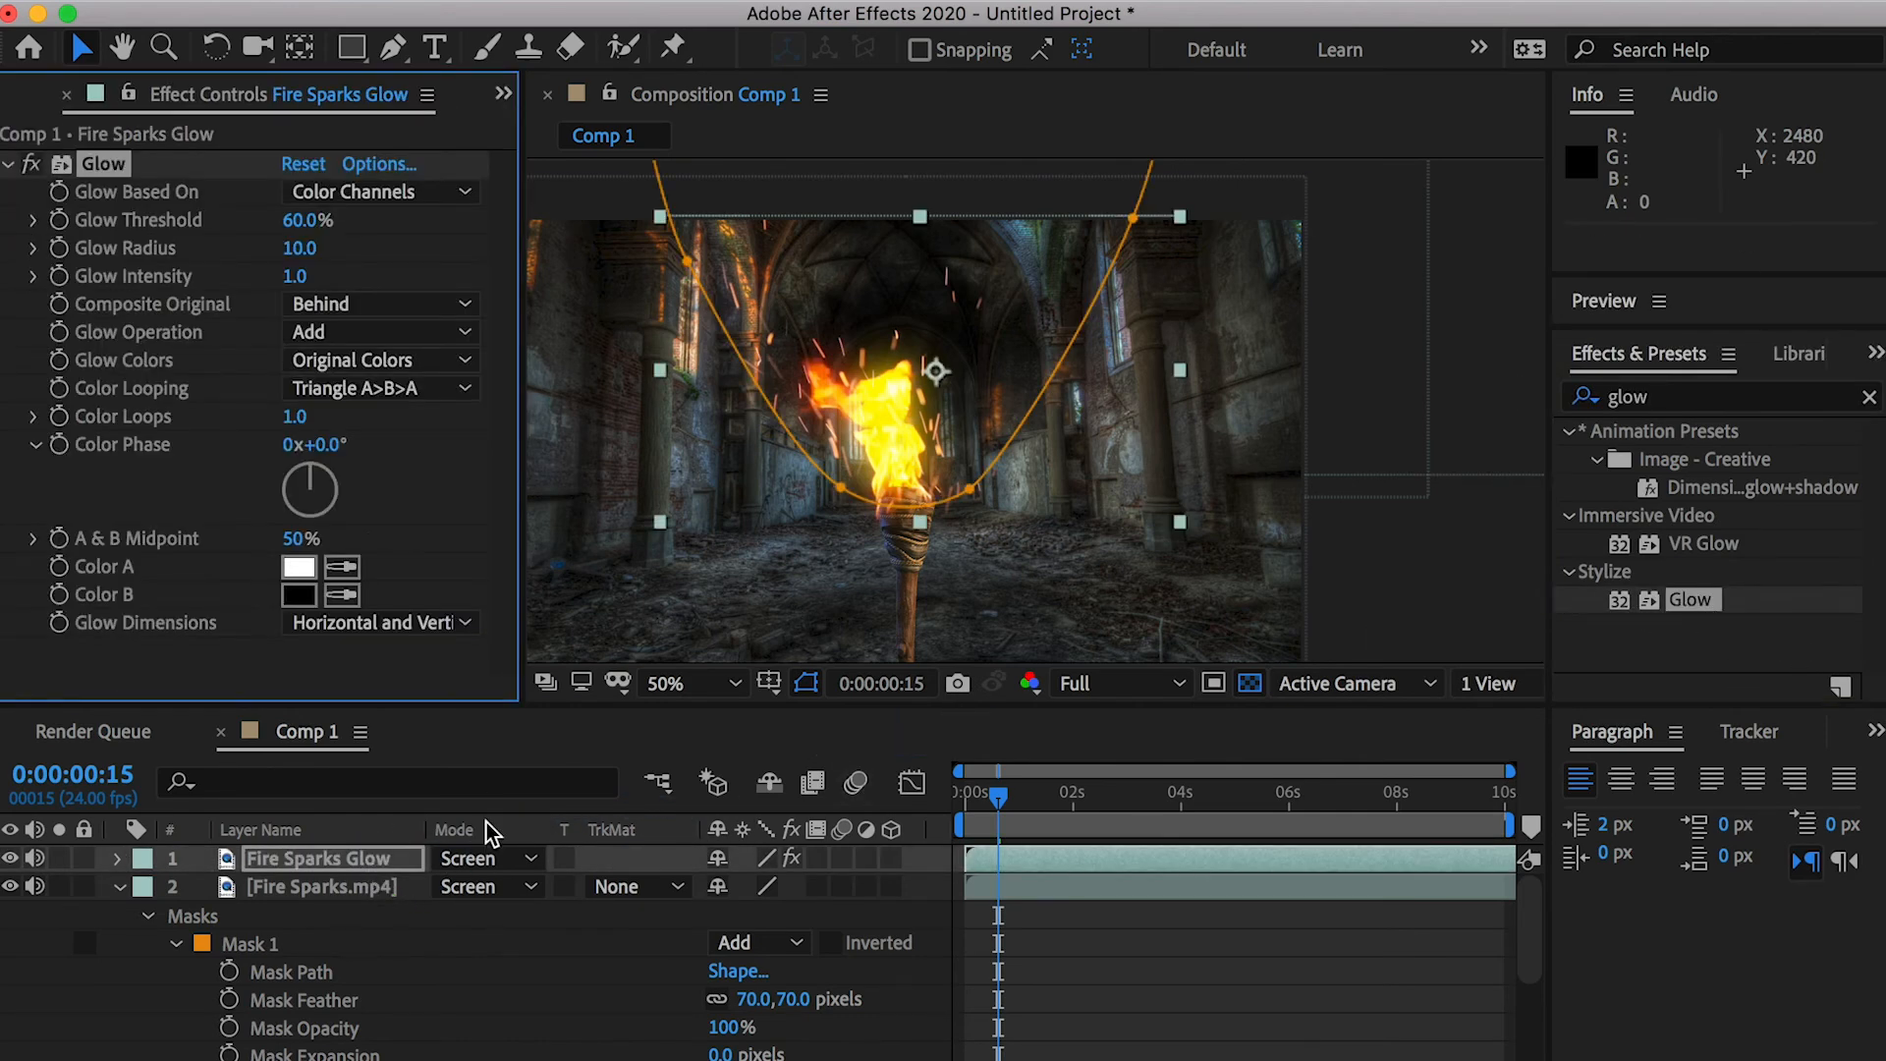
{"action": "left_click", "coordinate": [369, 859]}
{"action": "left_click_drag", "start_coordinate": [297, 254], "coordinate": [325, 245]}
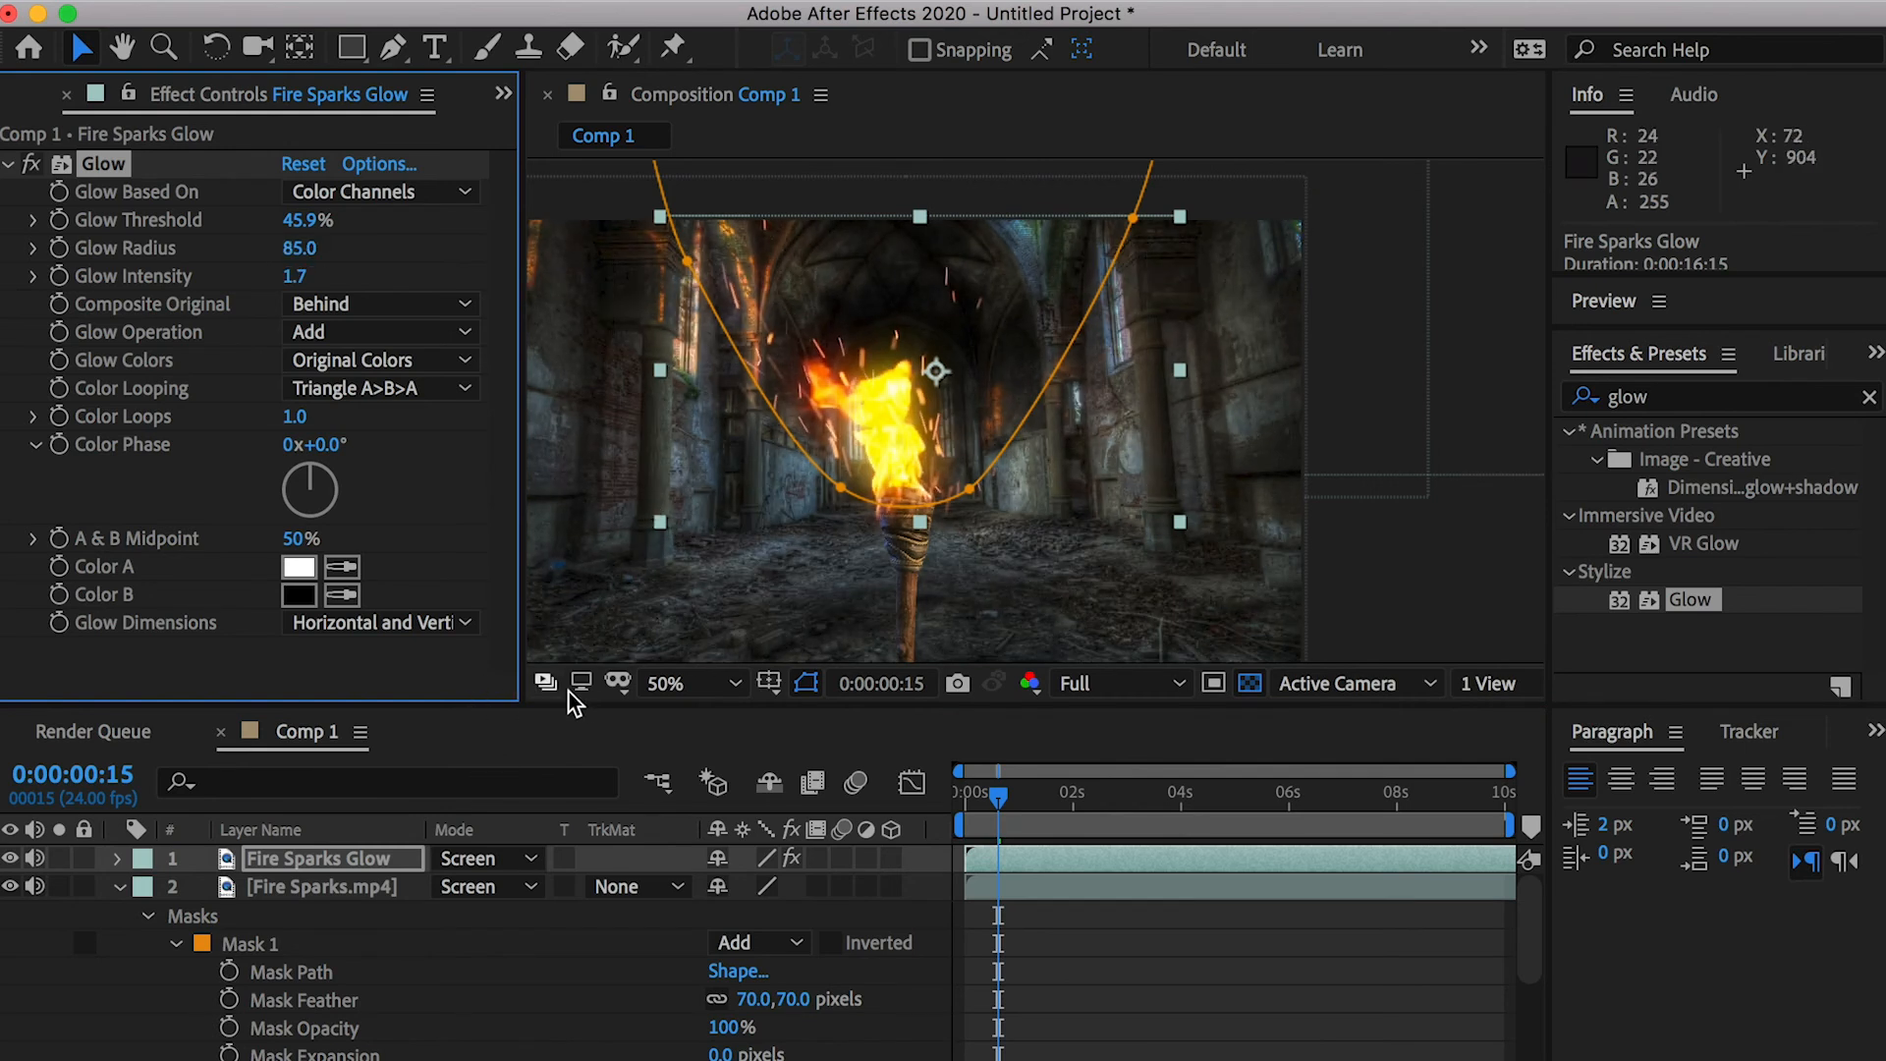
Add a Gaussian Blur effect to the Fire Sparks Glow layer with a blurriness of 20.2
{"action": "left_click", "coordinate": [1670, 395]}
{"action": "type", "text": "blur"}
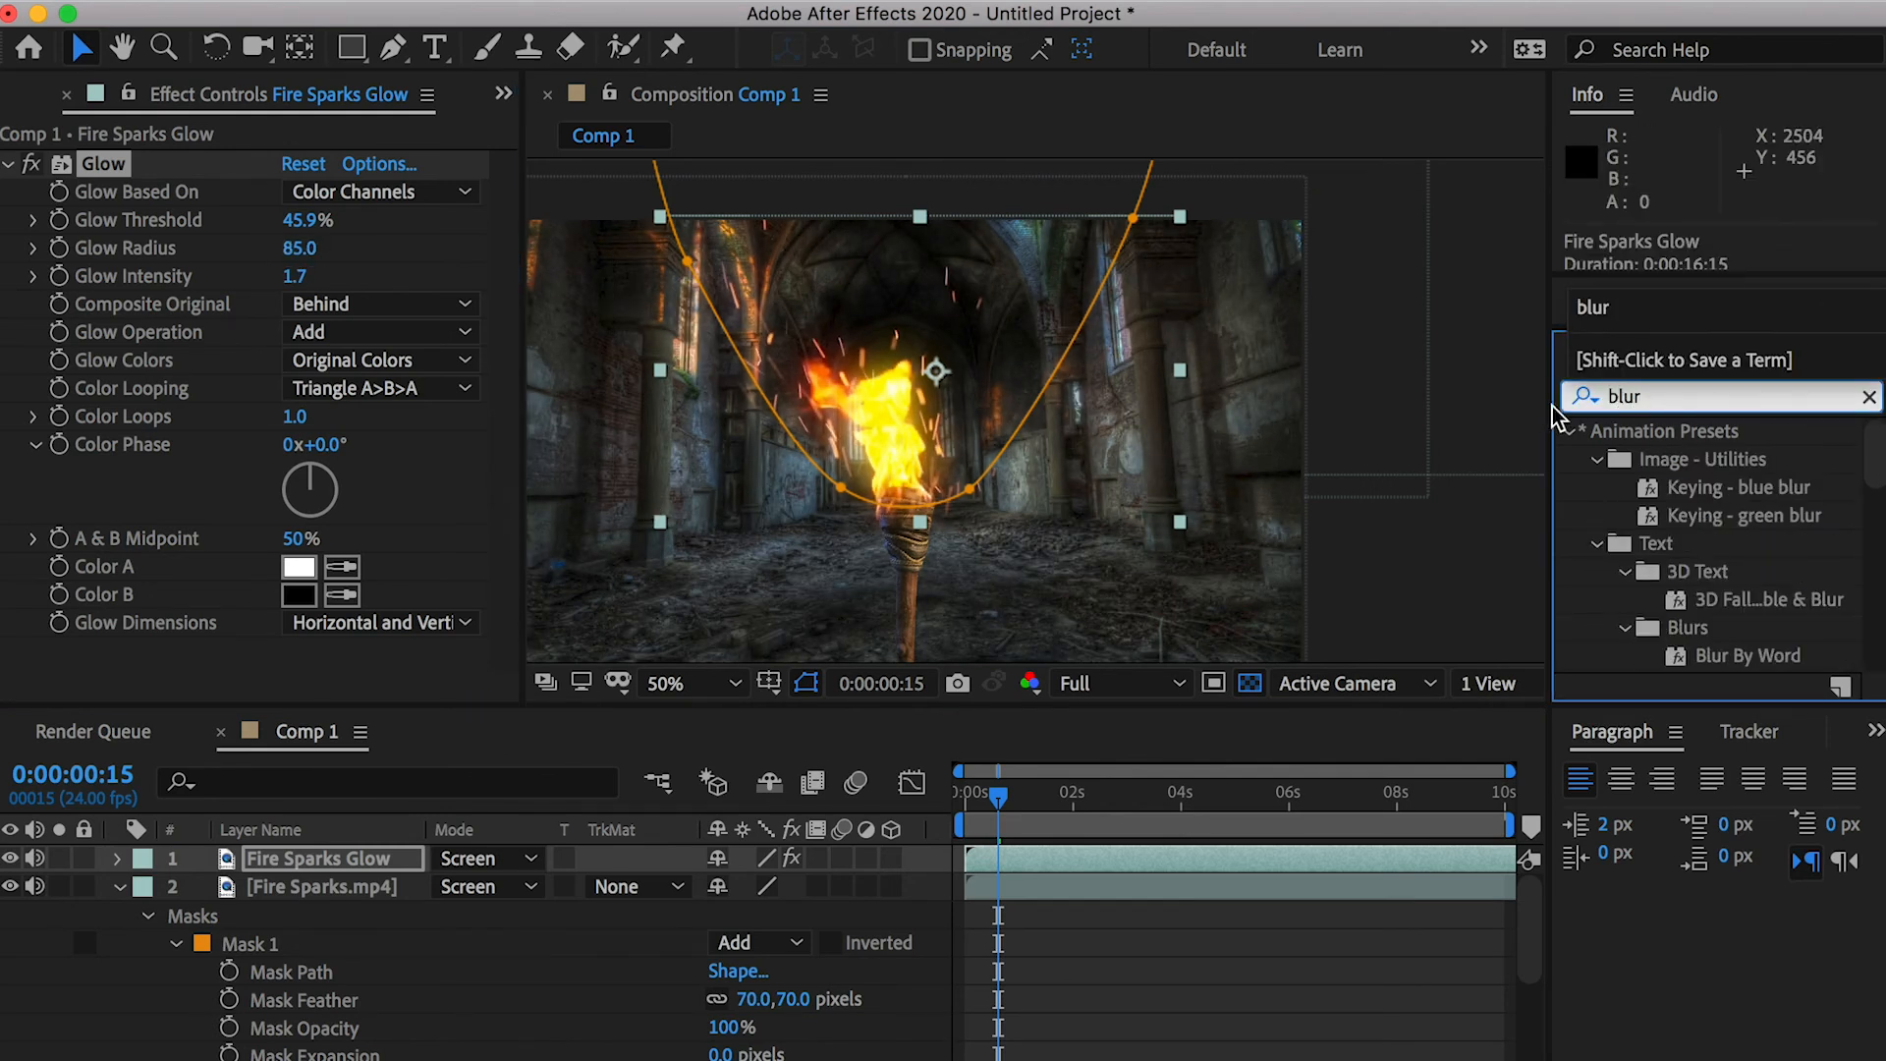
{"action": "left_click_drag", "start_coordinate": [1877, 455], "coordinate": [1877, 599]}
{"action": "left_click_drag", "start_coordinate": [1695, 543], "coordinate": [336, 866]}
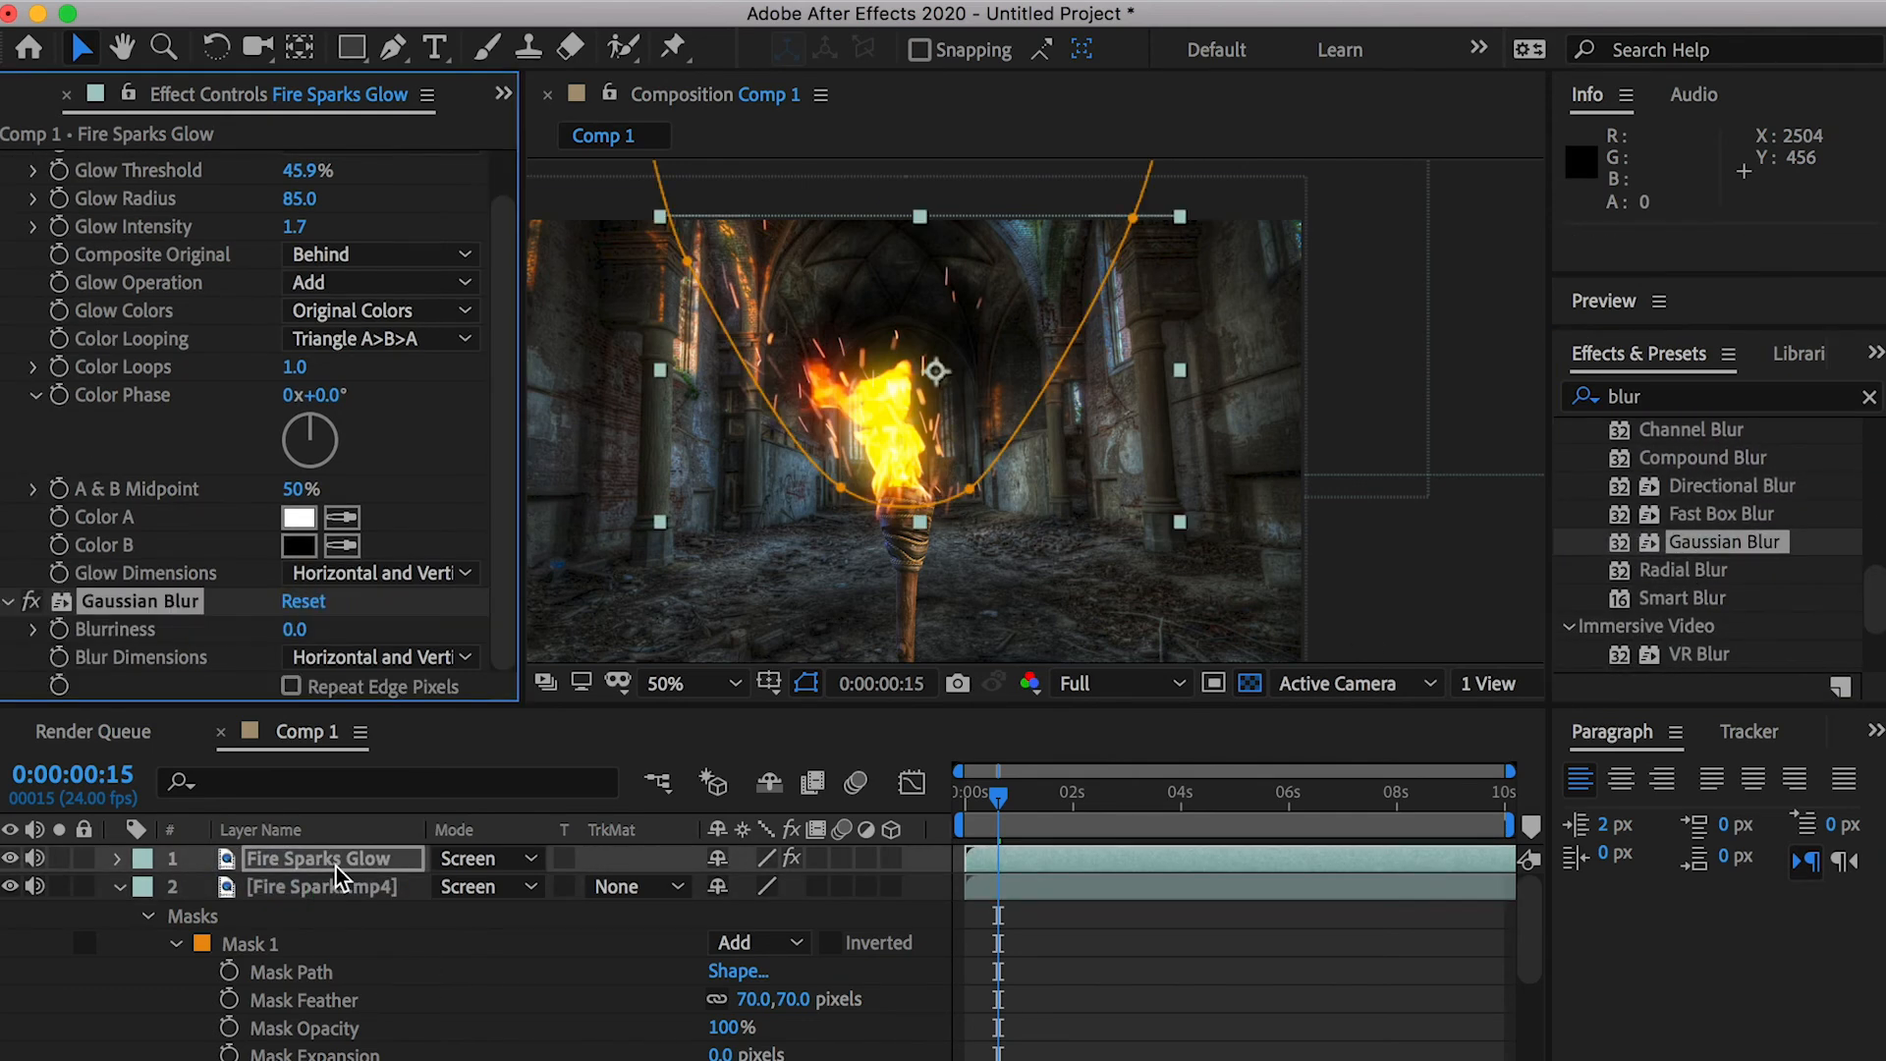
{"action": "left_click_drag", "start_coordinate": [295, 629], "coordinate": [282, 739]}
Set the Fire Sparks Glow layer's opacity to 40% and keyframe it at the start of the composition
{"action": "left_click", "coordinate": [310, 865]}
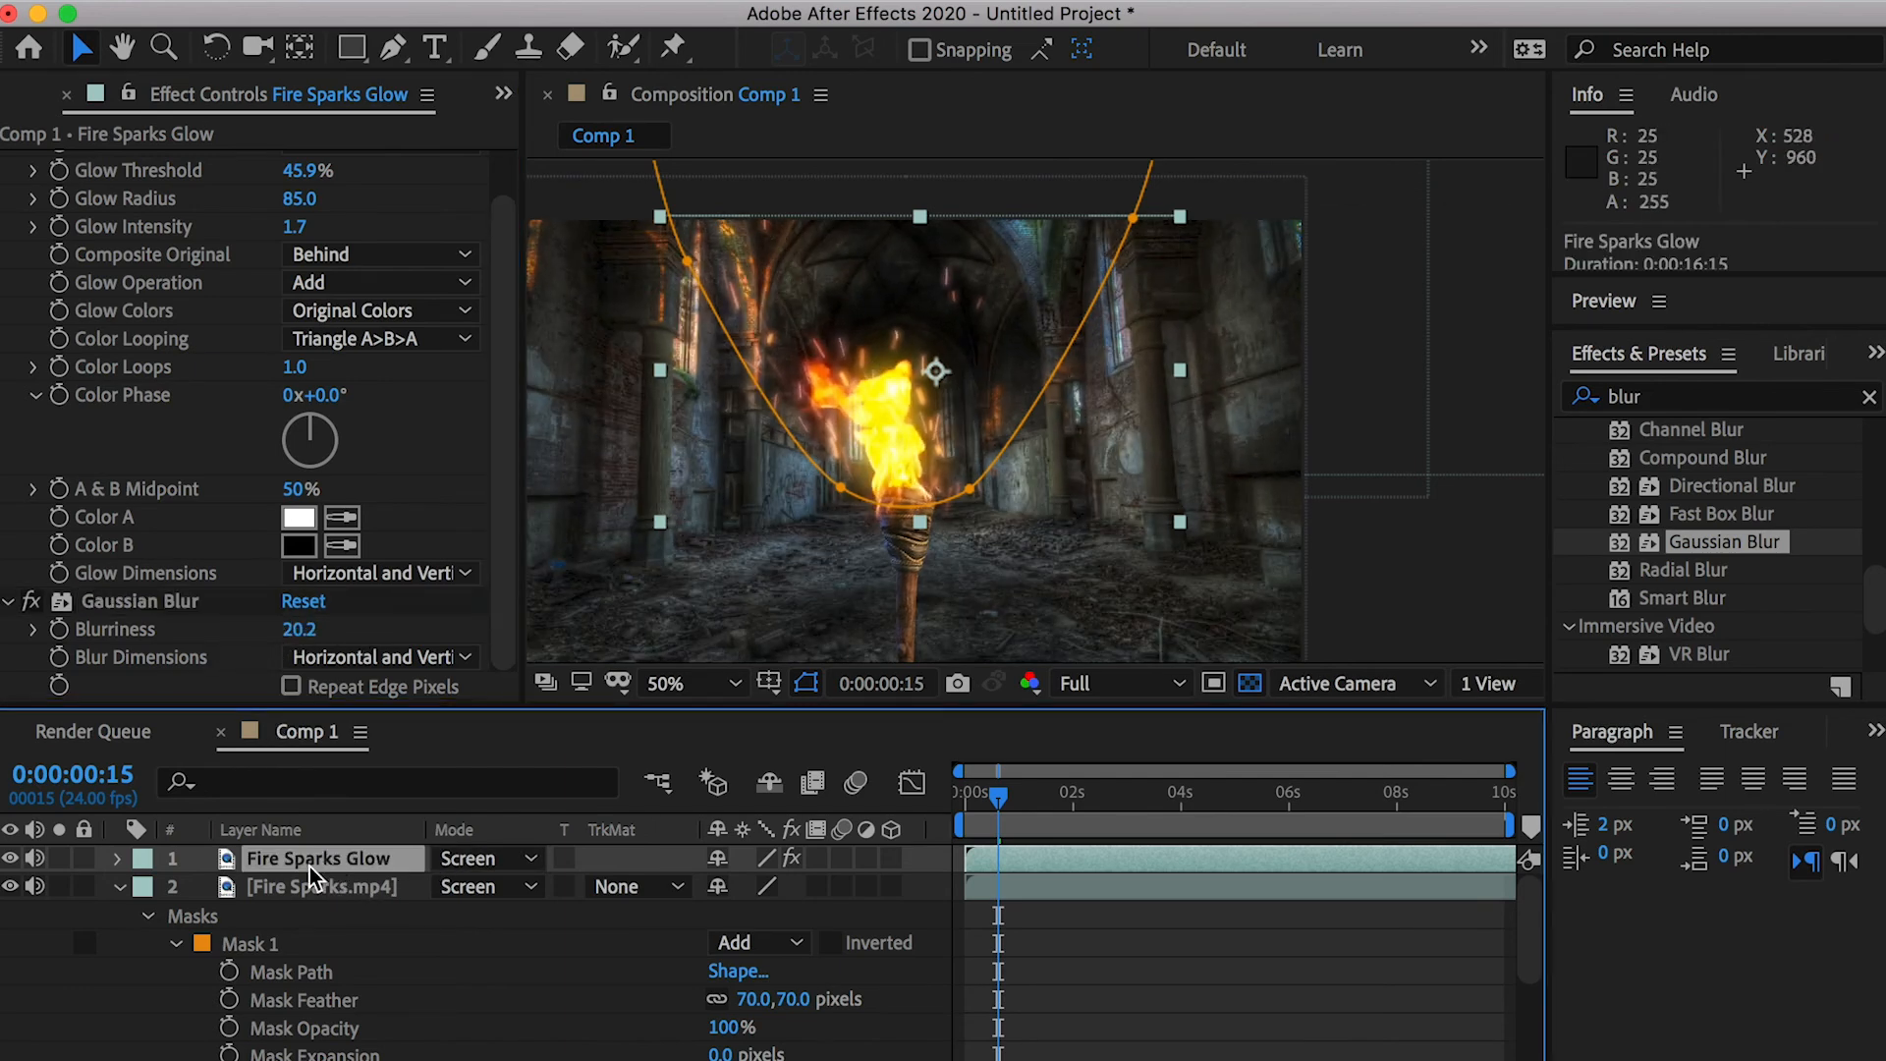
{"action": "key", "text": "t"}
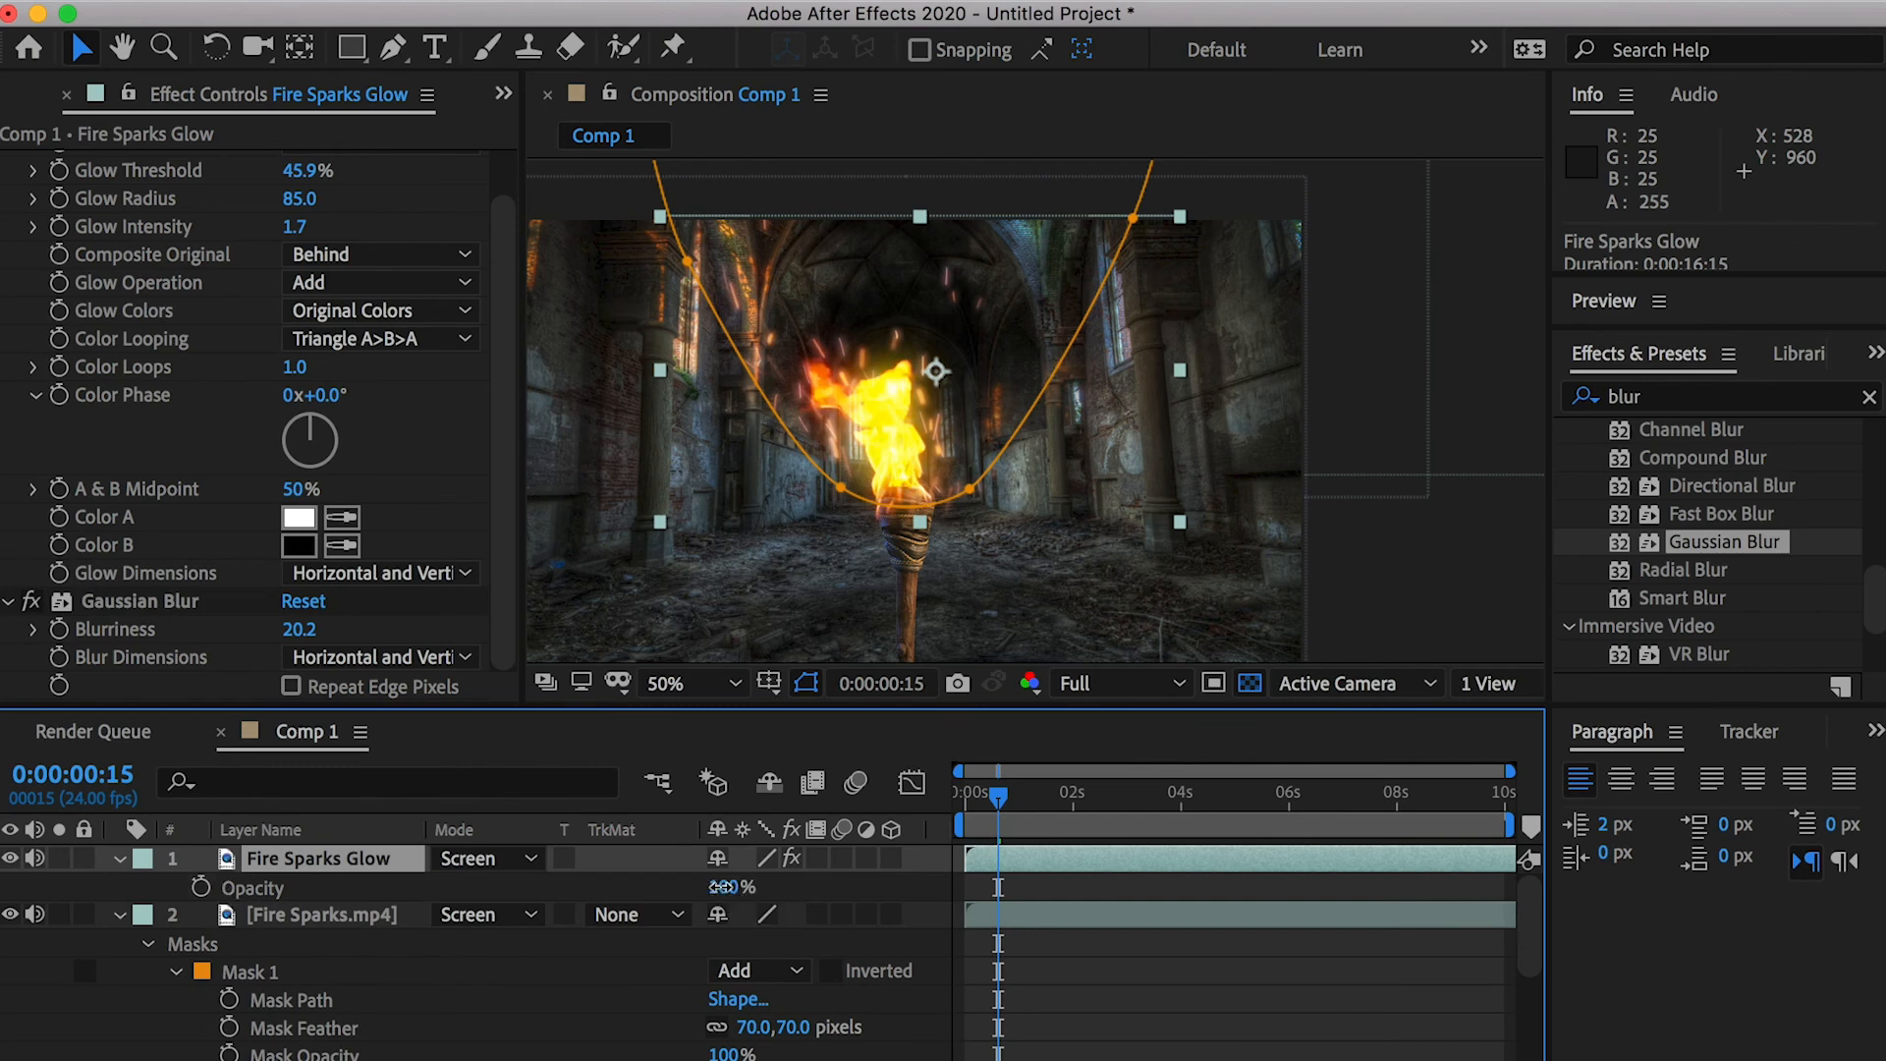
{"action": "left_click_drag", "start_coordinate": [722, 888], "coordinate": [665, 889]}
{"action": "key", "text": "alt+t"}
Copy all opacity keyframes of the FireGlow layer and paste them onto Fire Sparks Glow at 0:00:00:13
{"action": "mouse_move", "coordinate": [998, 794]}
{"action": "left_mouse_down"}
{"action": "mouse_move", "coordinate": [965, 790]}
{"action": "mouse_move", "coordinate": [994, 791]}
{"action": "left_mouse_up"}
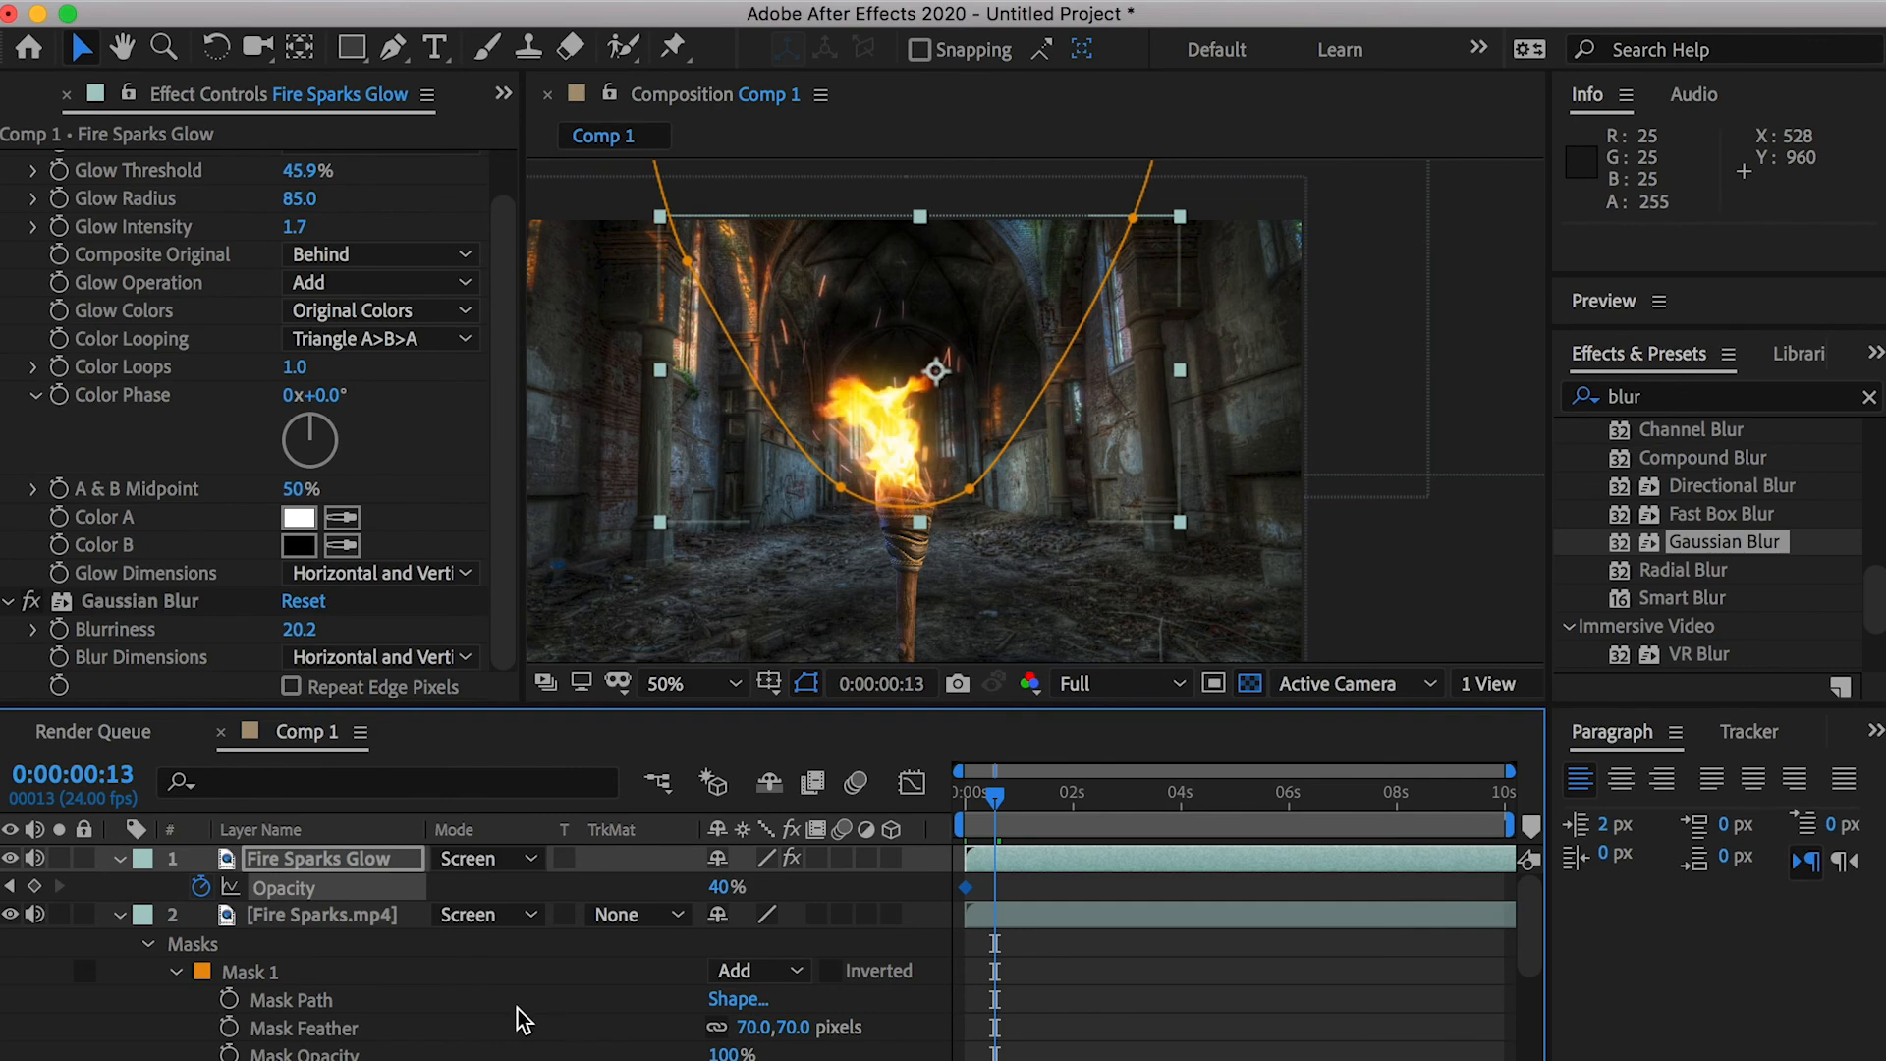
{"action": "scroll", "coordinate": [294, 934], "scroll_direction": "down", "scroll_amount": 5}
{"action": "left_click", "coordinate": [290, 902]}
{"action": "key", "text": "u"}
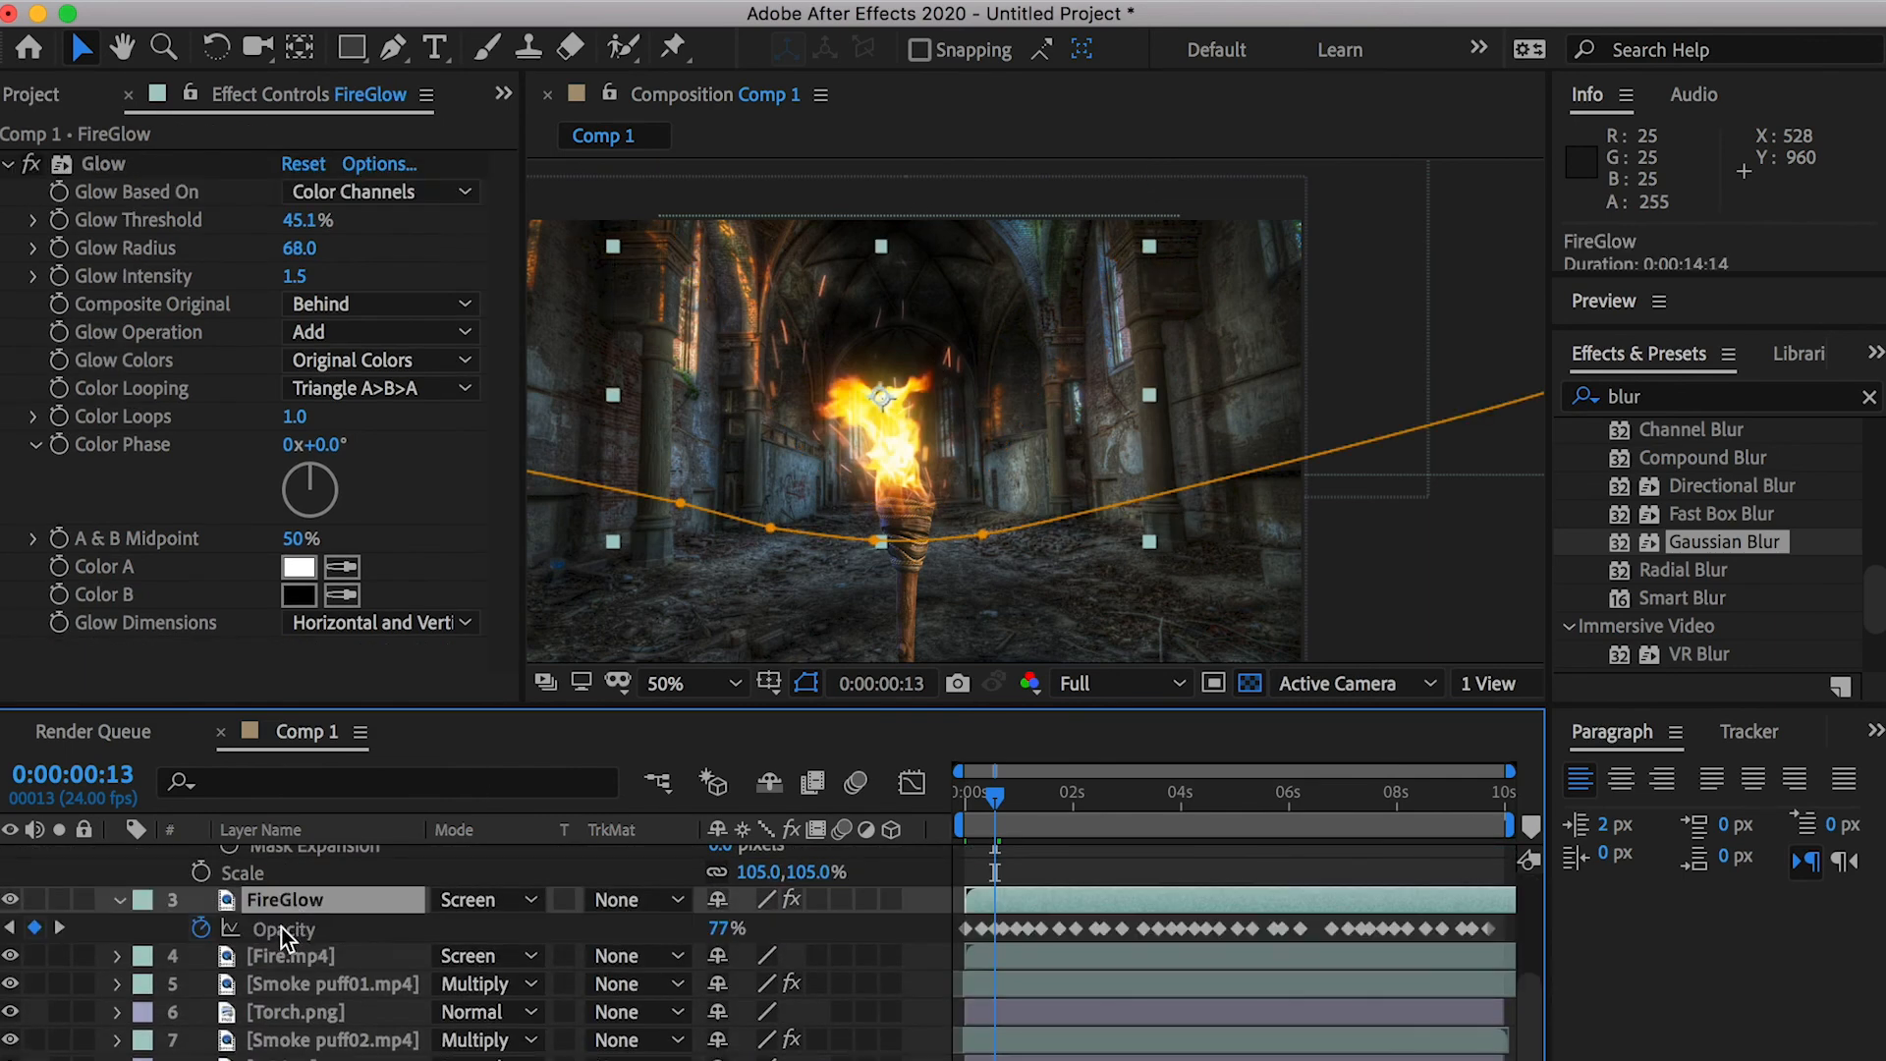
{"action": "left_click_drag", "start_coordinate": [1507, 927], "coordinate": [958, 934]}
{"action": "key", "text": "ctrl+c"}
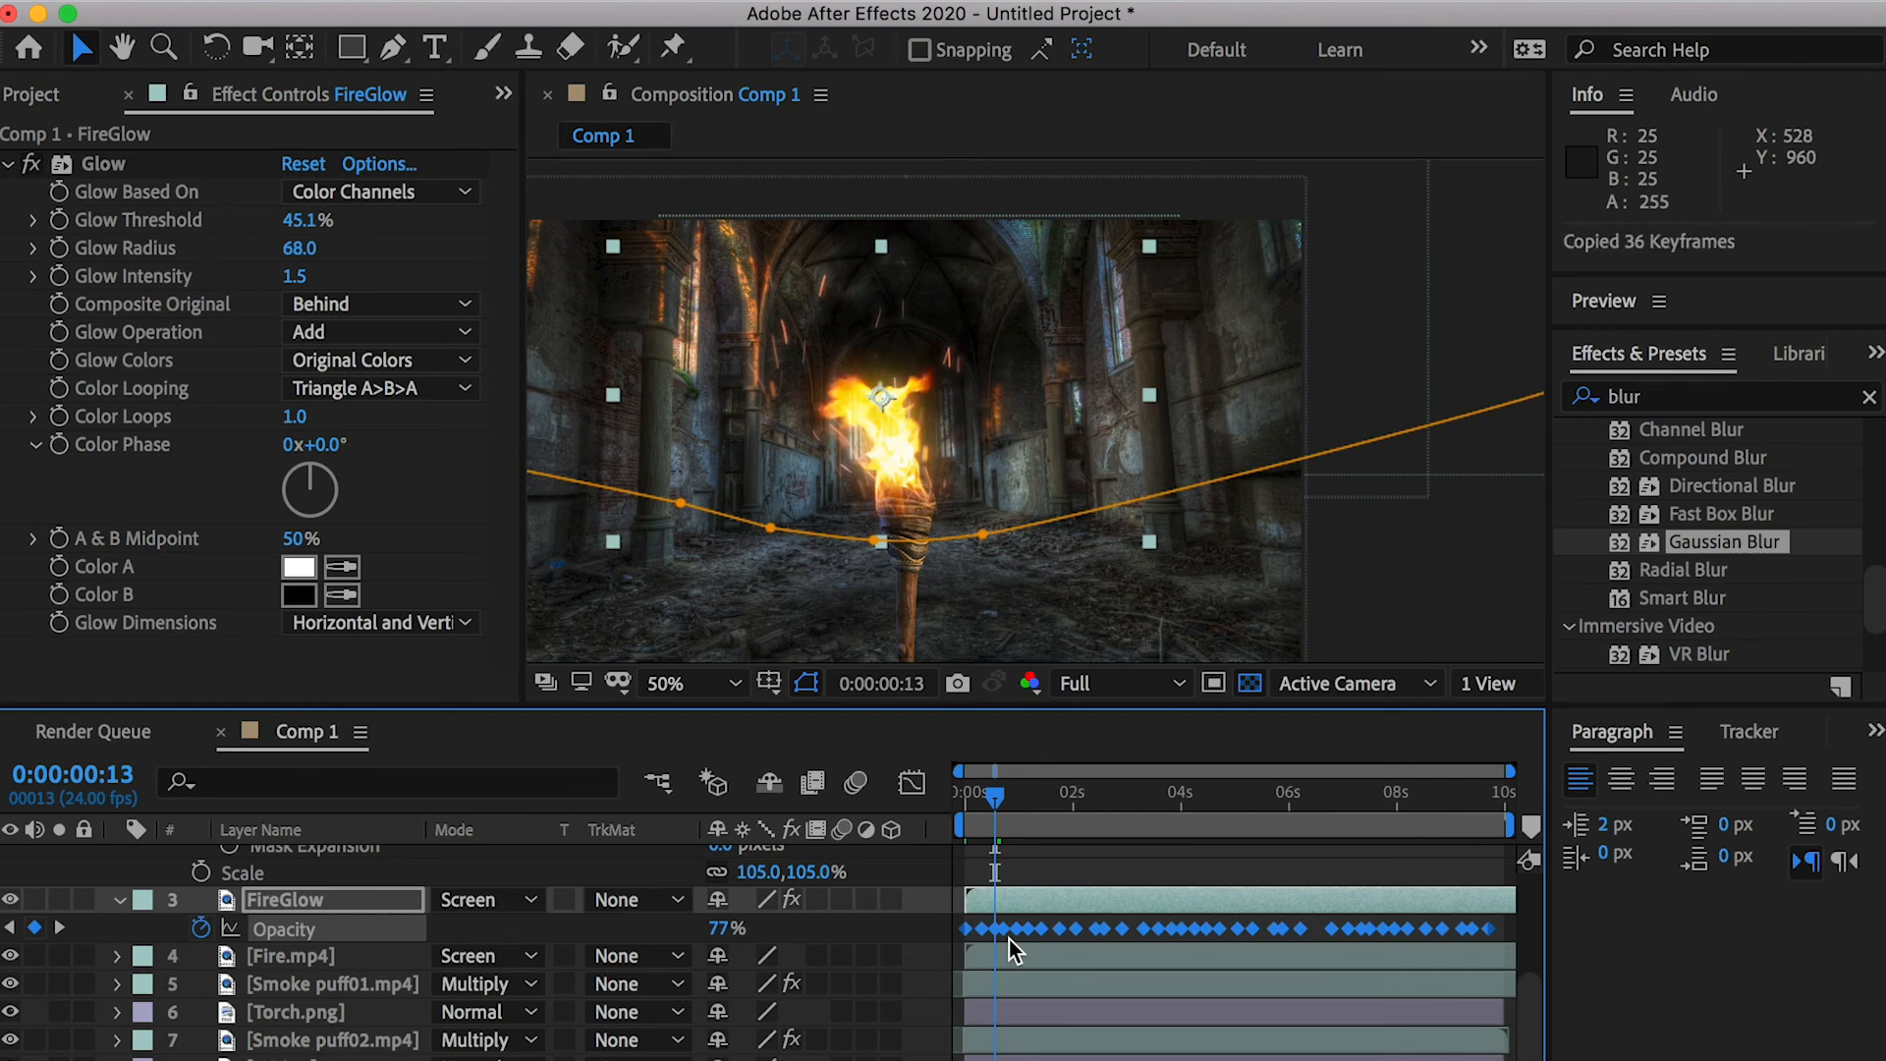
{"action": "scroll", "coordinate": [1010, 939], "scroll_direction": "up", "scroll_amount": 5}
{"action": "left_click", "coordinate": [998, 868]}
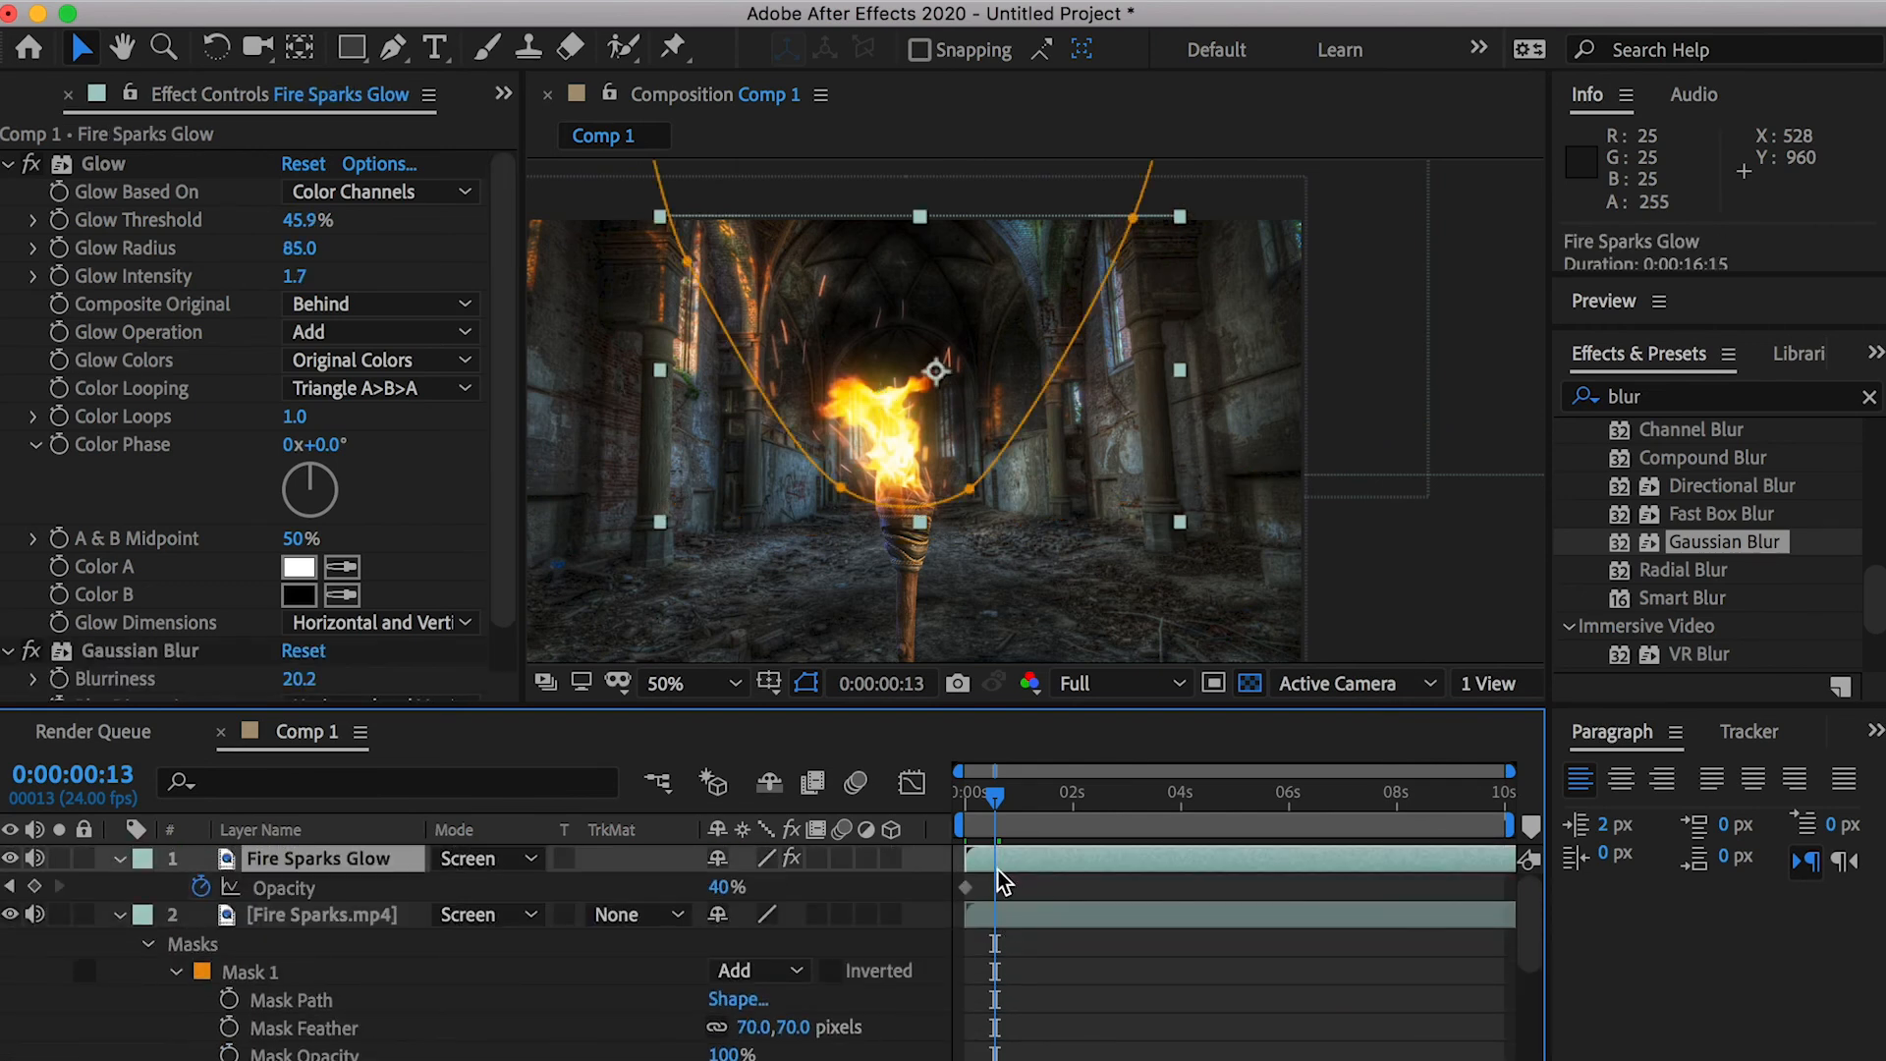
{"action": "key", "text": "super+v"}
Deselect everything and preview the flickering spark glow from the start of the composition
{"action": "left_click_drag", "start_coordinate": [995, 800], "coordinate": [939, 804]}
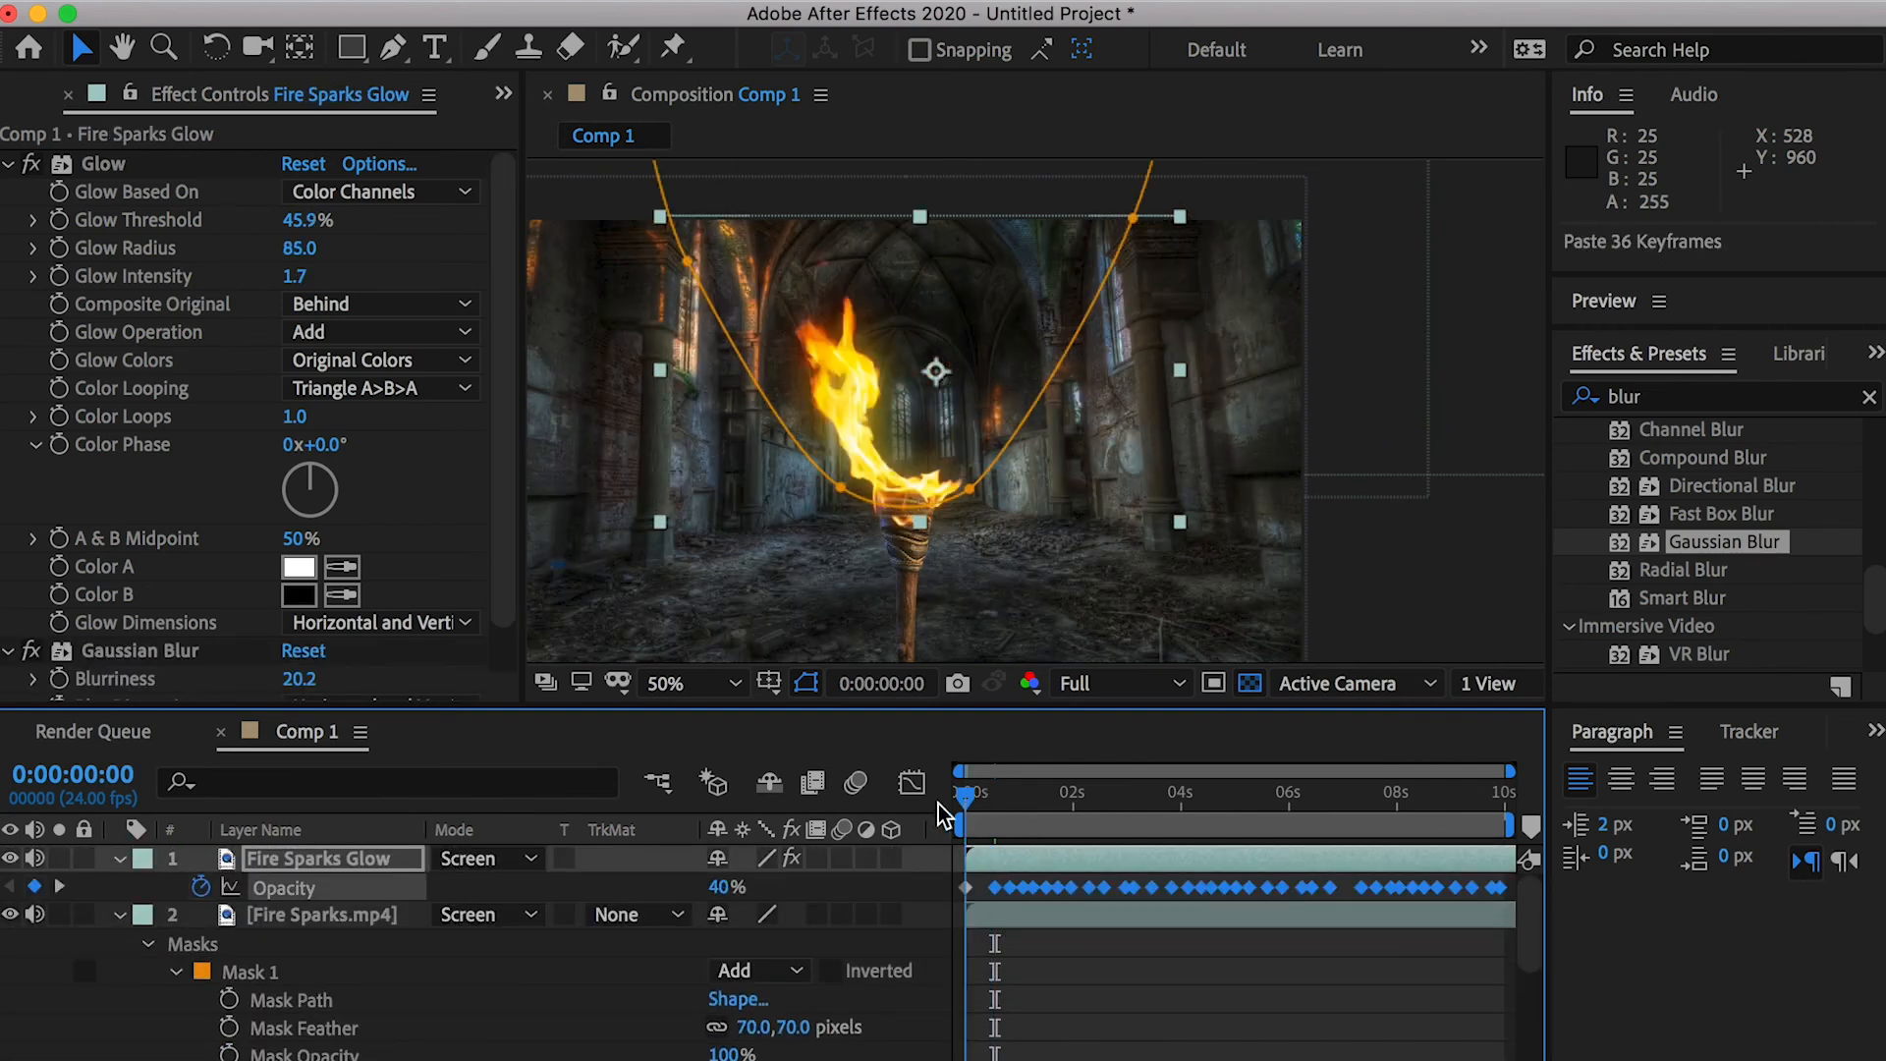
{"action": "key", "text": "super+shift+a"}
{"action": "key", "text": "space"}
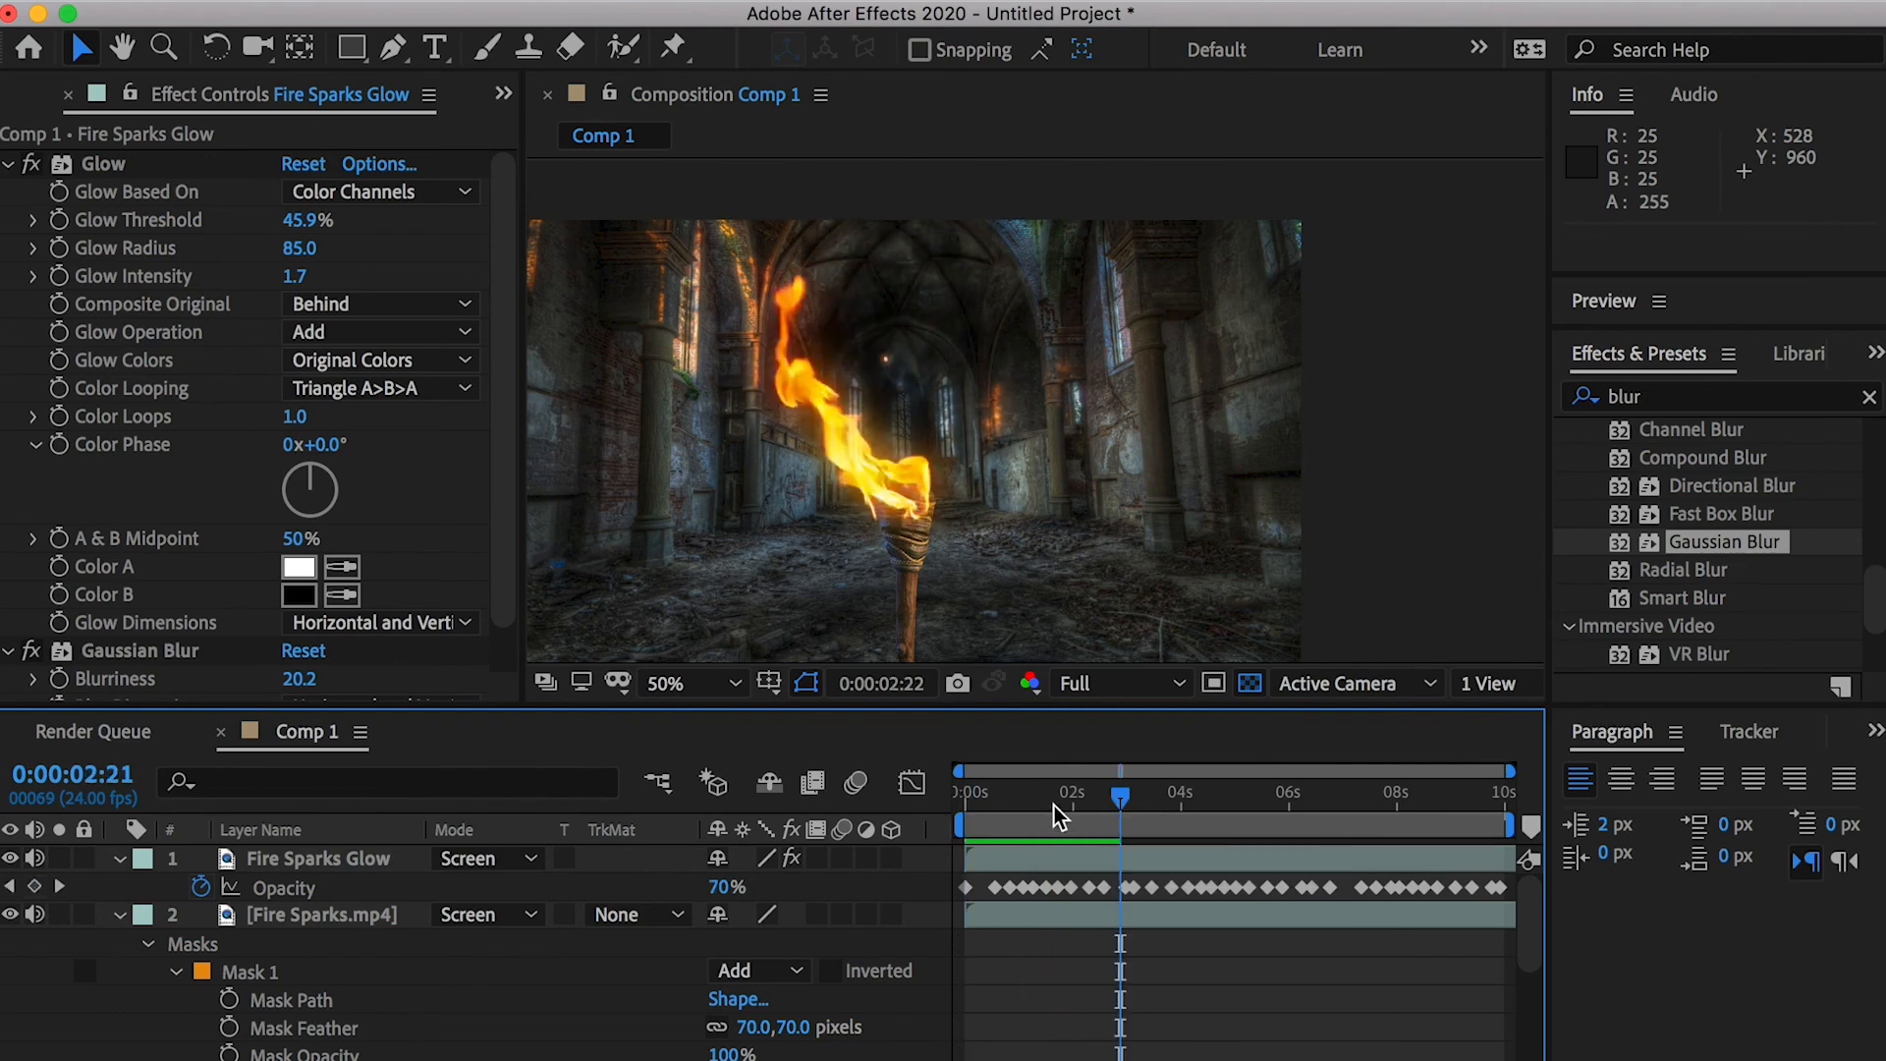
{"action": "key", "text": "space"}
Pull the sides and lower corners of the Fire Sparks Glow mask inward around the flame, and preview the composition
{"action": "left_click", "coordinate": [365, 859]}
{"action": "left_click_drag", "start_coordinate": [685, 262], "coordinate": [764, 250]}
{"action": "left_click_drag", "start_coordinate": [784, 454], "coordinate": [865, 471]}
{"action": "left_click_drag", "start_coordinate": [763, 249], "coordinate": [779, 240]}
{"action": "left_click_drag", "start_coordinate": [1132, 217], "coordinate": [1030, 207]}
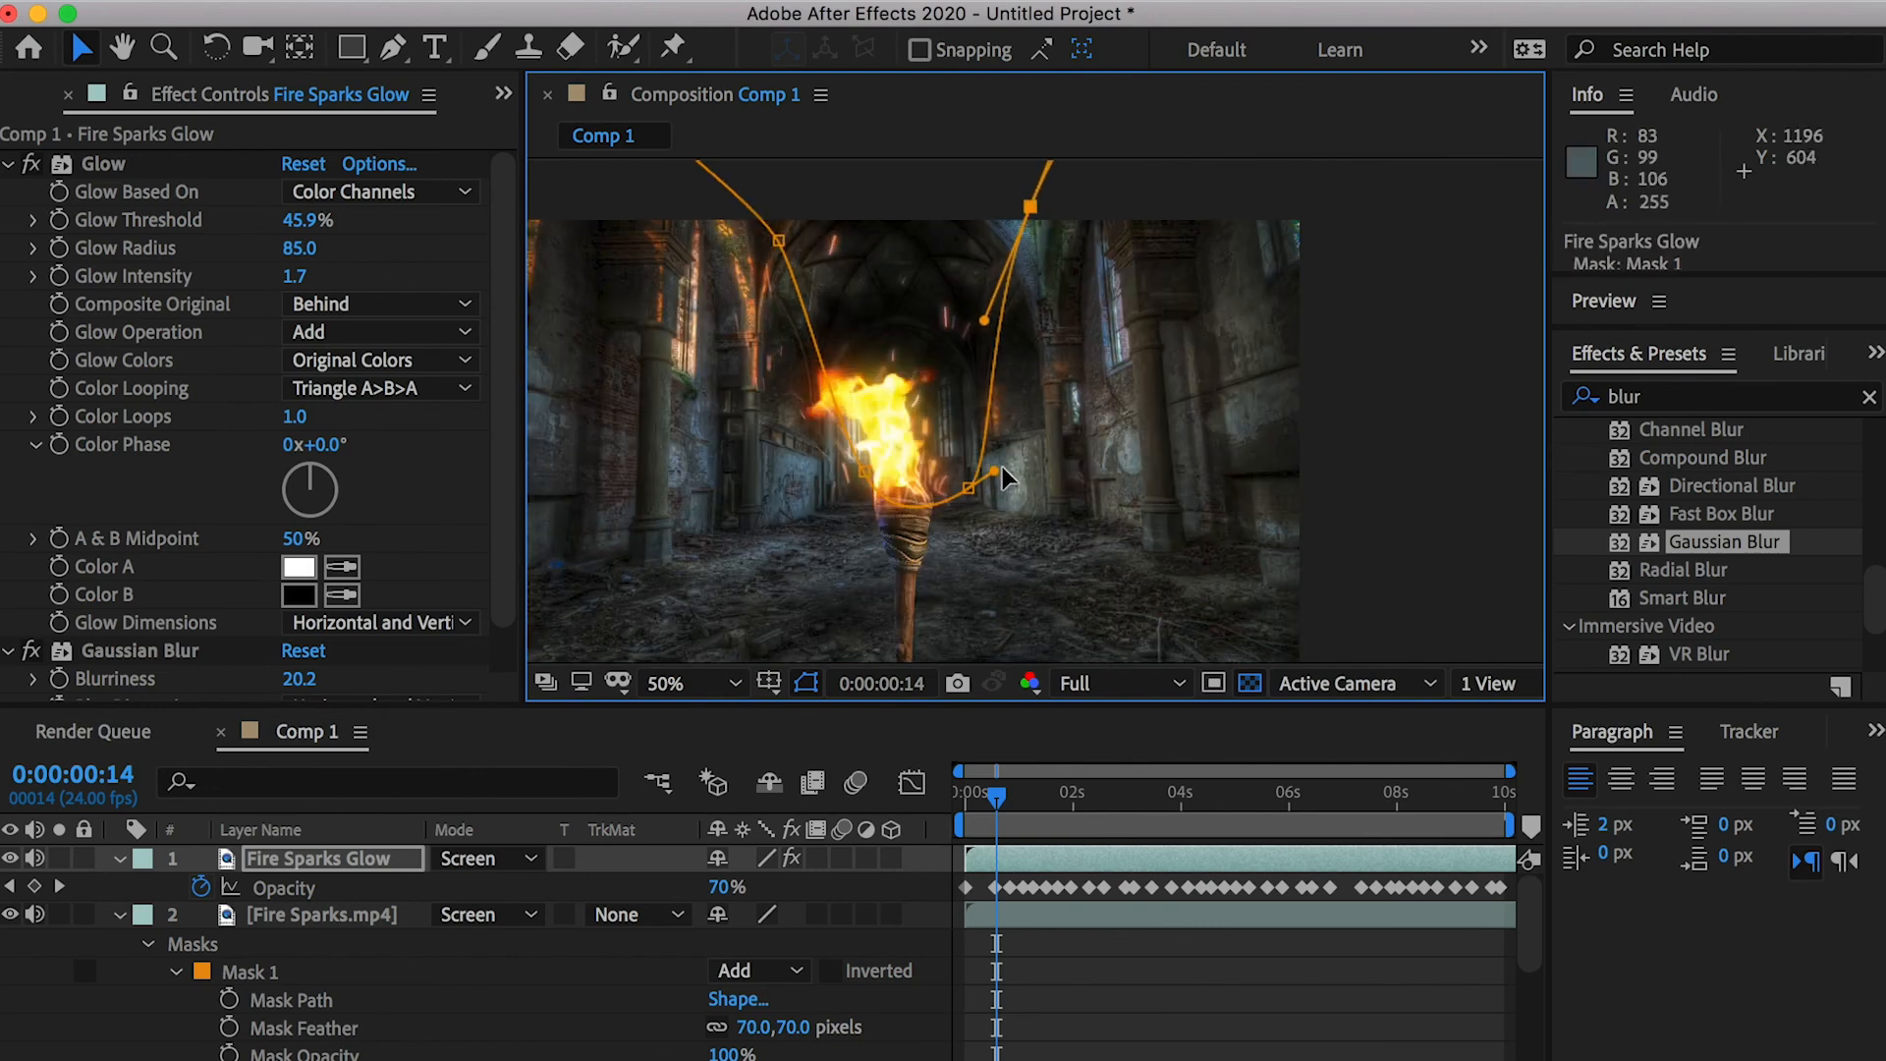
{"action": "left_click_drag", "start_coordinate": [994, 471], "coordinate": [984, 440]}
{"action": "left_click_drag", "start_coordinate": [968, 487], "coordinate": [952, 472]}
{"action": "left_click_drag", "start_coordinate": [1030, 207], "coordinate": [1016, 205]}
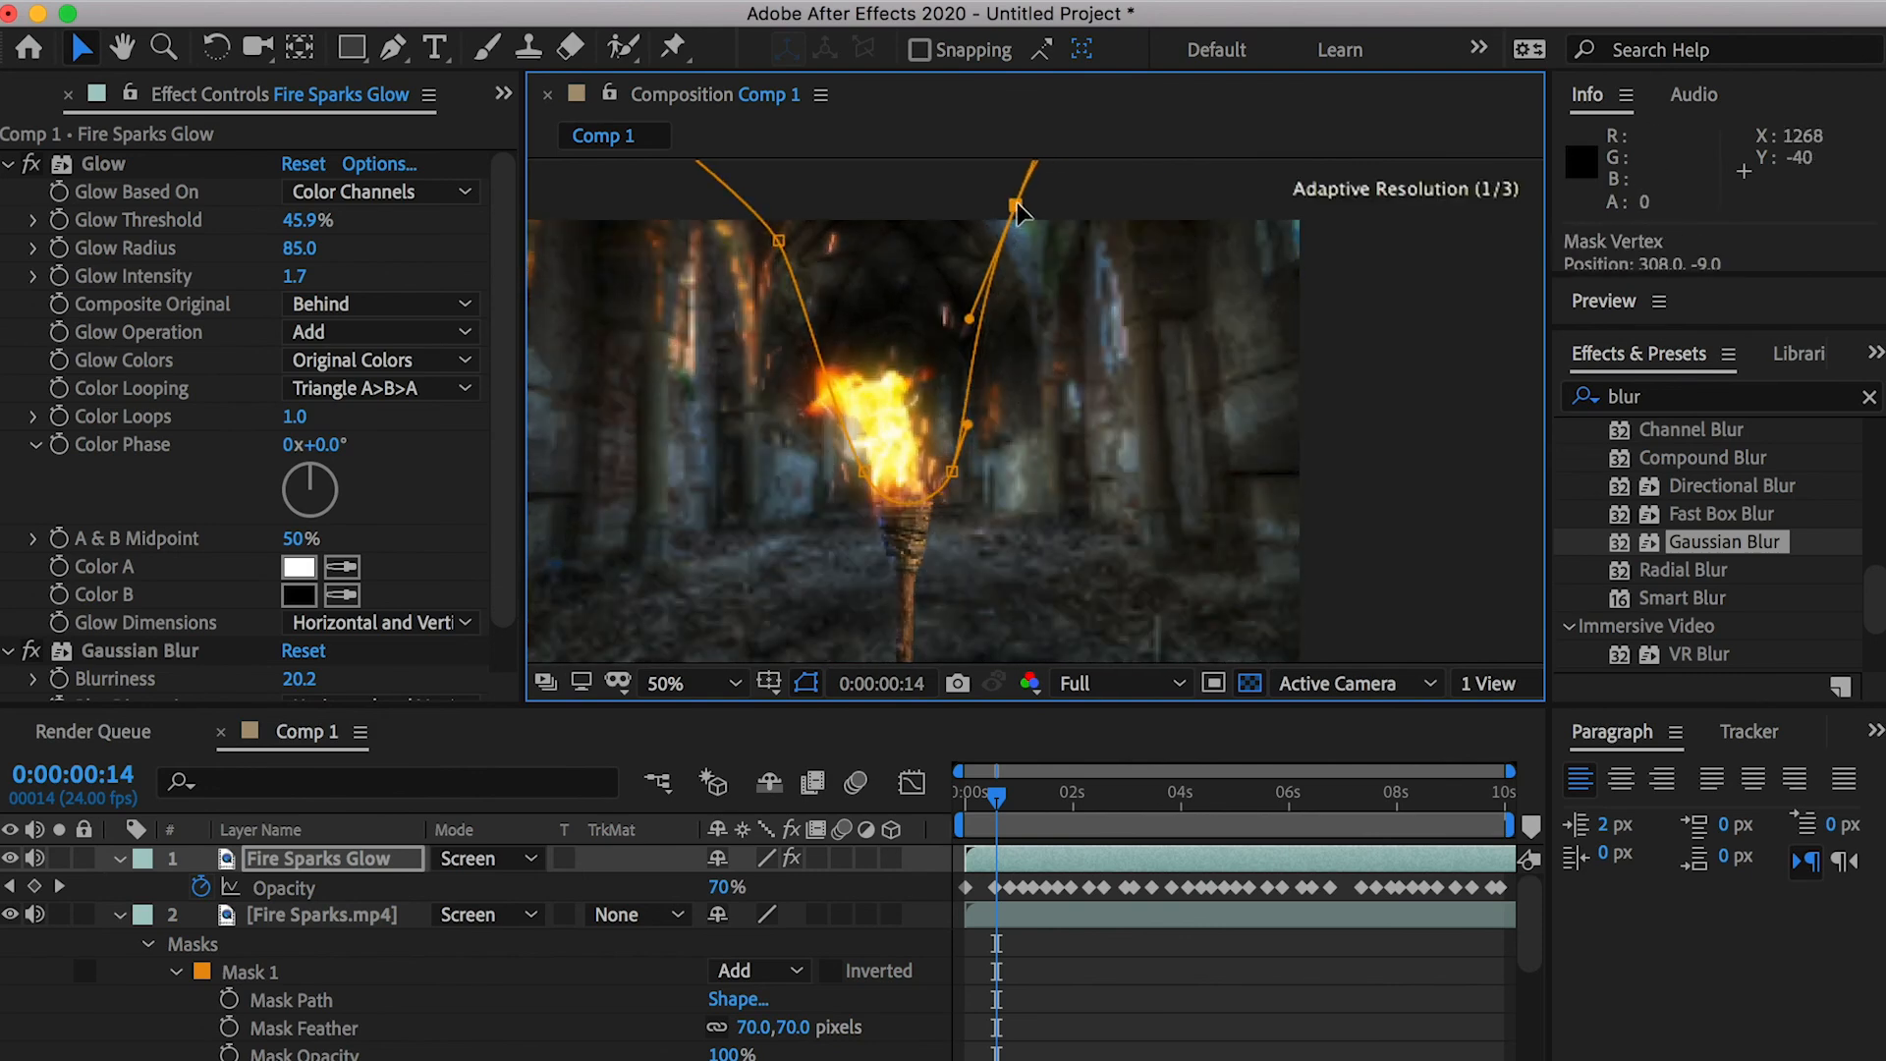
{"action": "left_click", "coordinate": [1063, 986]}
{"action": "key", "text": "space"}
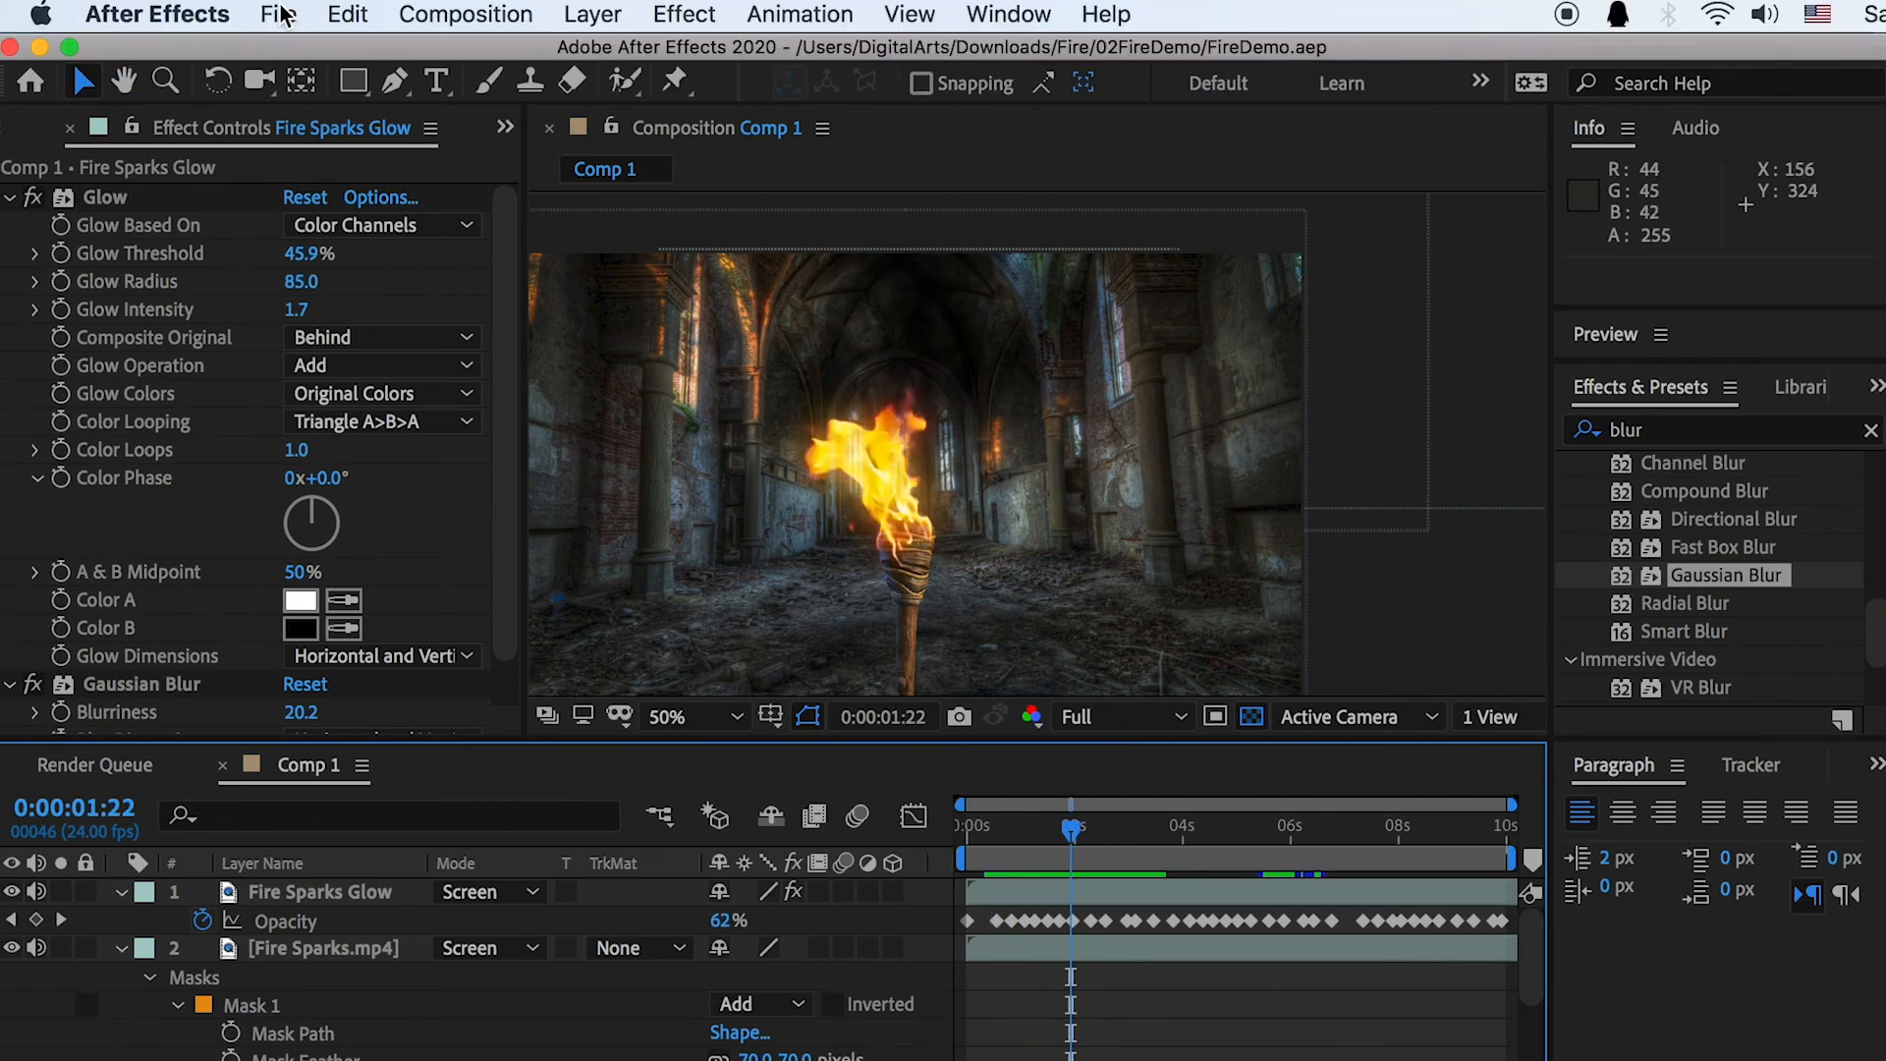
Send Comp 1 to the Adobe Media Encoder queue and start encoding it as H.264 with the Match Source - High bitrate preset
{"action": "left_click", "coordinate": [280, 17]}
{"action": "mouse_move", "coordinate": [398, 503]}
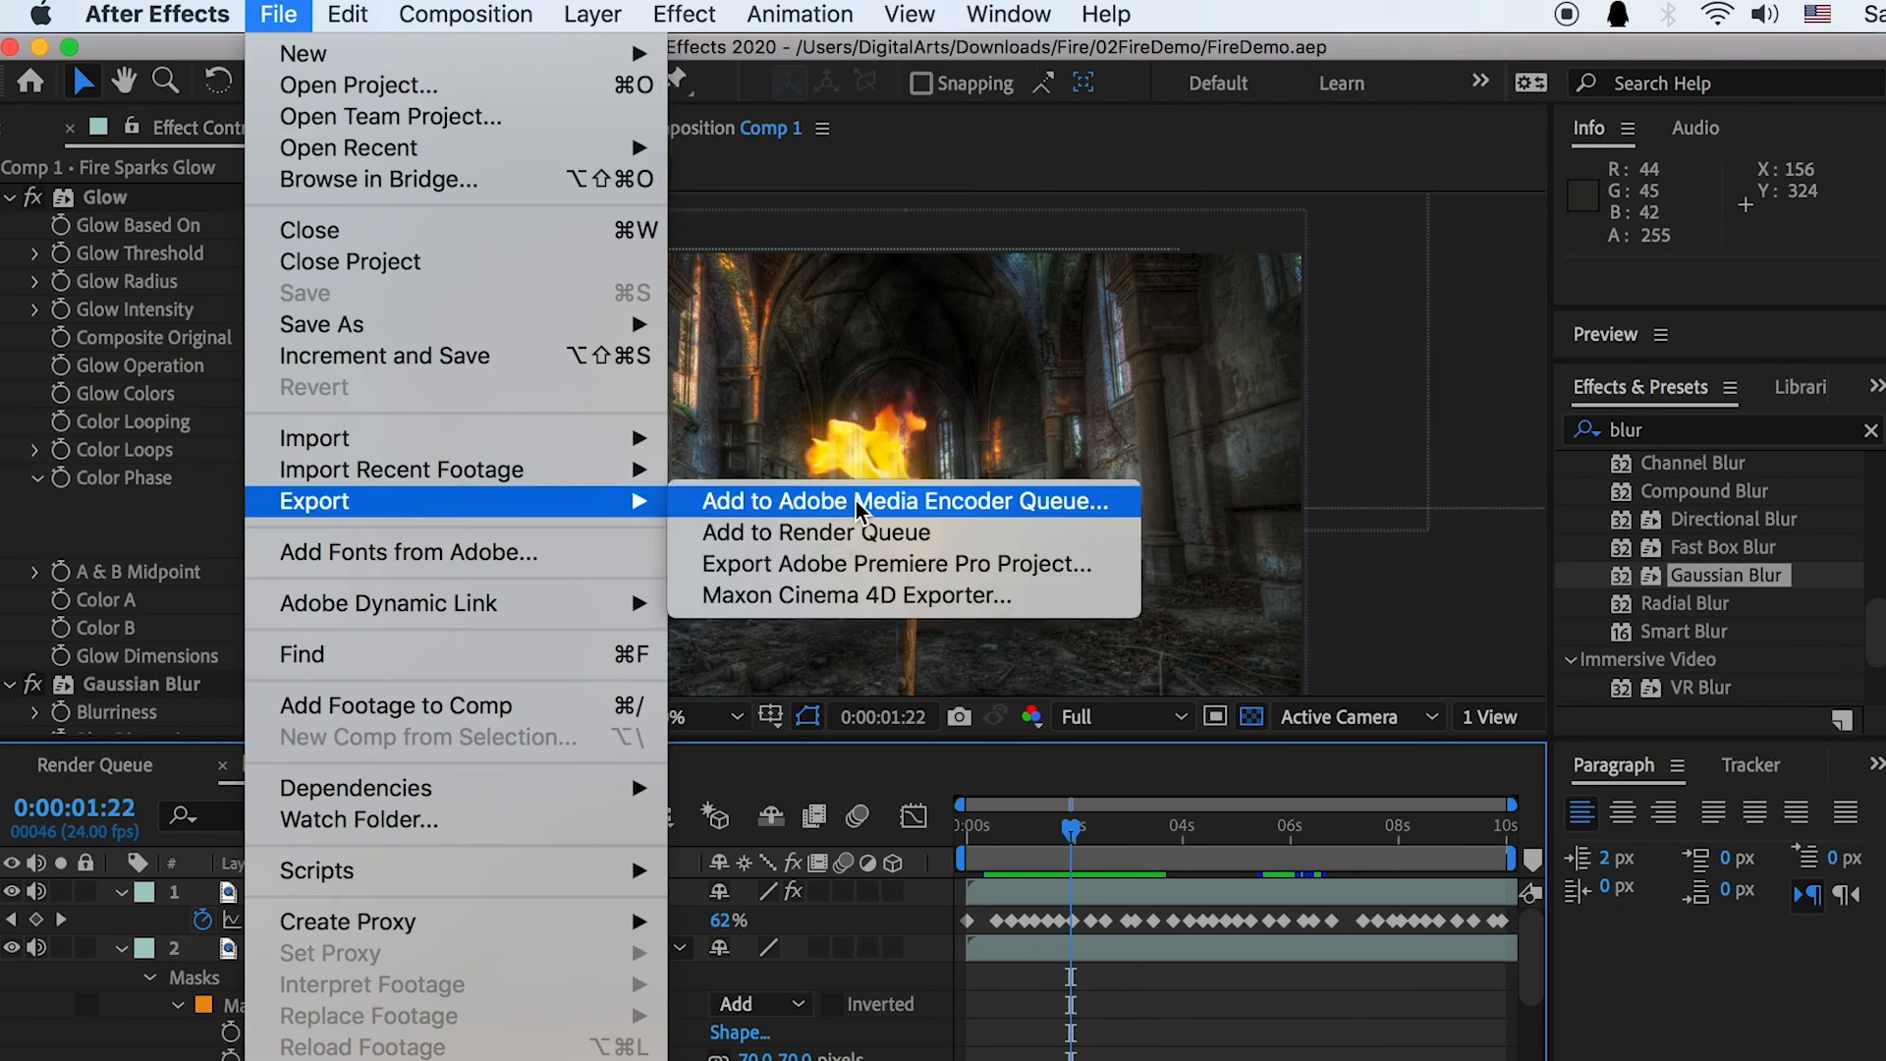
{"action": "left_click", "coordinate": [985, 503]}
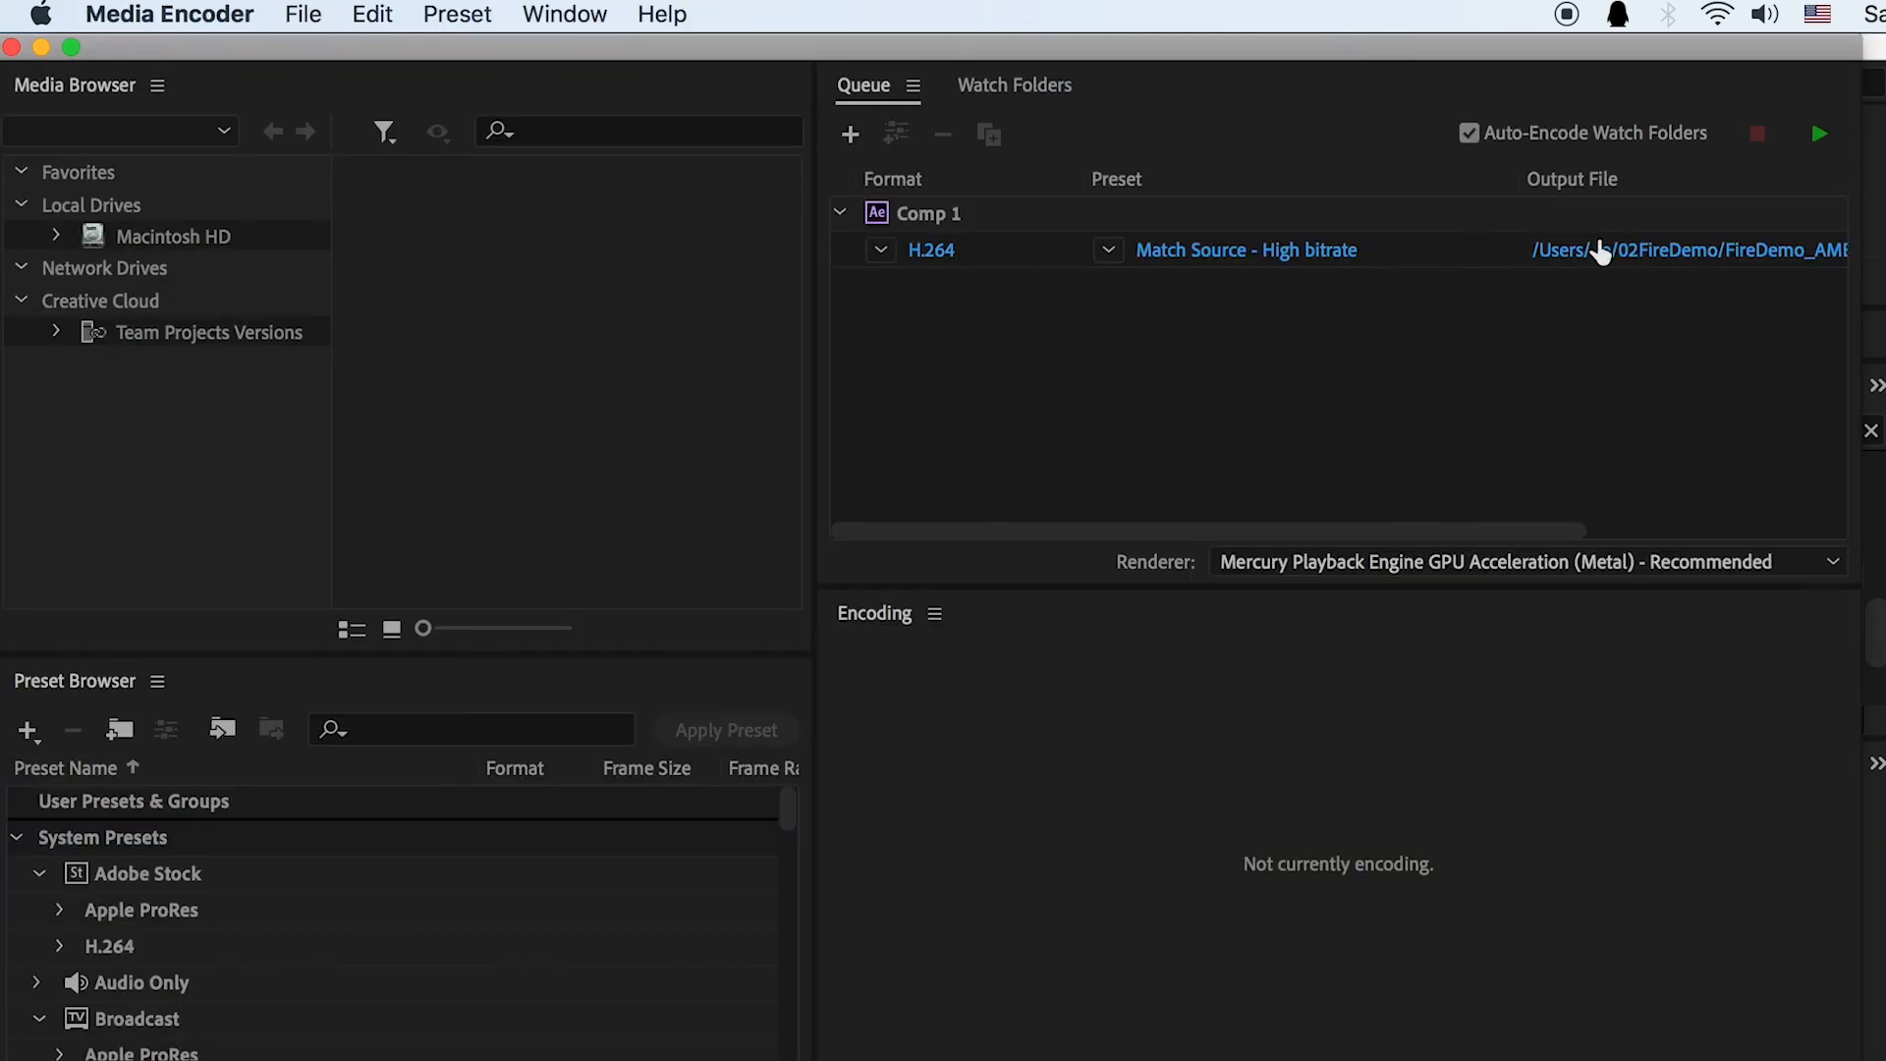
{"action": "left_click", "coordinate": [1814, 140]}
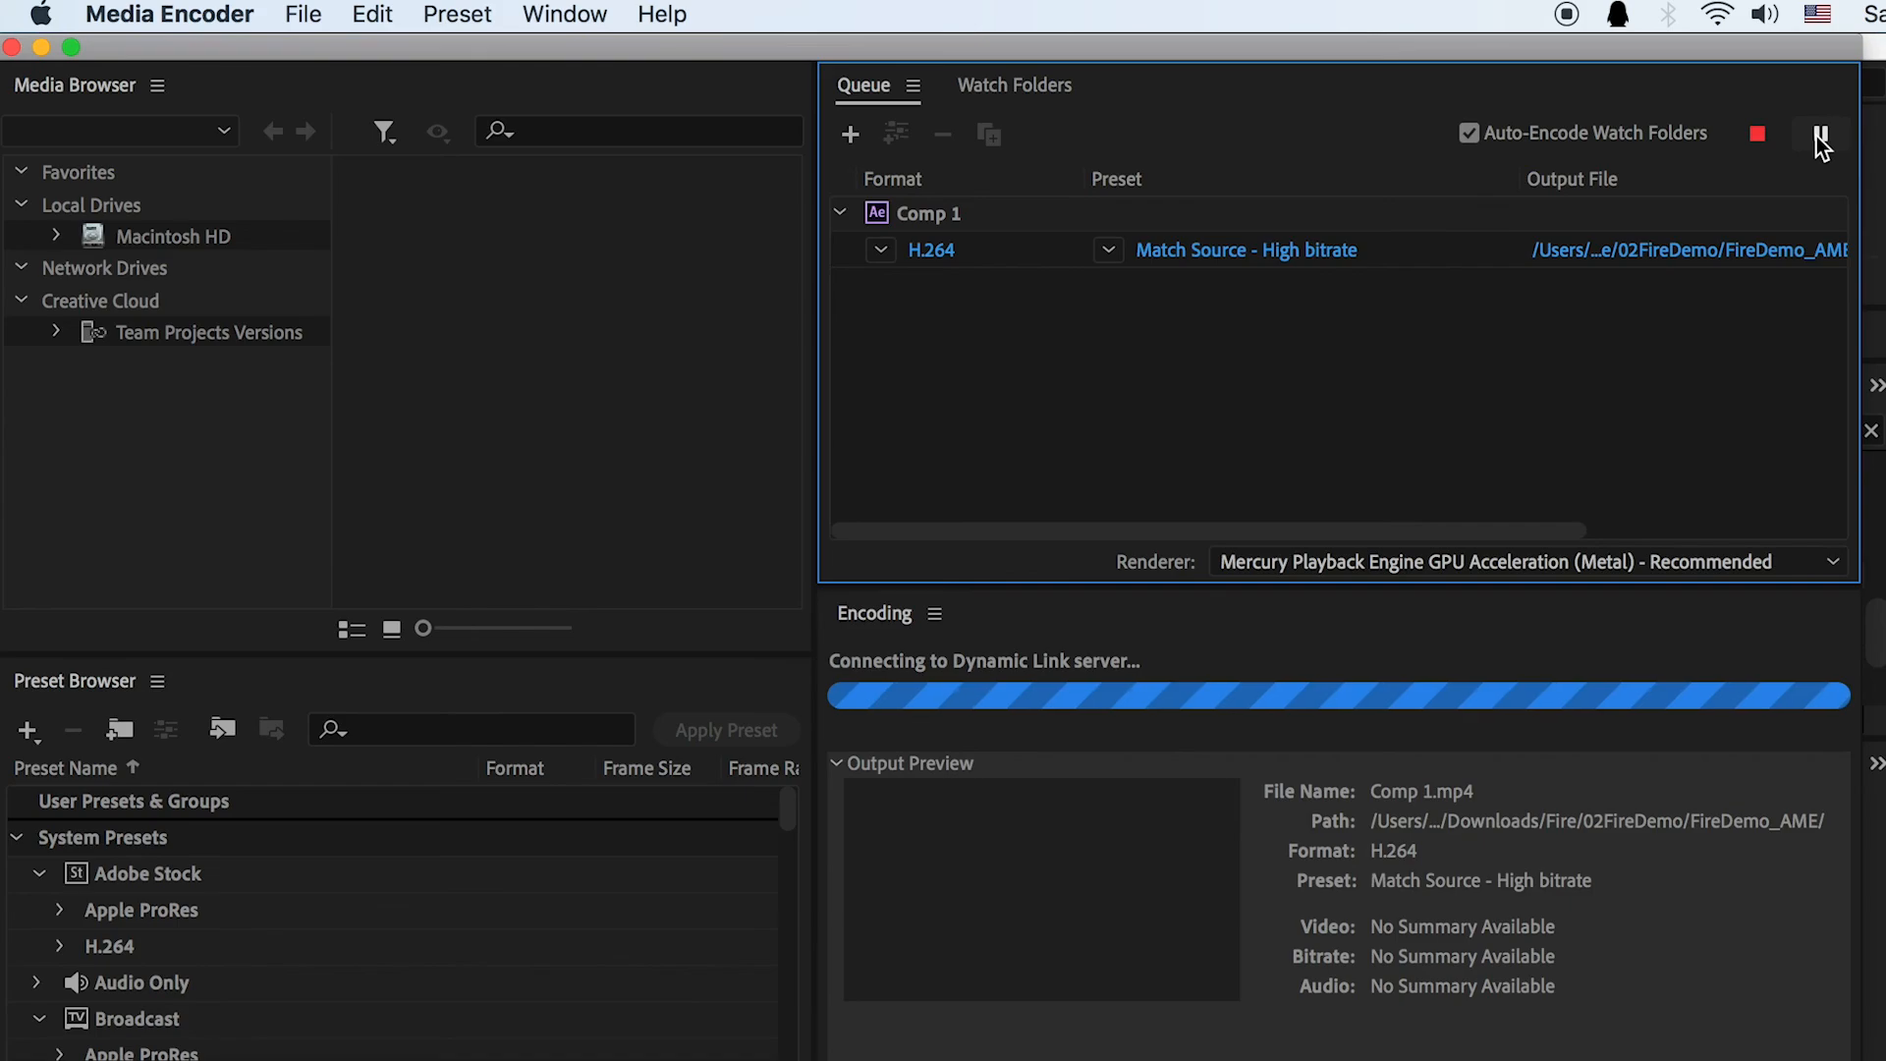